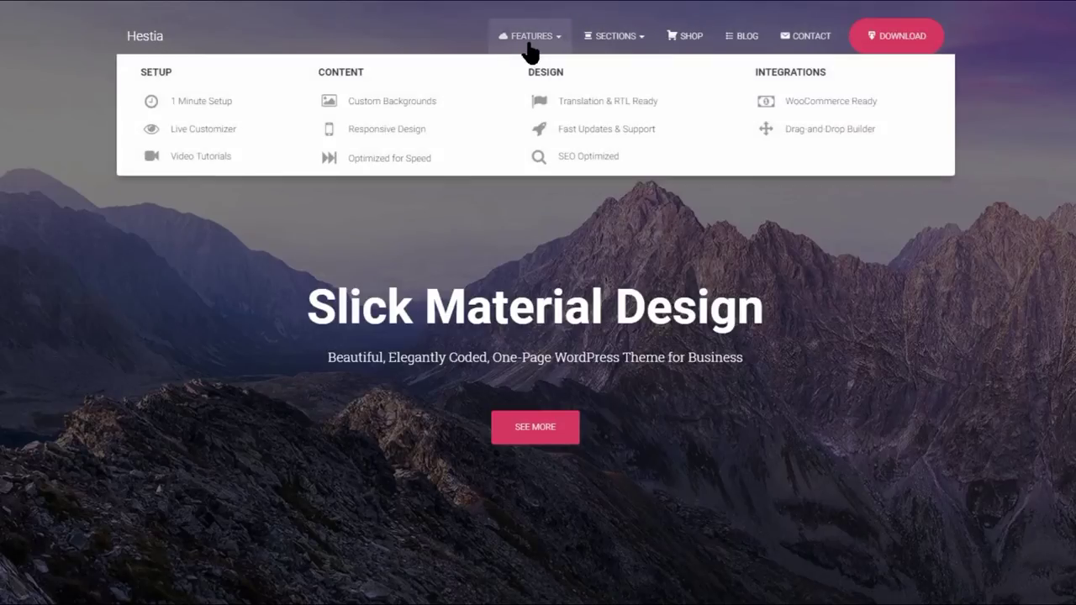
# - Open the installed themes list and view the Twenty Seventeen theme details
pyautogui.moveTo(617, 43)
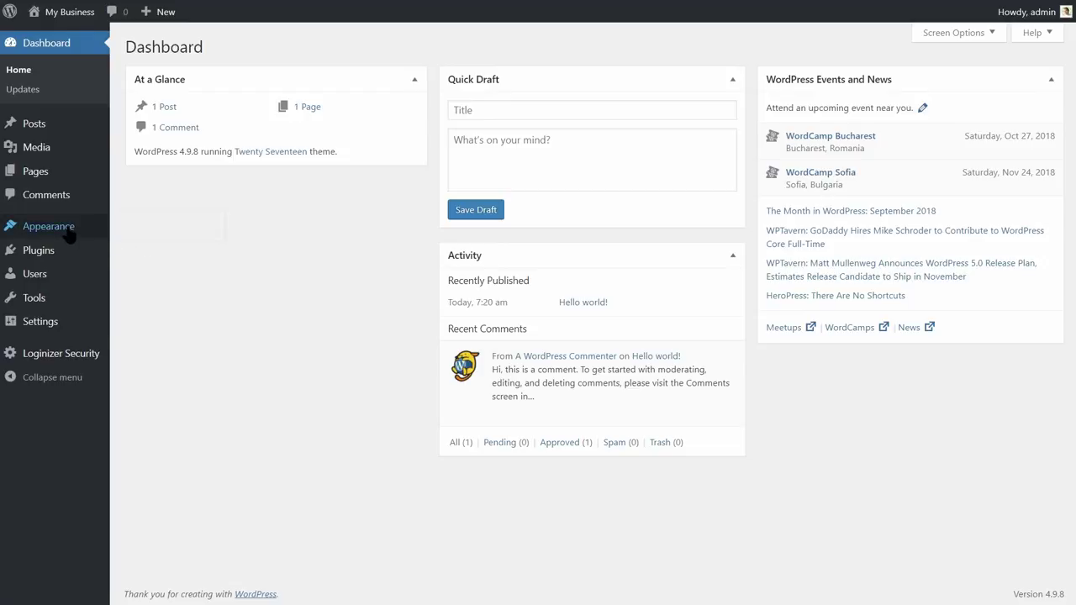
pyautogui.moveTo(84, 231)
pyautogui.click(133, 234)
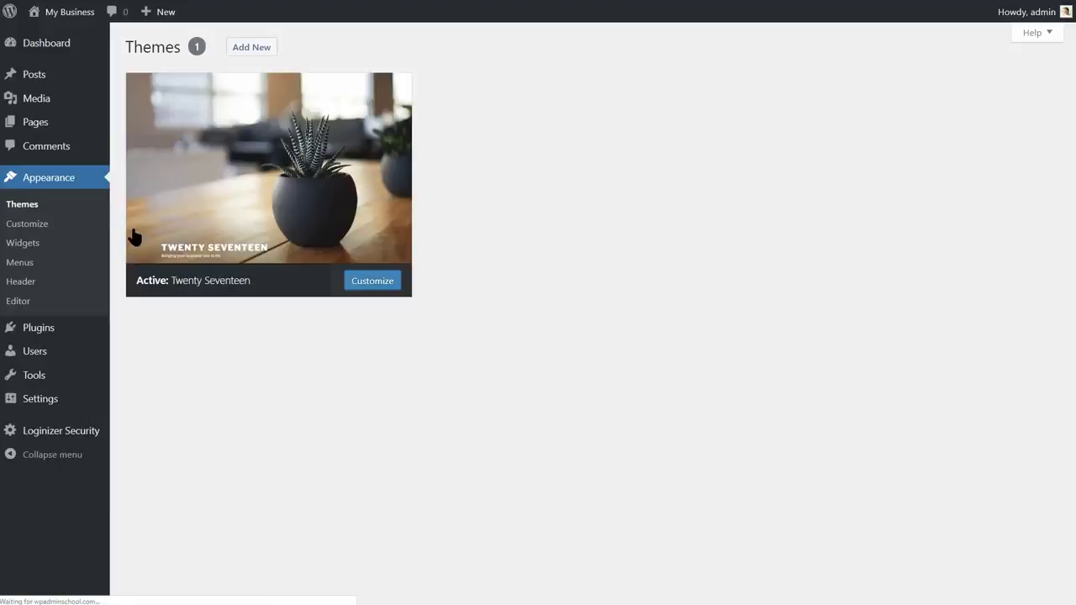
pyautogui.click(131, 236)
# - Search new themes for 'hest', then install and activate Hestia
pyautogui.click(252, 49)
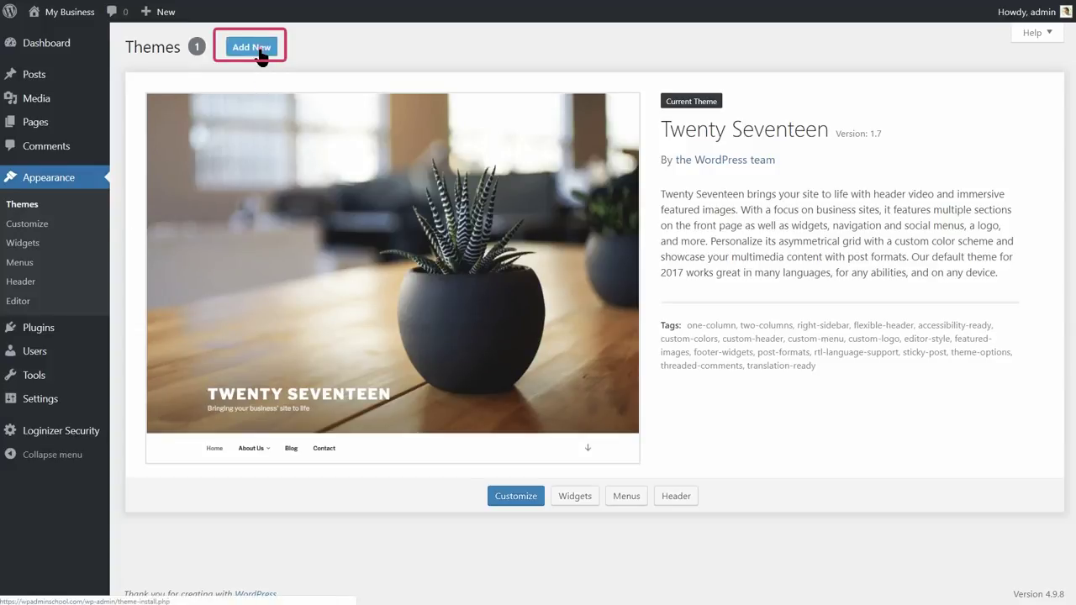
pyautogui.click(907, 87)
pyautogui.write('hestia')
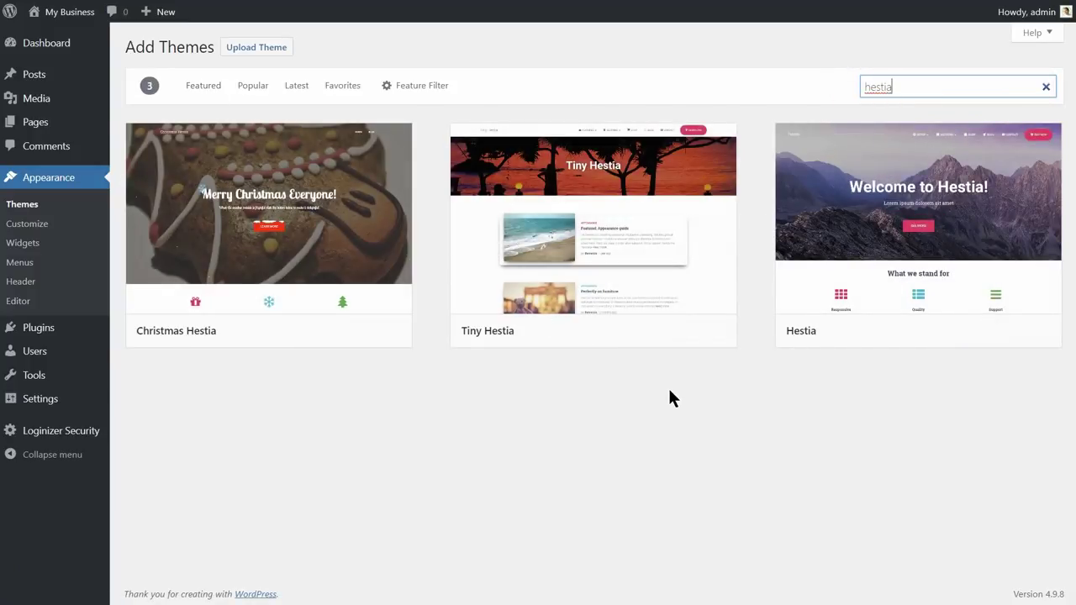
pyautogui.moveTo(918, 264)
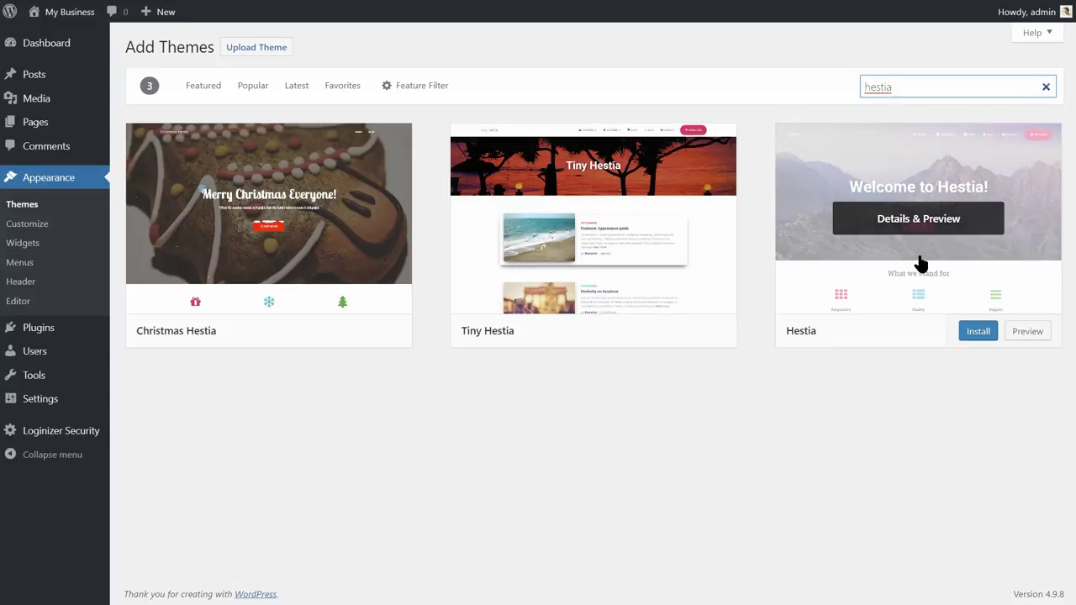
pyautogui.click(979, 333)
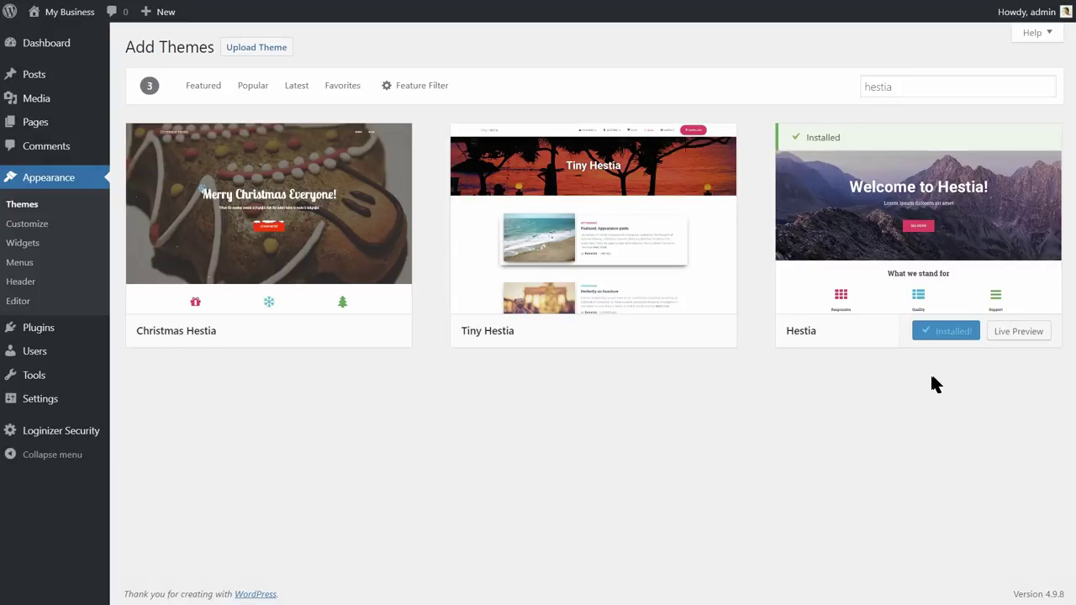
pyautogui.click(957, 333)
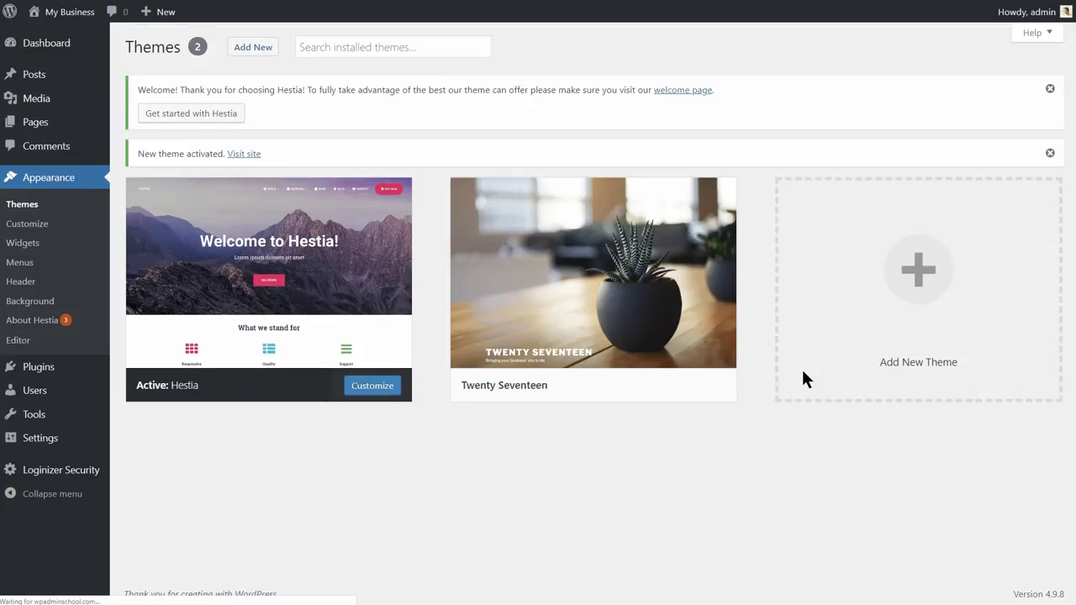
# - Start Hestia's getting-started page, skip demo import, and view recommended plugins OrbitFox and WPForms
pyautogui.click(224, 116)
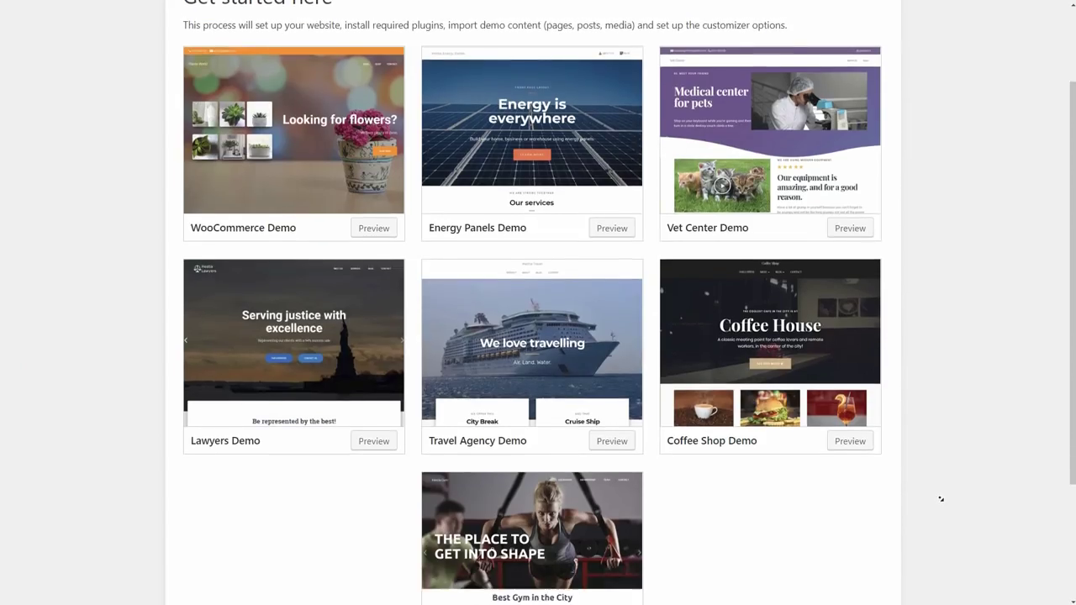
pyautogui.scroll(-2, 939, 497)
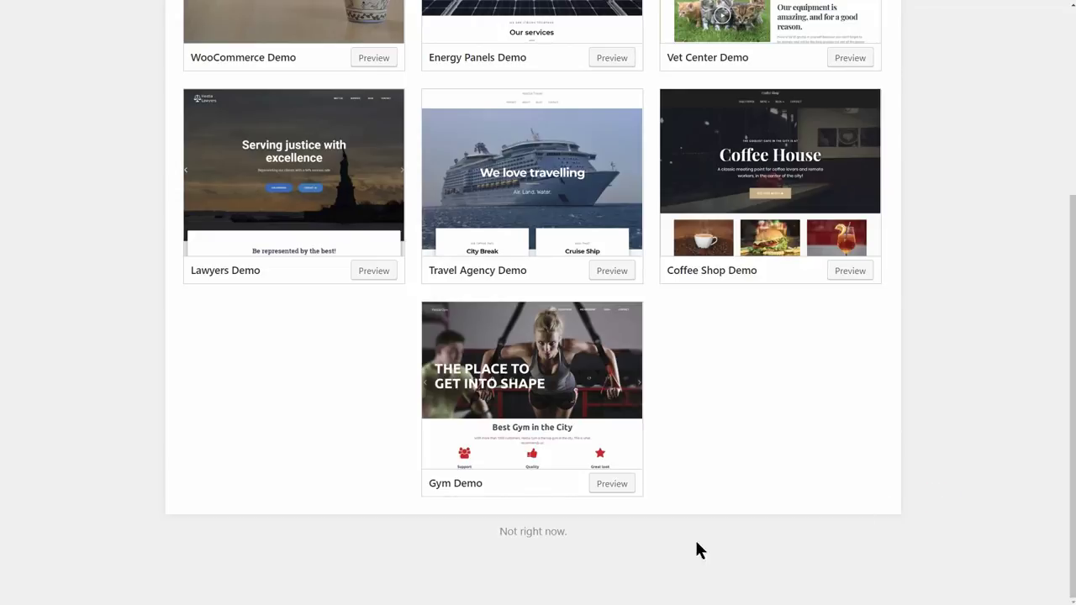
pyautogui.click(541, 537)
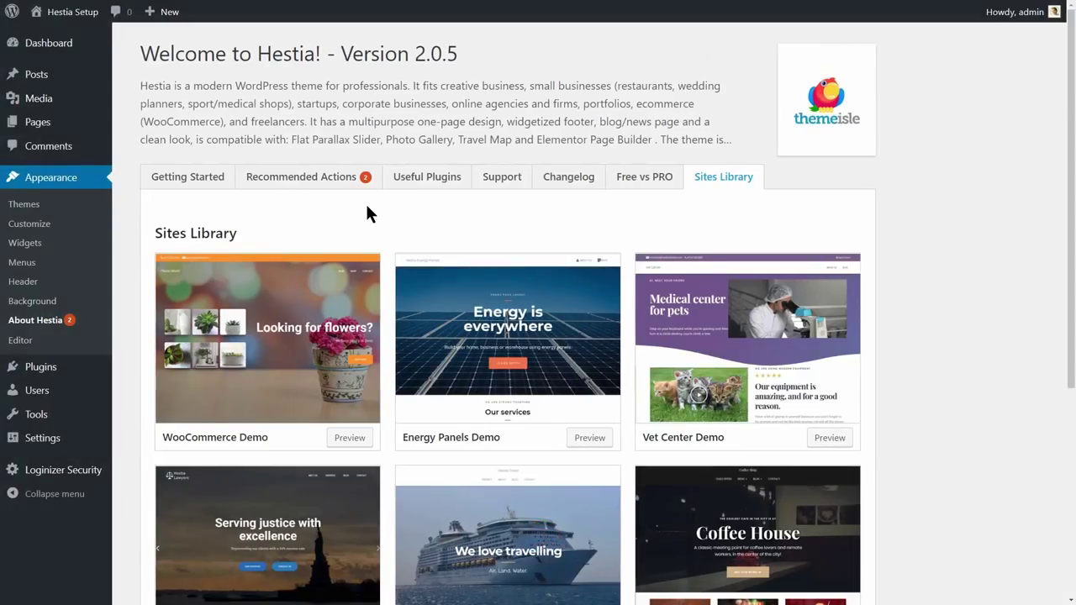
pyautogui.click(343, 186)
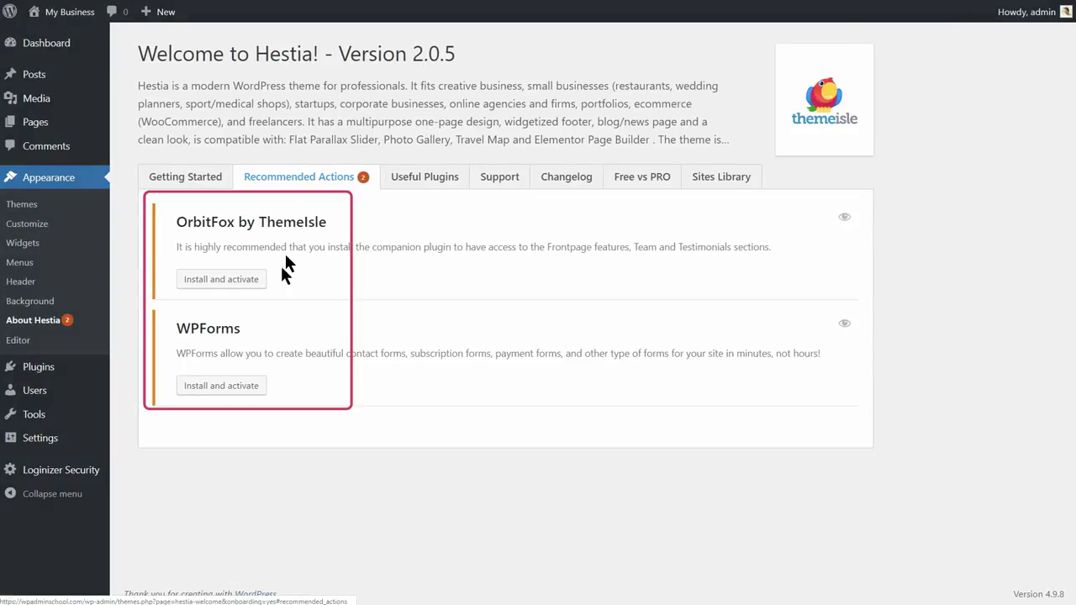
# - Install and activate the recommended OrbitFox and WPForms plugins
pyautogui.click(243, 279)
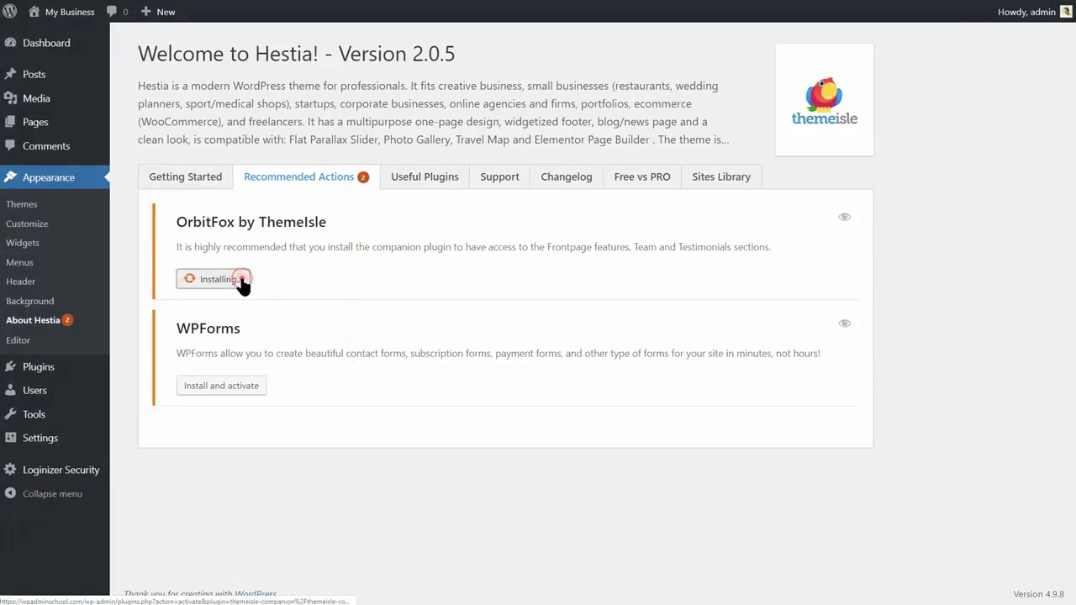
pyautogui.click(236, 386)
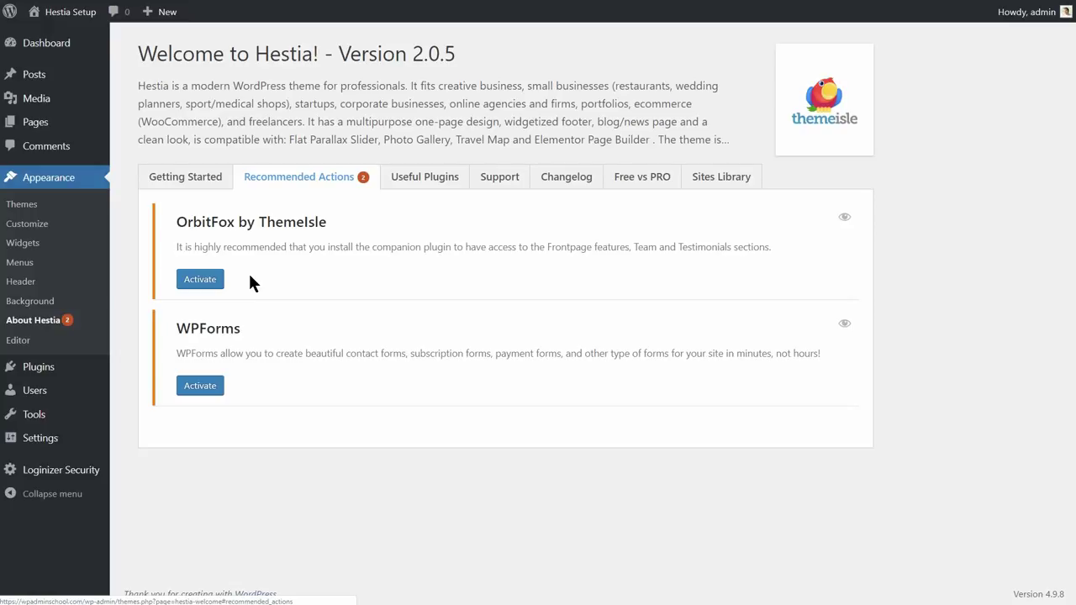
pyautogui.click(217, 282)
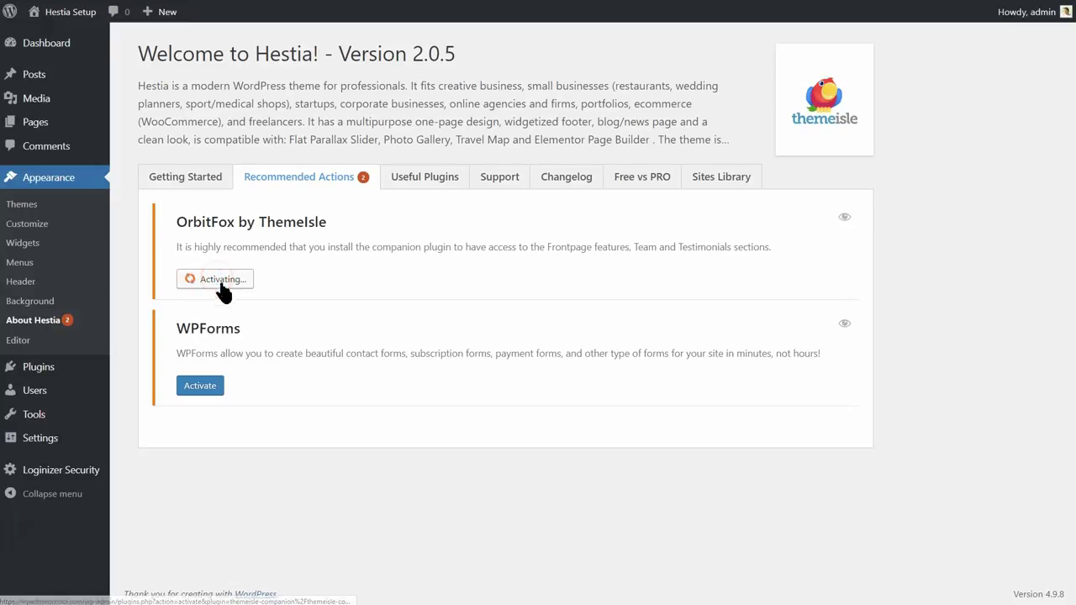
pyautogui.click(198, 280)
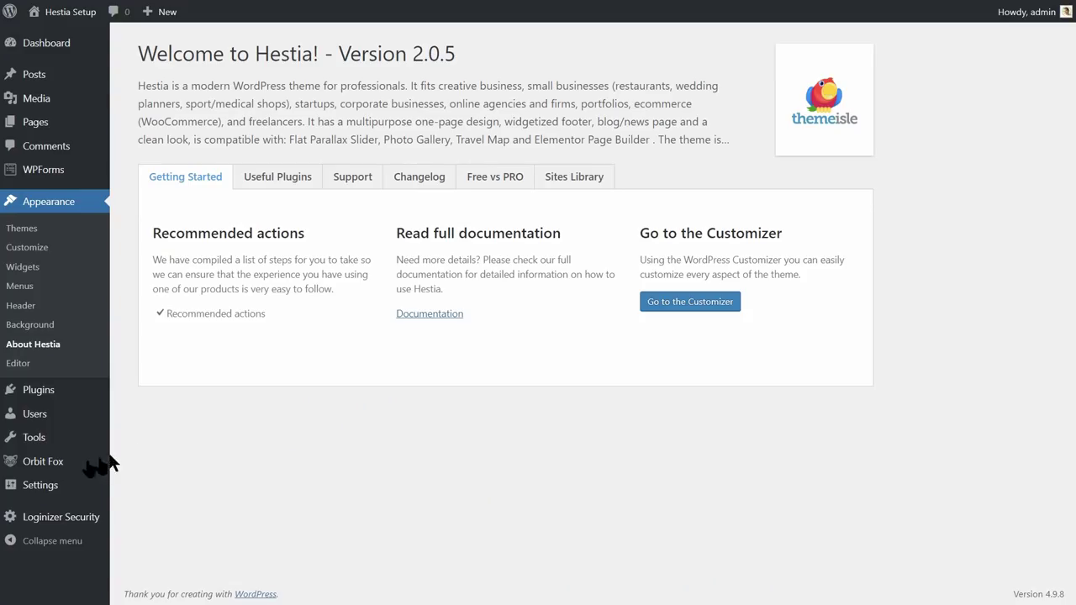
# - Open Orbit Fox's Template Directory
pyautogui.moveTo(79, 469)
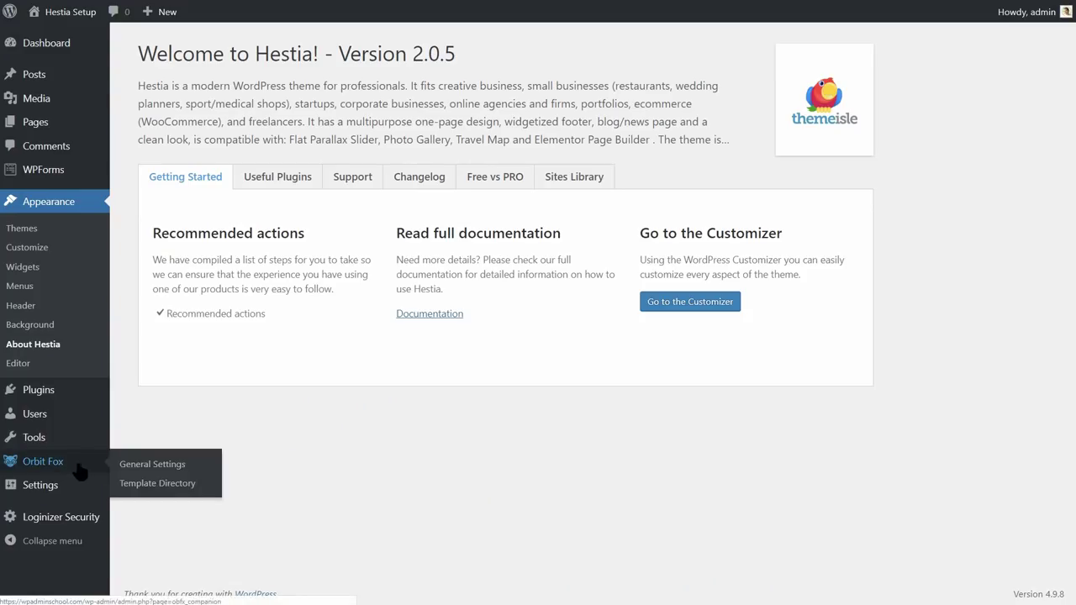
pyautogui.click(164, 488)
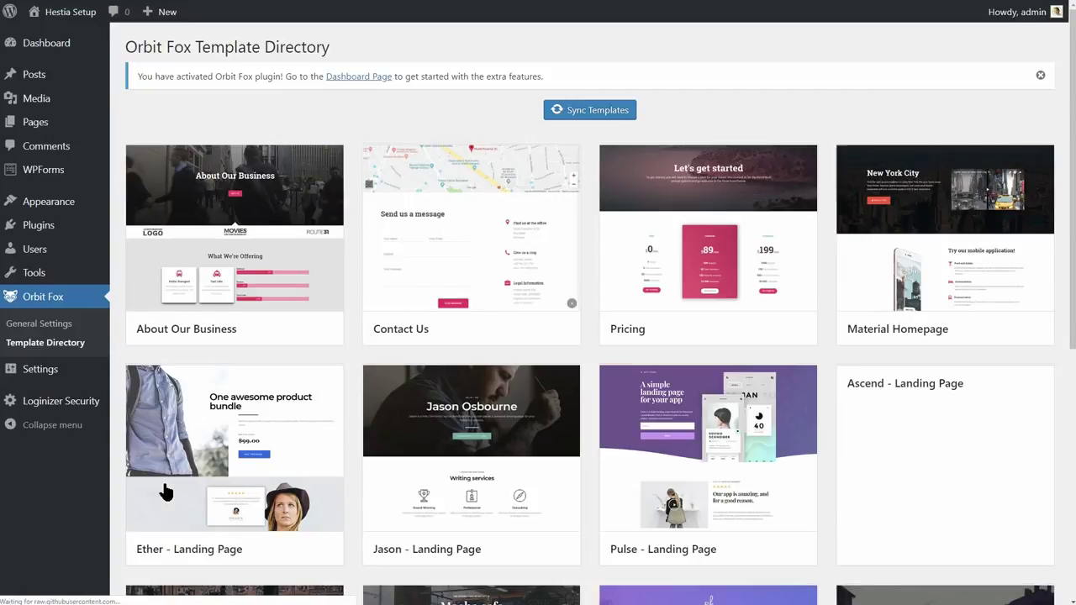
pyautogui.scroll(-3, 168, 471)
# - In Orbit Fox General Settings, activate Analytics Integration, Menu Icons and Social Sharing modules
pyautogui.click(60, 325)
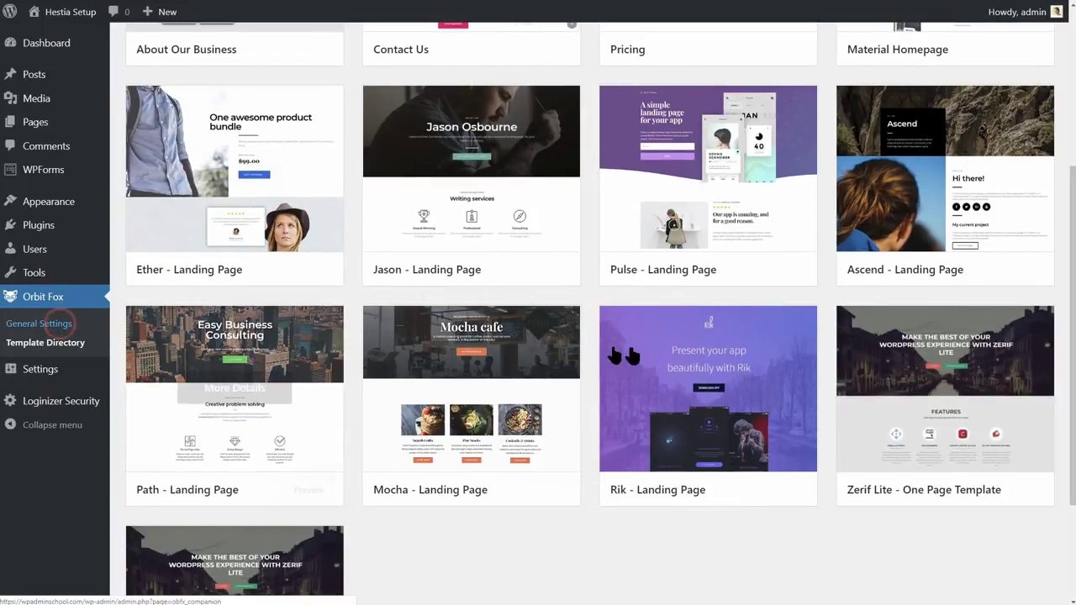
pyautogui.click(969, 360)
pyautogui.scroll(-2, 965, 359)
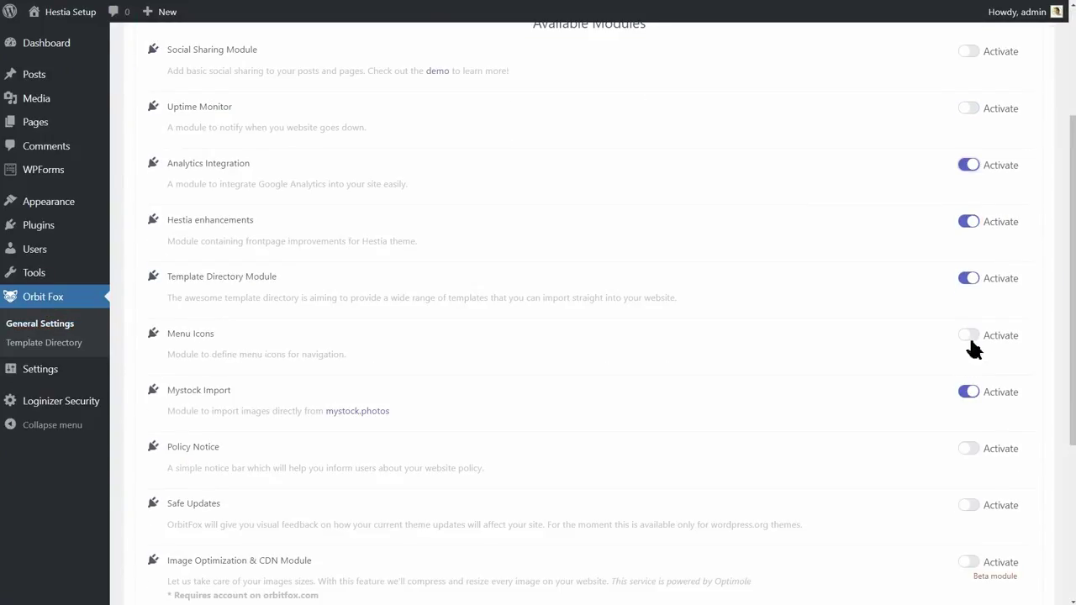
pyautogui.click(969, 337)
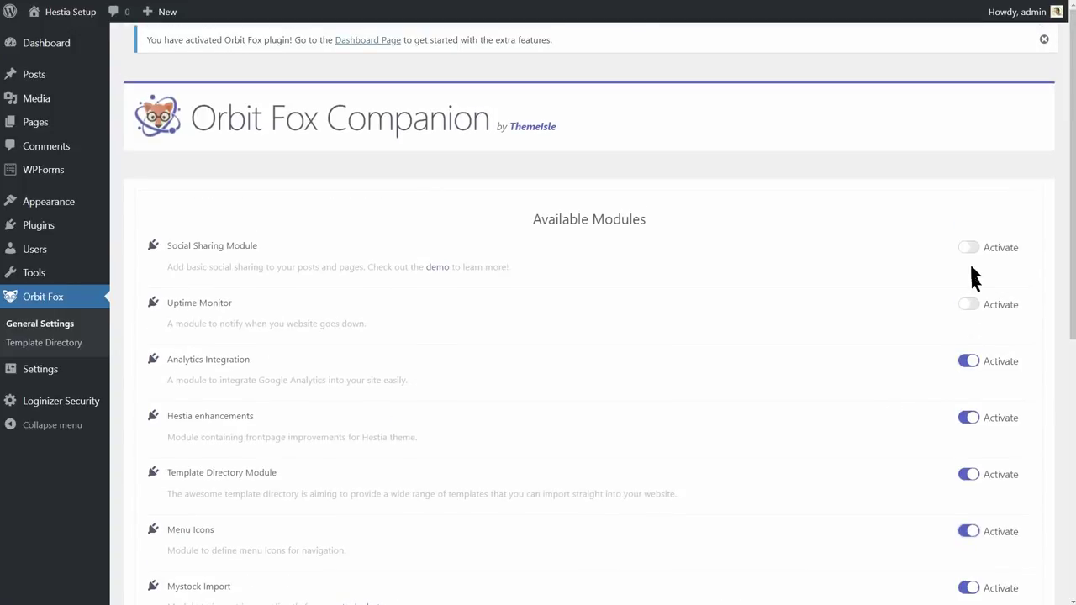
pyautogui.click(969, 247)
pyautogui.scroll(-10, 911, 313)
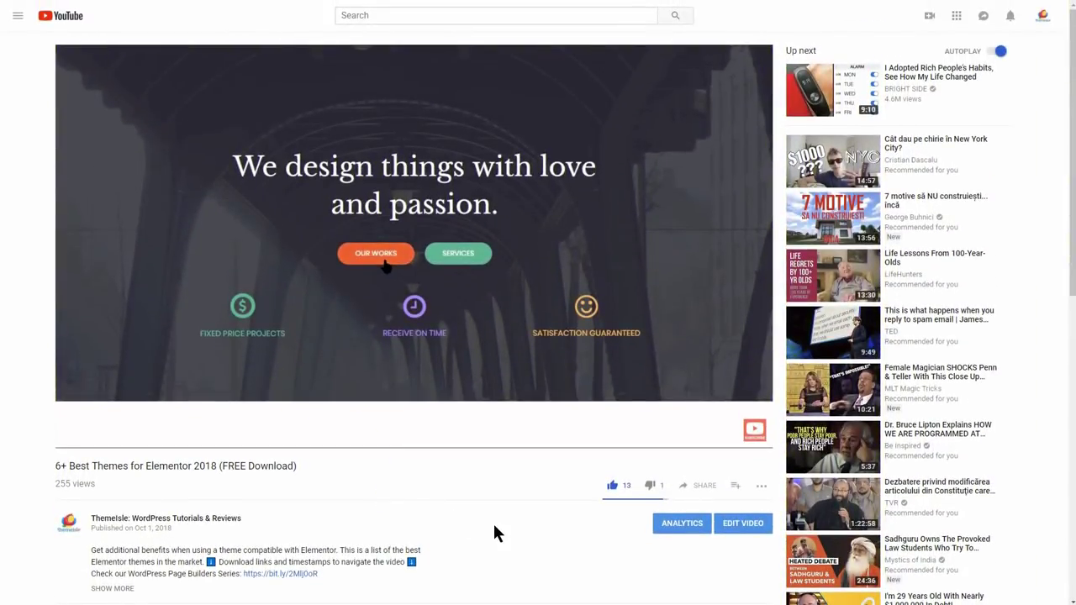
# - Expand the Elementor themes video description and jump to the Hestia part at 03:50
pyautogui.scroll(-2, 497, 539)
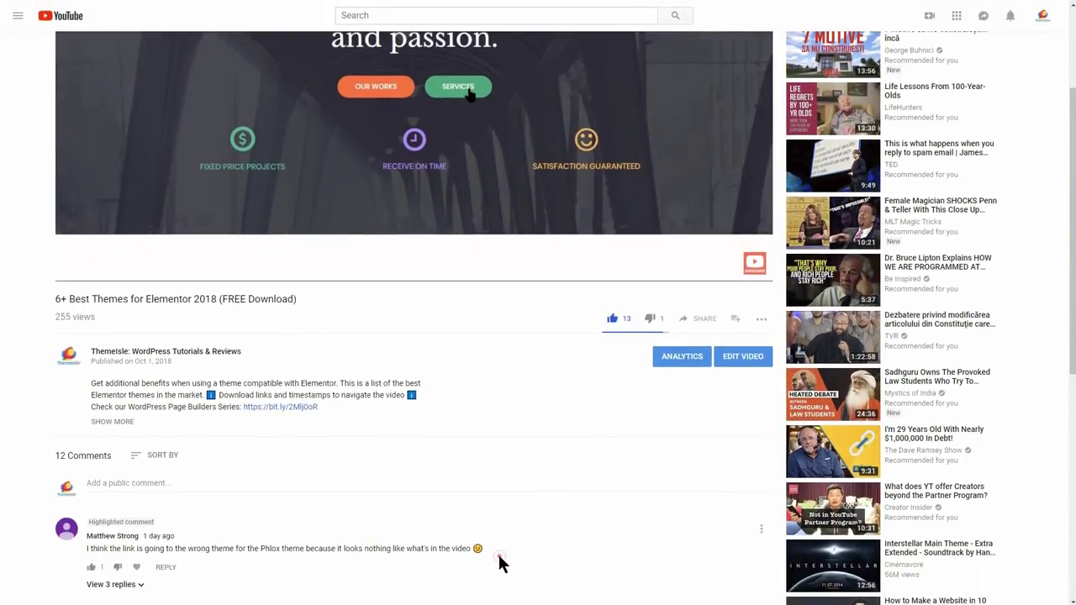
pyautogui.click(111, 422)
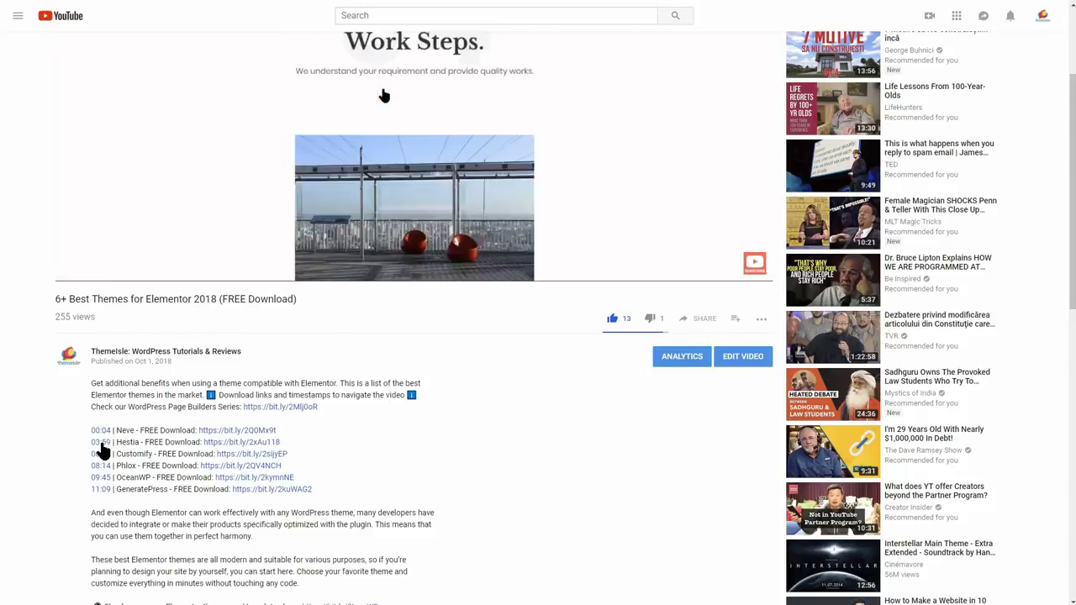
pyautogui.click(102, 445)
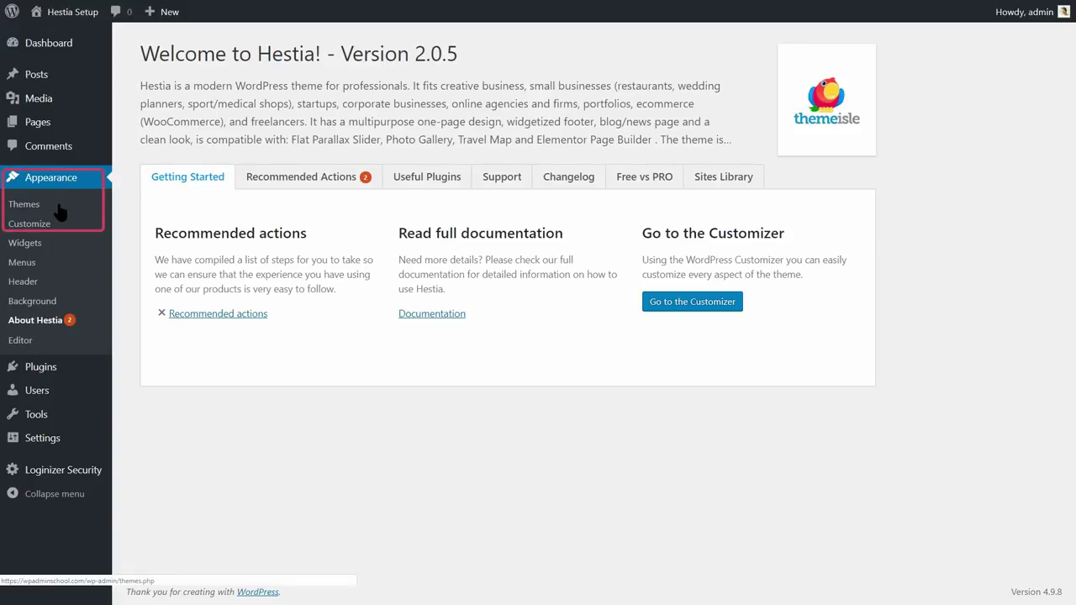
# - Open the Customizer, toggle the controls panel, and try phone, tablet and desktop previews
pyautogui.click(39, 223)
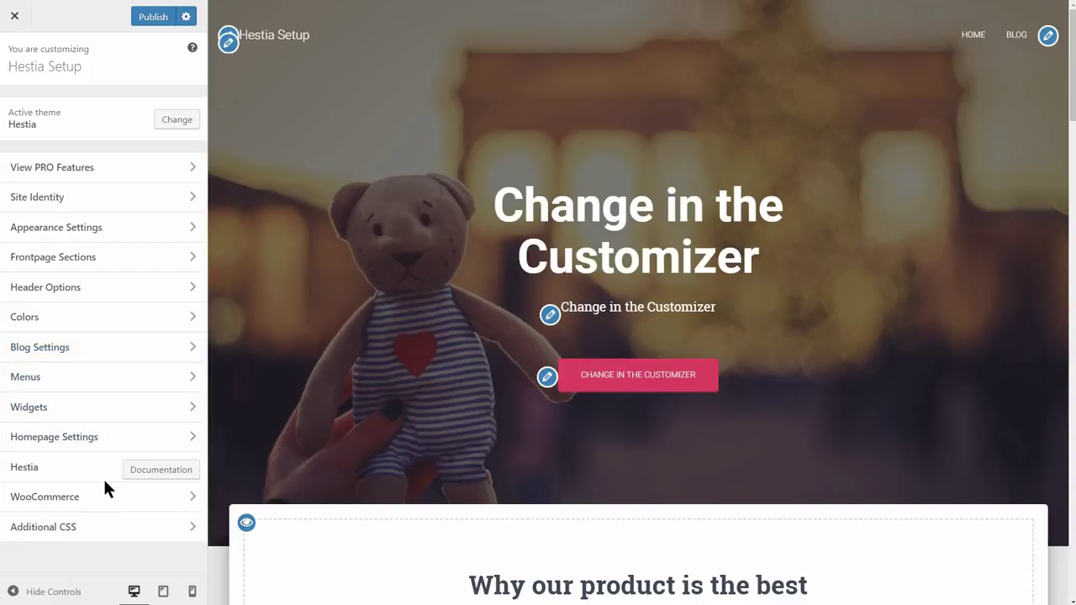
pyautogui.click(12, 591)
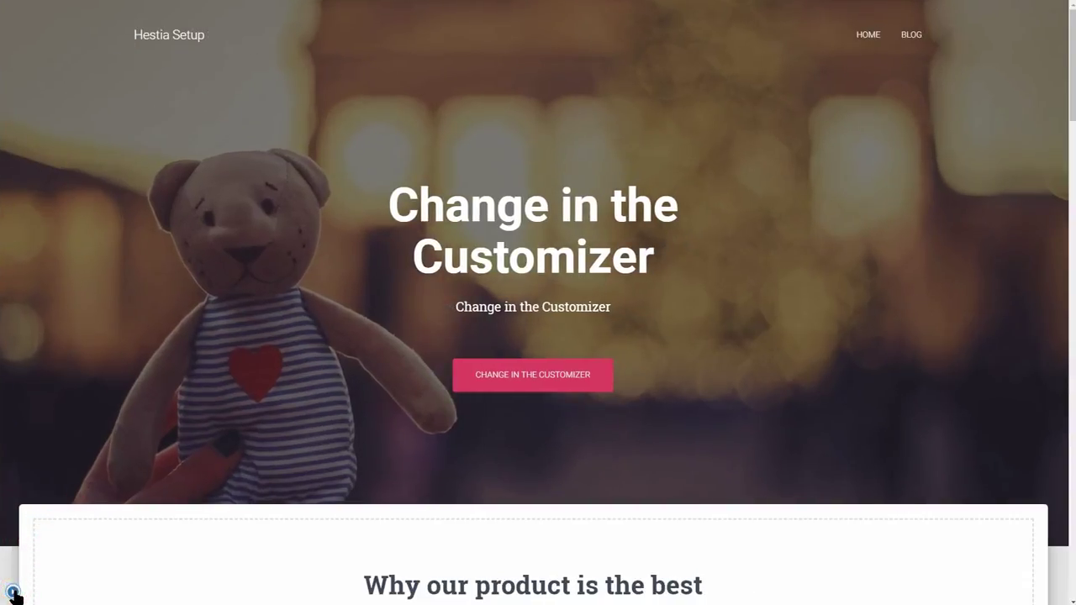
pyautogui.click(12, 593)
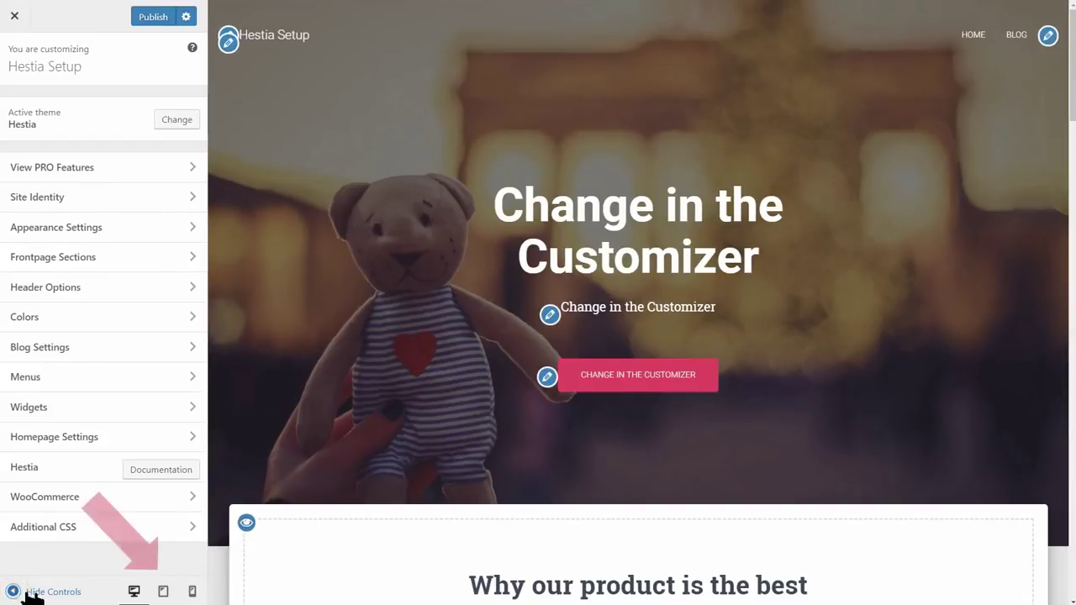
pyautogui.click(192, 592)
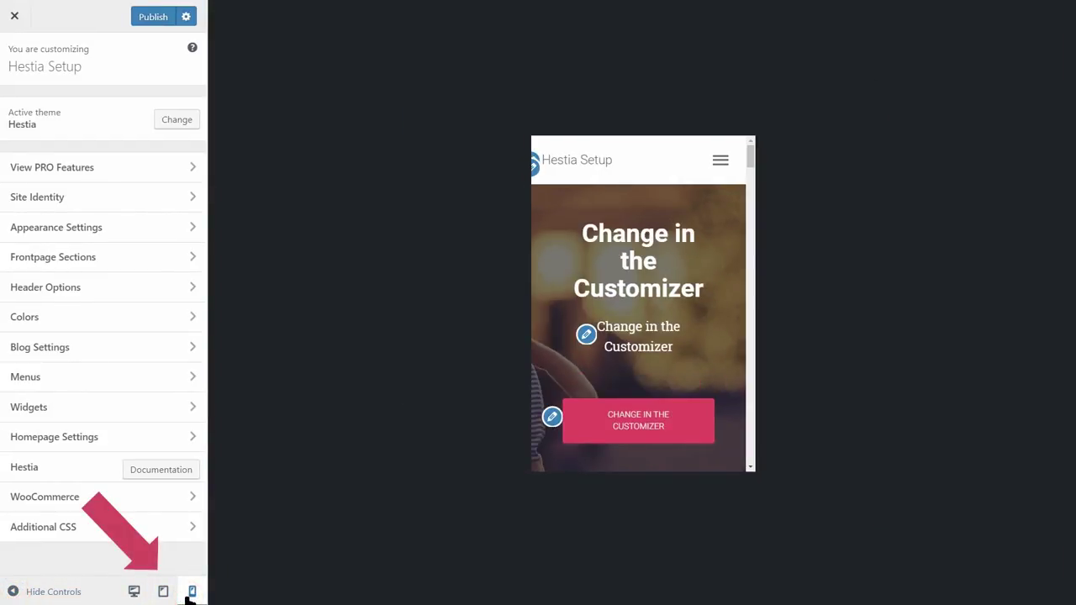
pyautogui.click(163, 591)
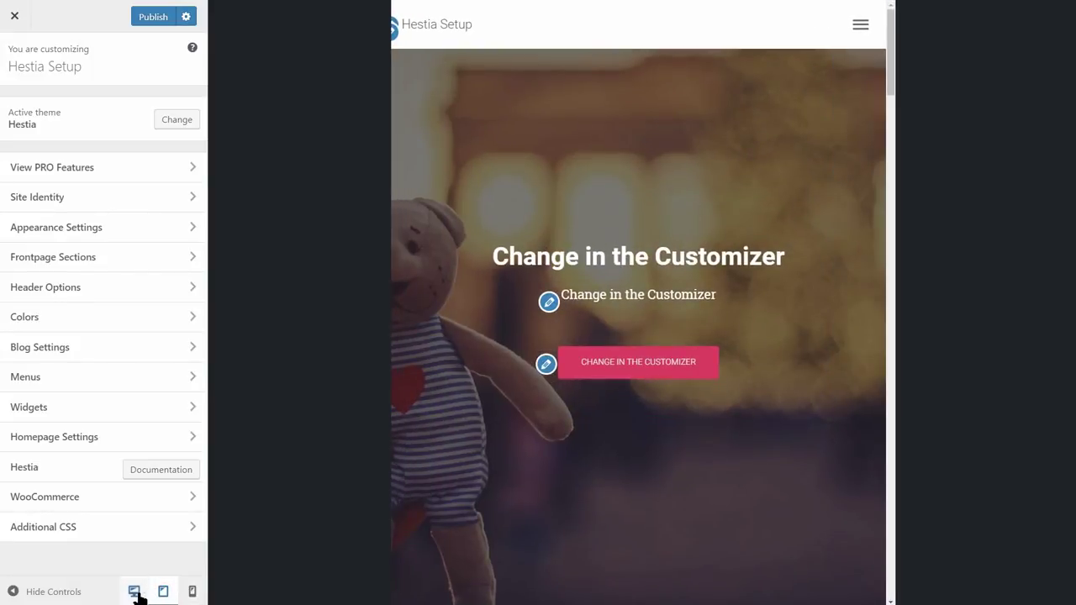
pyautogui.click(134, 592)
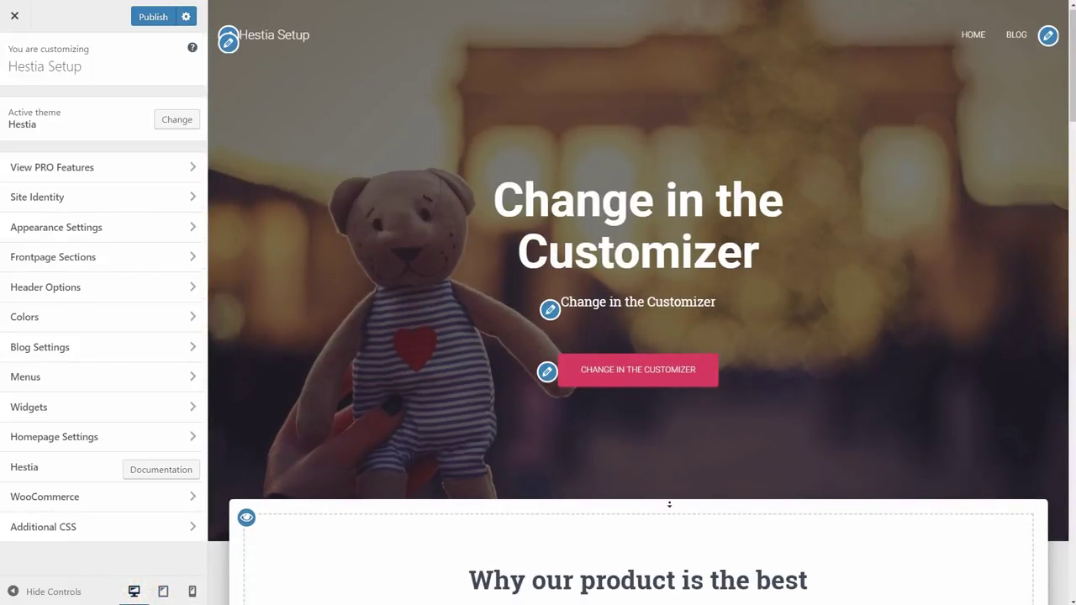
# - Scroll the front page preview, open the Team section settings, then return to the main menu
pyautogui.scroll(-5, 669, 504)
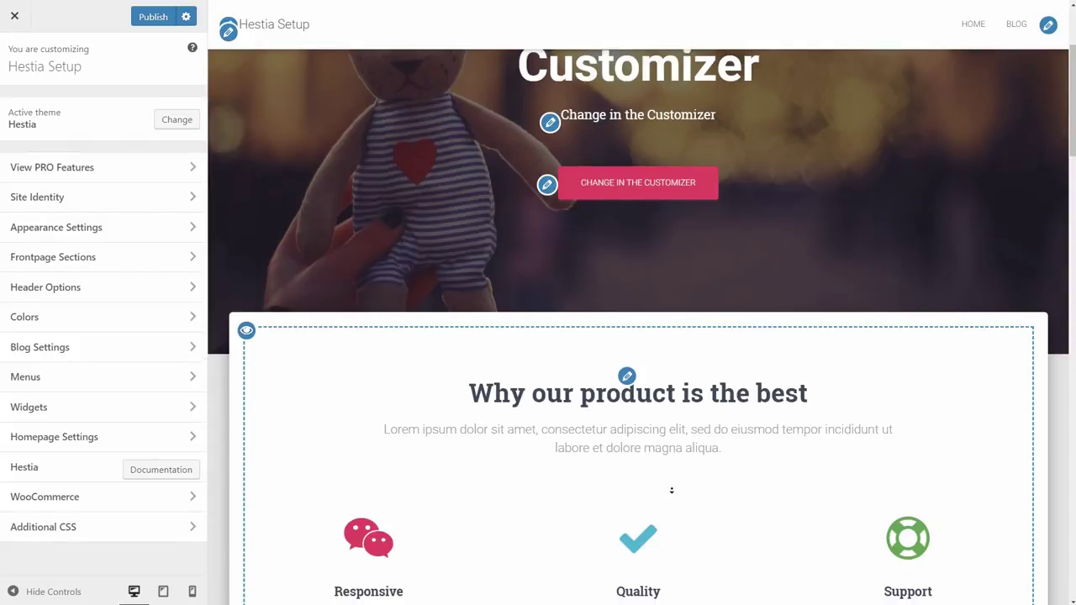
pyautogui.scroll(-5, 672, 490)
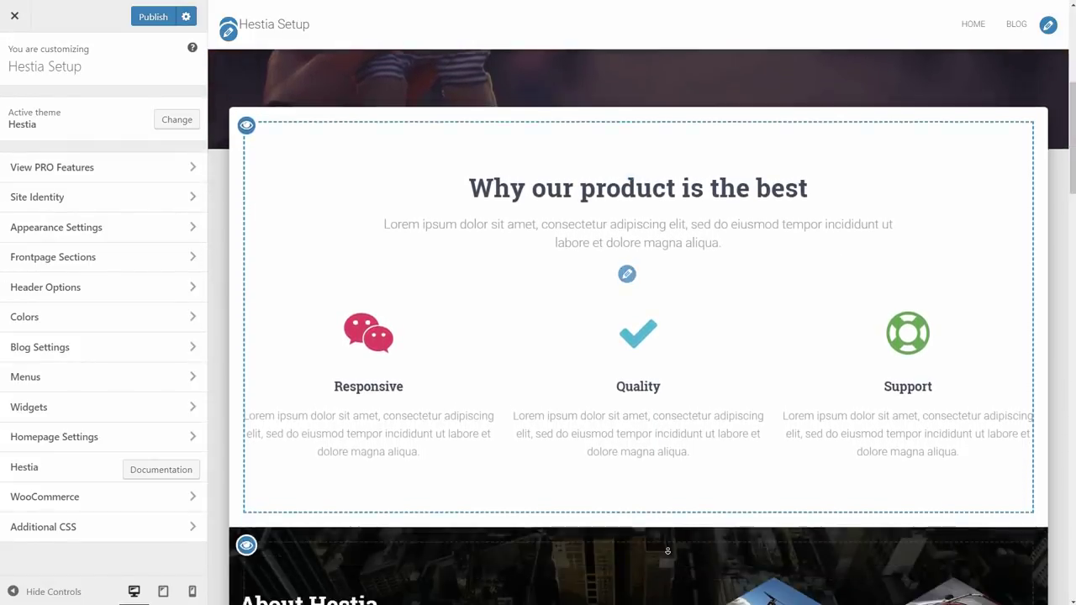
pyautogui.scroll(-15, 668, 551)
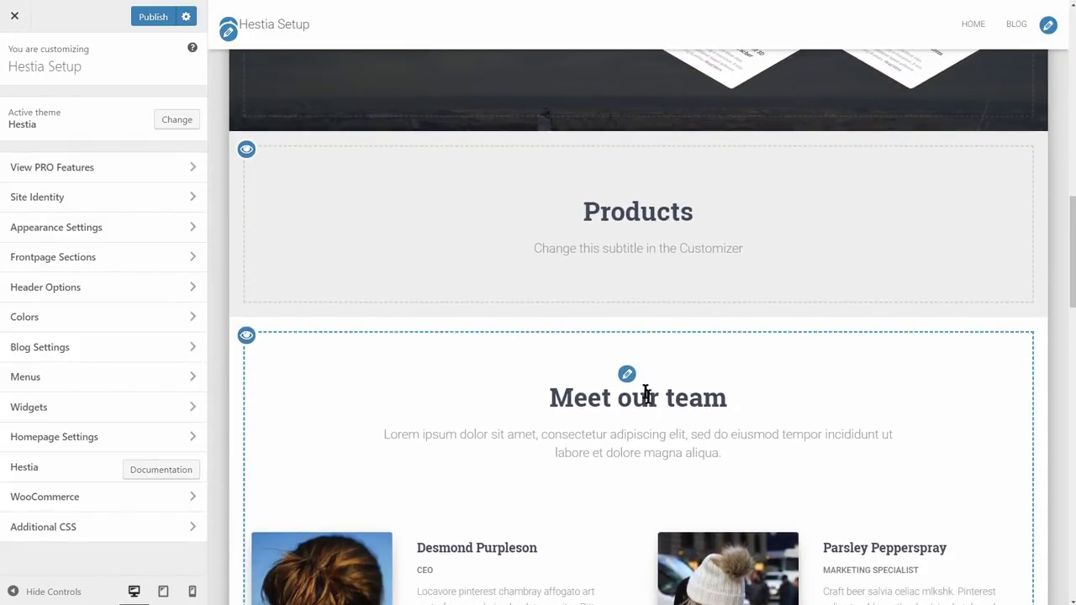
pyautogui.click(628, 375)
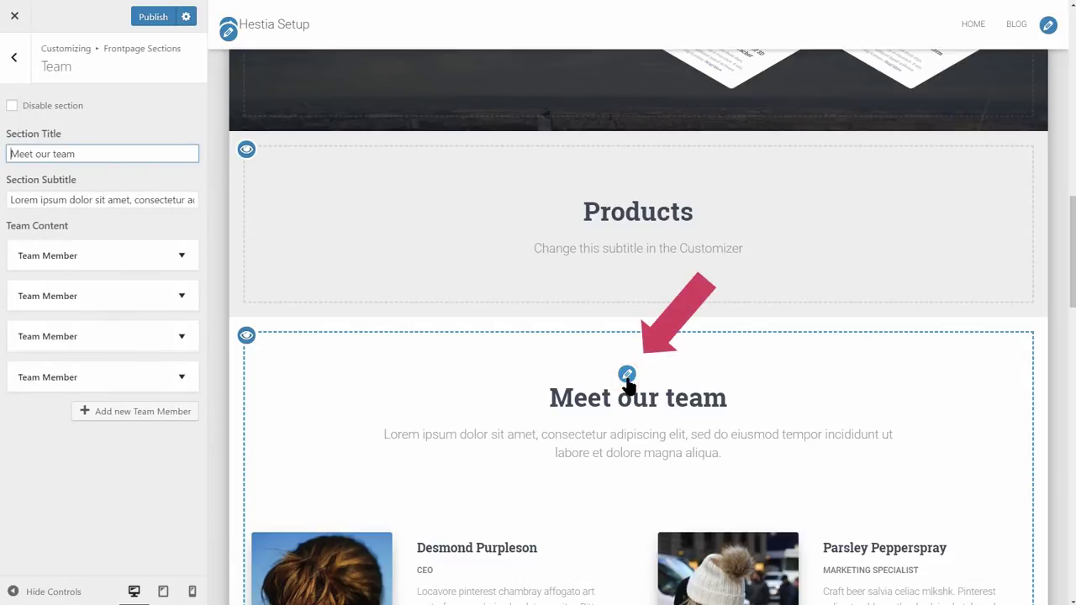
pyautogui.click(13, 59)
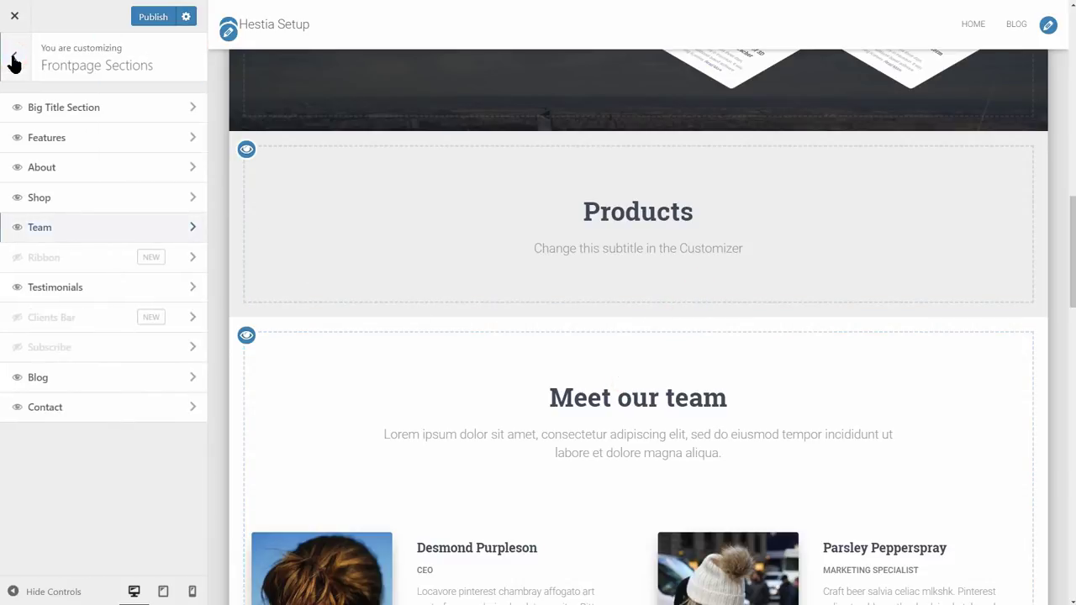
pyautogui.click(14, 59)
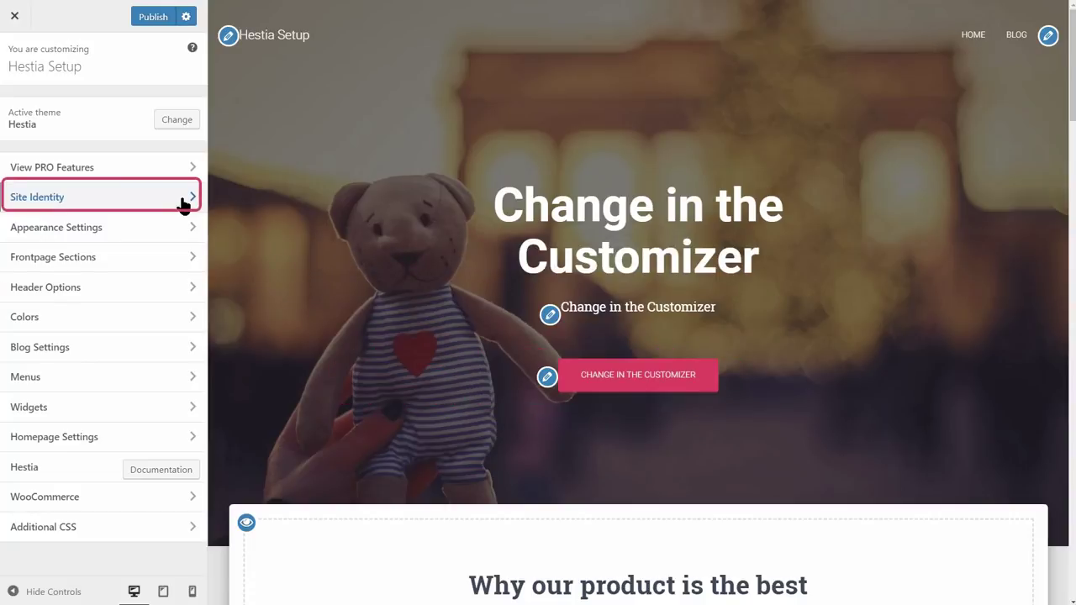
# - In Site Identity, upload hestia-logo.png and set it as the logo without cropping
pyautogui.click(183, 205)
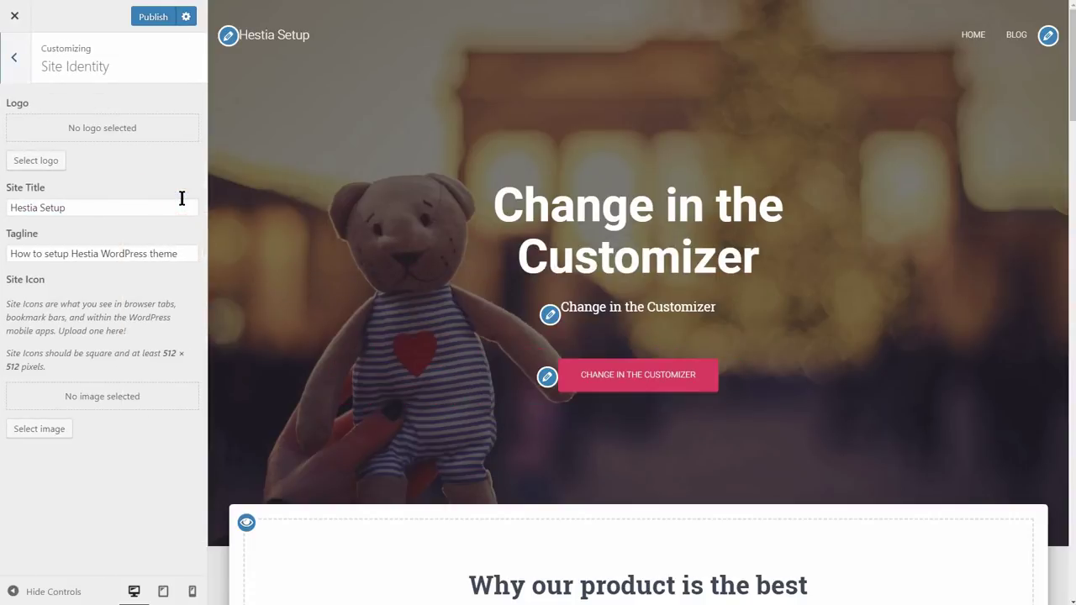
pyautogui.click(48, 163)
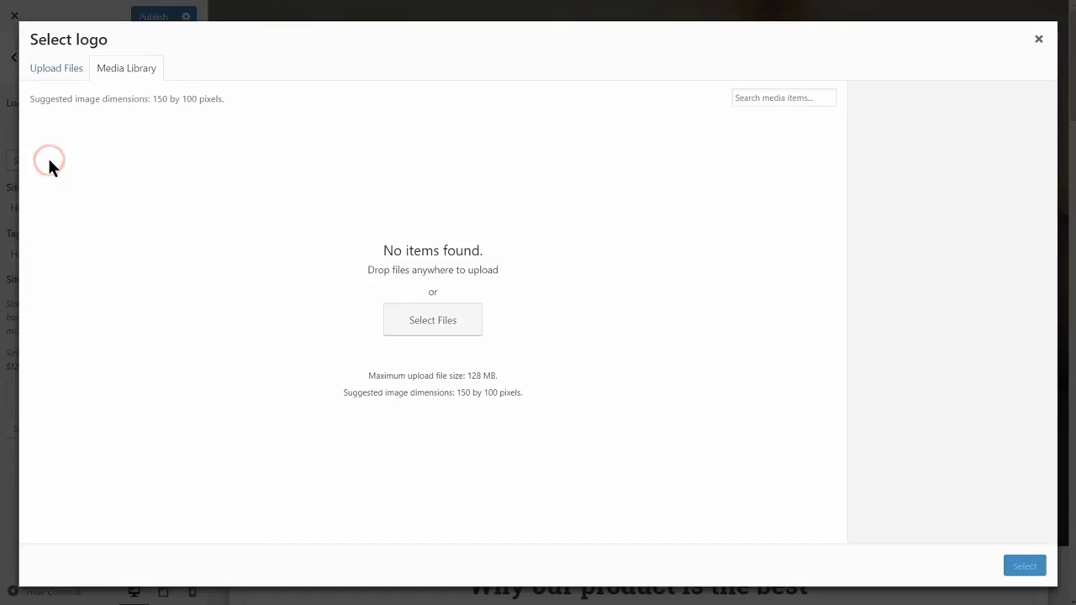
pyautogui.click(396, 325)
pyautogui.click(513, 70)
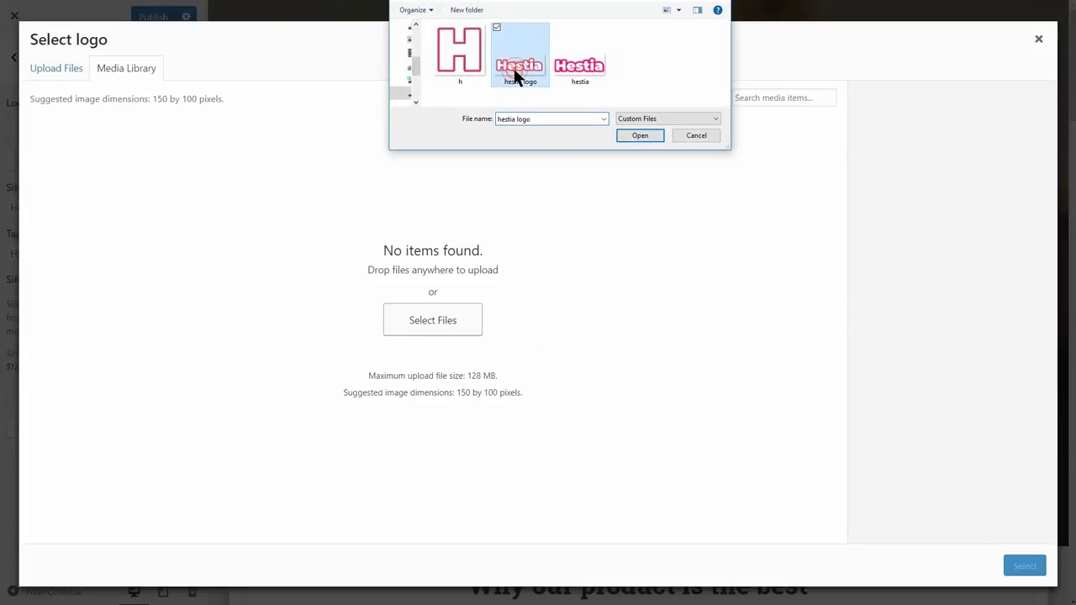
pyautogui.click(651, 137)
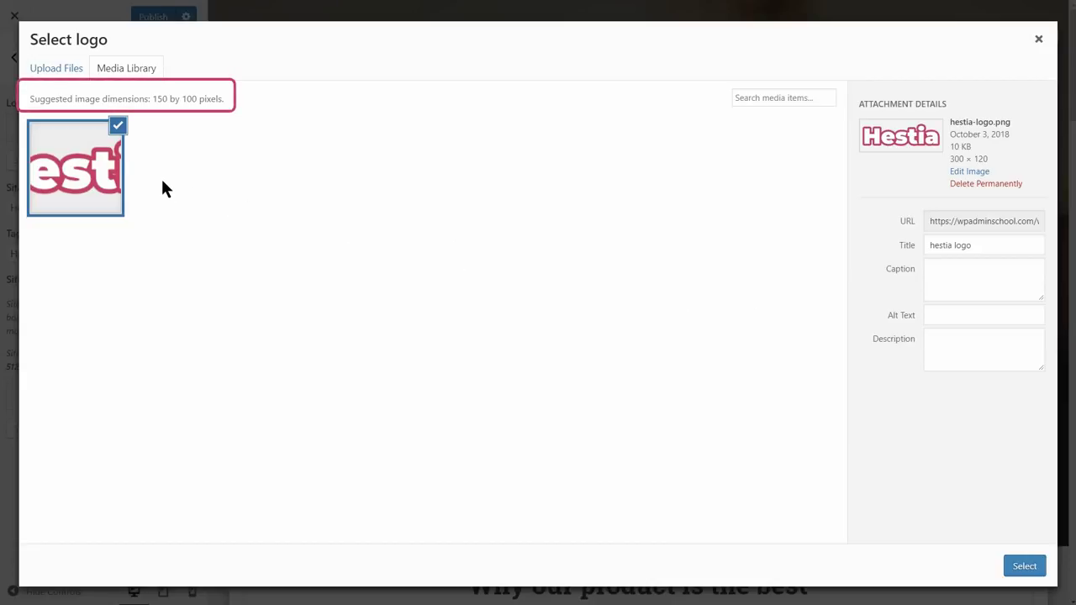
pyautogui.moveTo(153, 99); pyautogui.dragTo(196, 98)
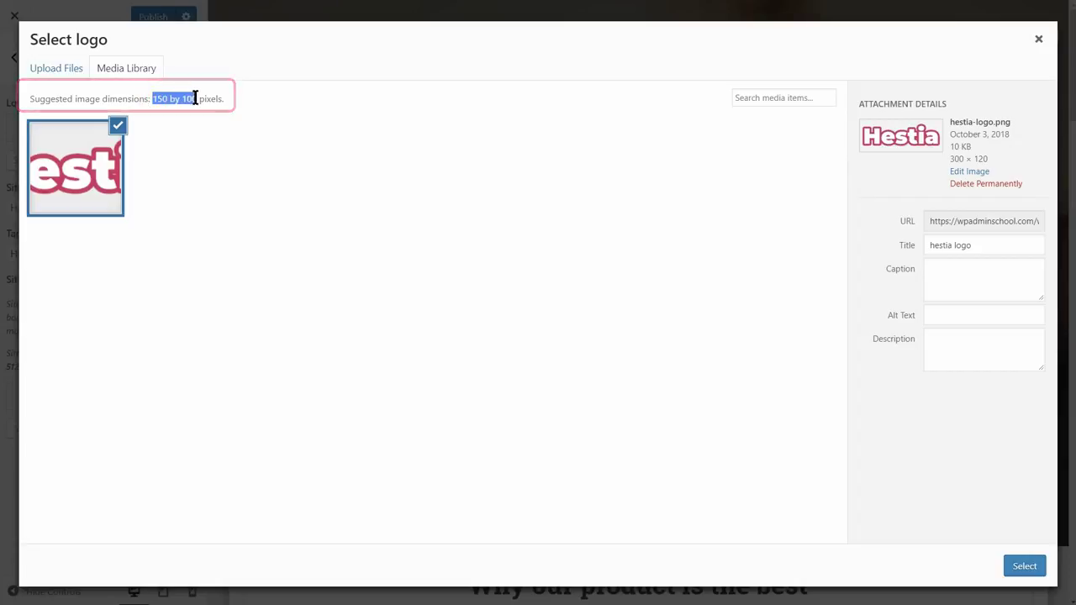
pyautogui.click(1019, 565)
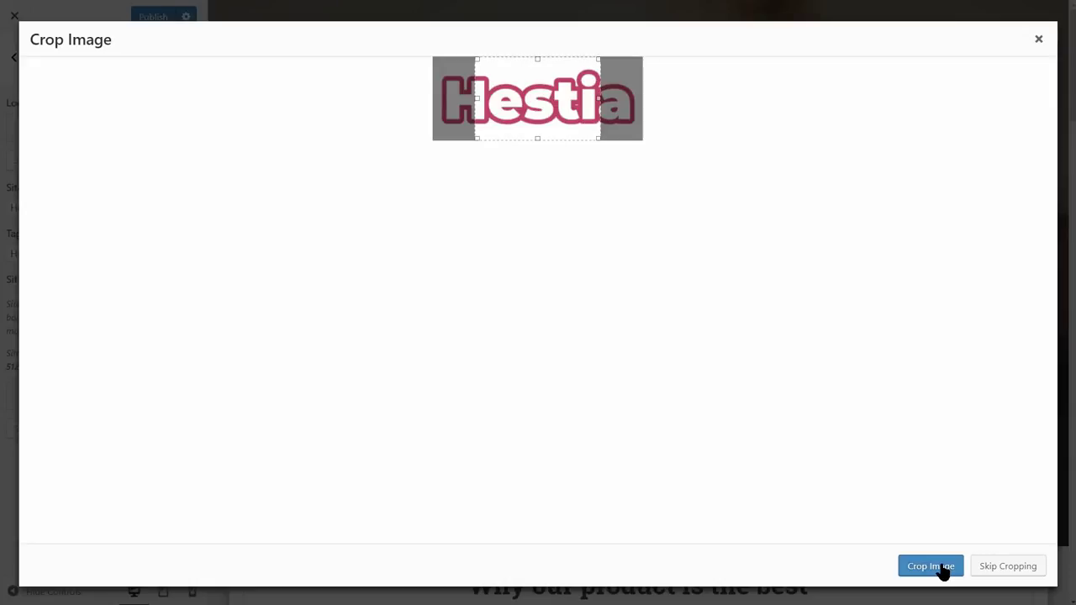
pyautogui.click(1007, 569)
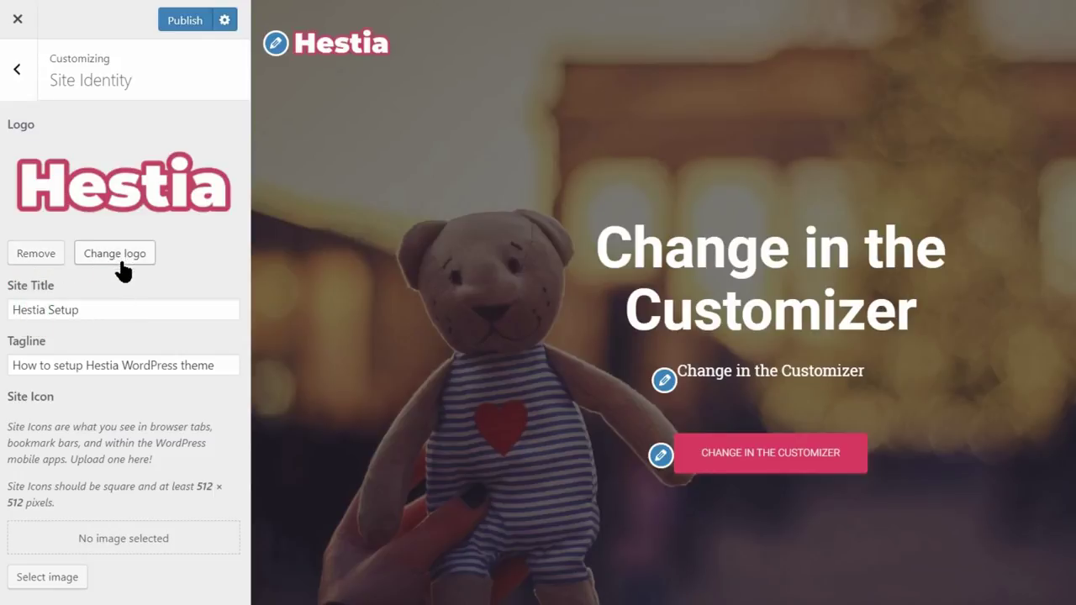
pyautogui.moveTo(82, 310); pyautogui.dragTo(11, 310)
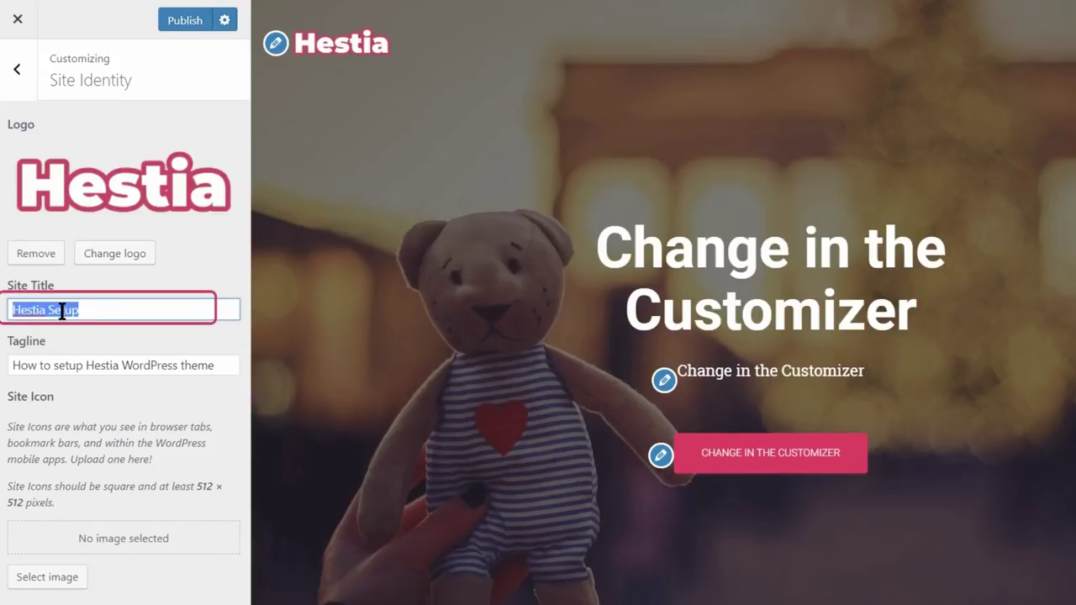
pyautogui.moveTo(230, 370); pyautogui.dragTo(12, 366)
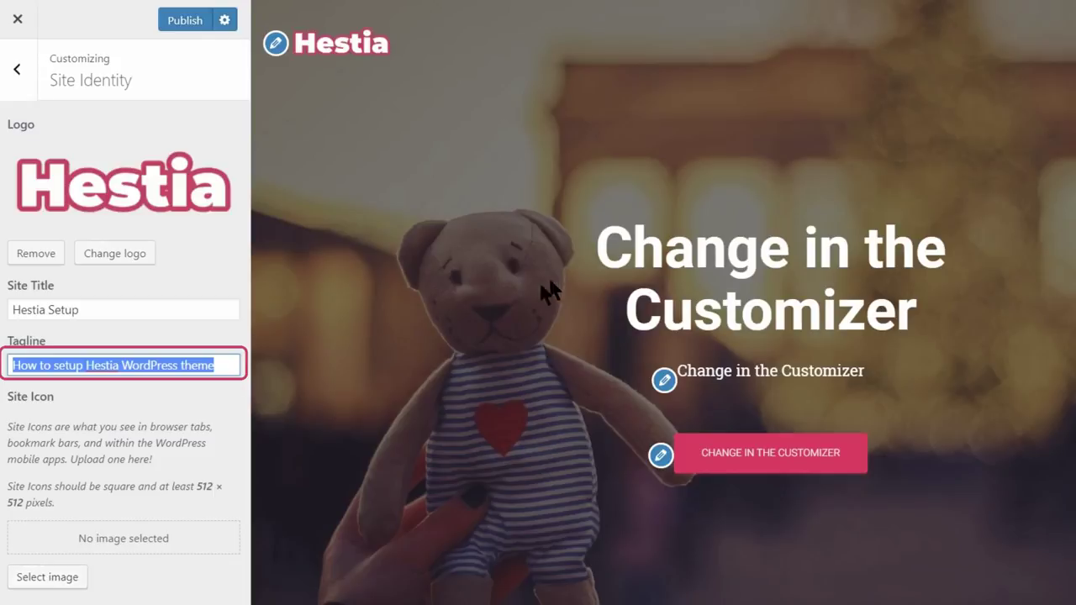
pyautogui.moveTo(592, 252); pyautogui.dragTo(946, 253)
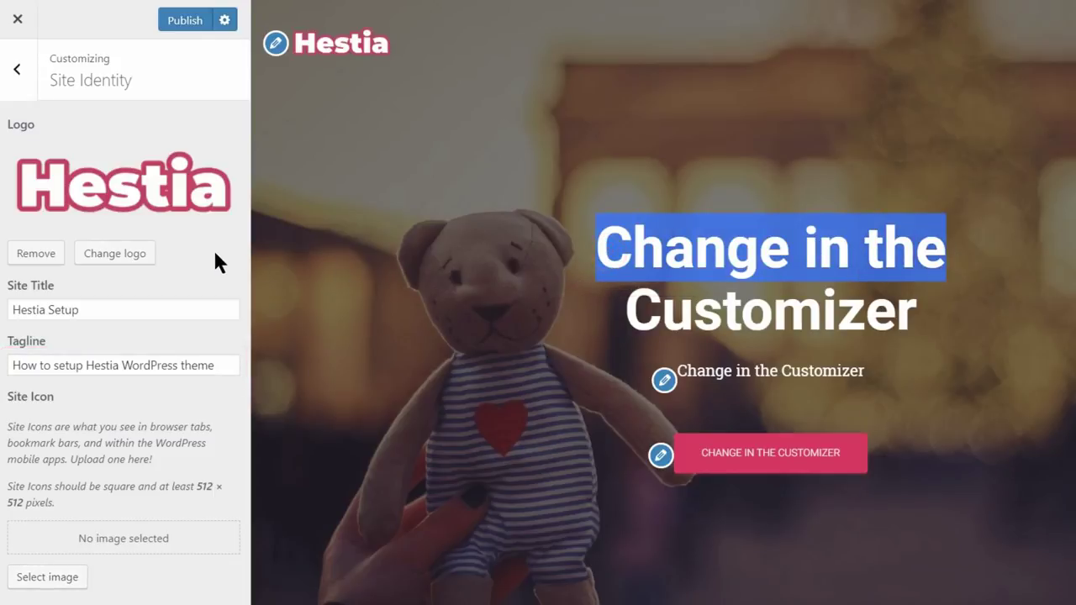
pyautogui.click(38, 254)
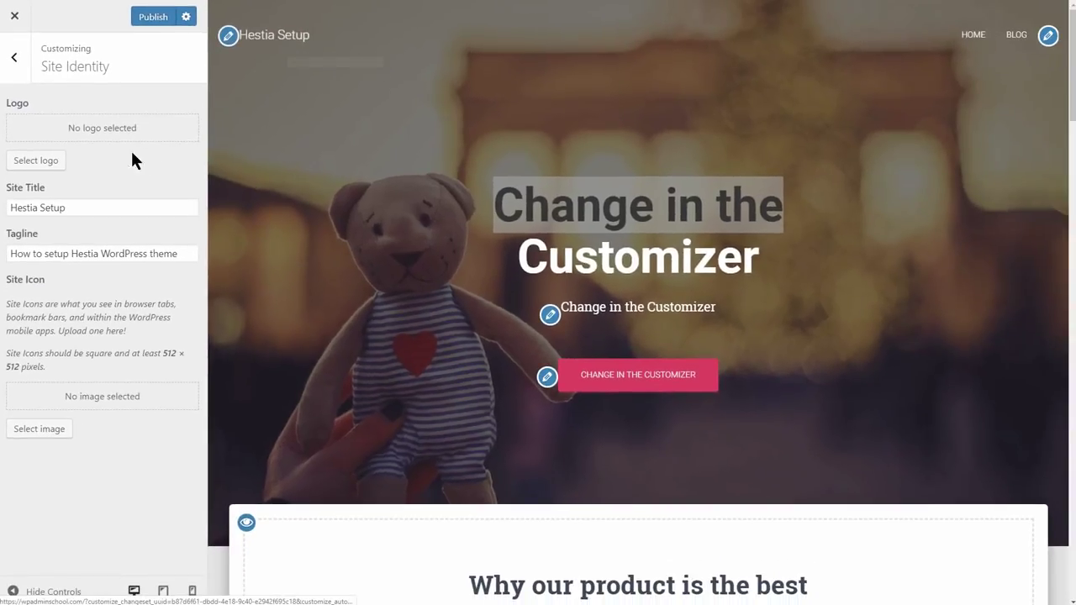
pyautogui.click(39, 174)
pyautogui.click(48, 172)
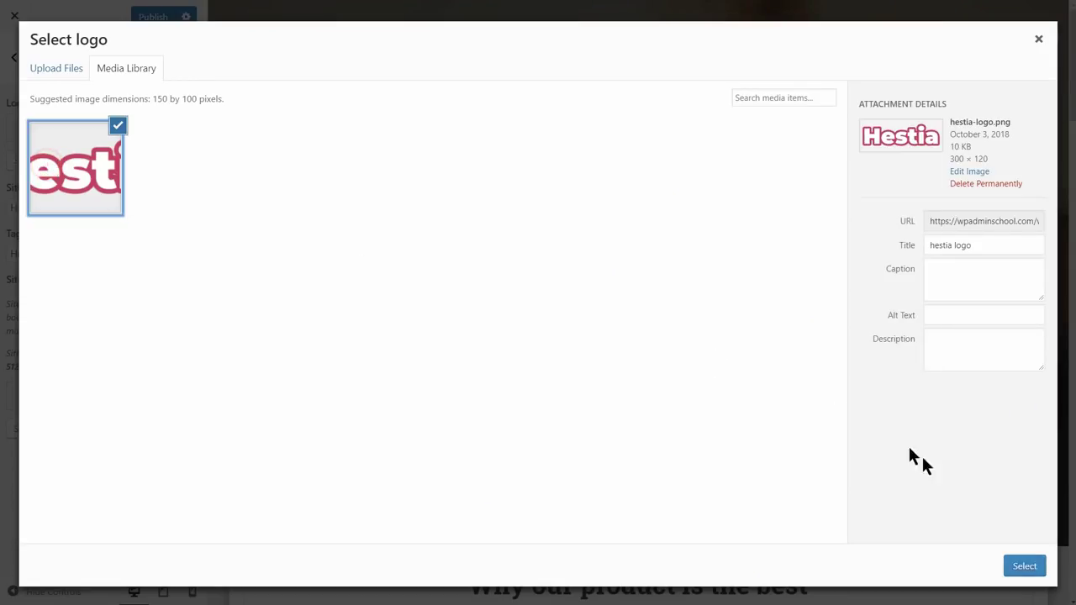
pyautogui.click(1018, 568)
pyautogui.click(1018, 570)
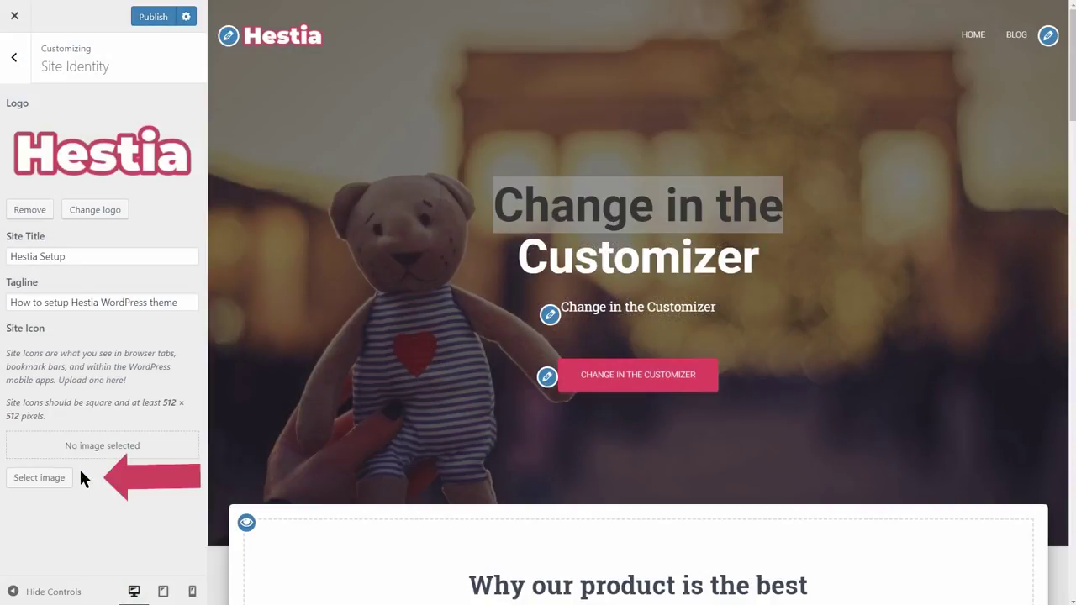
# - Upload h.png as the uncropped site icon and publish the Customizer changes
pyautogui.click(52, 479)
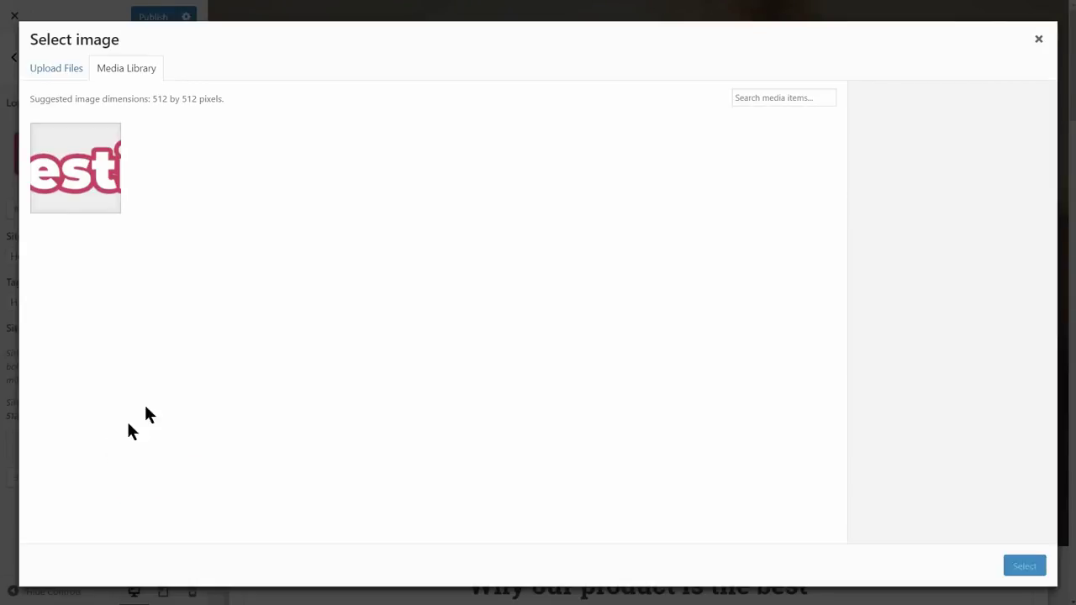
pyautogui.click(51, 70)
pyautogui.click(530, 296)
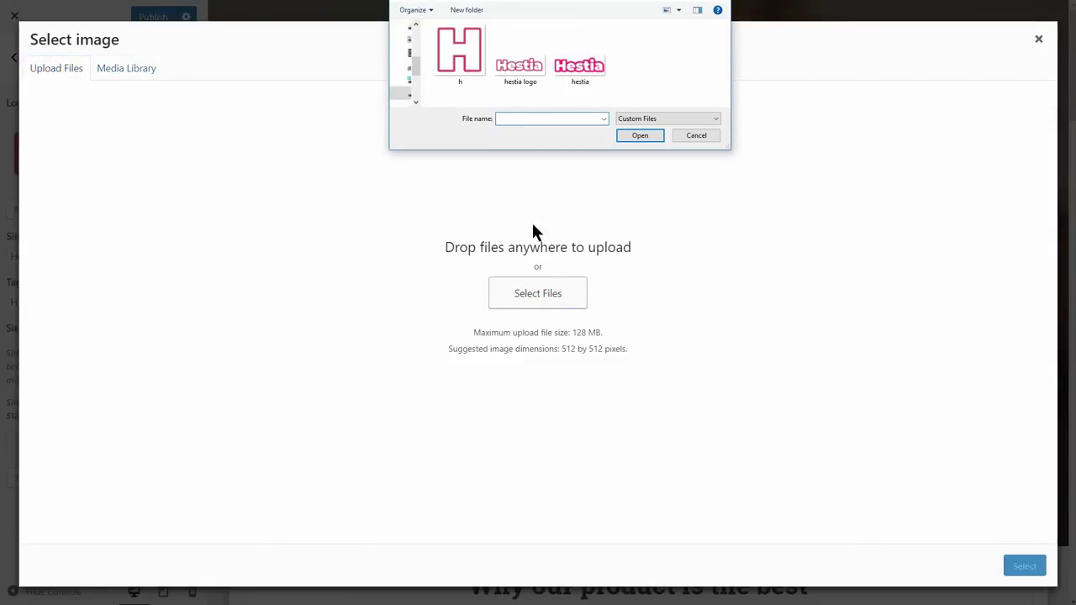
pyautogui.click(462, 51)
pyautogui.click(641, 136)
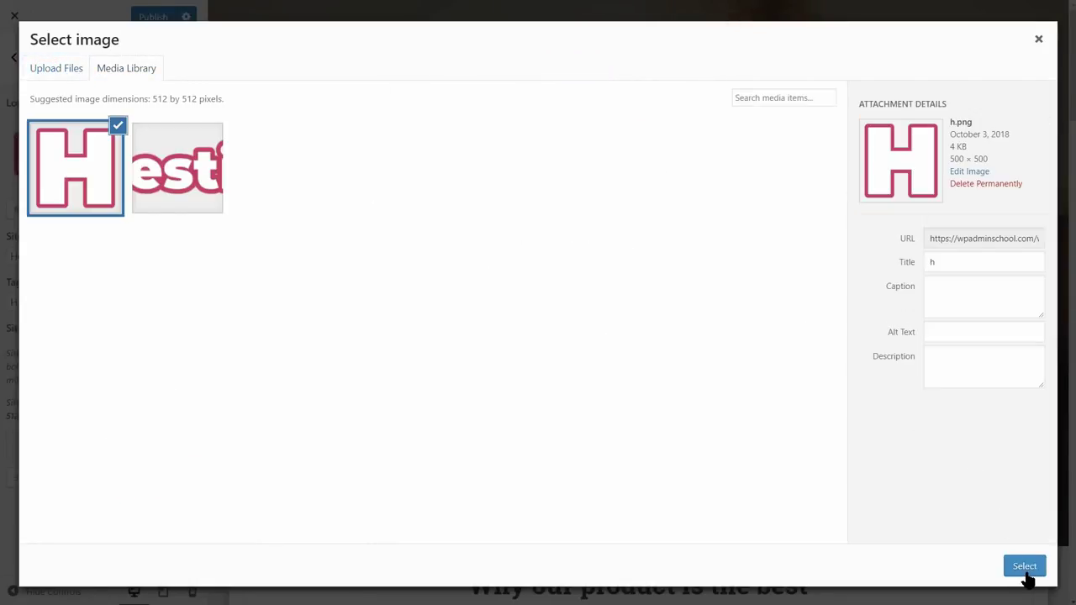
pyautogui.click(1025, 571)
pyautogui.click(1006, 570)
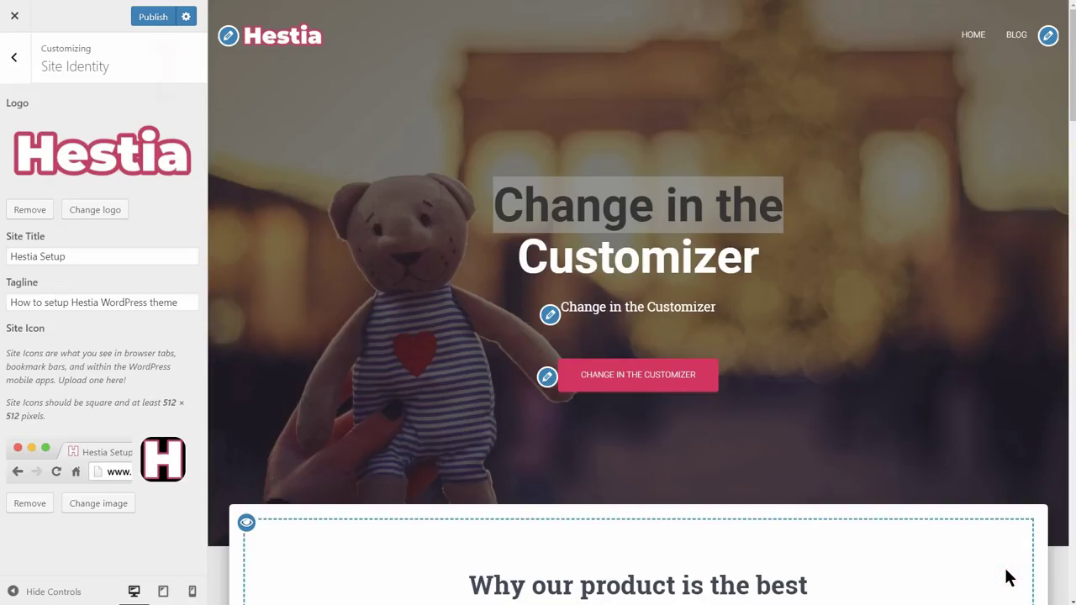
pyautogui.click(153, 17)
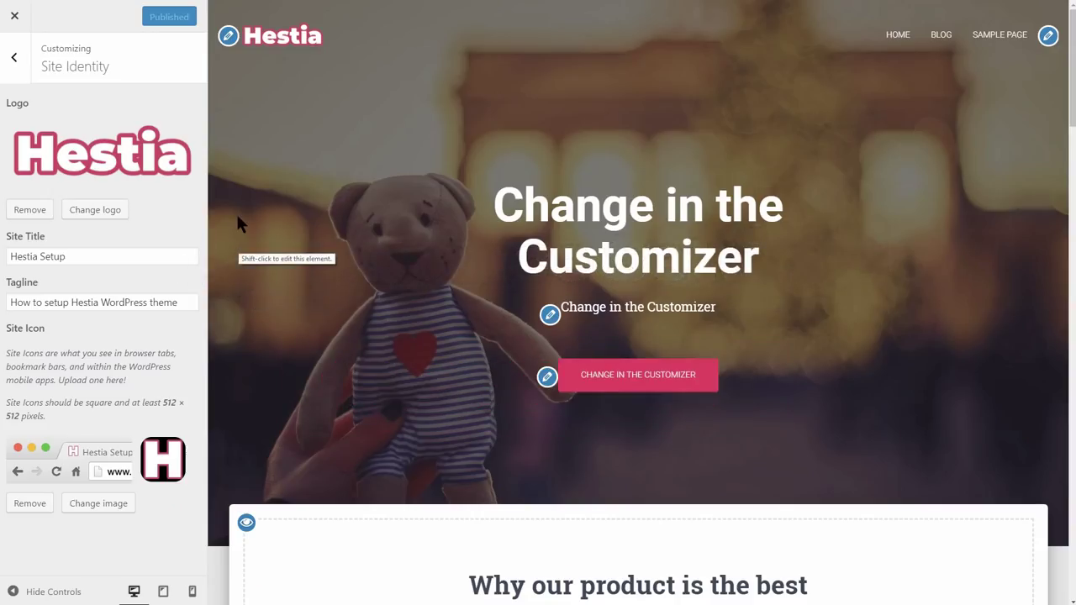
# - Set General Settings' Page Sidebar Layout to right sidebar and preview the Blog page
pyautogui.click(15, 60)
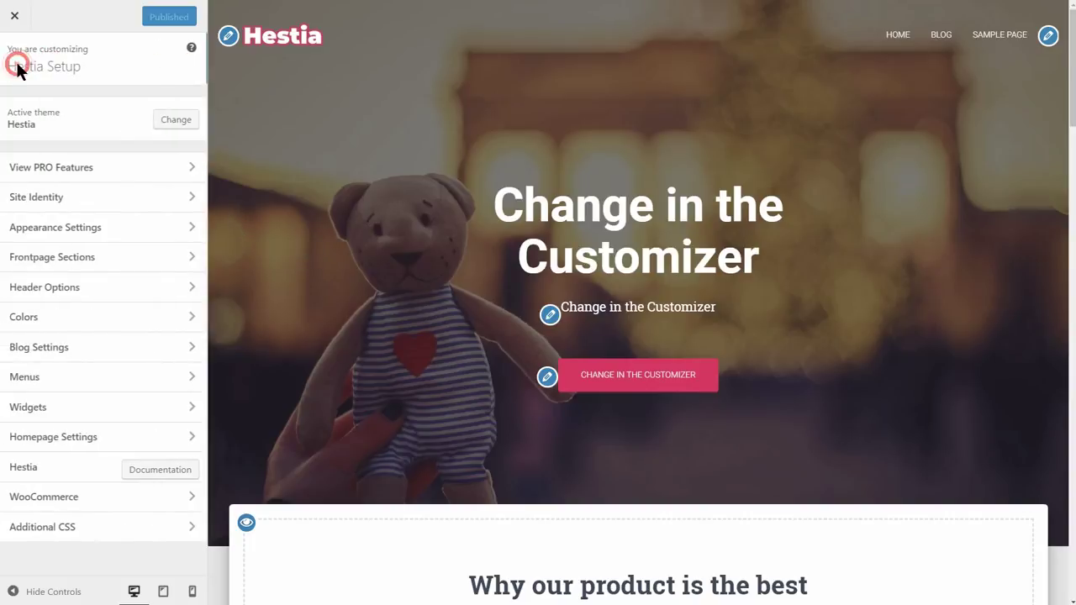
pyautogui.click(177, 236)
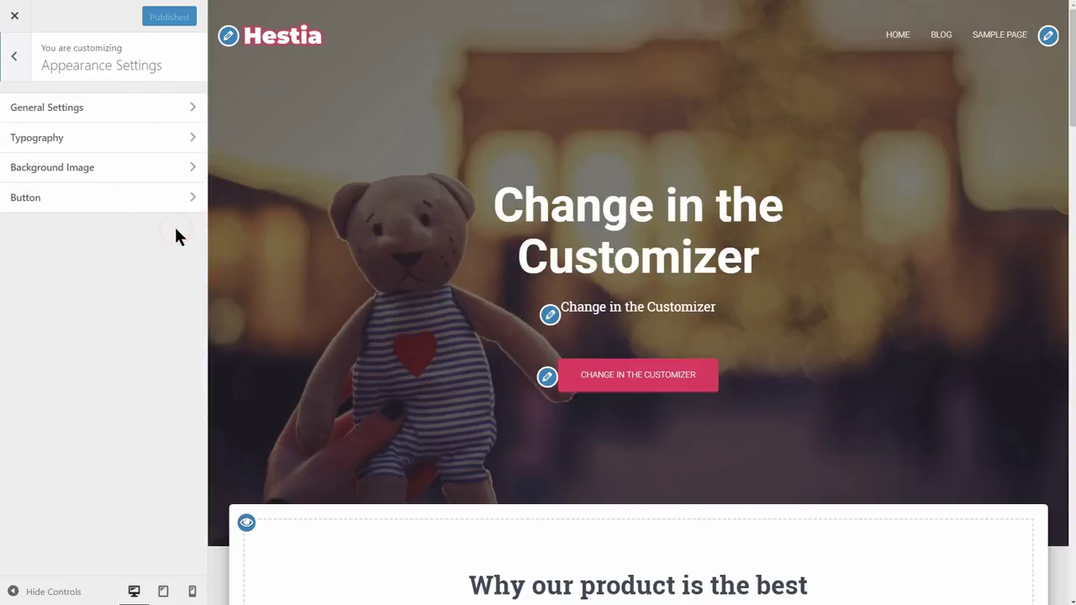
pyautogui.click(185, 113)
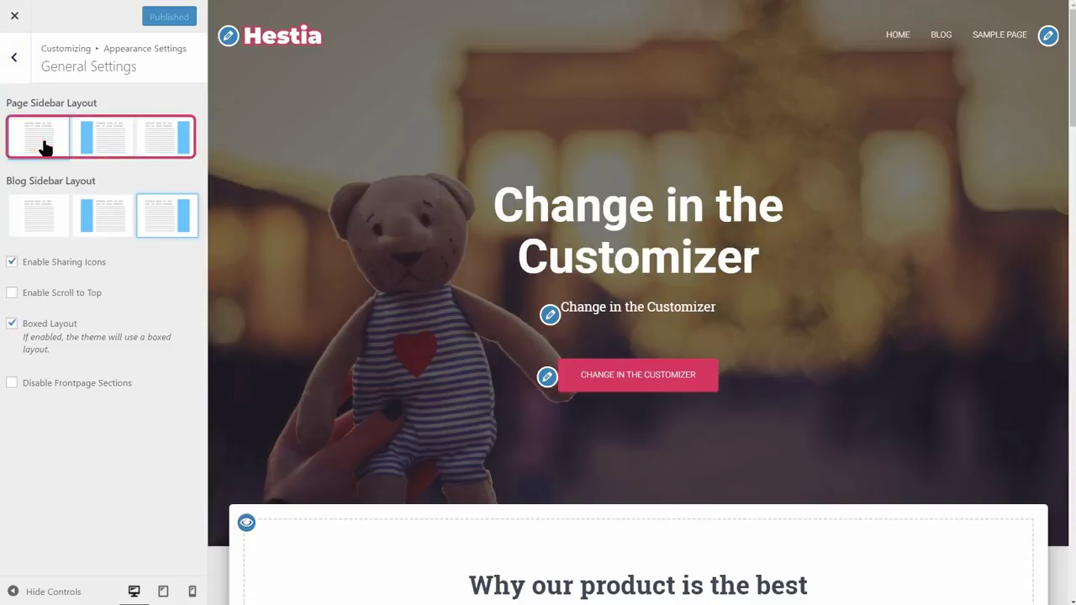
pyautogui.click(107, 148)
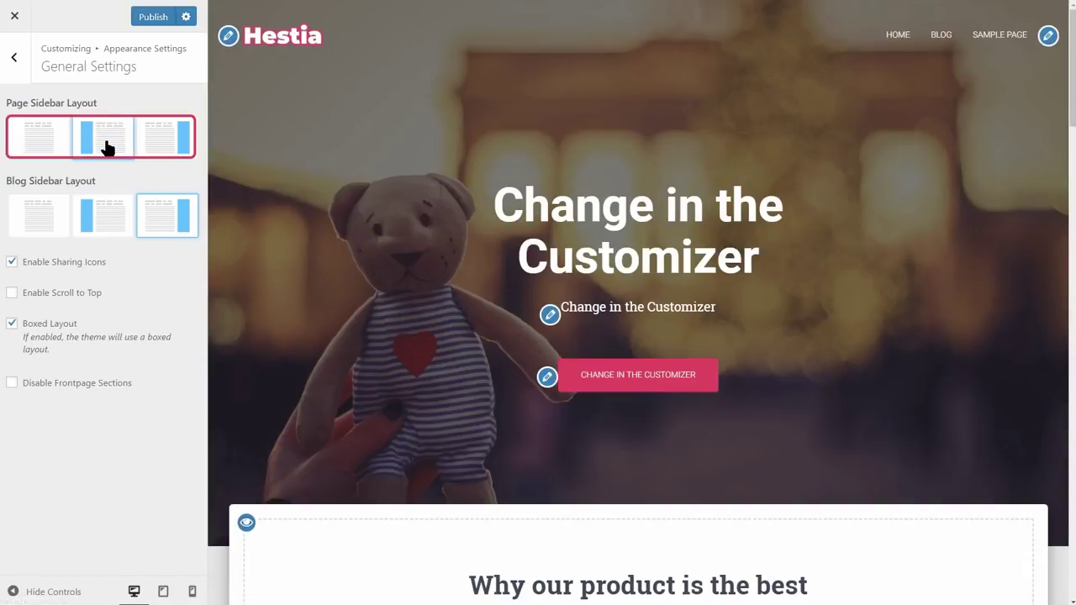
pyautogui.click(165, 145)
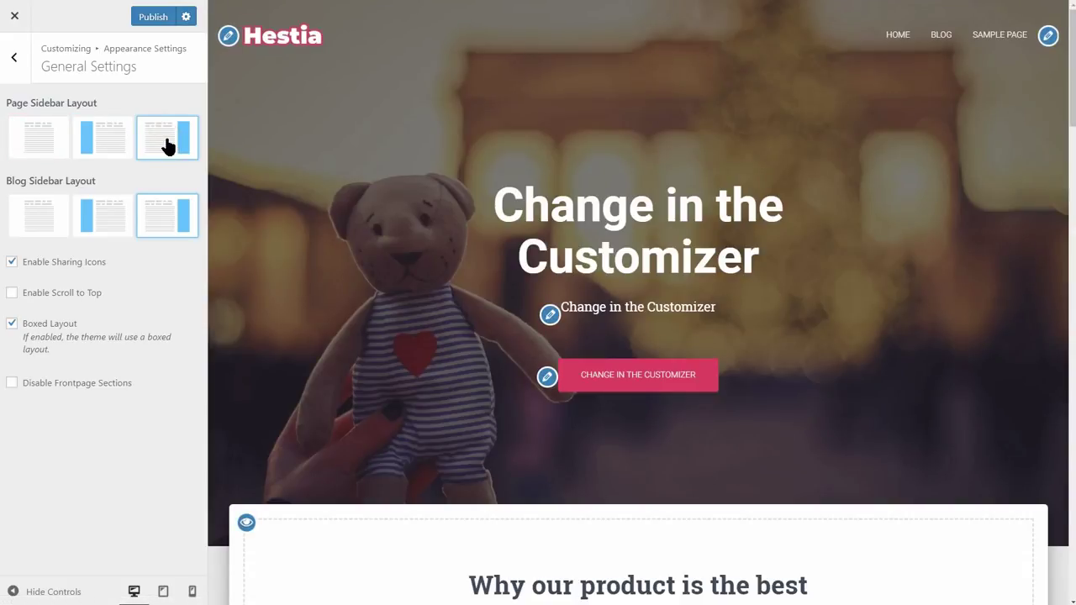
pyautogui.click(941, 34)
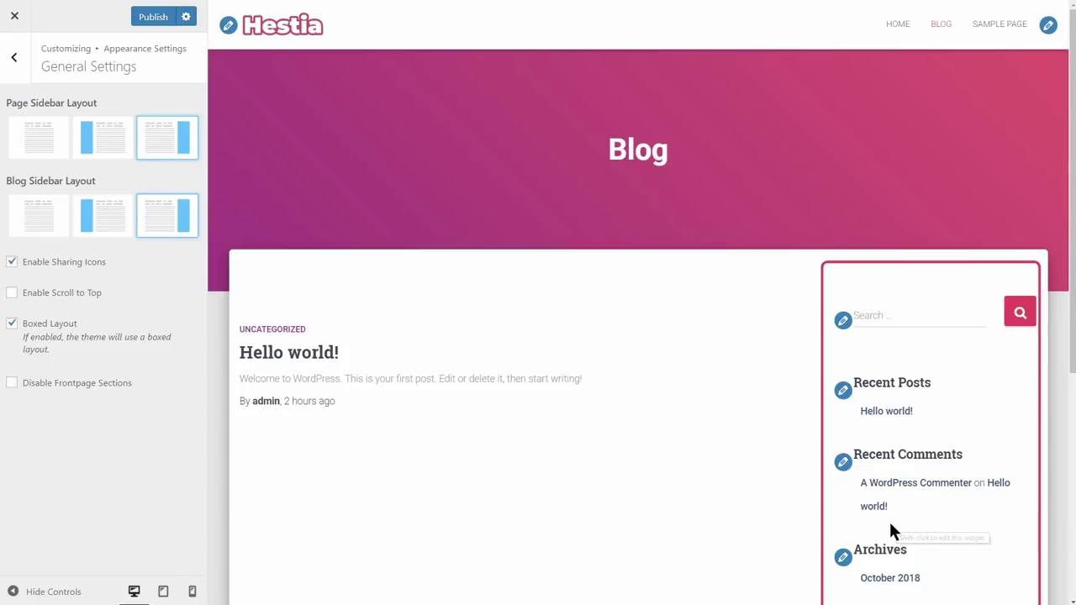
# - Try left and no-sidebar Blog Sidebar Layouts, previewing the Hello world! post and Sample Page
pyautogui.click(113, 228)
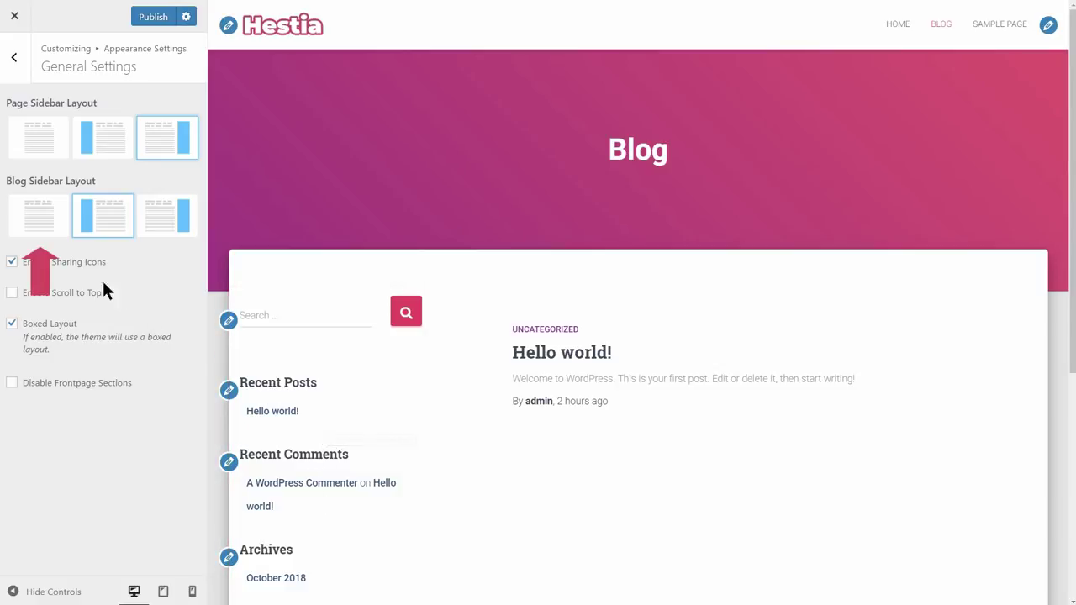
pyautogui.click(35, 226)
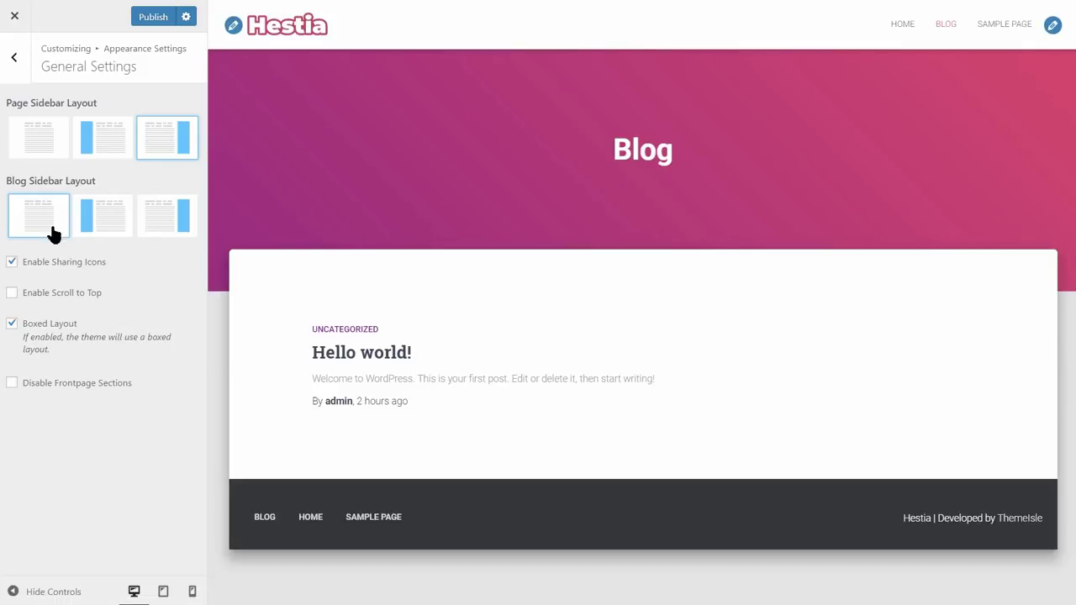
pyautogui.click(363, 355)
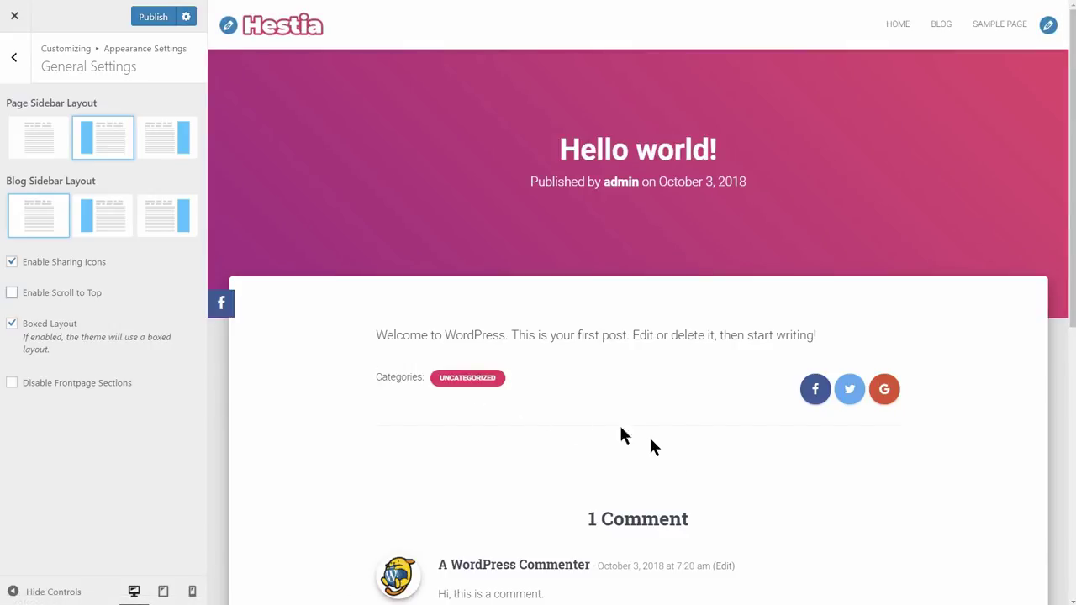
pyautogui.click(998, 28)
pyautogui.click(999, 28)
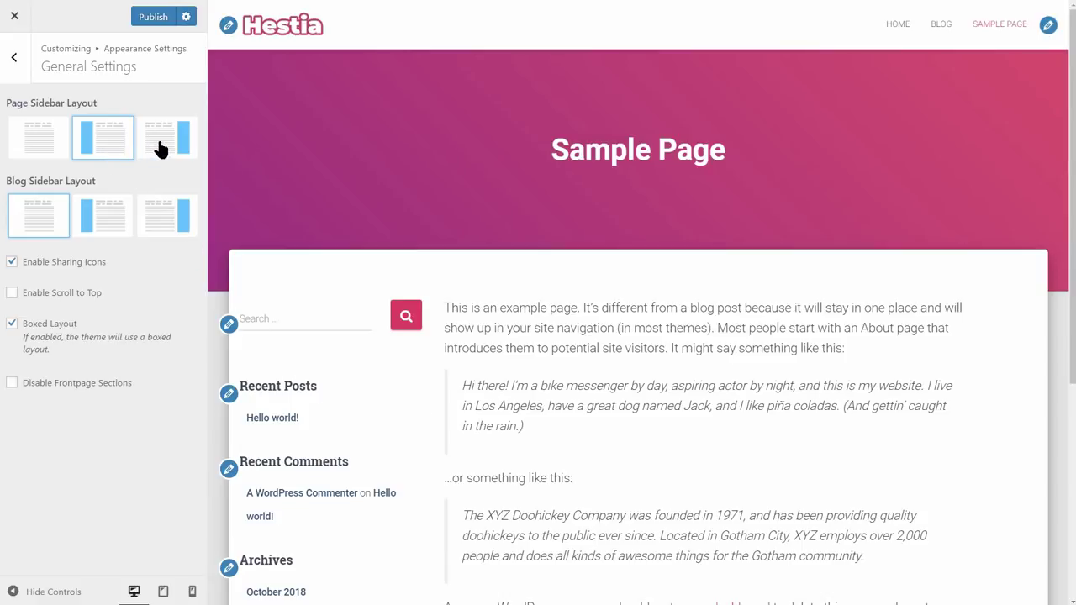
# - Set Blog Sidebar Layout back to right sidebar and compare the Blog and Sample Page previews
pyautogui.click(162, 218)
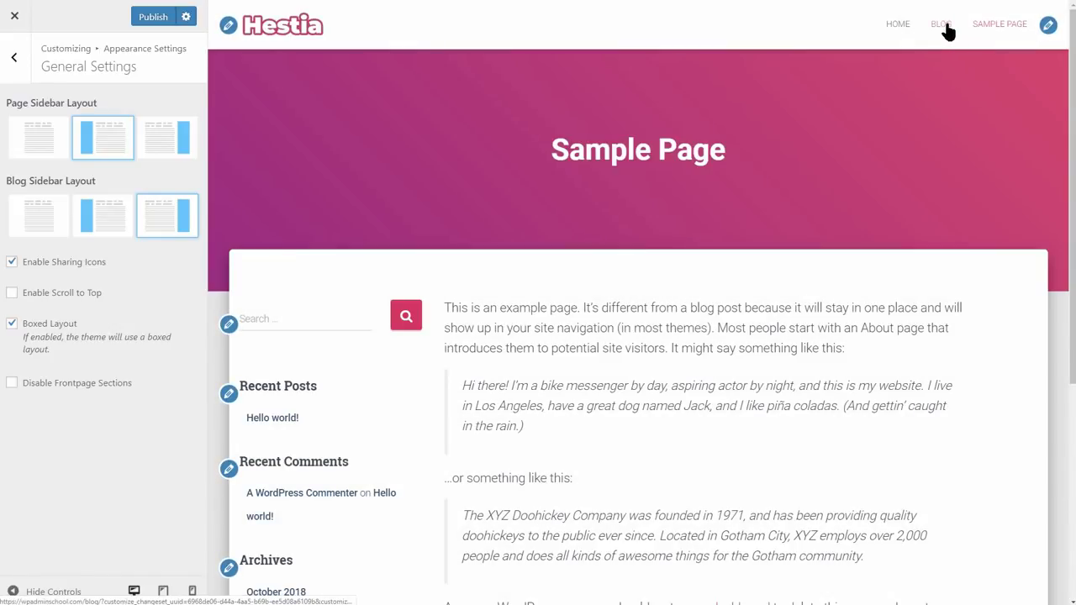
pyautogui.click(945, 25)
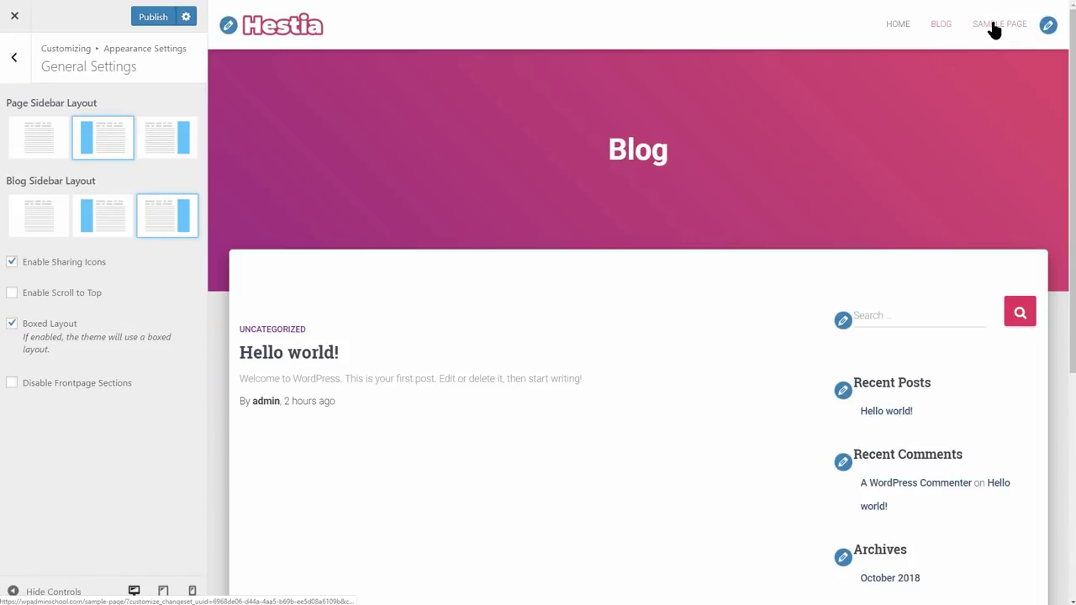
pyautogui.click(996, 25)
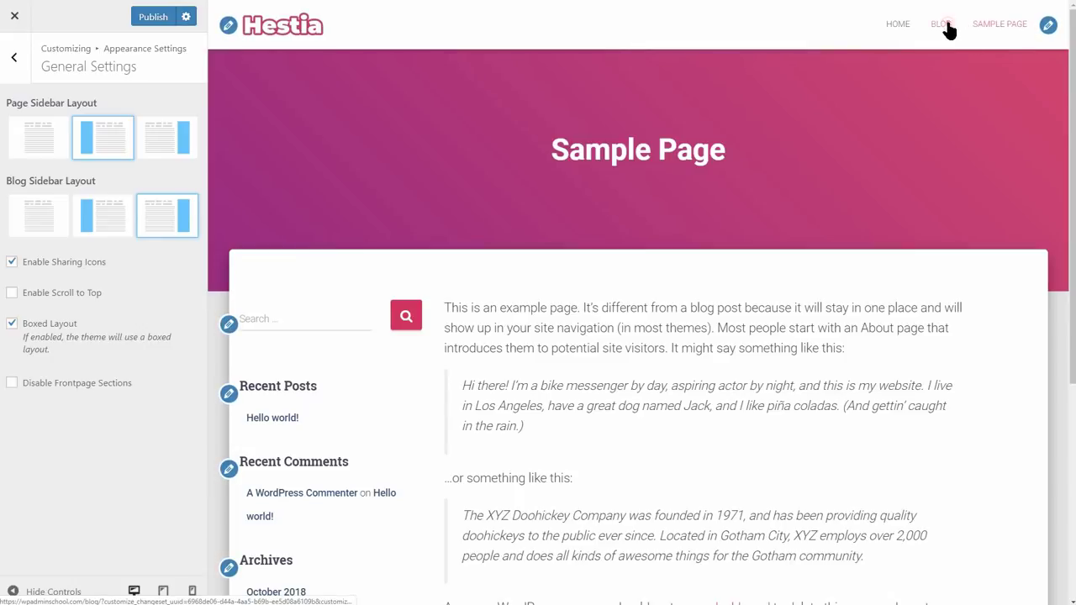
pyautogui.click(947, 25)
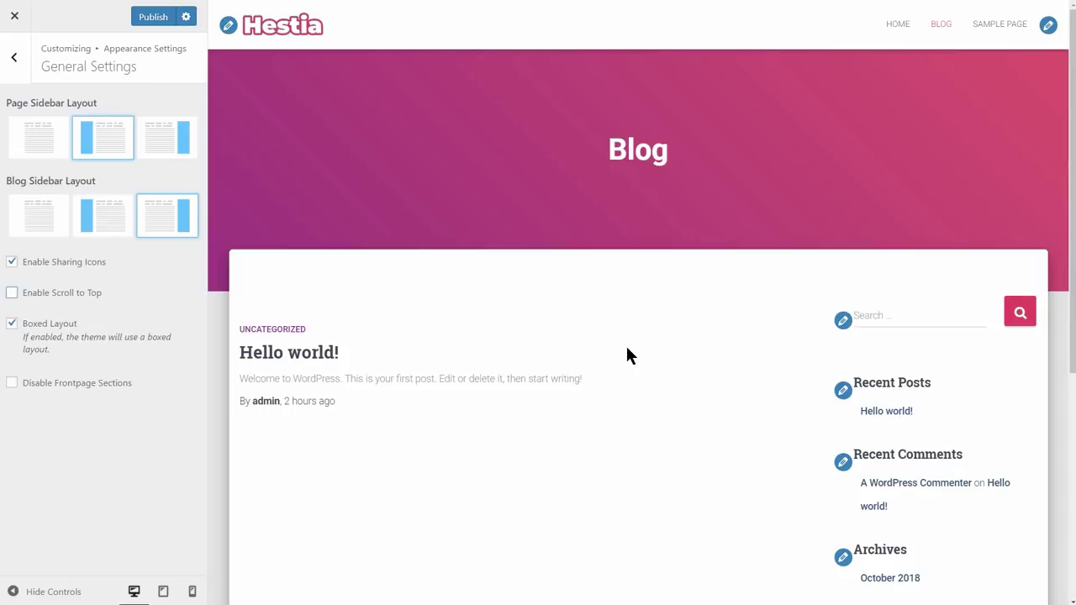
# - On the Hello world! post, toggle the sharing icons and enable Scroll to Top
pyautogui.click(311, 354)
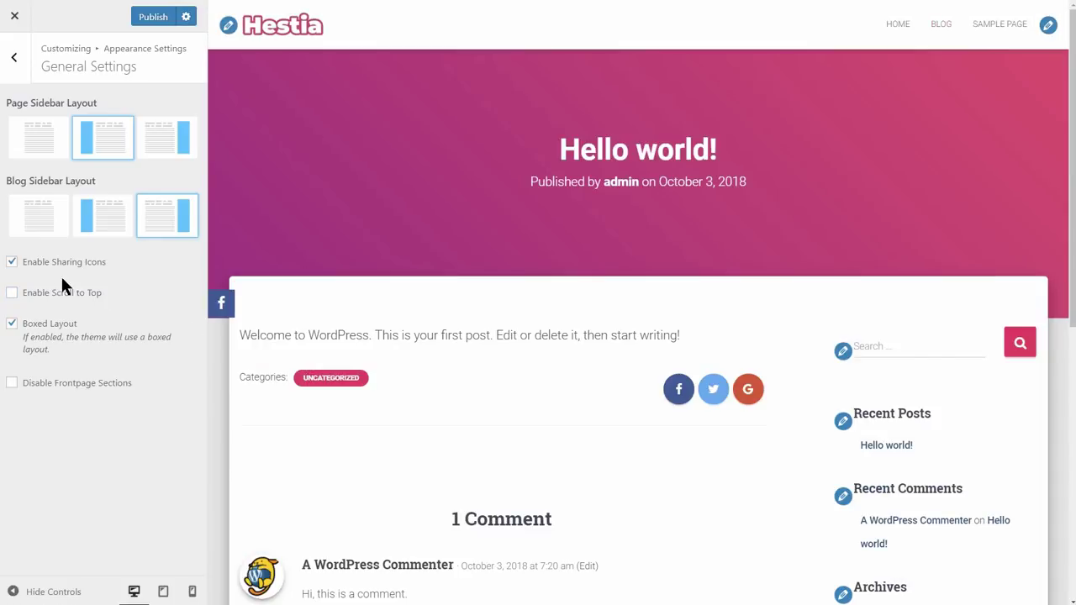
pyautogui.click(12, 262)
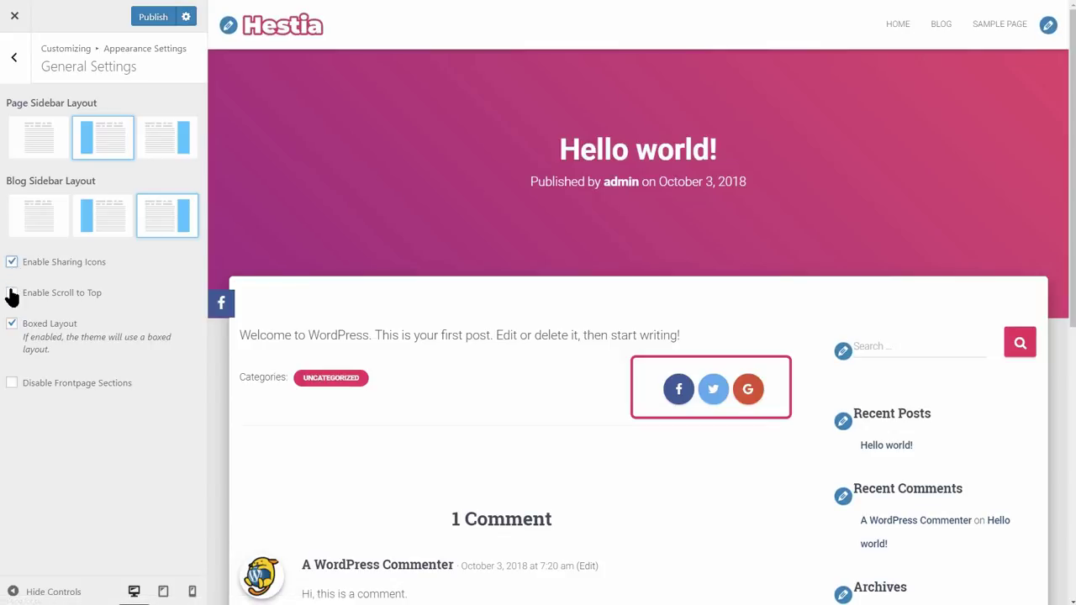
pyautogui.click(12, 292)
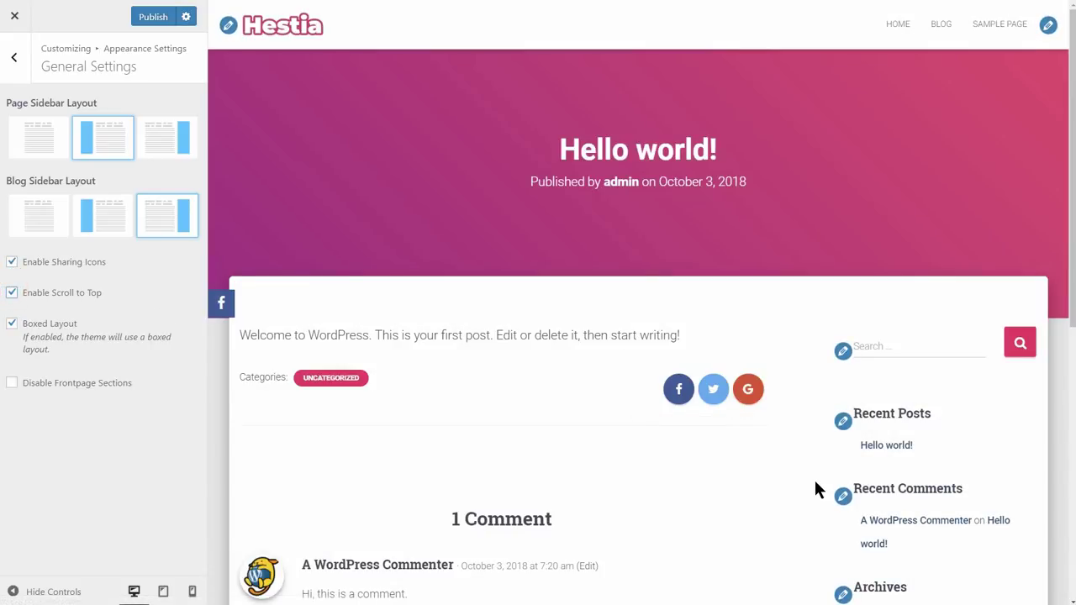
# - Test the scroll-to-top button on the post, then return the preview to the home page
pyautogui.scroll(-5, 814, 478)
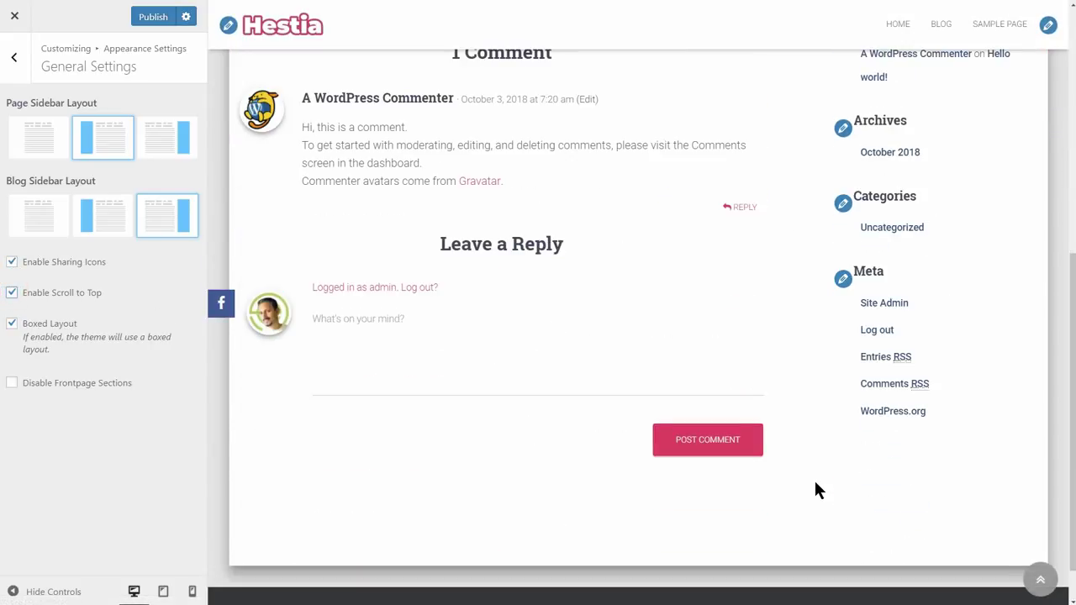
pyautogui.click(1037, 580)
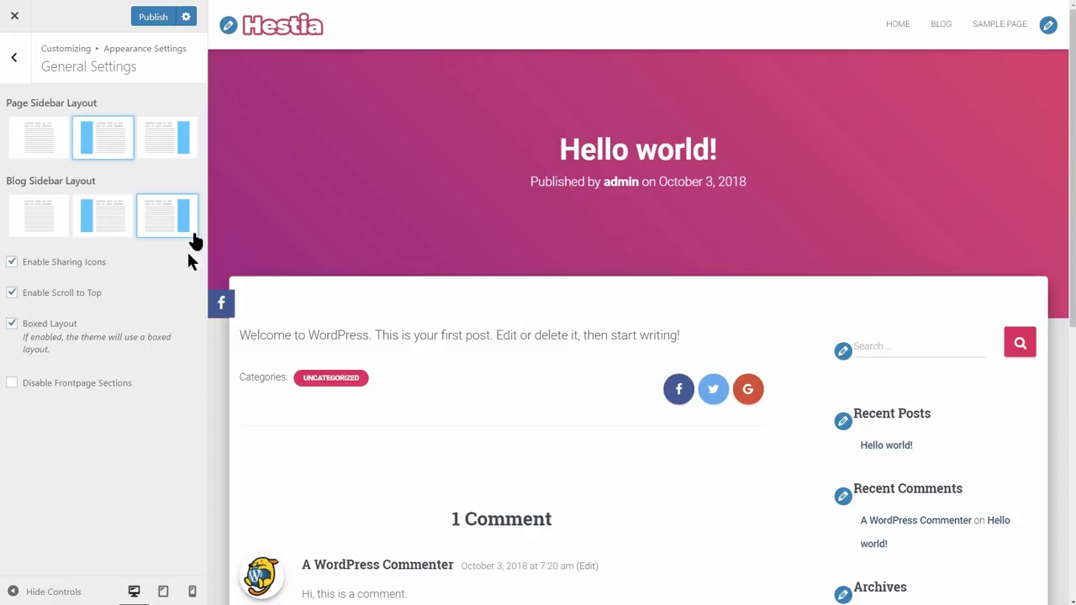
pyautogui.click(268, 25)
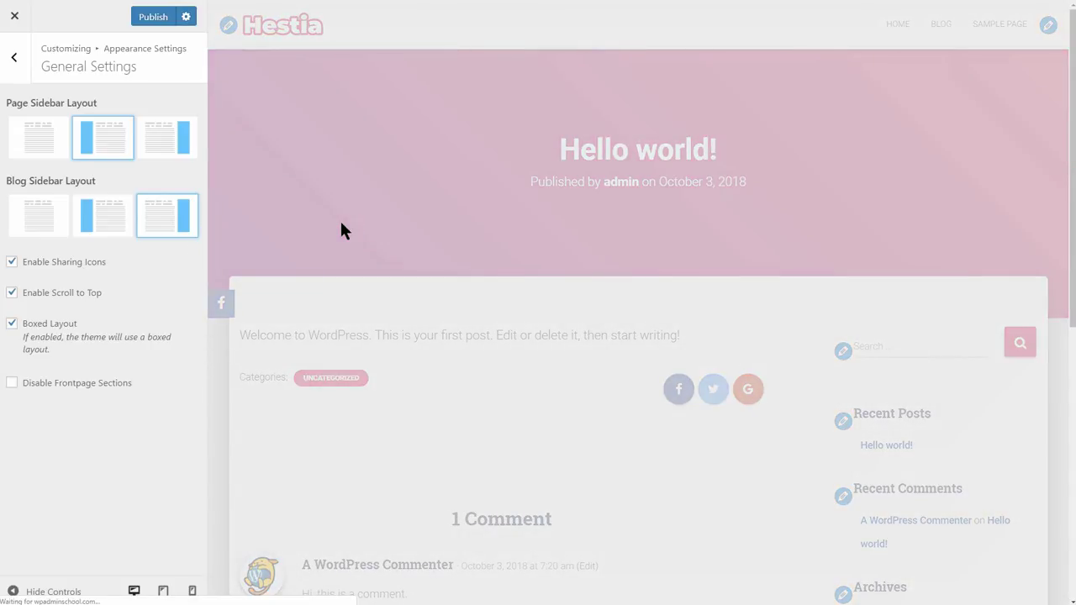
# - Toggle Boxed Layout off and back on, then test the Disable Frontpage Sections option
pyautogui.scroll(-3, 348, 242)
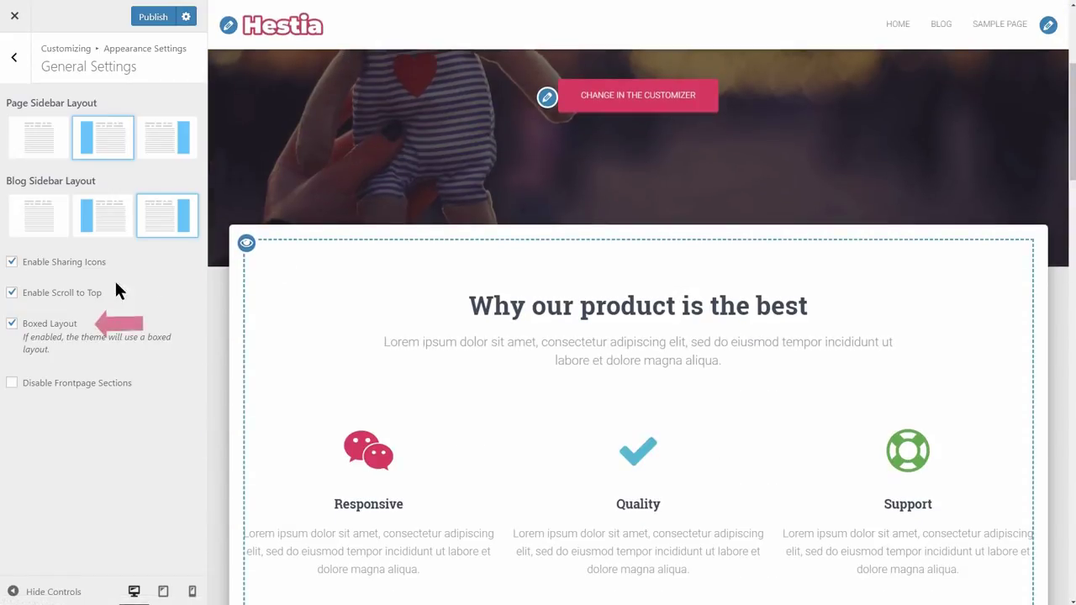
pyautogui.click(12, 324)
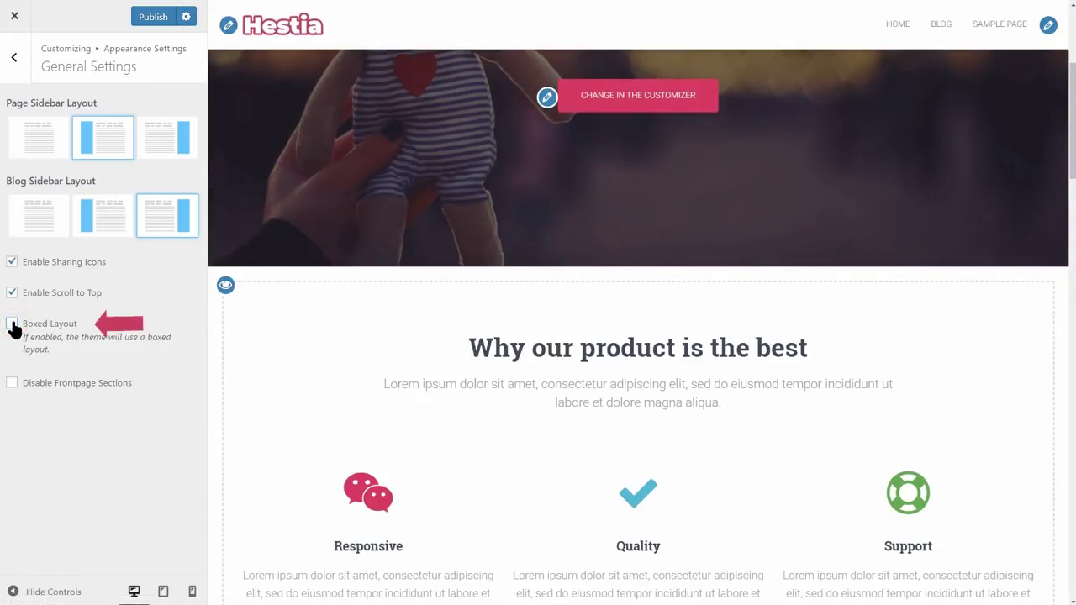
pyautogui.click(11, 324)
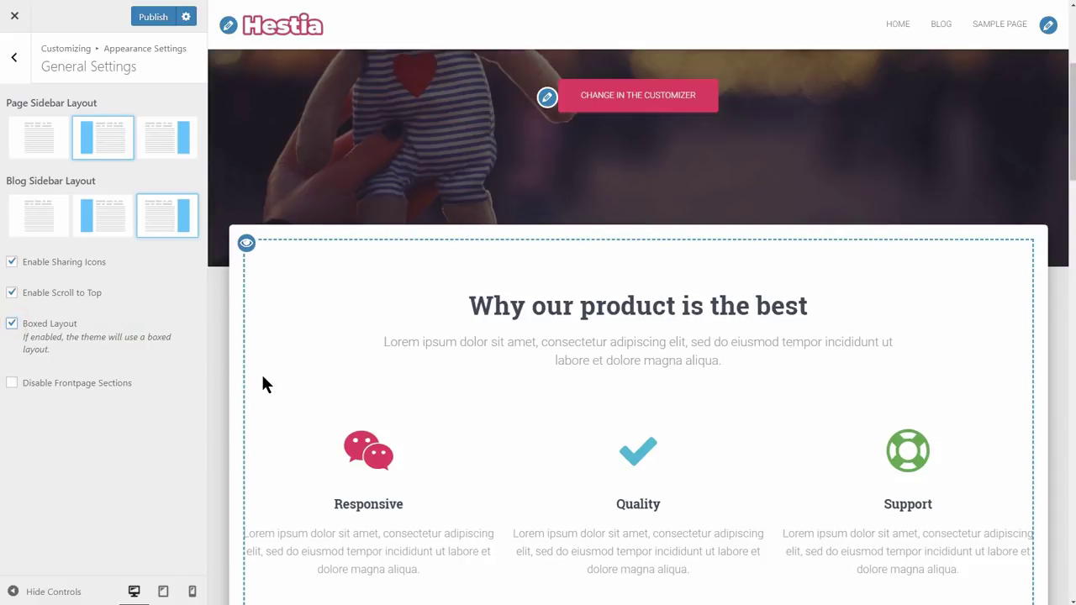
pyautogui.scroll(4, 263, 384)
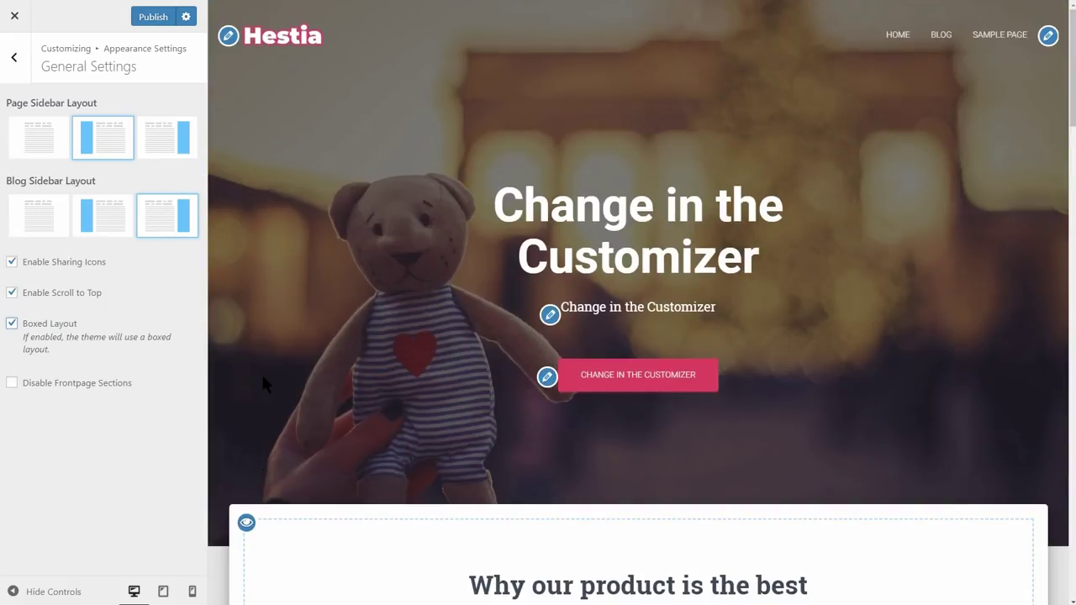
pyautogui.click(12, 385)
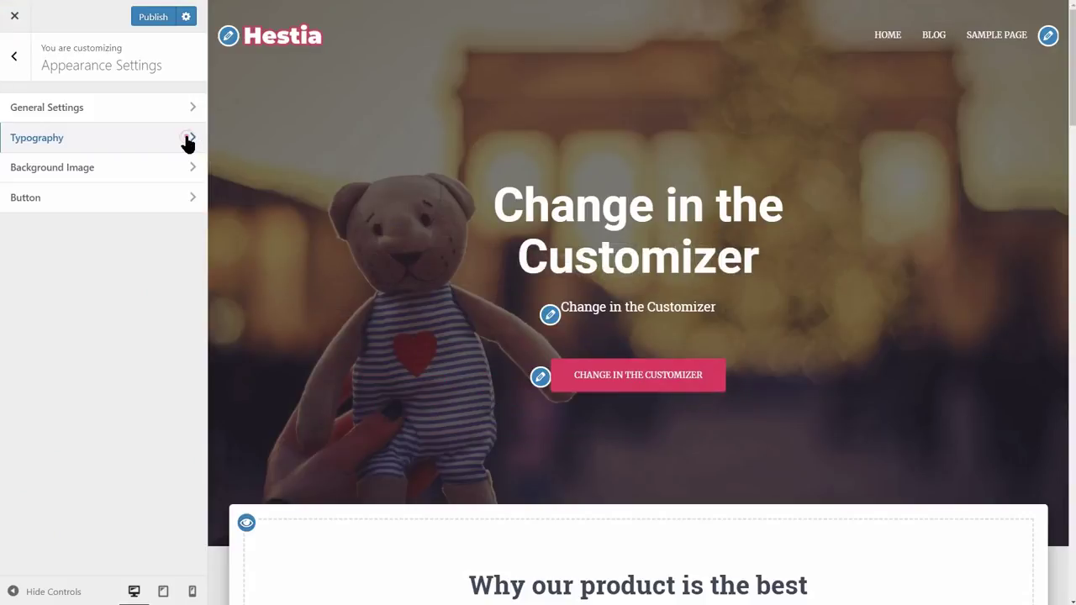
# - In Typography, check Font Size, return to Font Family and show the Headings font list
pyautogui.click(186, 141)
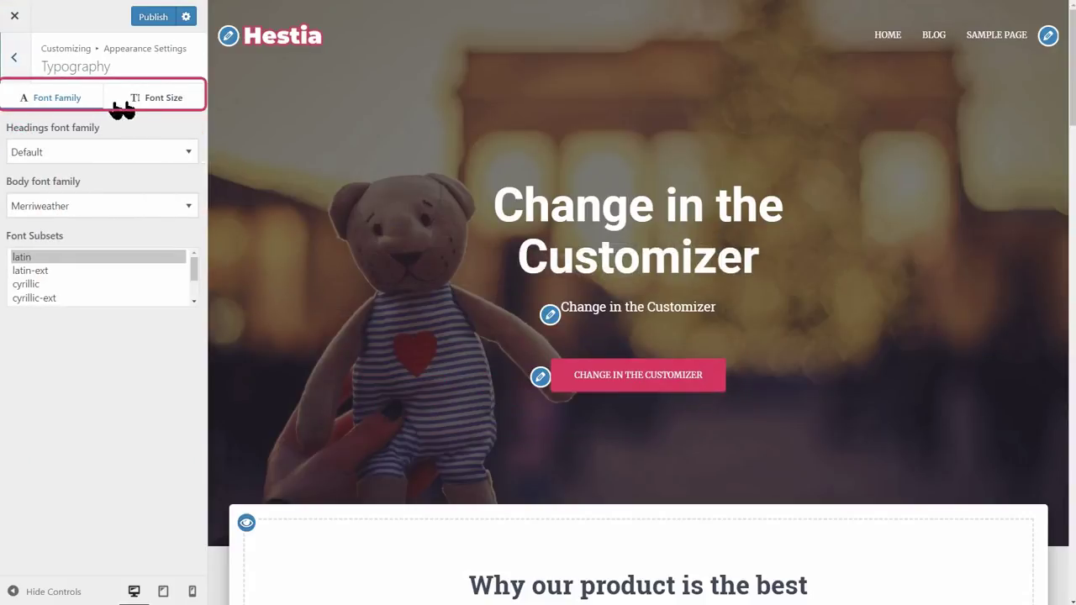
pyautogui.click(155, 103)
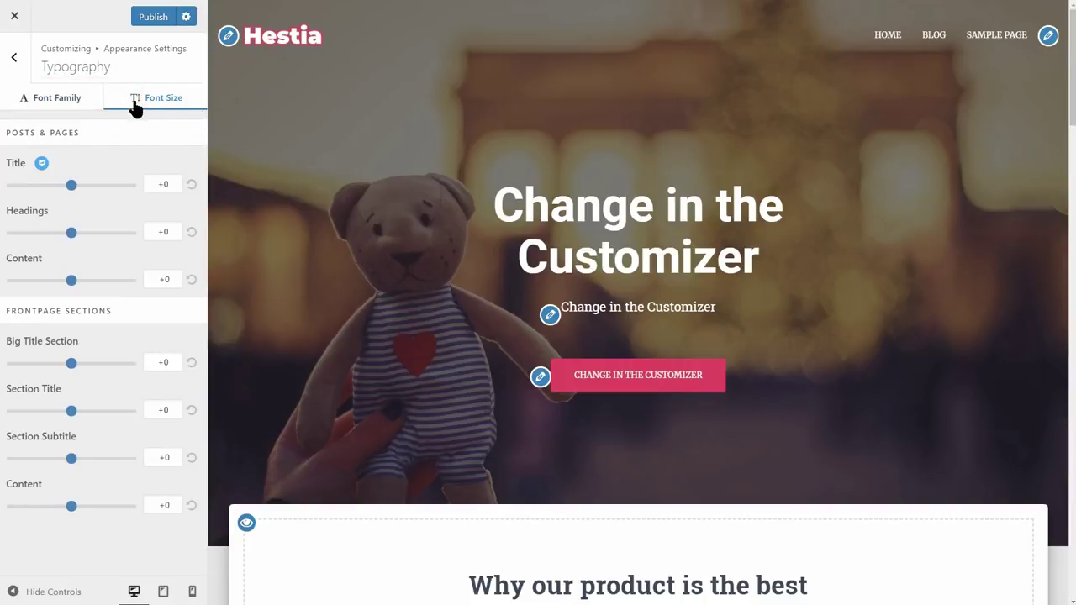
pyautogui.click(59, 106)
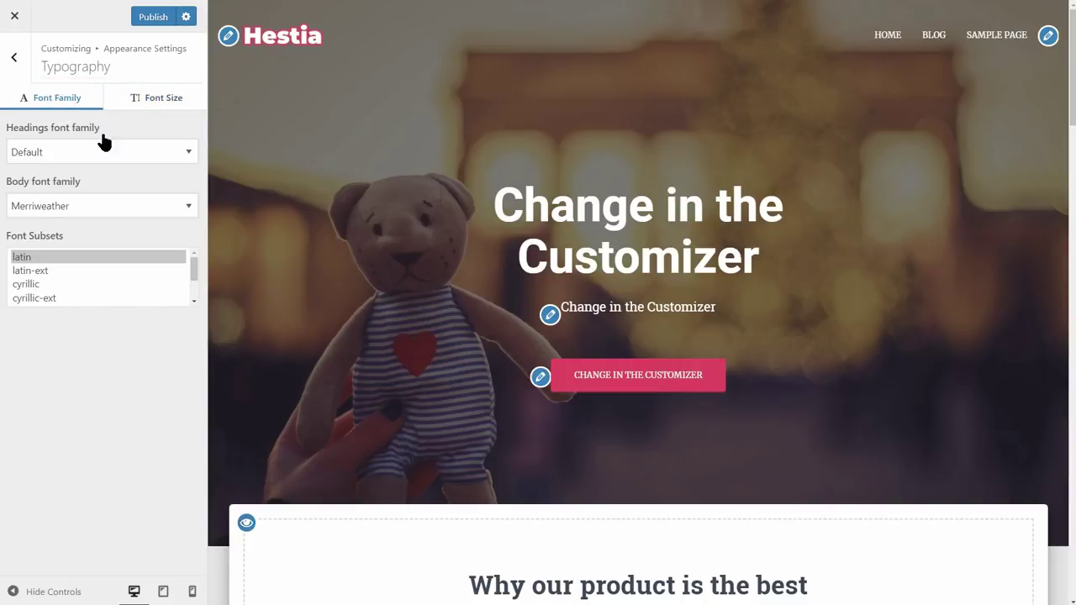
pyautogui.click(128, 160)
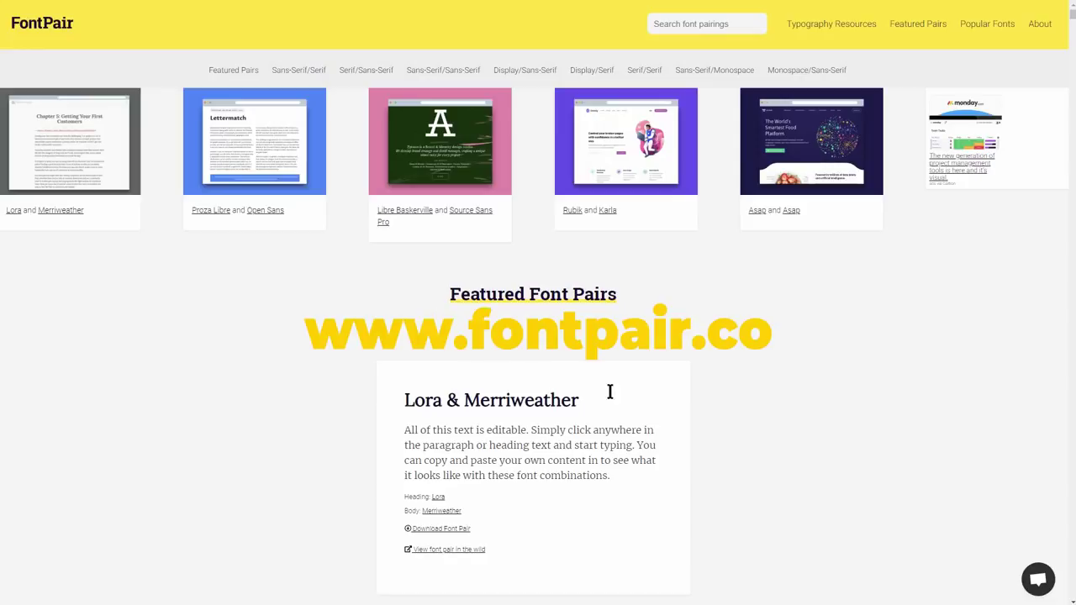
pyautogui.moveTo(614, 397); pyautogui.dragTo(404, 402)
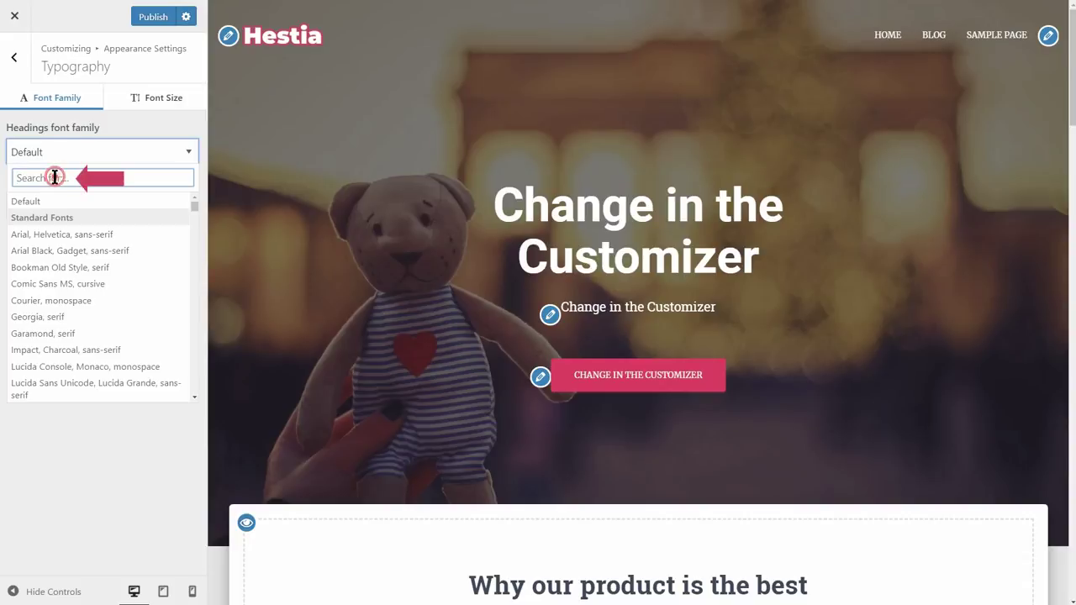
# - Set the headings font to Lora and body font to Merriweather, then preview Sample Page
pyautogui.write('Lora')
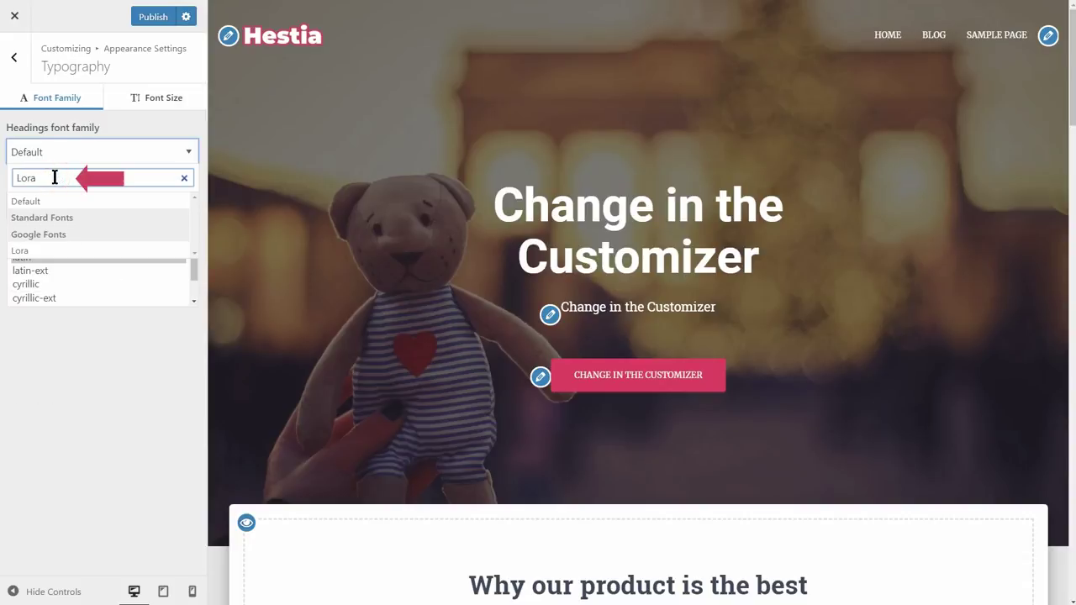
pyautogui.click(27, 250)
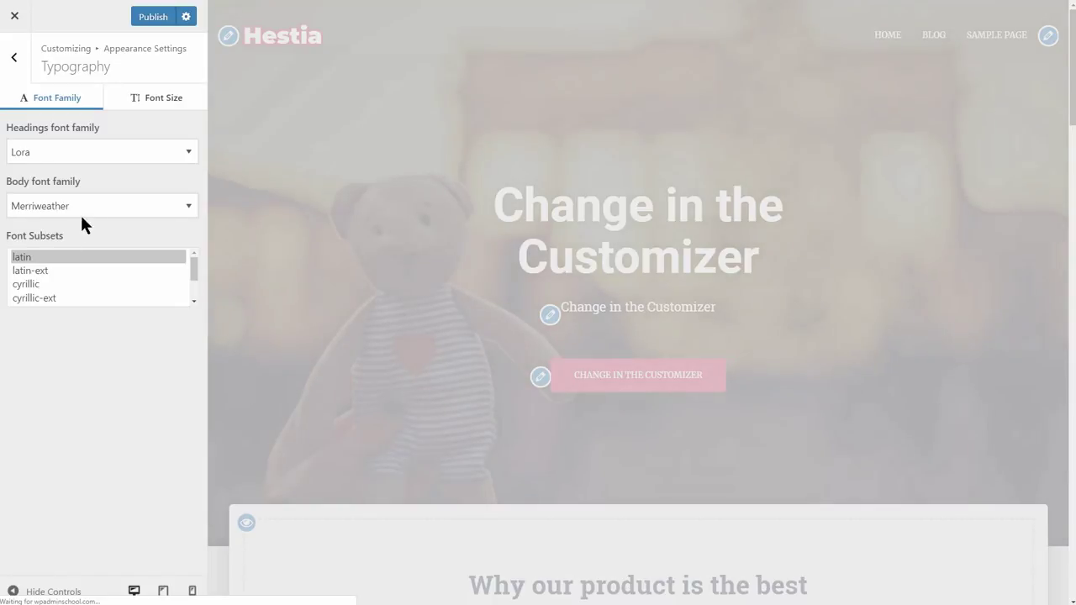
pyautogui.click(97, 210)
pyautogui.write('Merr')
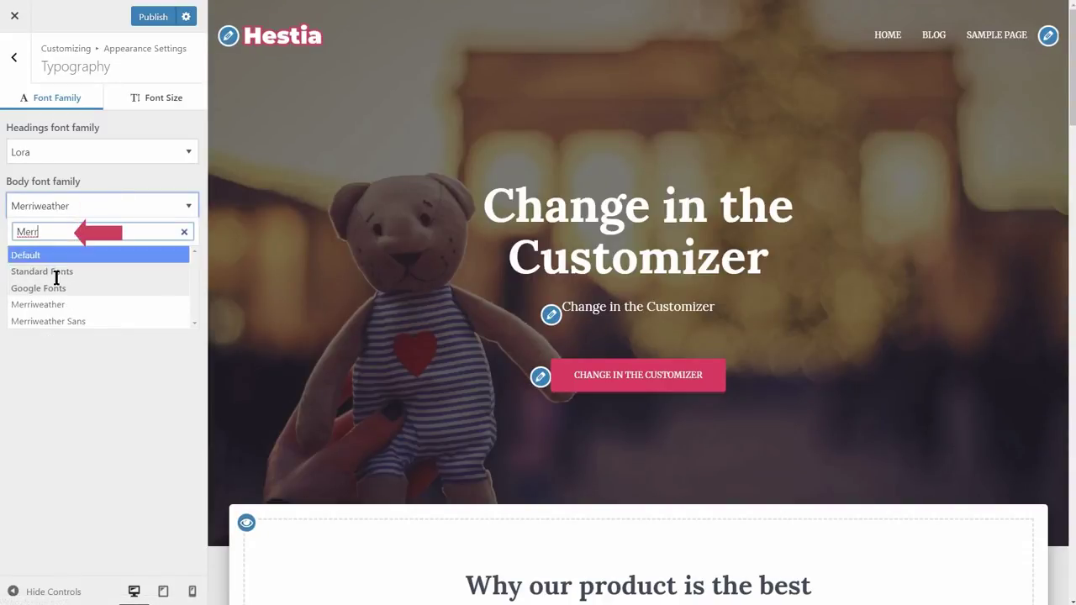
pyautogui.click(43, 305)
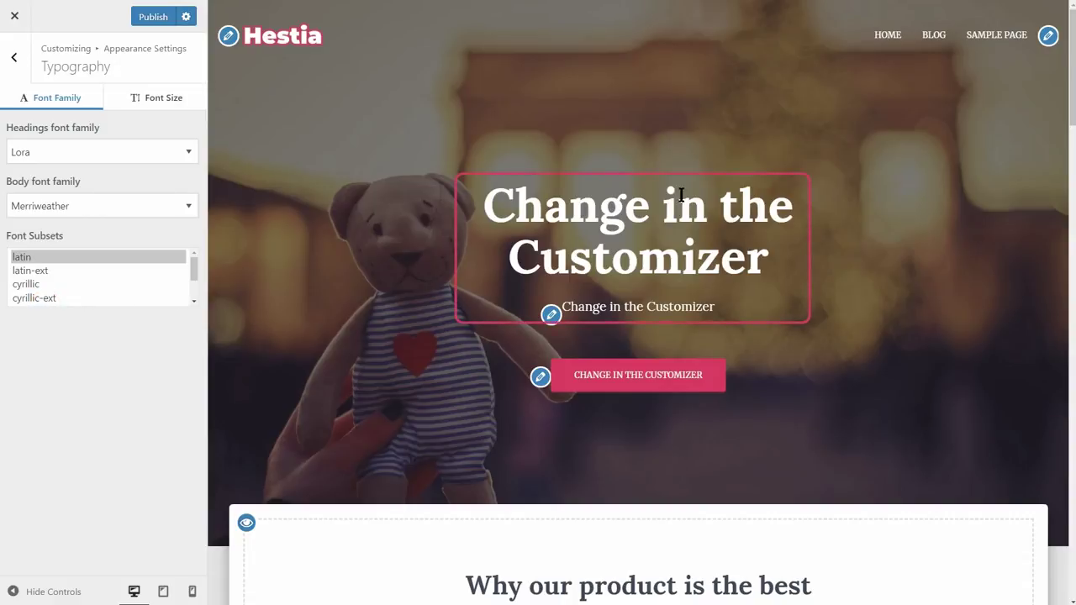
pyautogui.click(1003, 38)
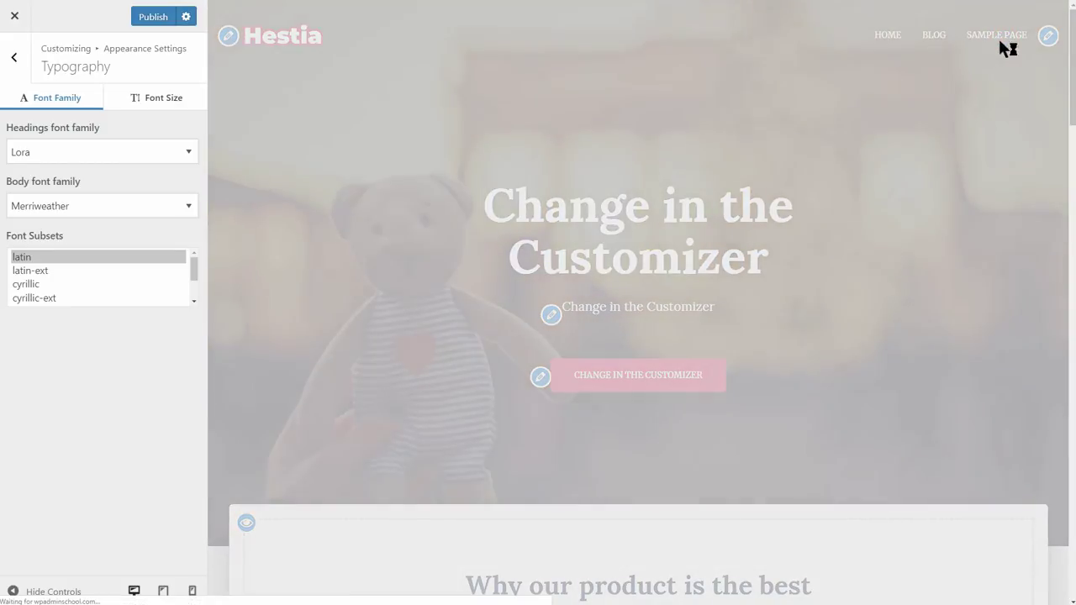
# - In Font Size, test the post/page title and content text sliders
pyautogui.click(149, 101)
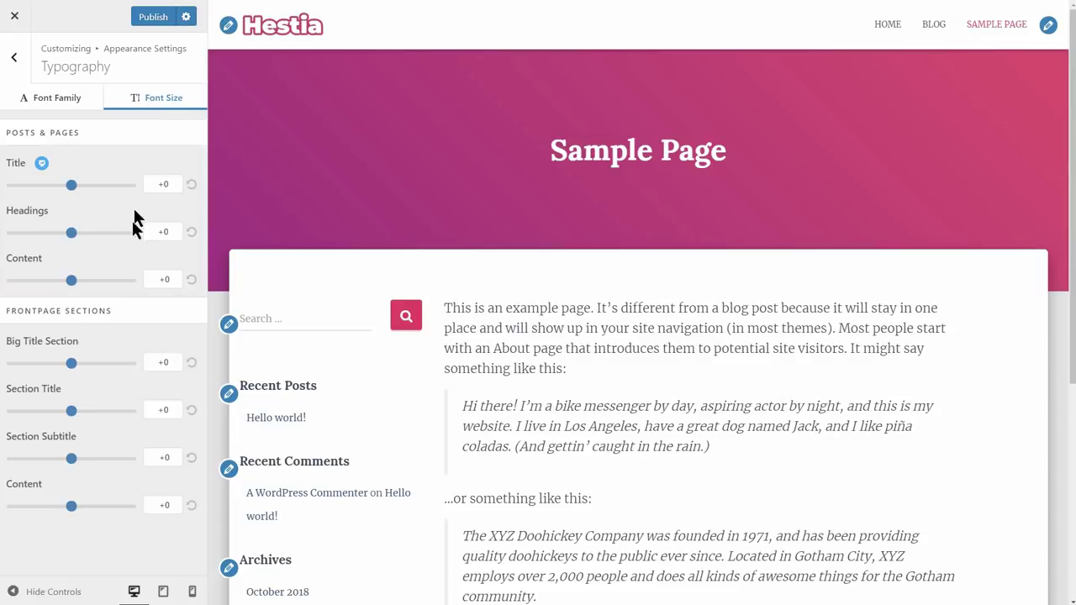
pyautogui.moveTo(72, 184)
pyautogui.mouseDown()
pyautogui.moveTo(85, 186)
pyautogui.moveTo(73, 192)
pyautogui.mouseUp()
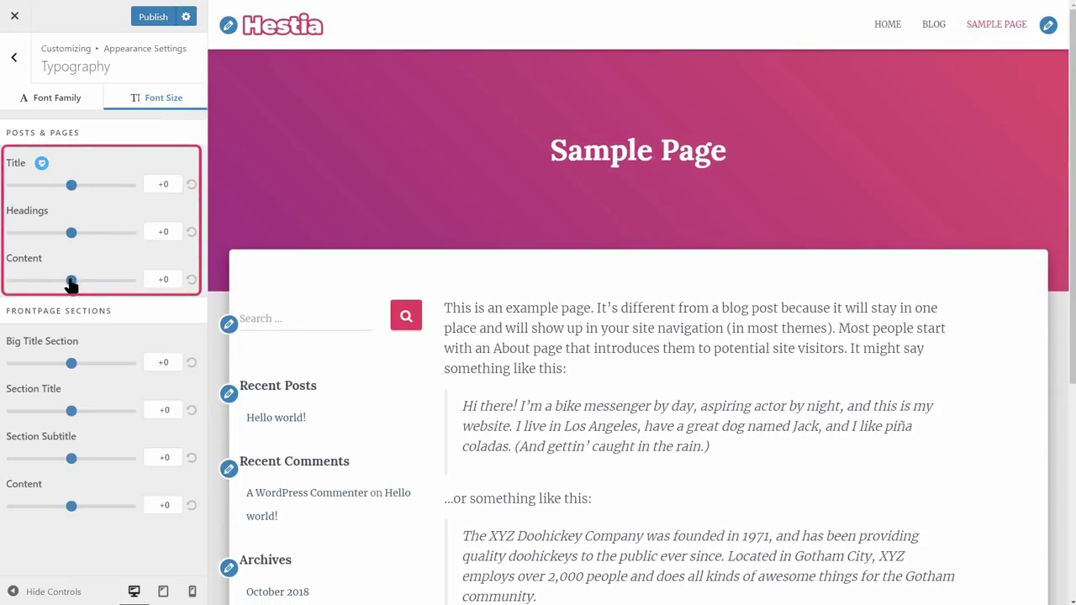
pyautogui.moveTo(68, 281)
pyautogui.mouseDown()
pyautogui.moveTo(86, 280)
pyautogui.moveTo(68, 282)
pyautogui.mouseUp()
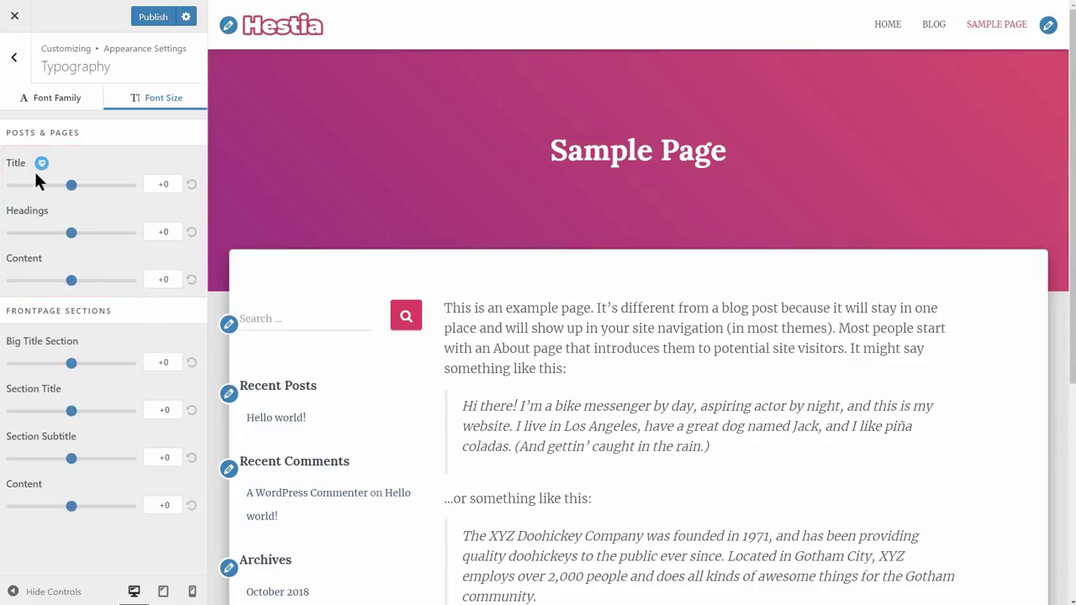
# - Set the post and page title to +7 on mobile, then return to desktop and the home page
pyautogui.moveTo(41, 167)
pyautogui.click(77, 163)
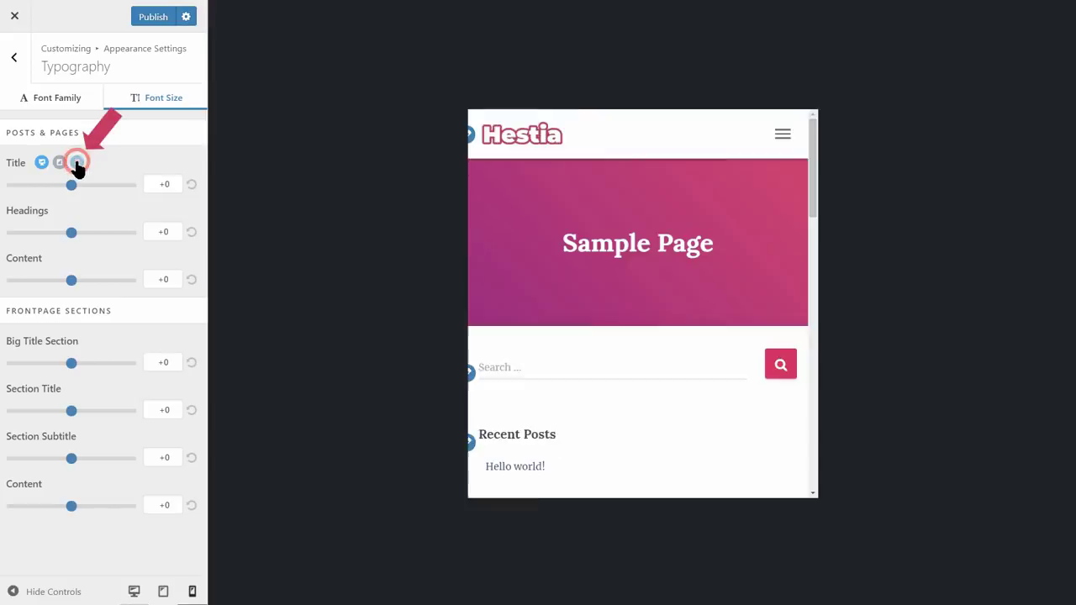
pyautogui.moveTo(72, 190)
pyautogui.mouseDown()
pyautogui.moveTo(59, 187)
pyautogui.moveTo(87, 189)
pyautogui.mouseUp()
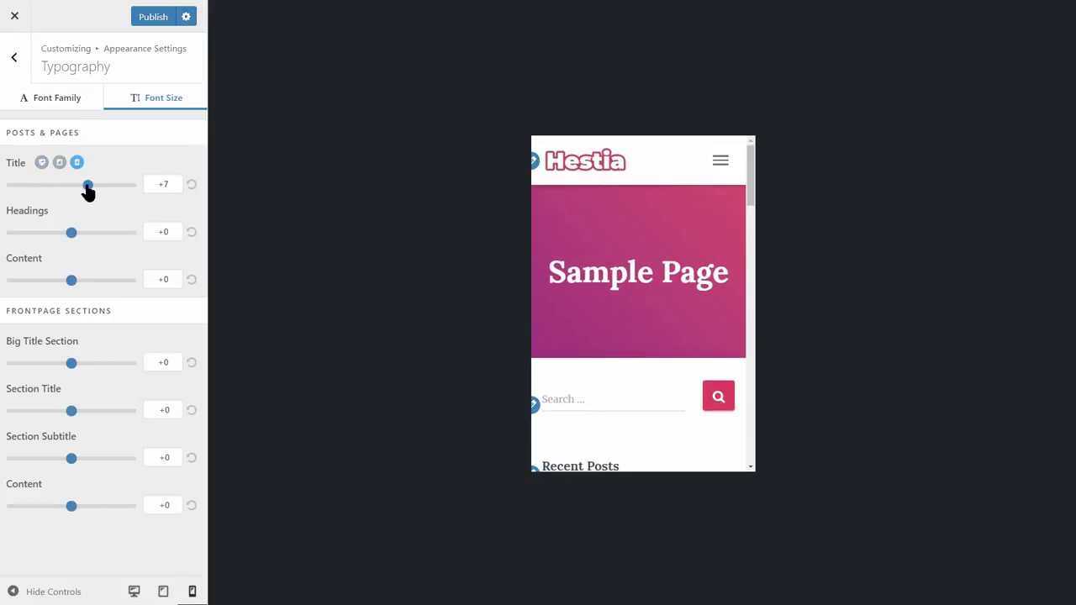
pyautogui.click(42, 164)
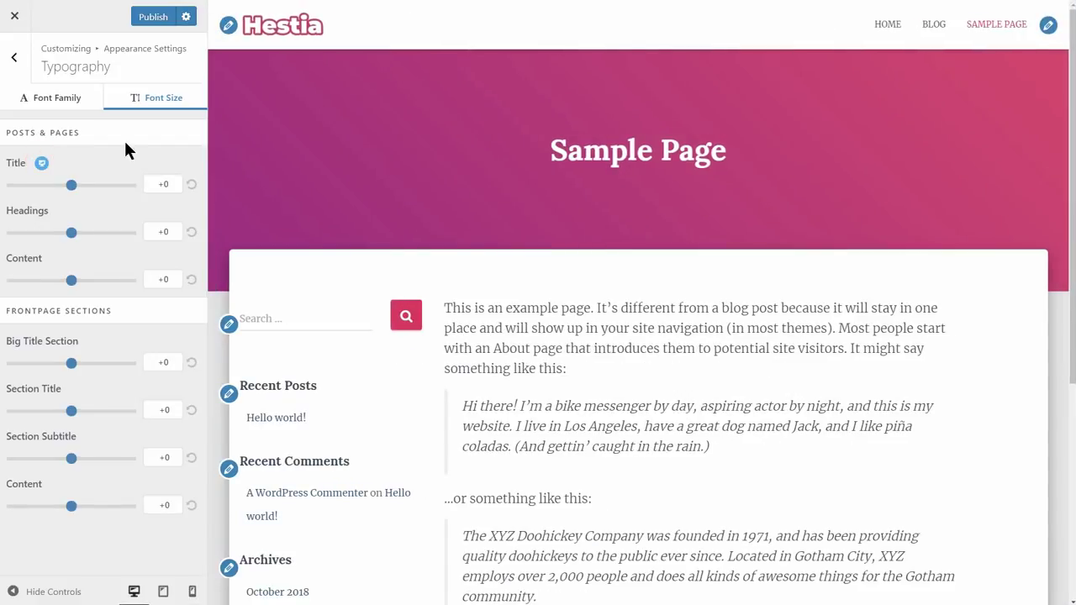
pyautogui.click(277, 24)
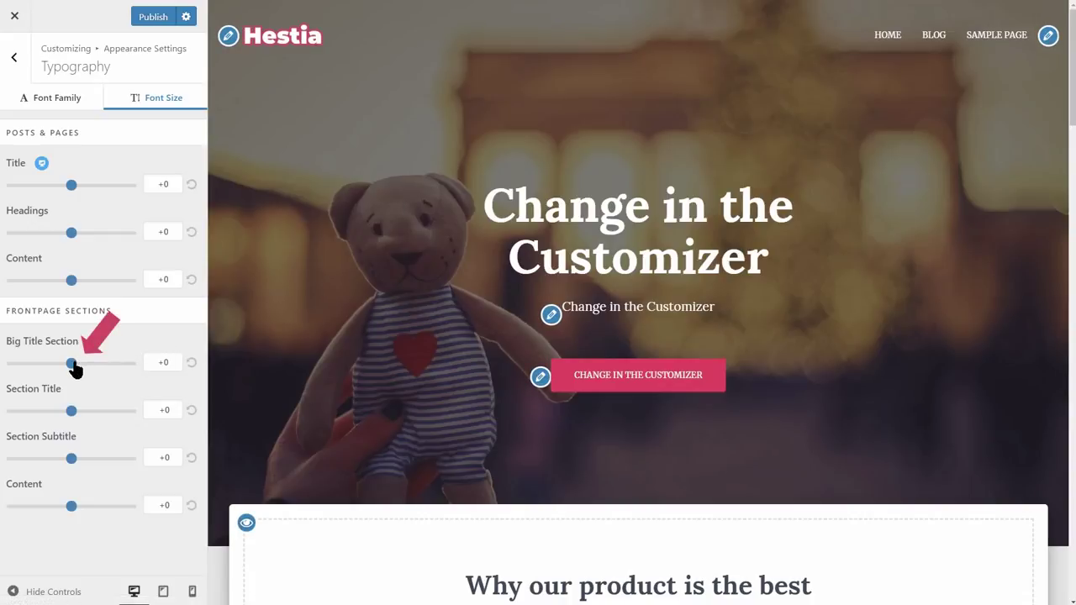
# - Set Big Title Section +9, Section Title +4 and Section Subtitle -1, then publish
pyautogui.moveTo(72, 363); pyautogui.dragTo(95, 370)
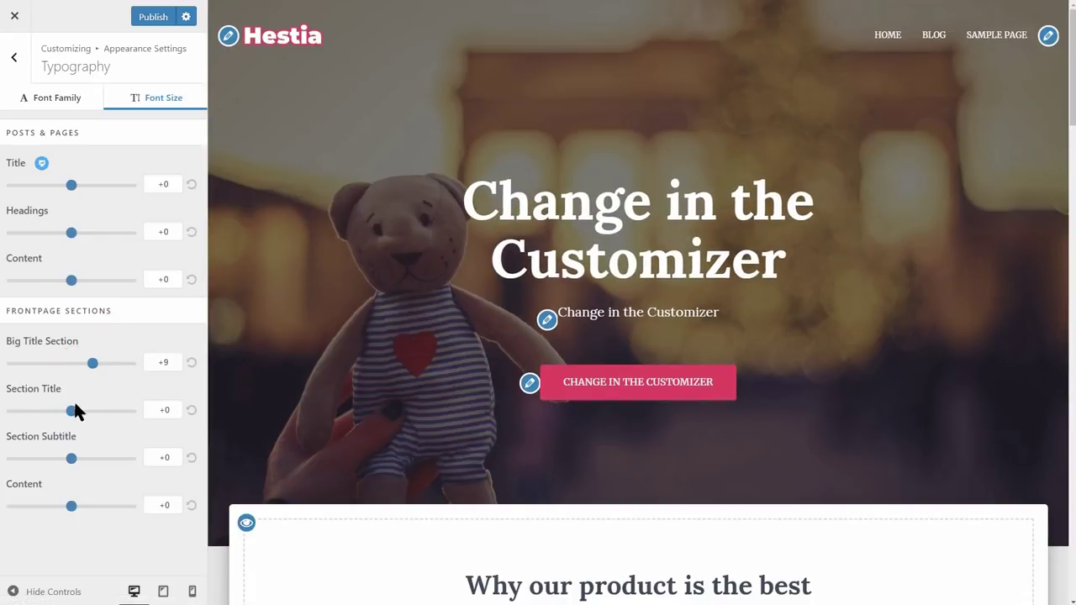
pyautogui.moveTo(73, 410); pyautogui.dragTo(79, 413)
pyautogui.scroll(-2, 426, 346)
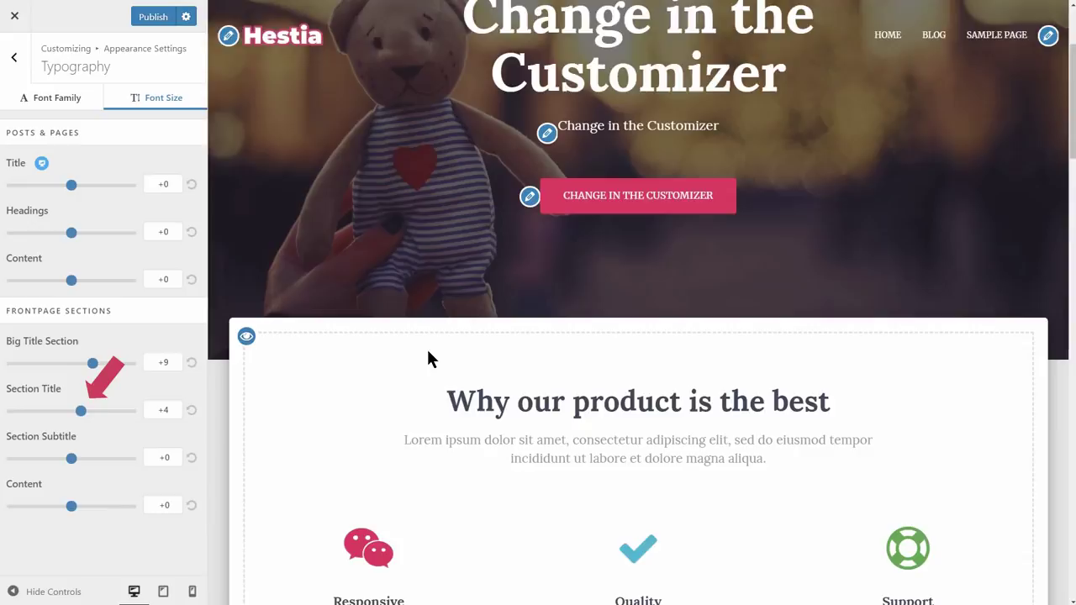
pyautogui.moveTo(71, 461)
pyautogui.mouseDown()
pyautogui.moveTo(93, 460)
pyautogui.moveTo(69, 459)
pyautogui.mouseUp()
pyautogui.scroll(-2, 341, 432)
pyautogui.moveTo(71, 508)
pyautogui.mouseDown()
pyautogui.moveTo(84, 511)
pyautogui.moveTo(46, 513)
pyautogui.moveTo(73, 510)
pyautogui.mouseUp()
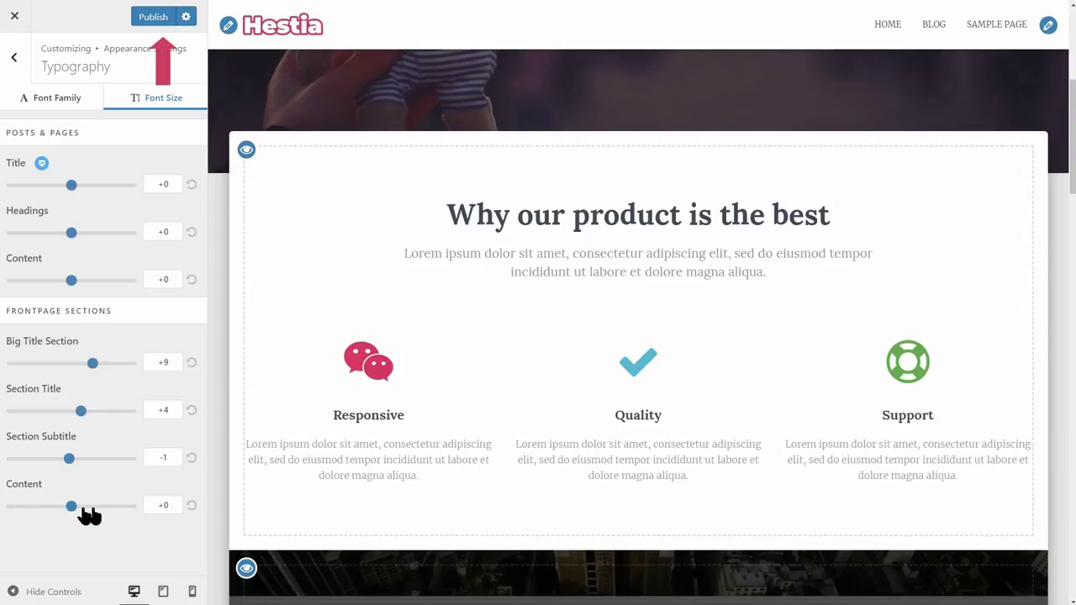
pyautogui.click(160, 14)
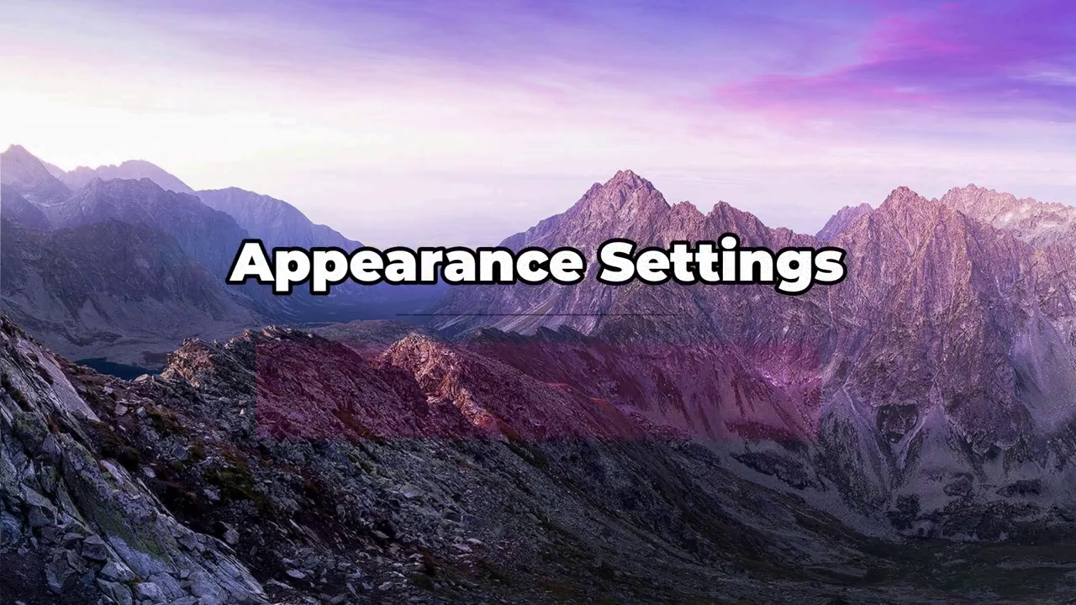
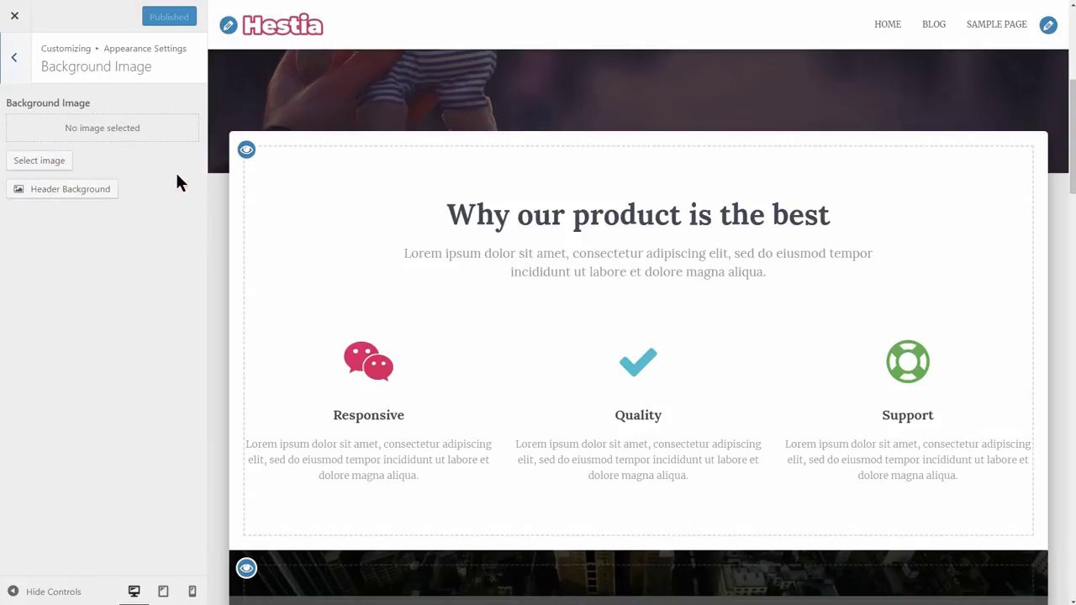
# - Set the aerial city photo as the site background image
pyautogui.click(278, 168)
pyautogui.click(1008, 566)
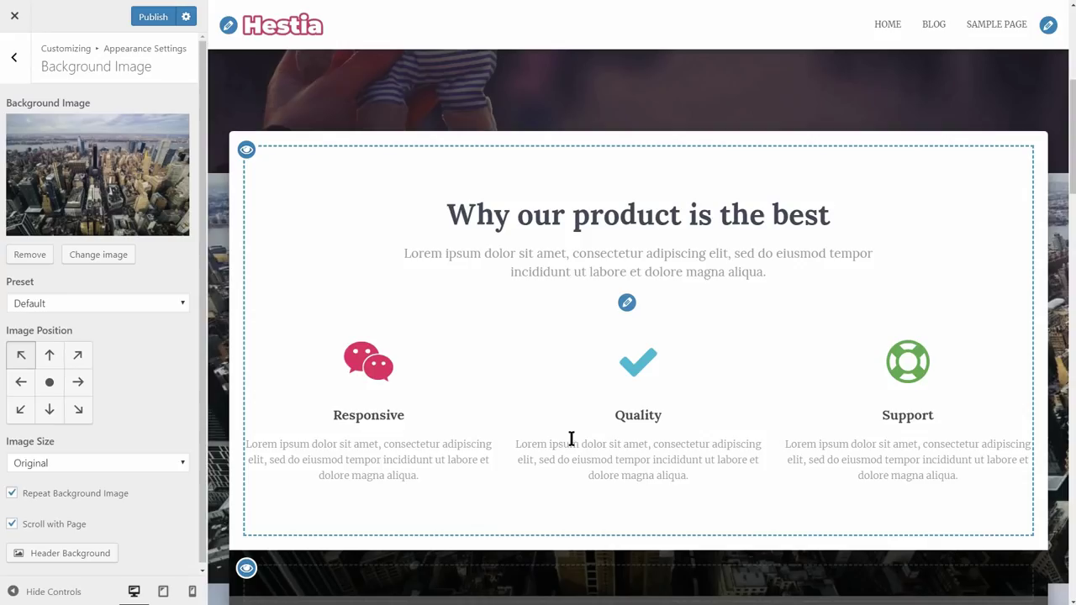
pyautogui.click(20, 72)
# - Switch Boxed Layout off and back on in General Settings, leaving it enabled
pyautogui.click(74, 107)
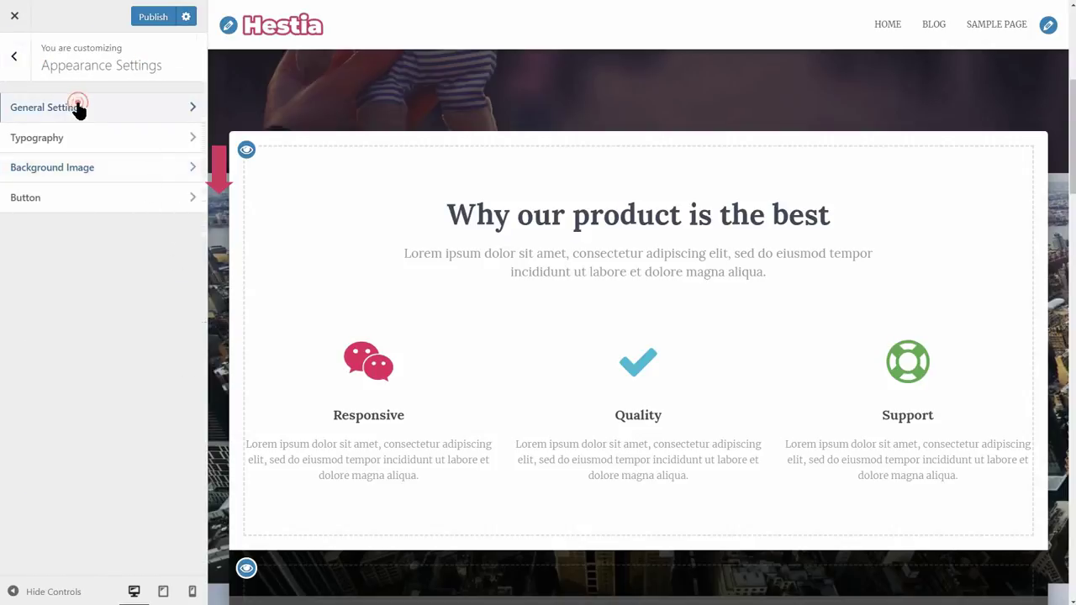
pyautogui.click(13, 326)
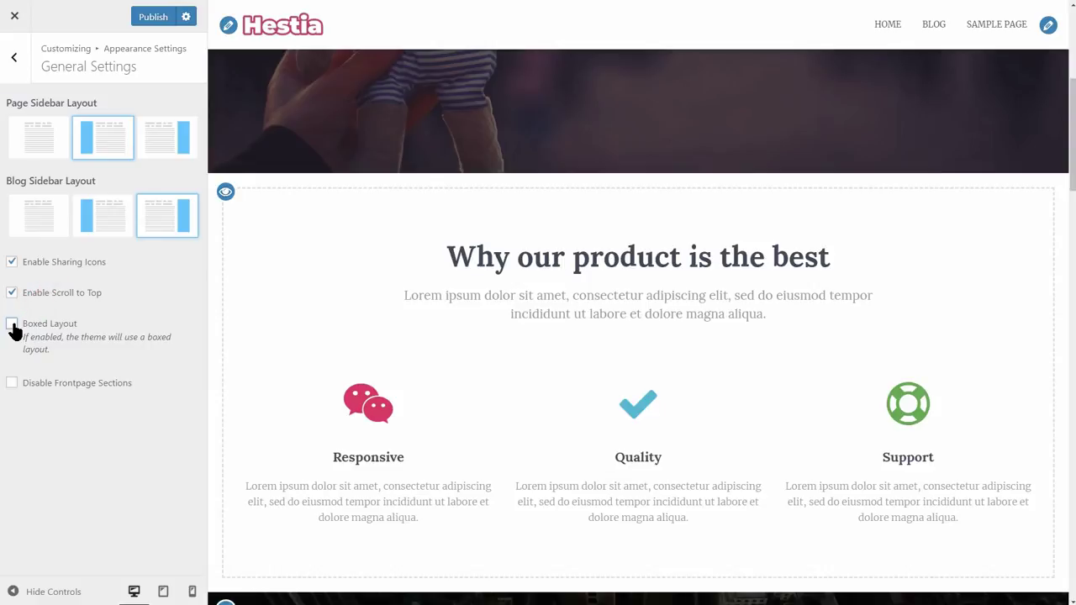
pyautogui.click(13, 326)
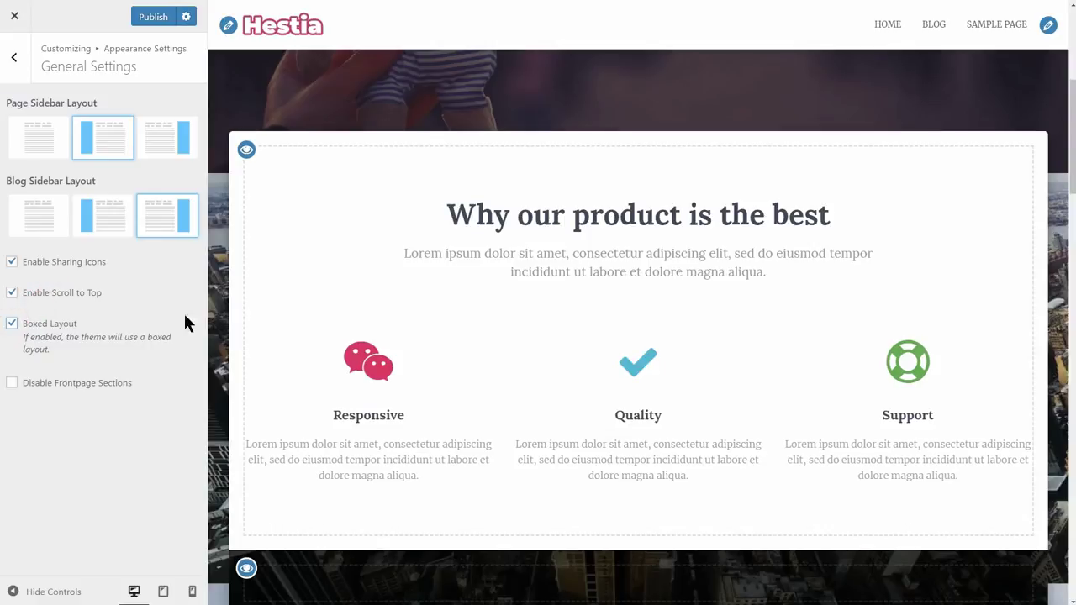
pyautogui.click(17, 59)
# - Keep the Default background preset and anchor the city image at the bottom-right position
pyautogui.click(186, 170)
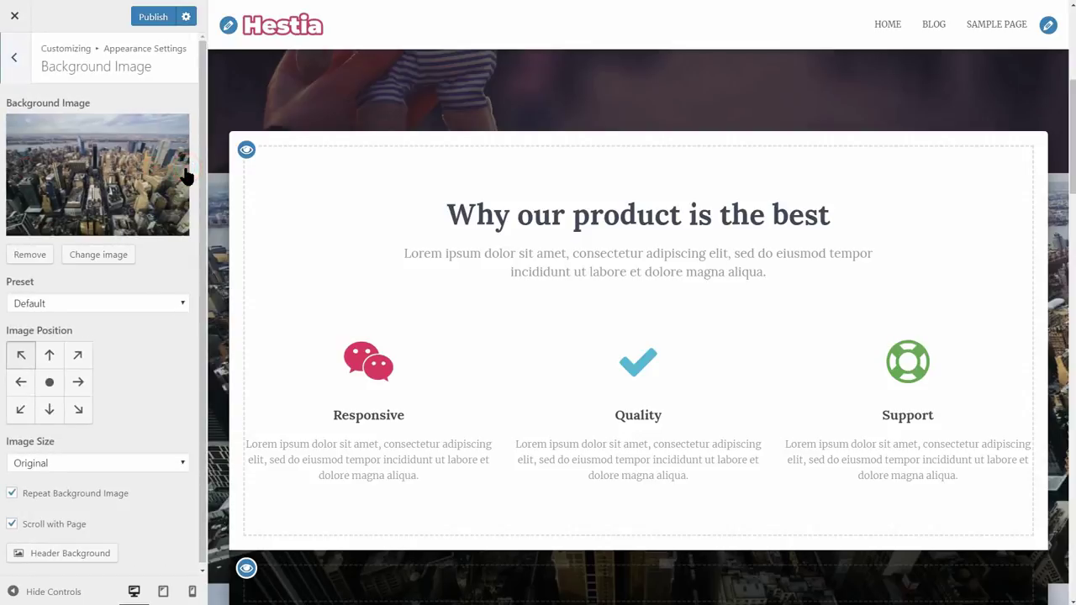
pyautogui.click(183, 303)
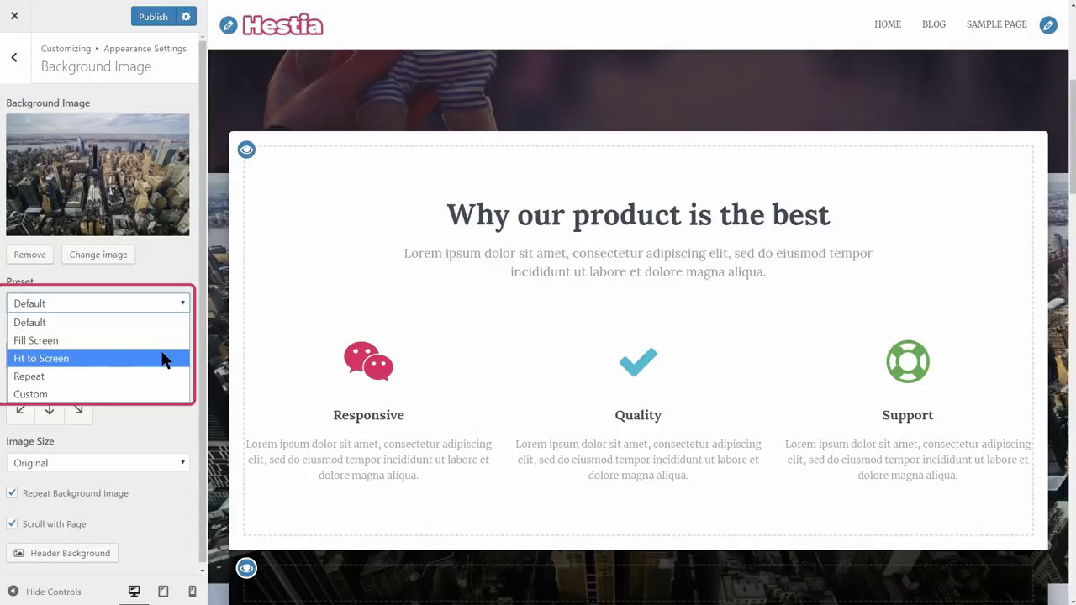
pyautogui.click(160, 302)
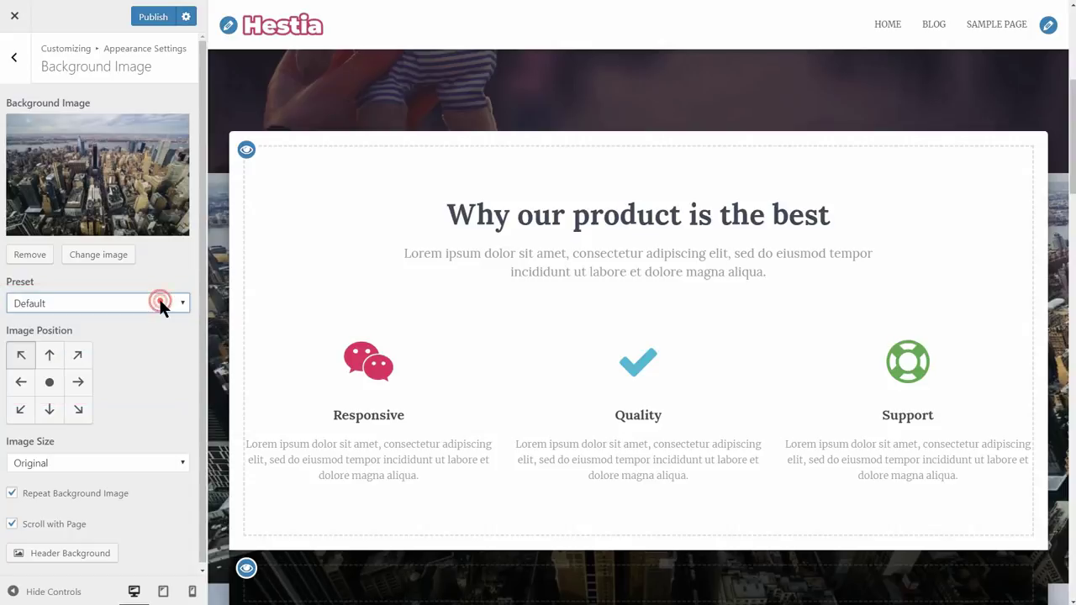
pyautogui.click(50, 357)
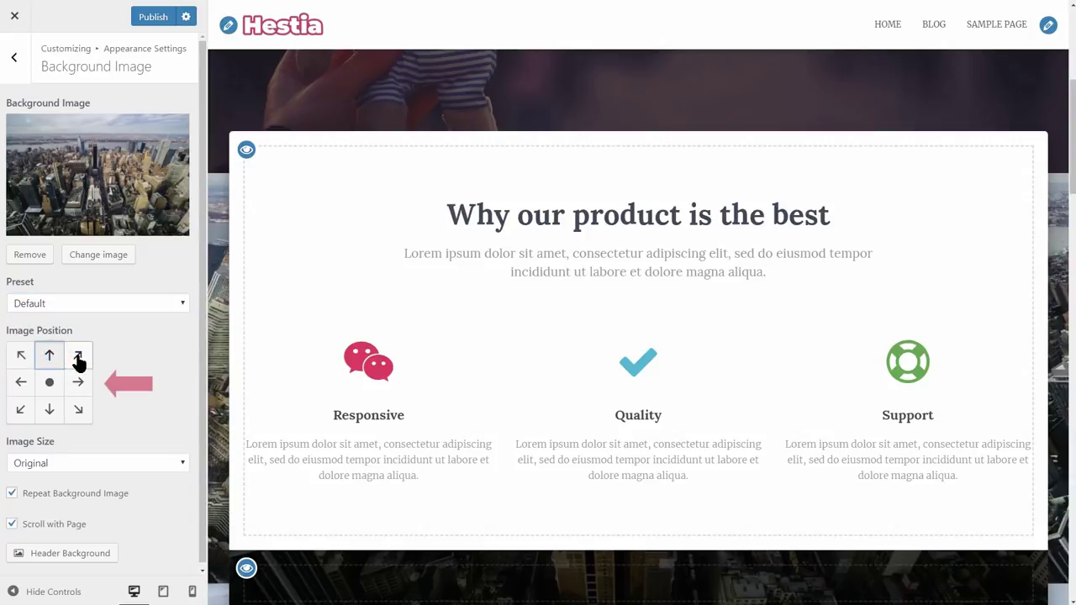
pyautogui.click(78, 357)
pyautogui.click(79, 409)
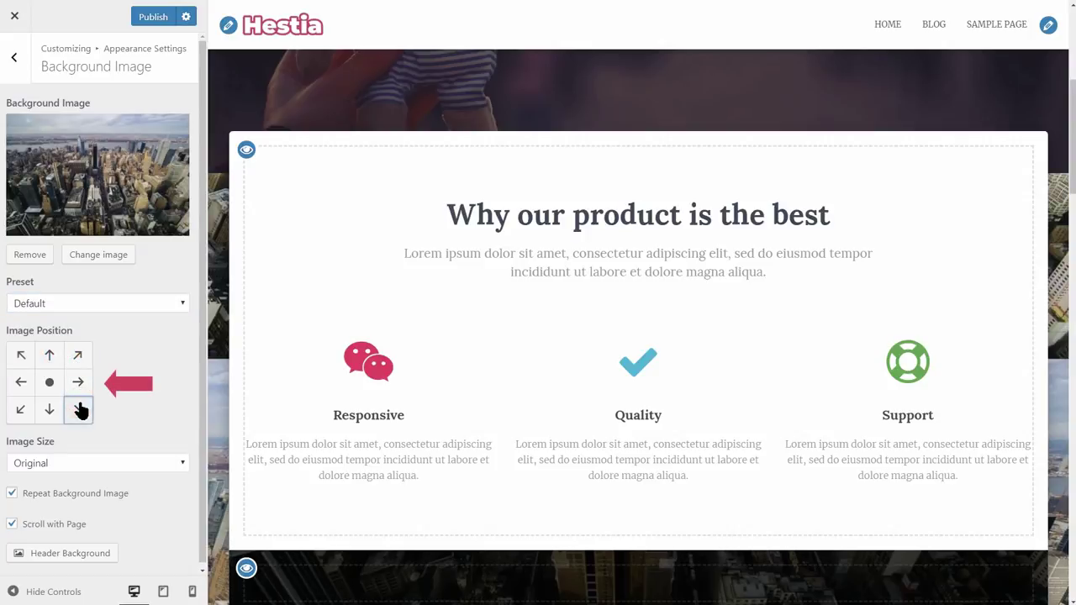
pyautogui.click(20, 409)
pyautogui.click(21, 356)
pyautogui.click(46, 356)
pyautogui.click(78, 356)
pyautogui.click(79, 408)
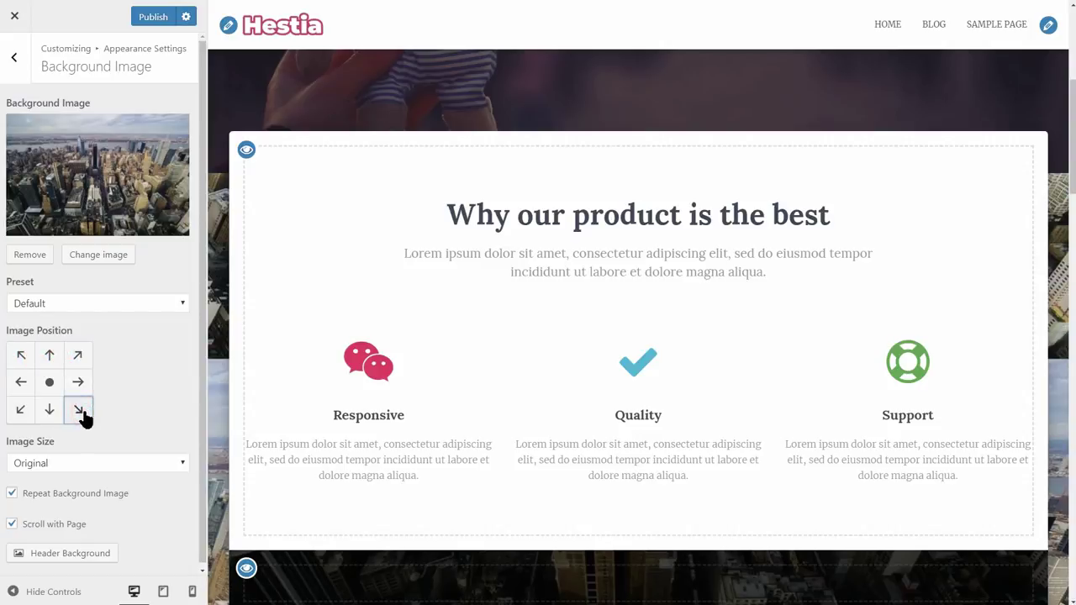
# - Turn Repeat Background Image off and back on so the image keeps repeating
pyautogui.click(12, 493)
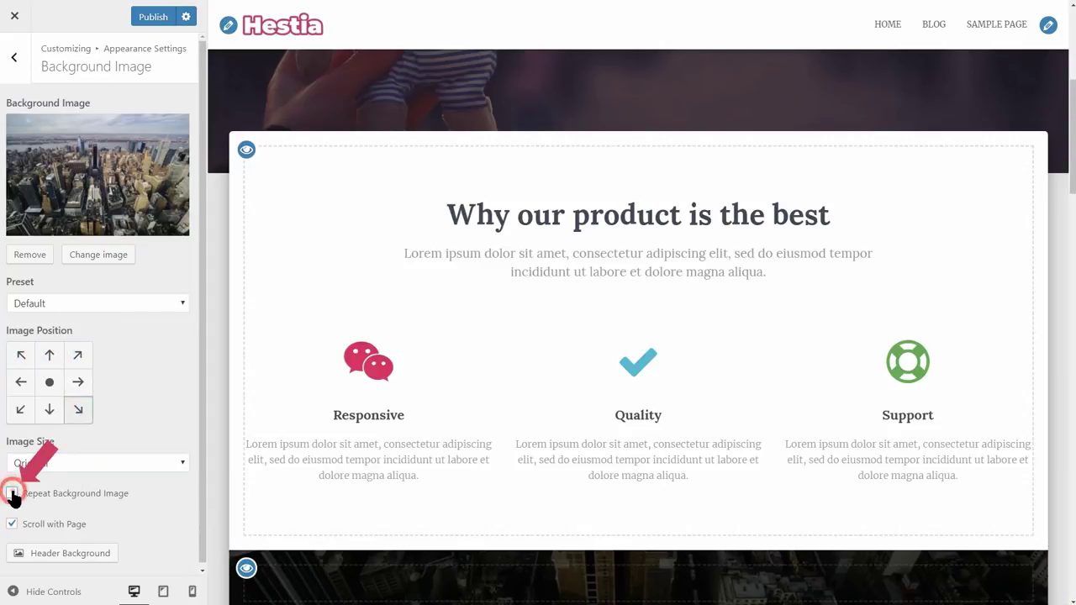
pyautogui.click(12, 494)
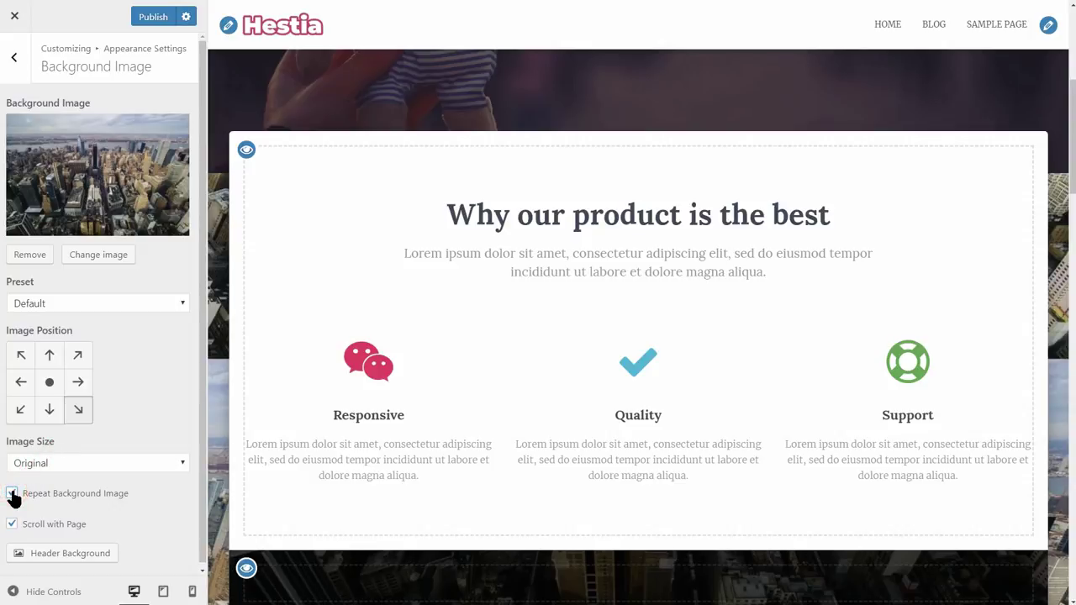
pyautogui.click(72, 556)
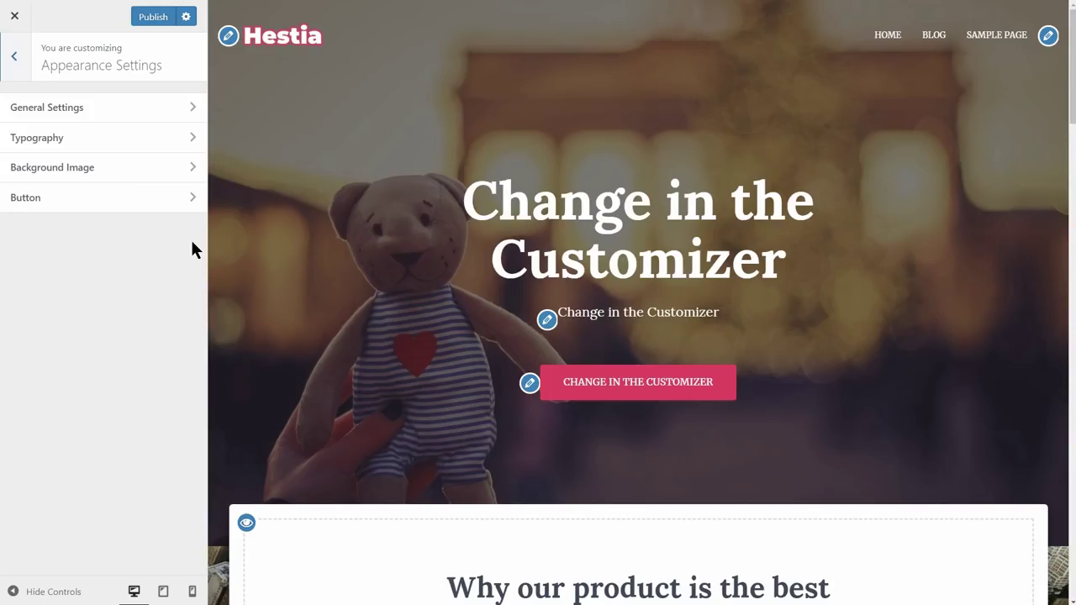
# - Preview the Hello world! blog post while editing the Button settings
pyautogui.click(193, 207)
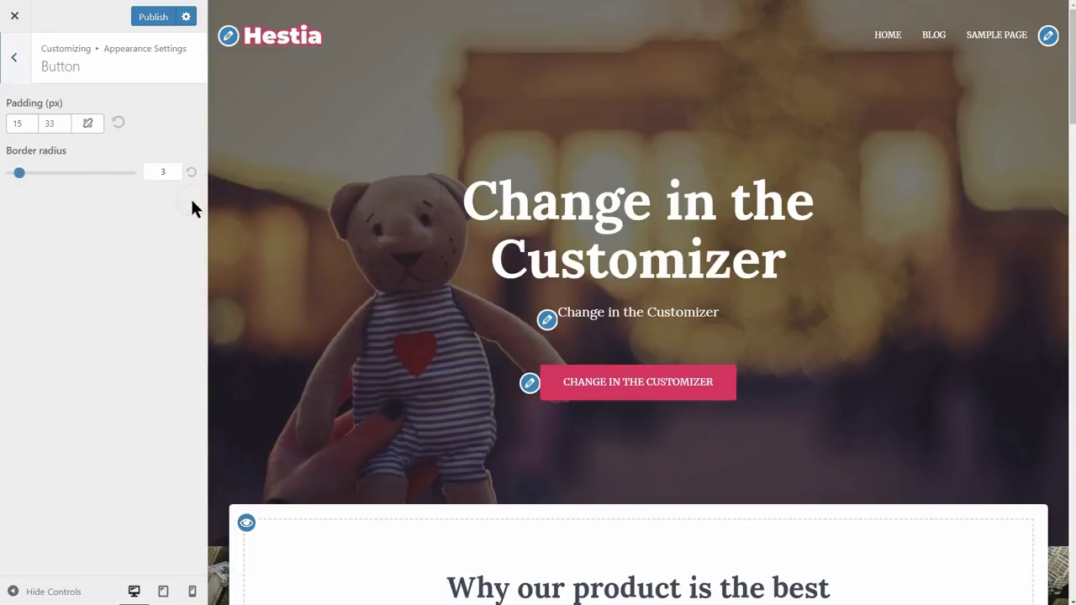
pyautogui.click(932, 37)
pyautogui.click(291, 354)
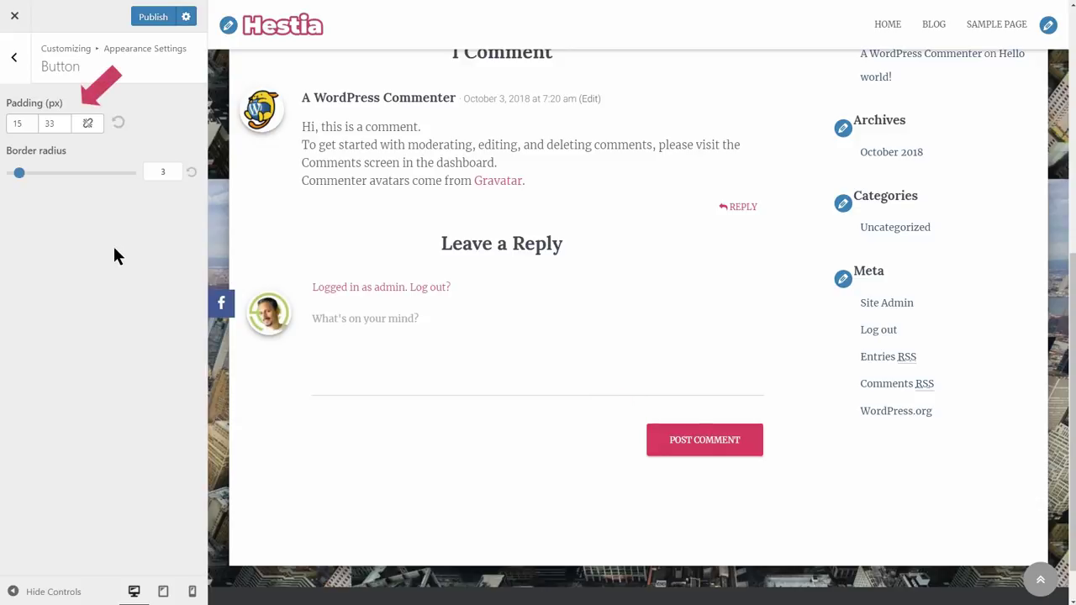
# - Set the button padding values to 30 and 33 px
pyautogui.click(33, 122)
pyautogui.click(34, 122)
pyautogui.click(33, 122)
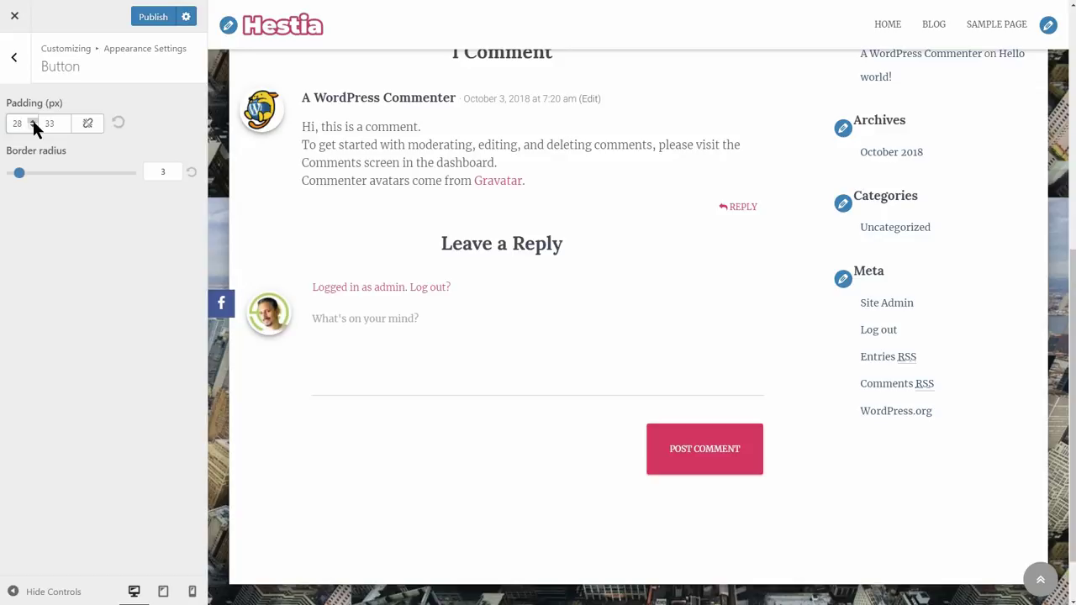
pyautogui.click(65, 124)
pyautogui.click(65, 124)
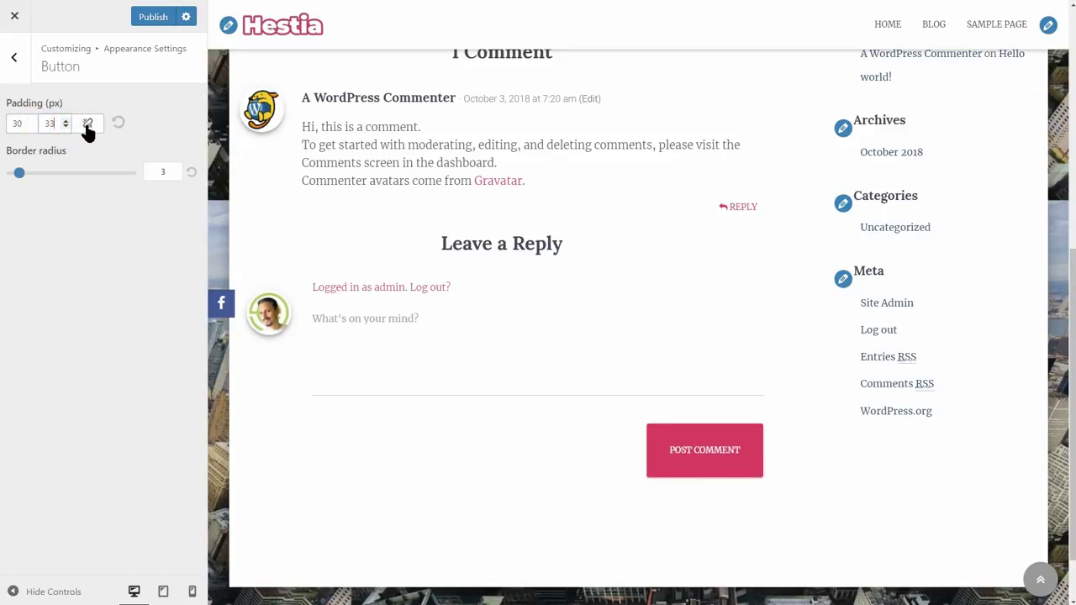
pyautogui.click(88, 125)
pyautogui.doubleClick(17, 123)
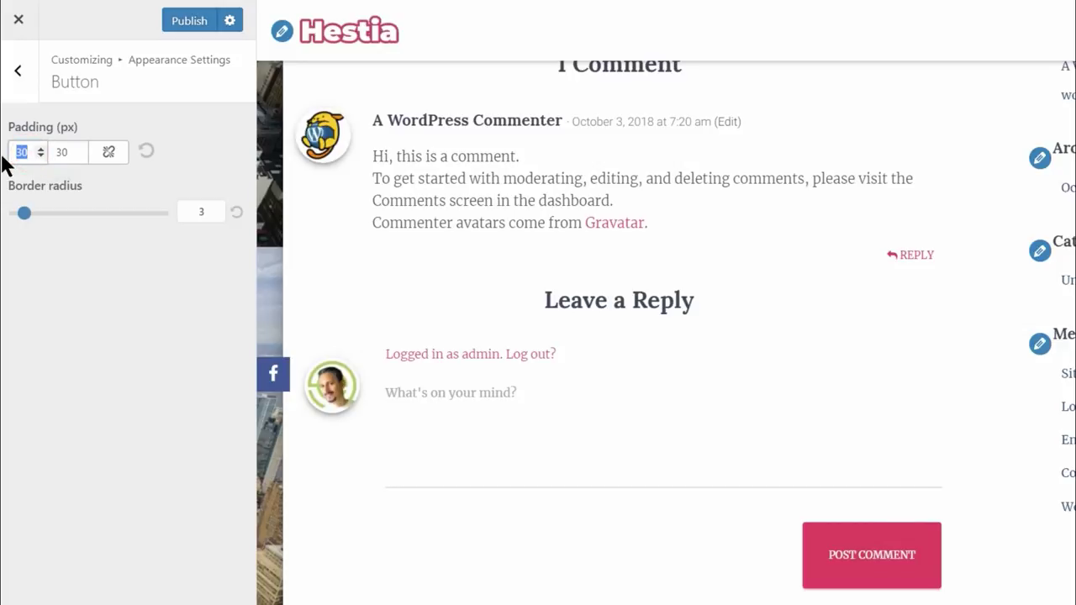
pyautogui.write('33')
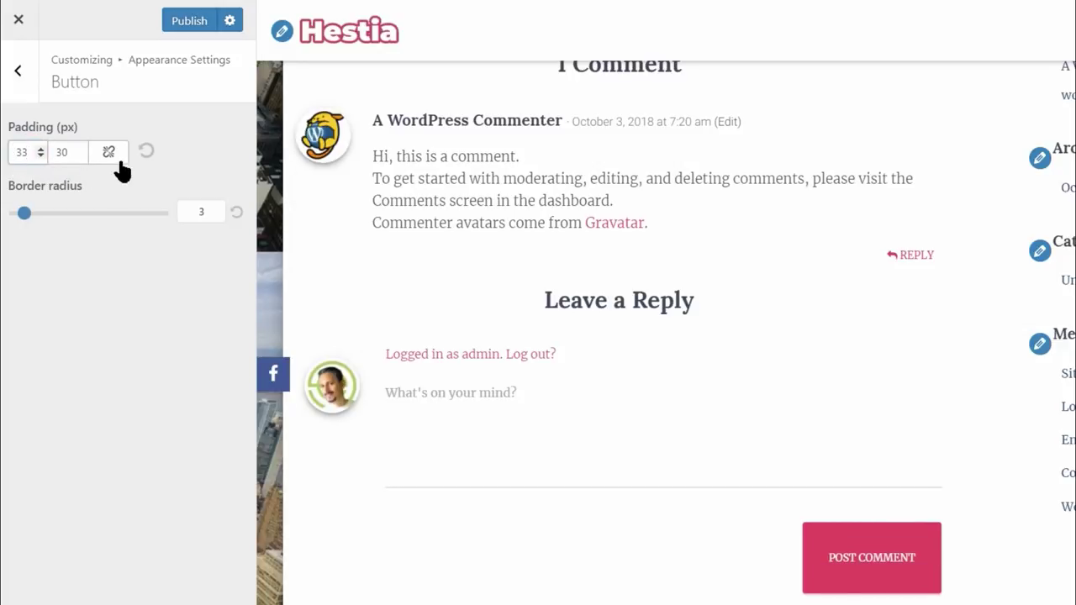
pyautogui.click(110, 155)
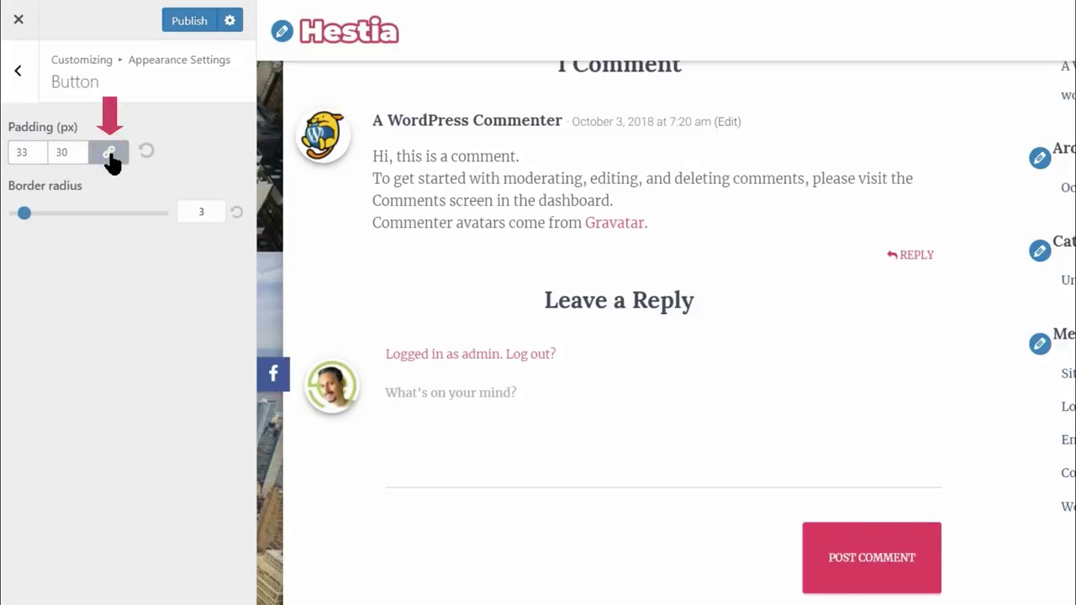
pyautogui.click(111, 157)
pyautogui.click(146, 154)
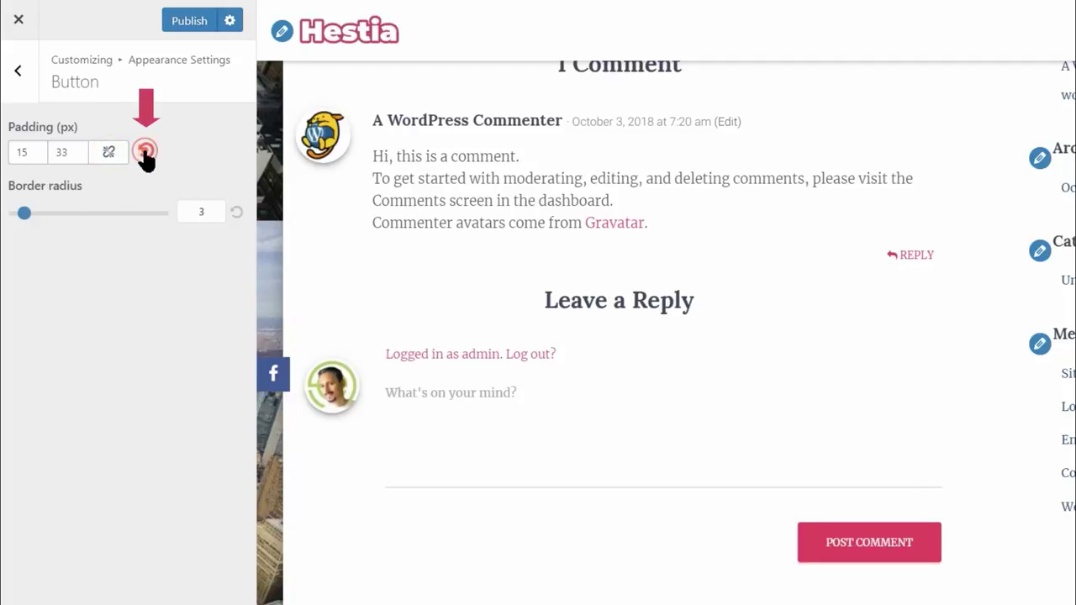
pyautogui.doubleClick(23, 154)
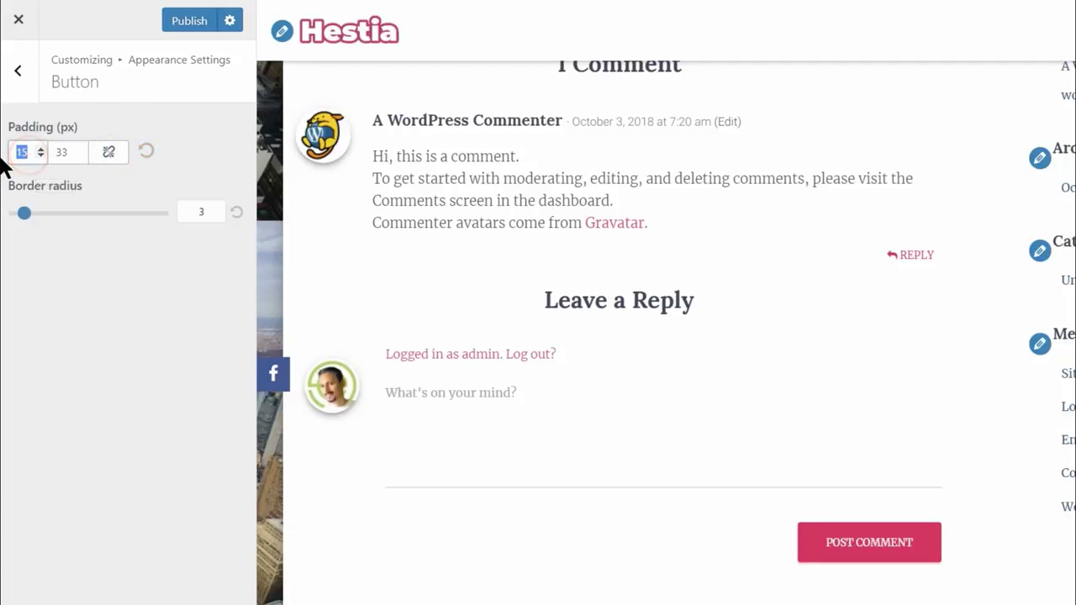
pyautogui.write('30')
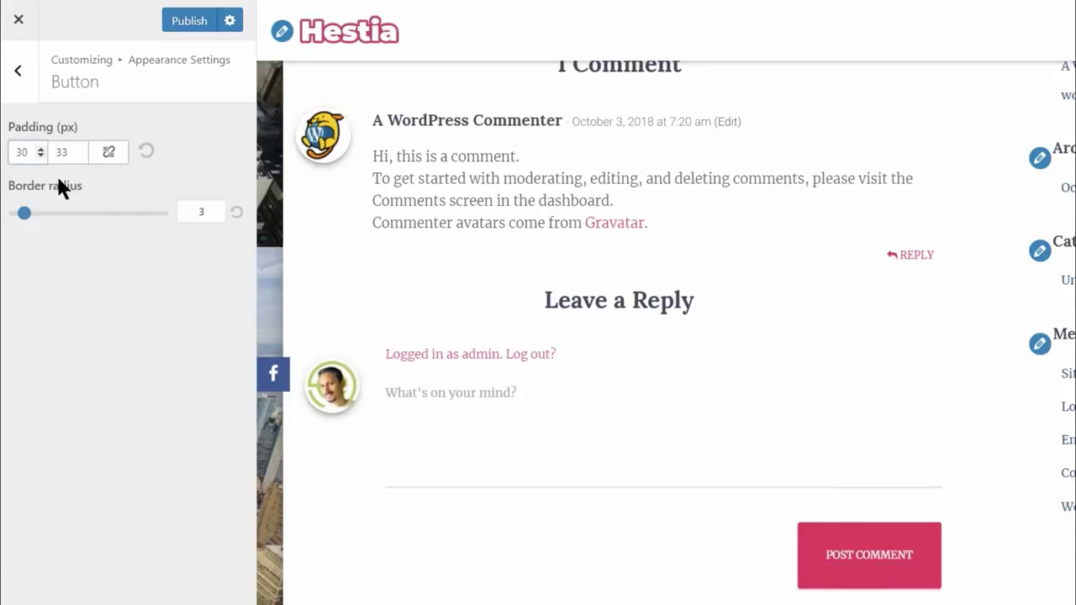
# - Set the button border radius to 50 and check the front page preview
pyautogui.moveTo(24, 213); pyautogui.dragTo(165, 217)
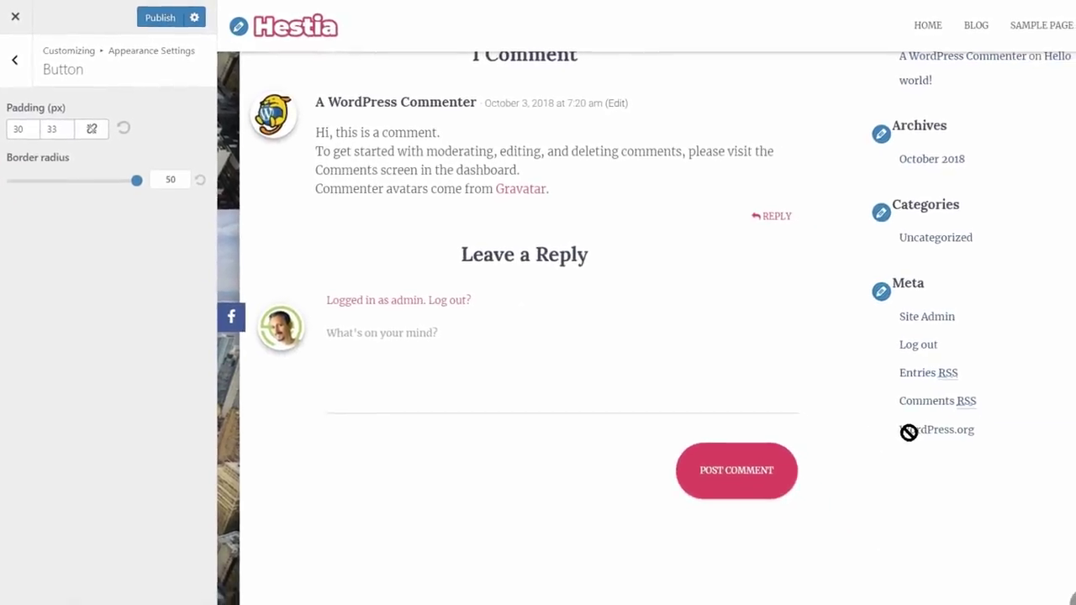
pyautogui.scroll(5, 909, 432)
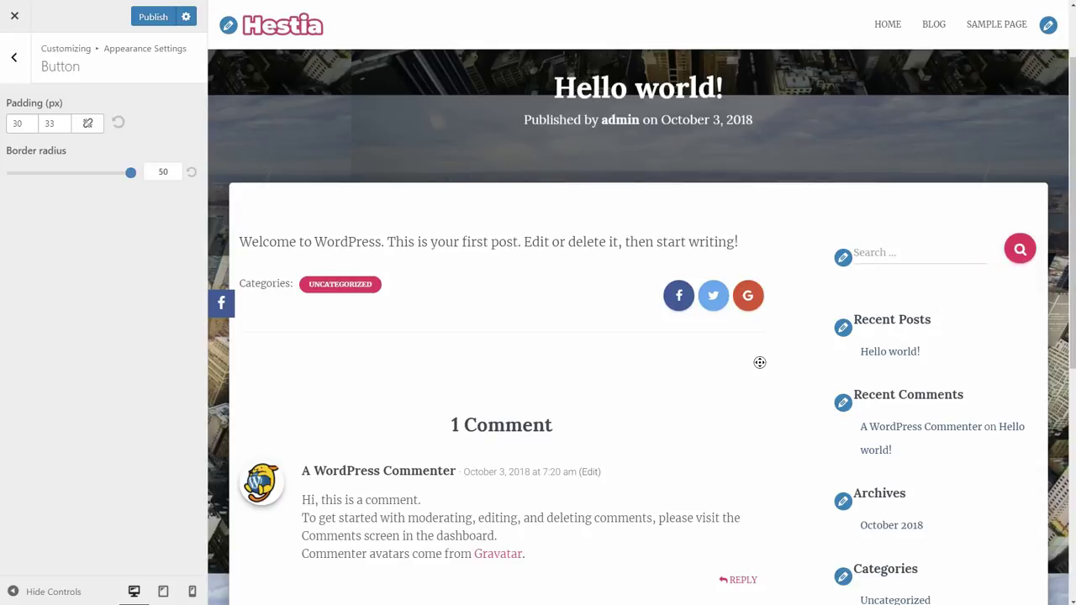
pyautogui.scroll(-4, 773, 440)
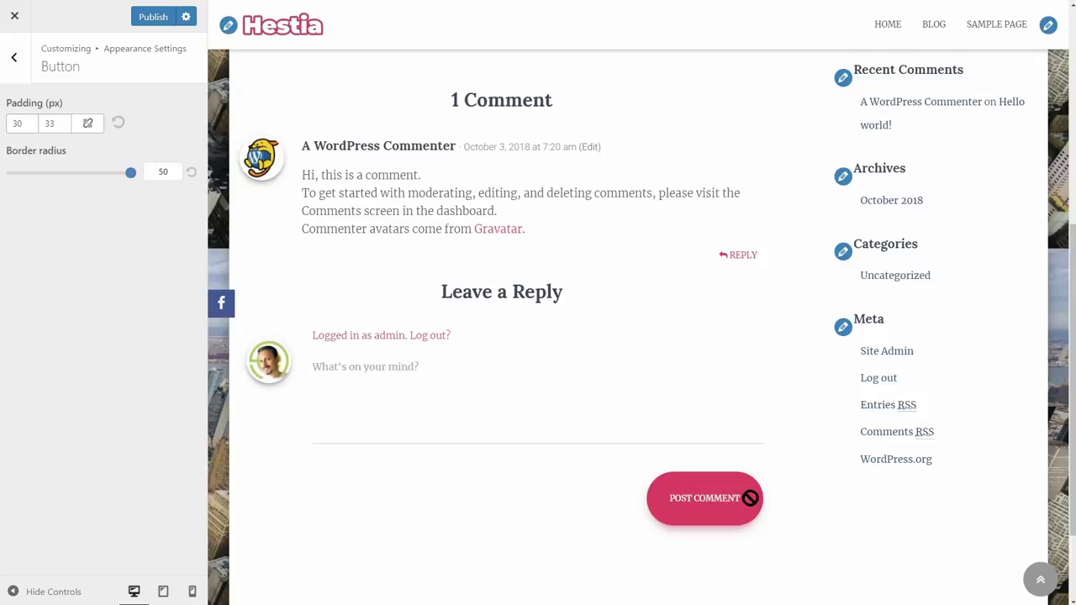
pyautogui.scroll(5, 750, 498)
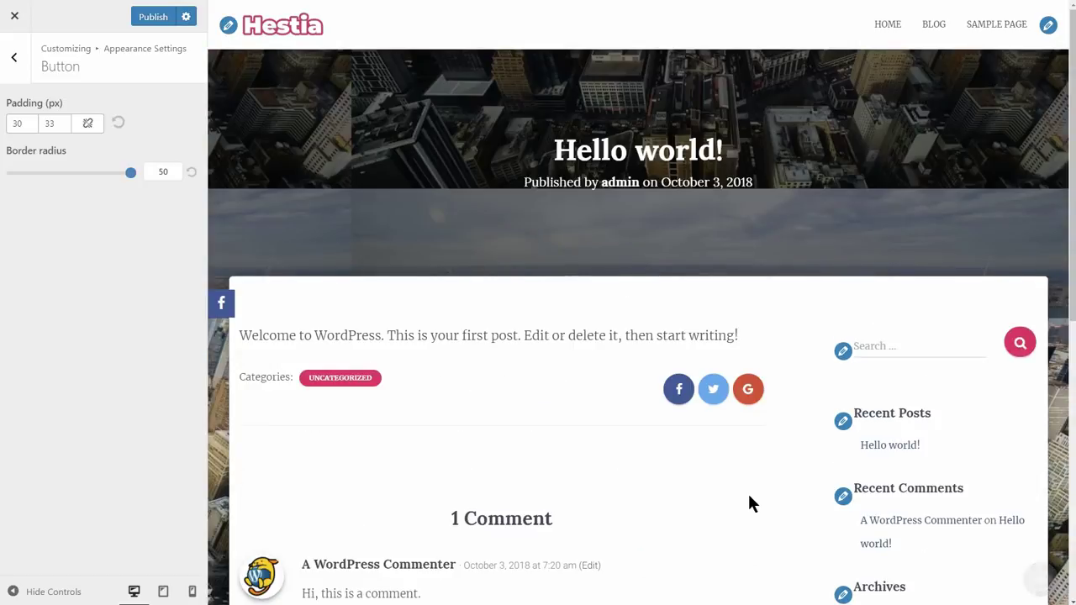
pyautogui.click(297, 32)
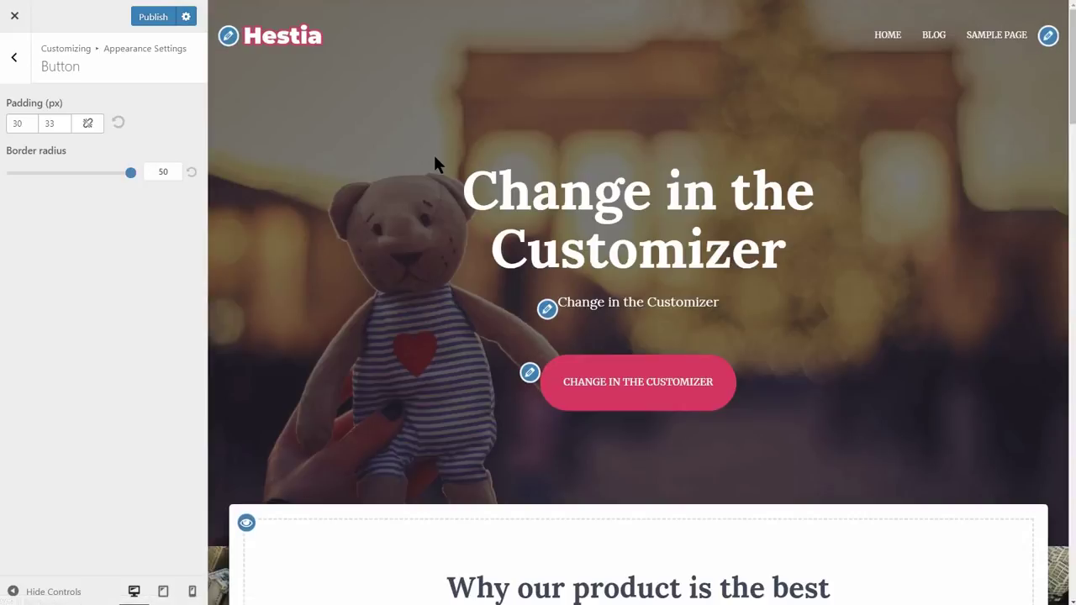
pyautogui.scroll(-15, 923, 469)
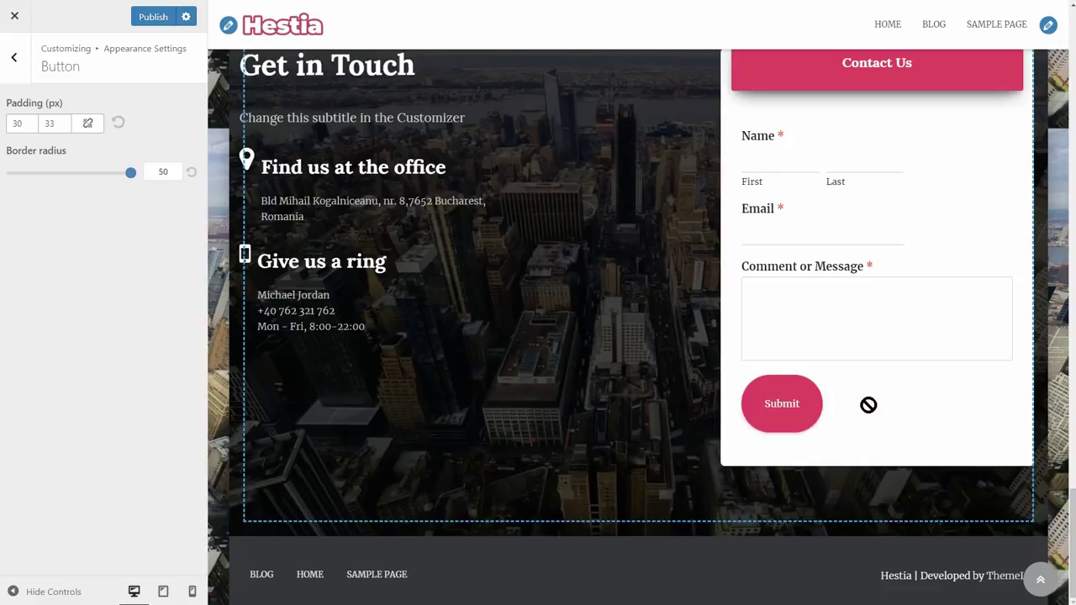
# - Publish the button changes and bring up the Frontpage Sections list
pyautogui.click(167, 23)
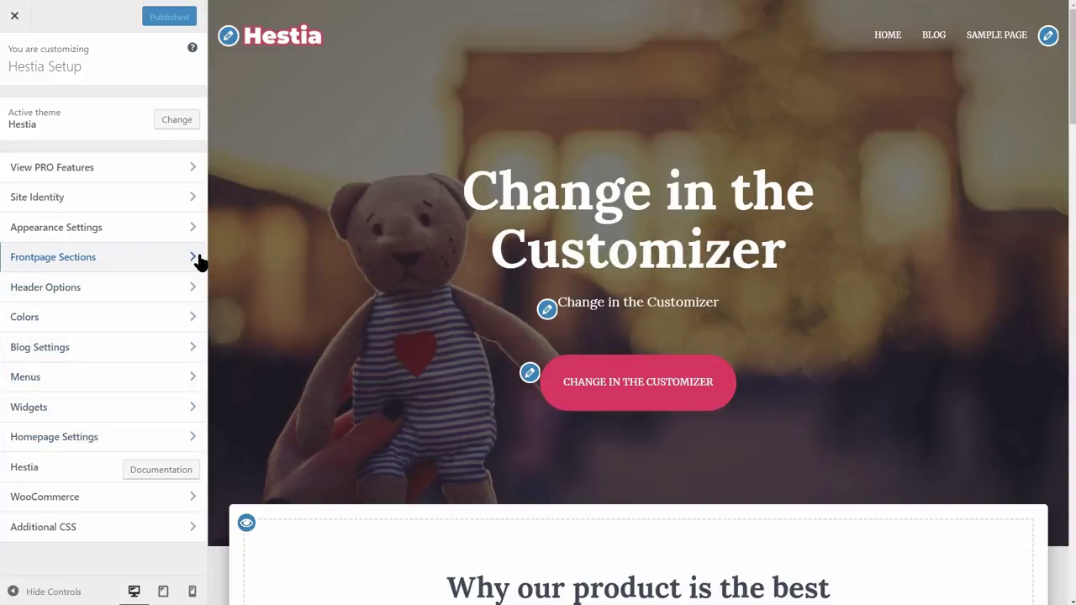
pyautogui.click(196, 257)
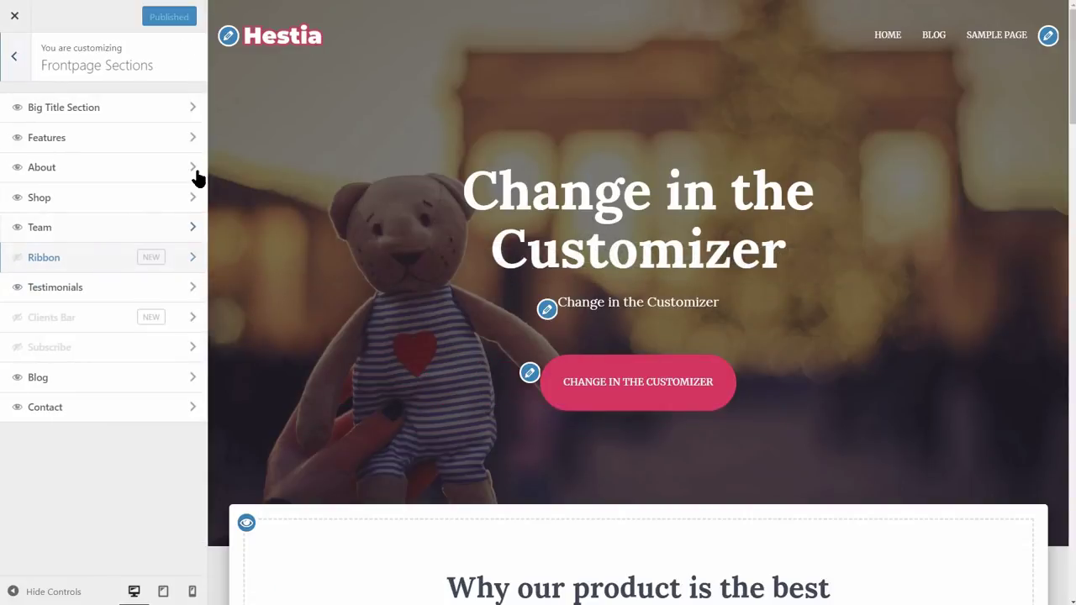
# - Set the Big Title Section background to Parallax, keeping the section enabled
pyautogui.click(189, 106)
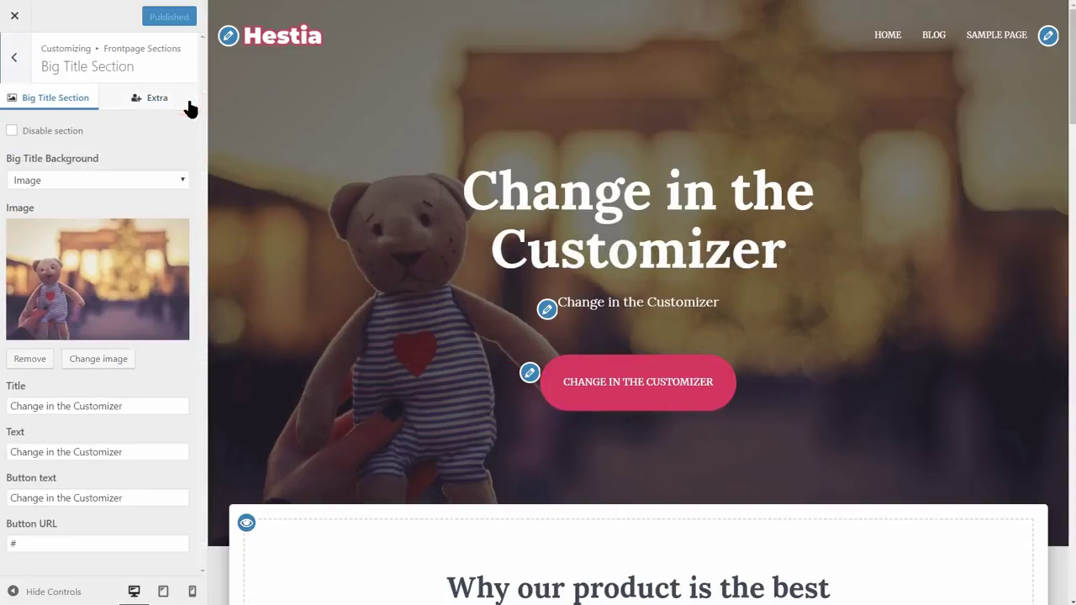
pyautogui.click(13, 131)
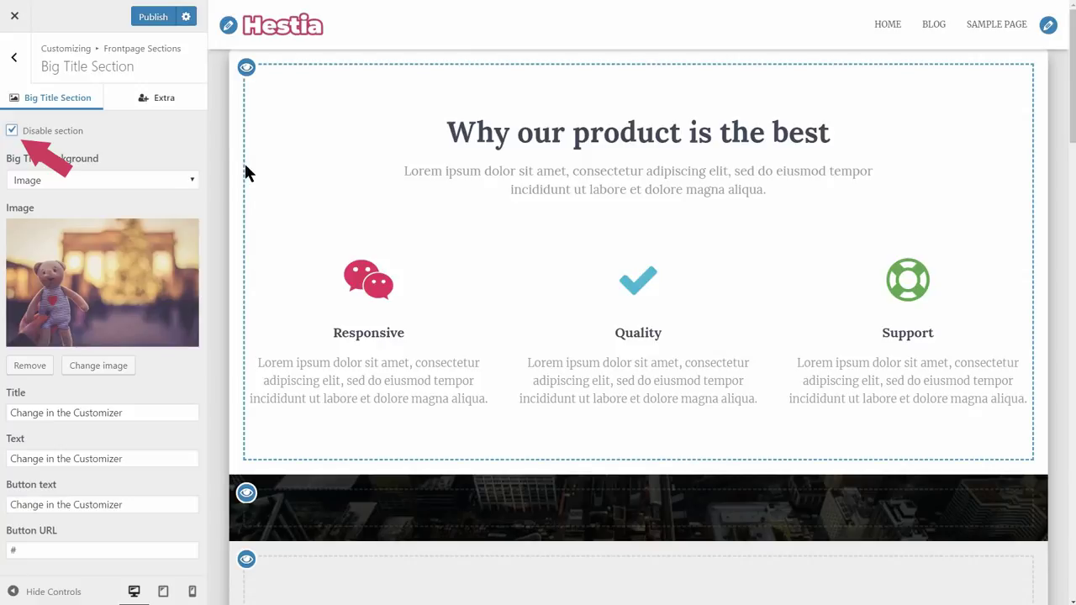
pyautogui.click(12, 132)
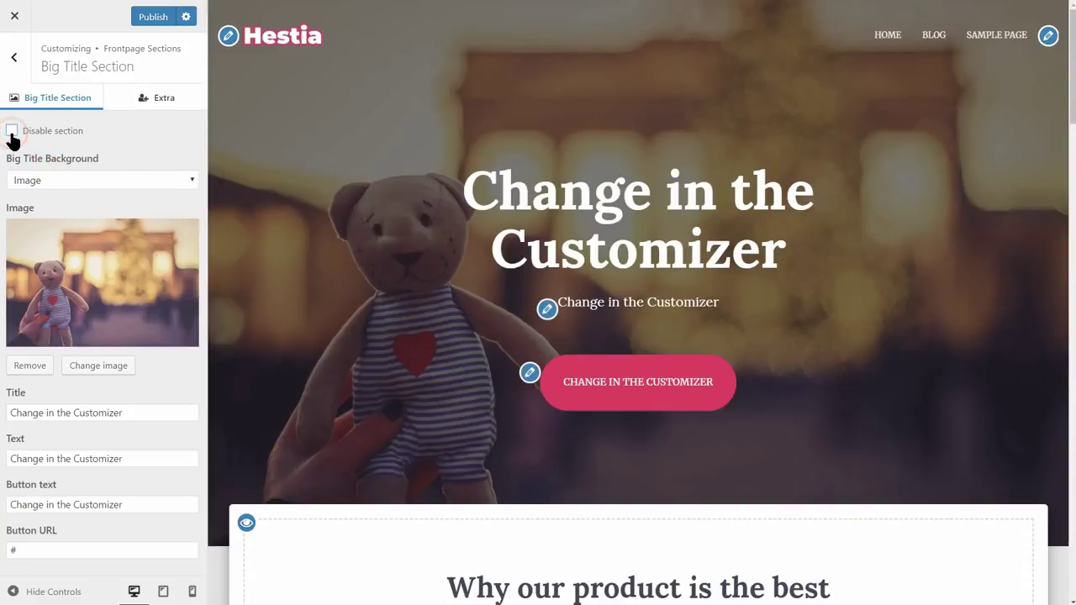
pyautogui.click(136, 180)
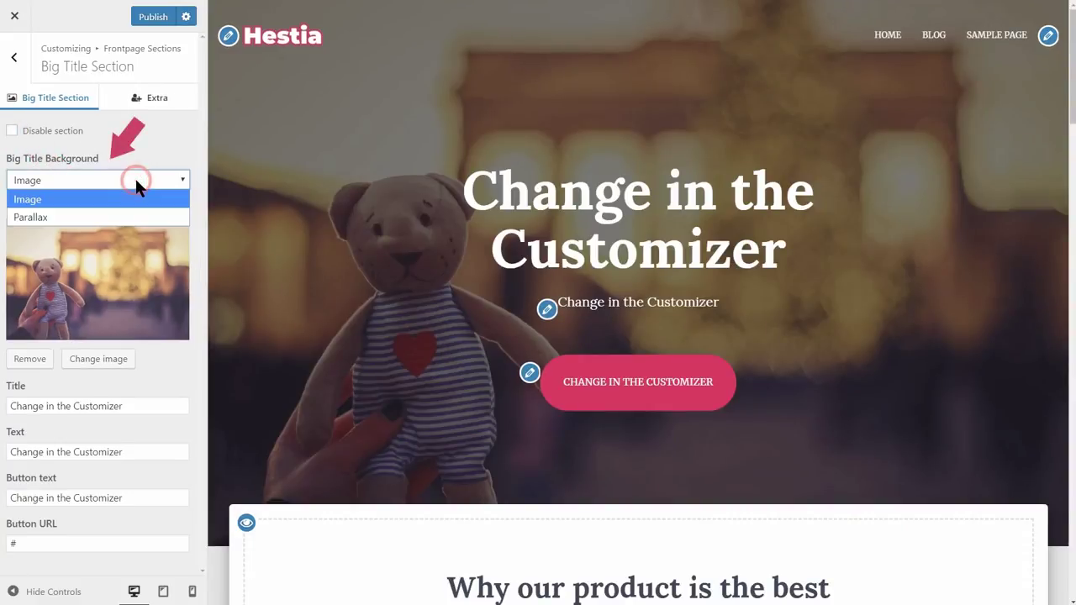
pyautogui.click(139, 217)
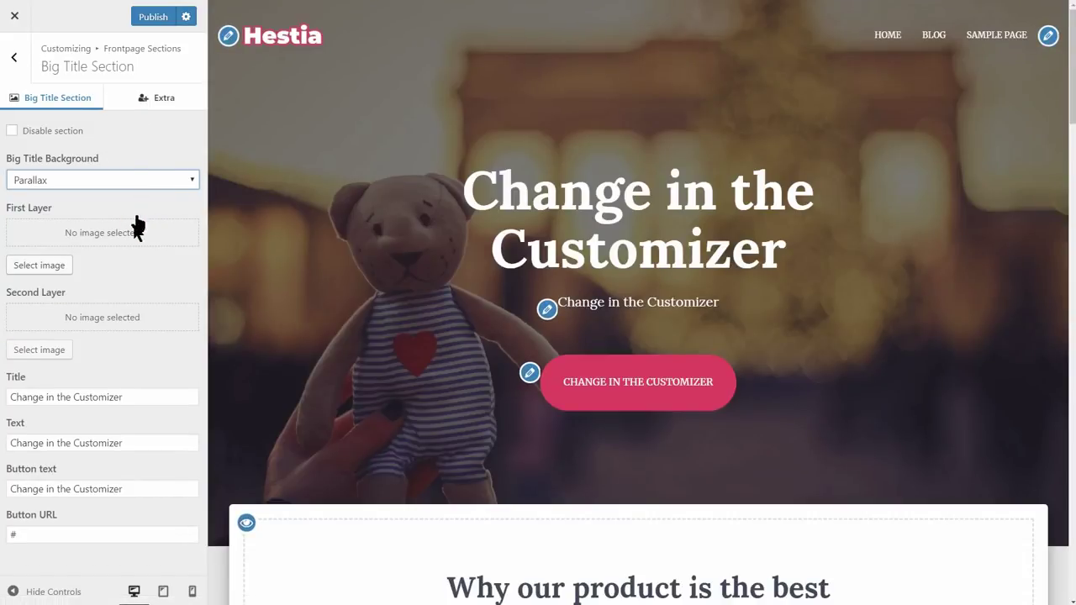
# - Use the blurred lights photo as first layer and teddy bear cutout as second layer
pyautogui.click(55, 265)
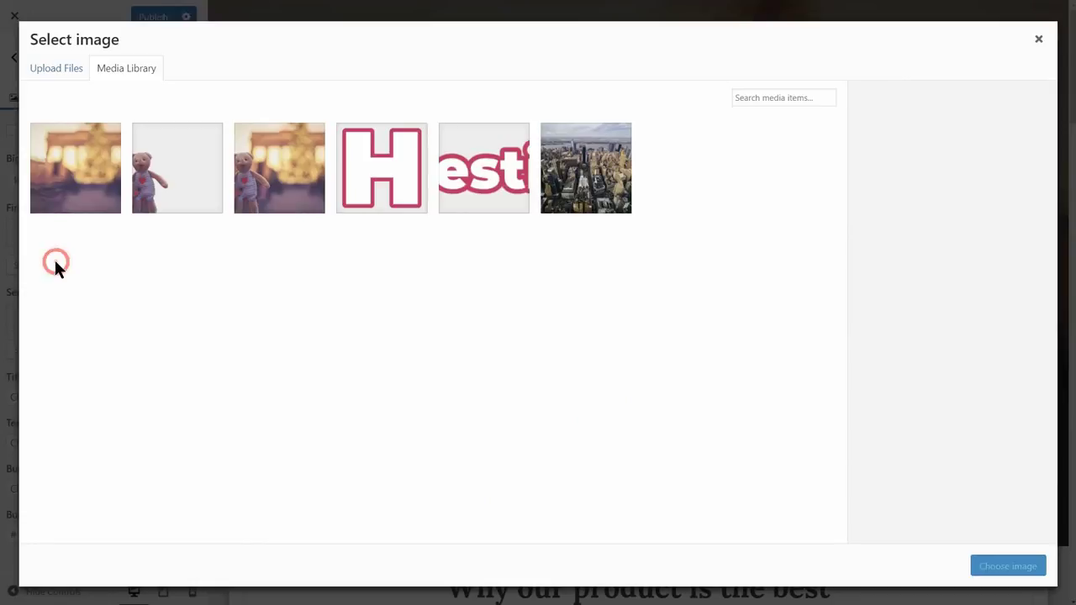
pyautogui.click(87, 178)
pyautogui.click(982, 563)
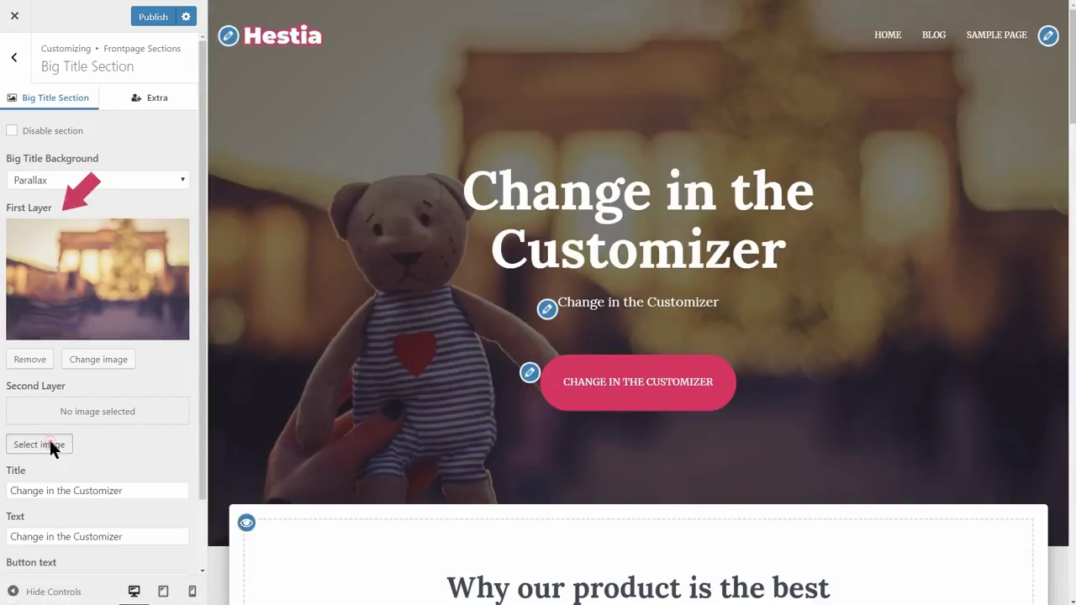
pyautogui.click(39, 445)
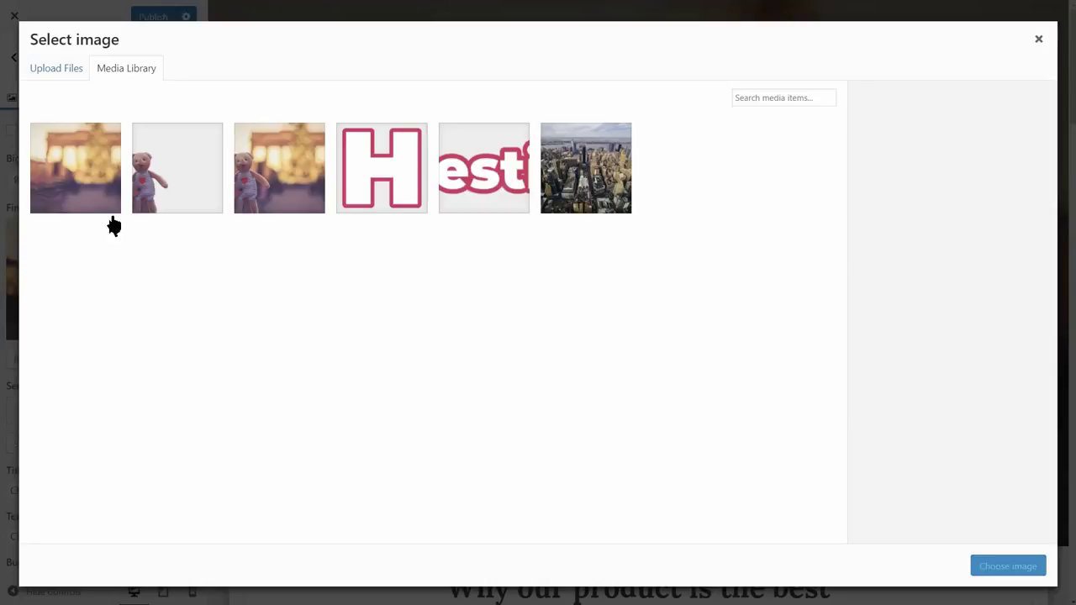
pyautogui.click(158, 204)
pyautogui.click(1016, 565)
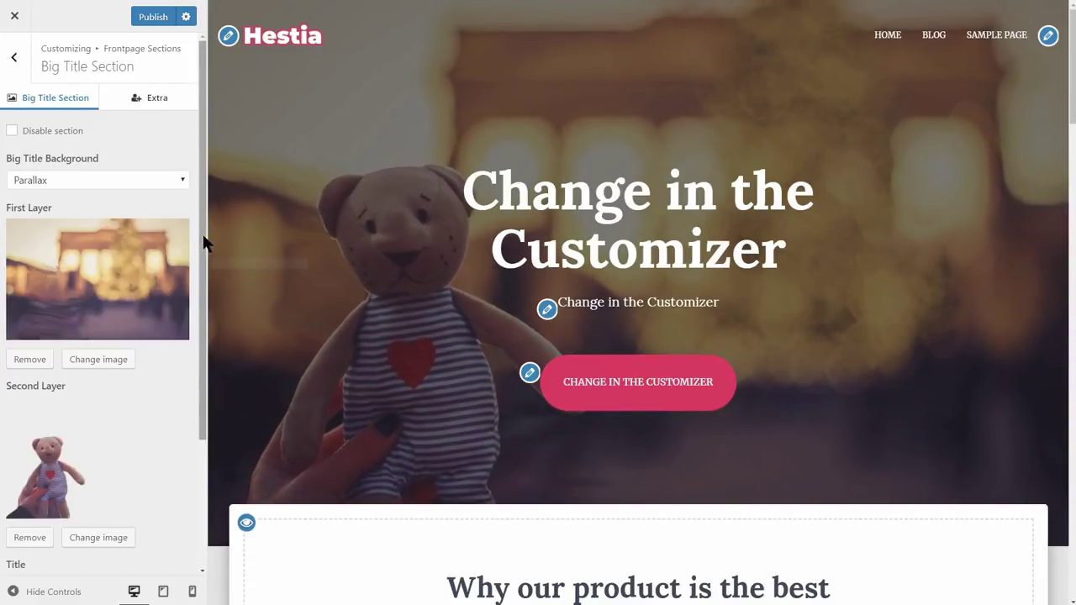
# - Replace the hero button label with 'Button tex'
pyautogui.moveTo(203, 236); pyautogui.dragTo(229, 508)
pyautogui.moveTo(126, 412); pyautogui.dragTo(0, 420)
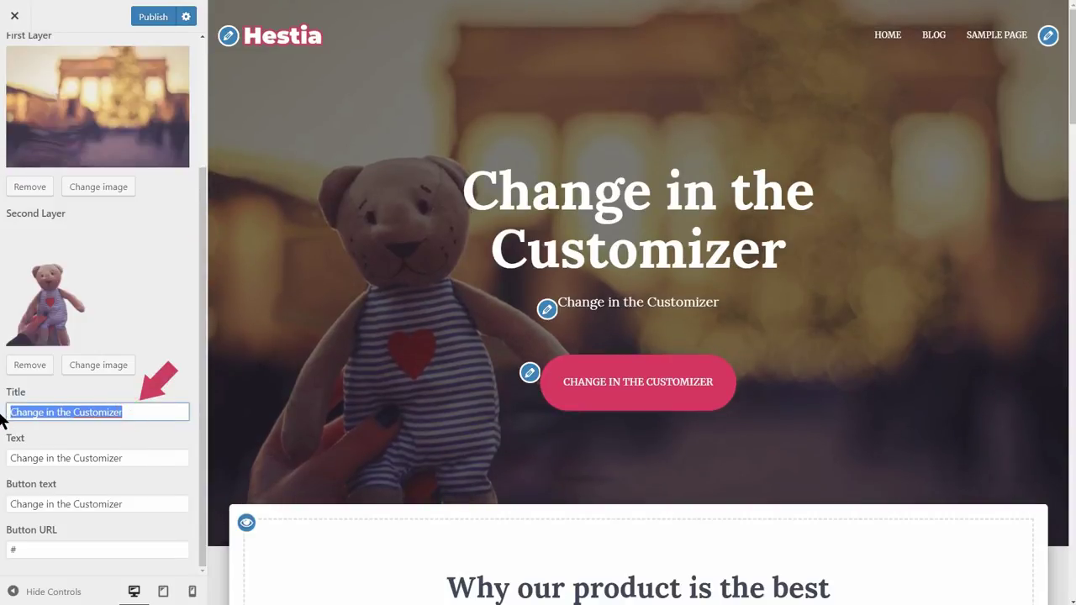
pyautogui.moveTo(132, 458); pyautogui.dragTo(12, 458)
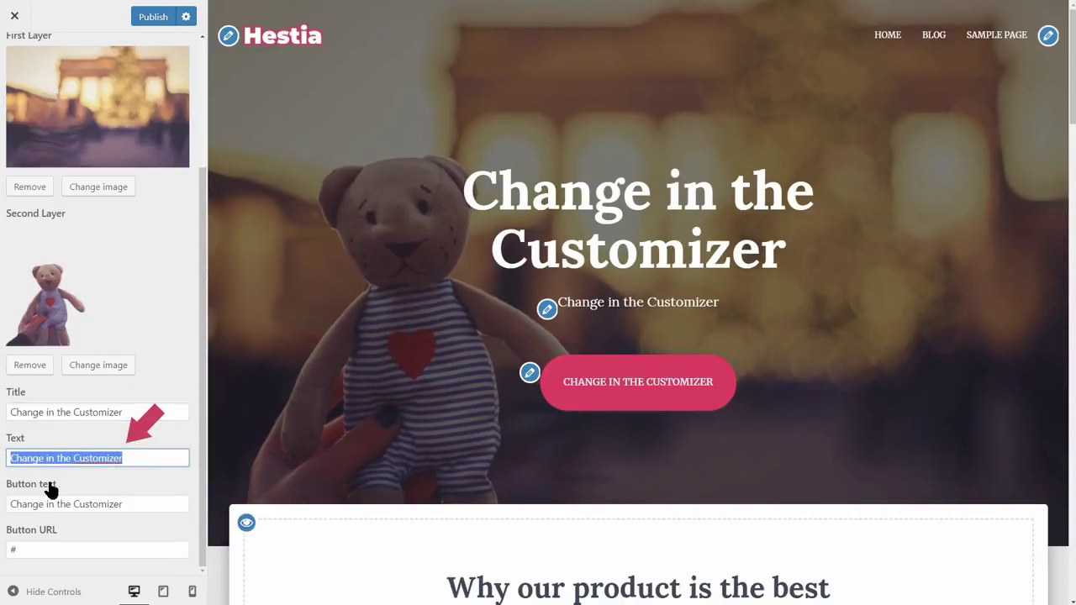
pyautogui.moveTo(118, 505); pyautogui.dragTo(46, 496)
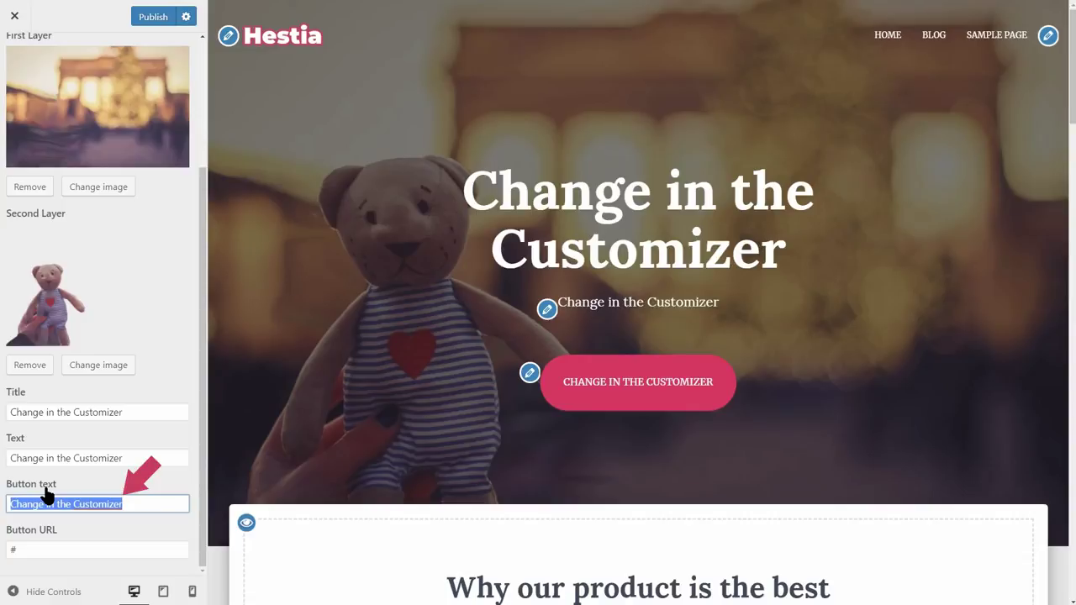
pyautogui.write('Button text')
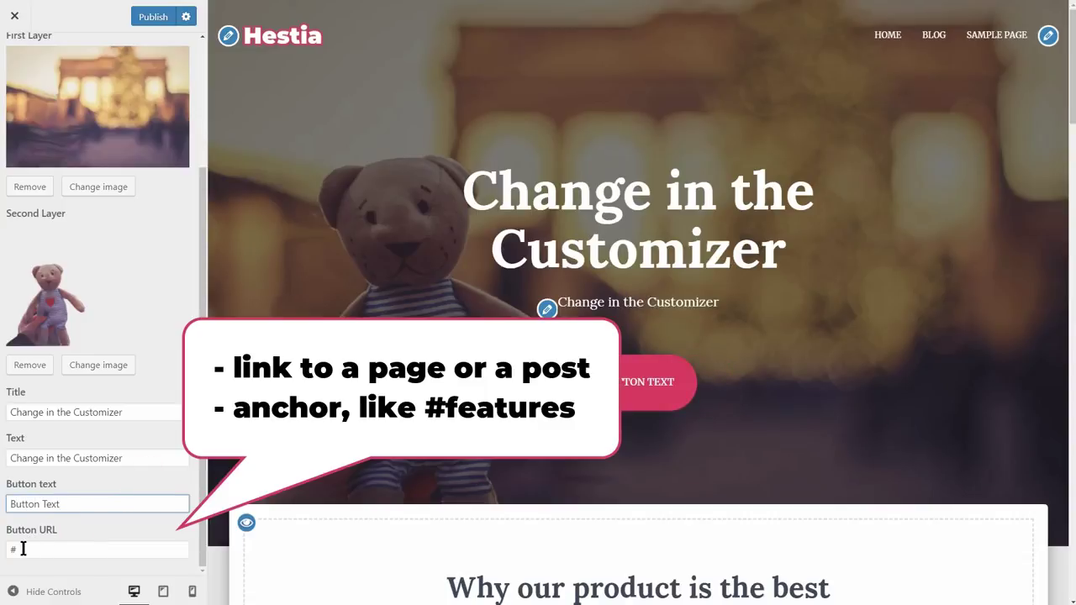
# - Point the hero button URL to #features and publish the changes
pyautogui.click(22, 549)
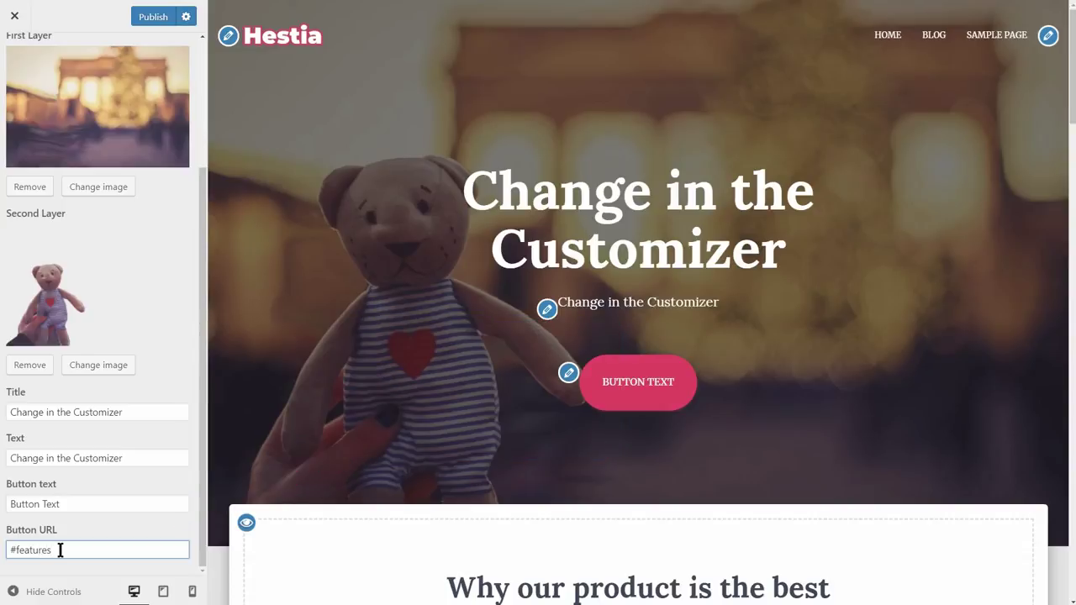
pyautogui.click(150, 18)
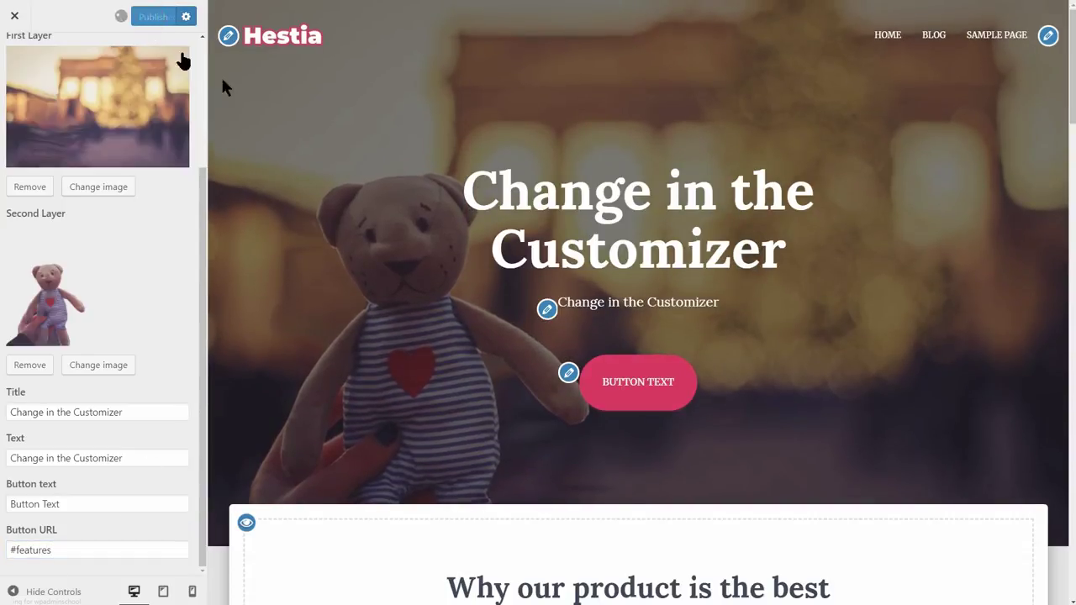
pyautogui.click(617, 392)
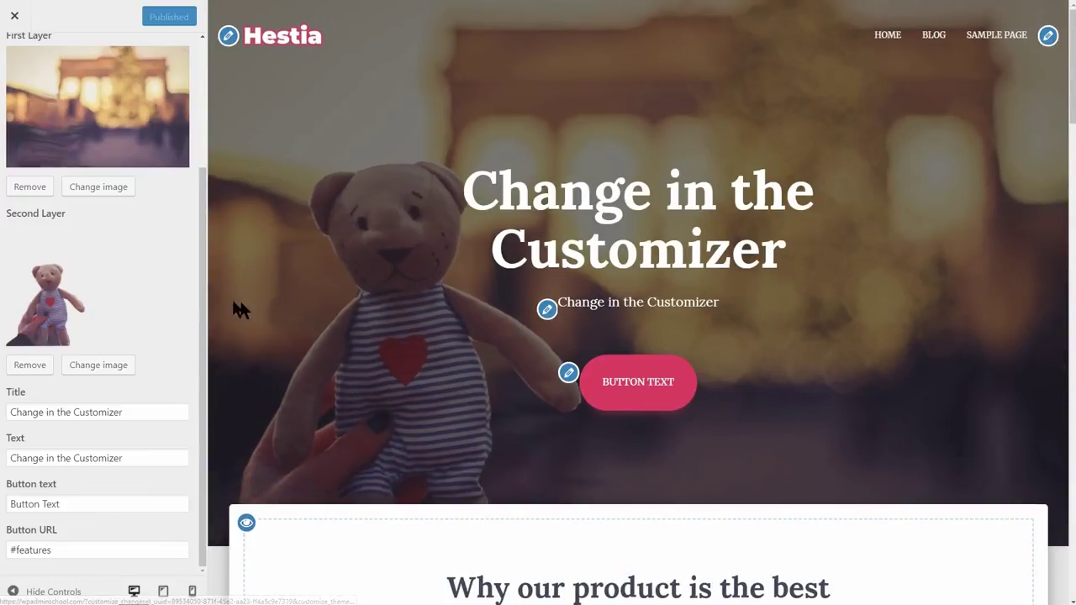
pyautogui.scroll(3, 204, 300)
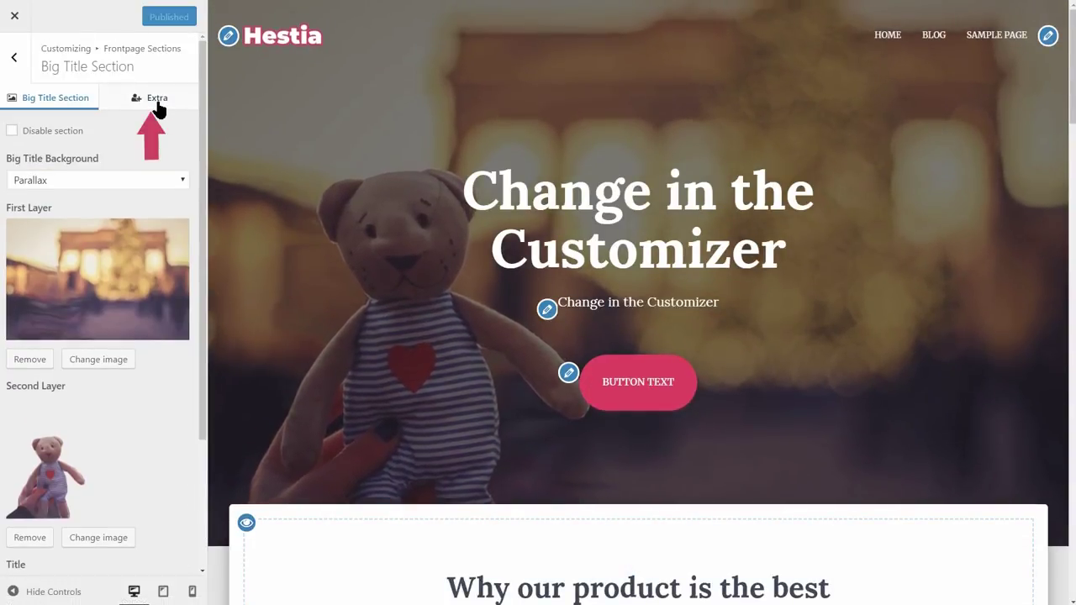
# - Compare the left, centred and right hero layouts, choose right-aligned, and list available widgets
pyautogui.click(159, 101)
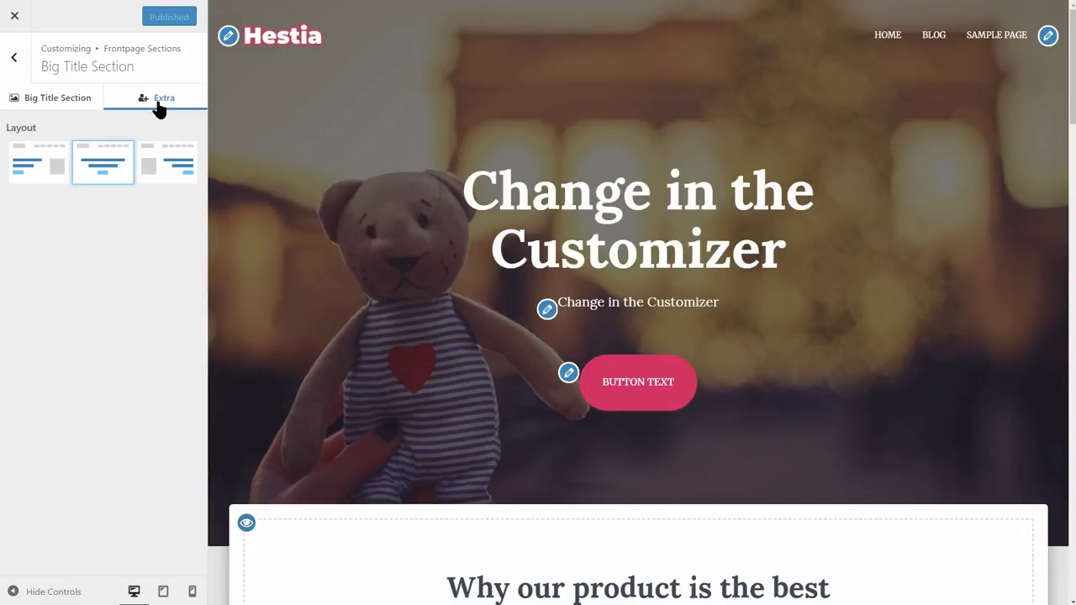
pyautogui.click(48, 163)
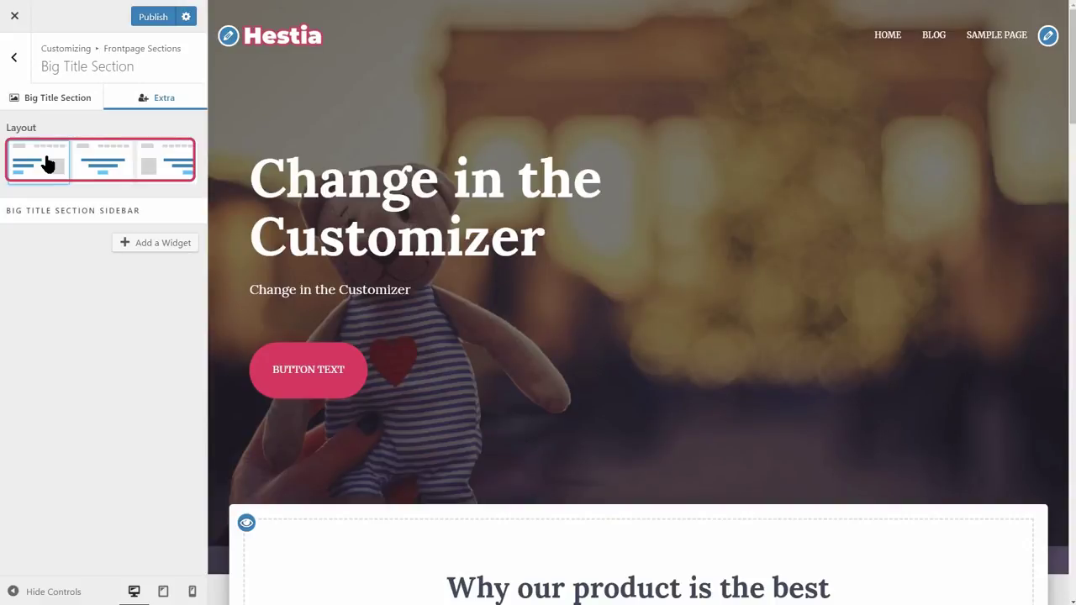
pyautogui.click(109, 166)
pyautogui.click(174, 171)
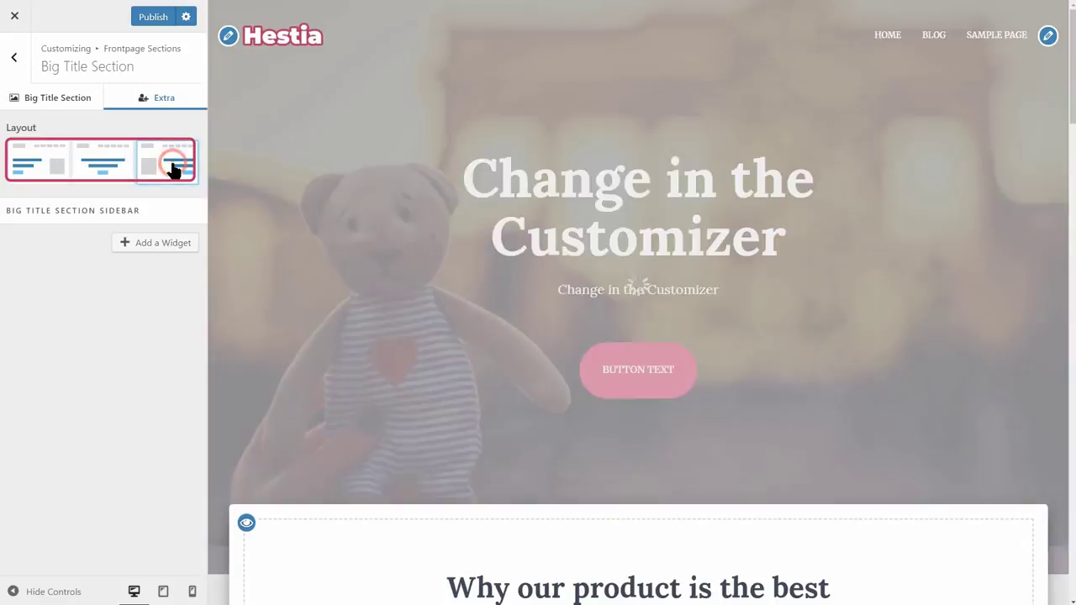
pyautogui.click(51, 170)
pyautogui.click(163, 170)
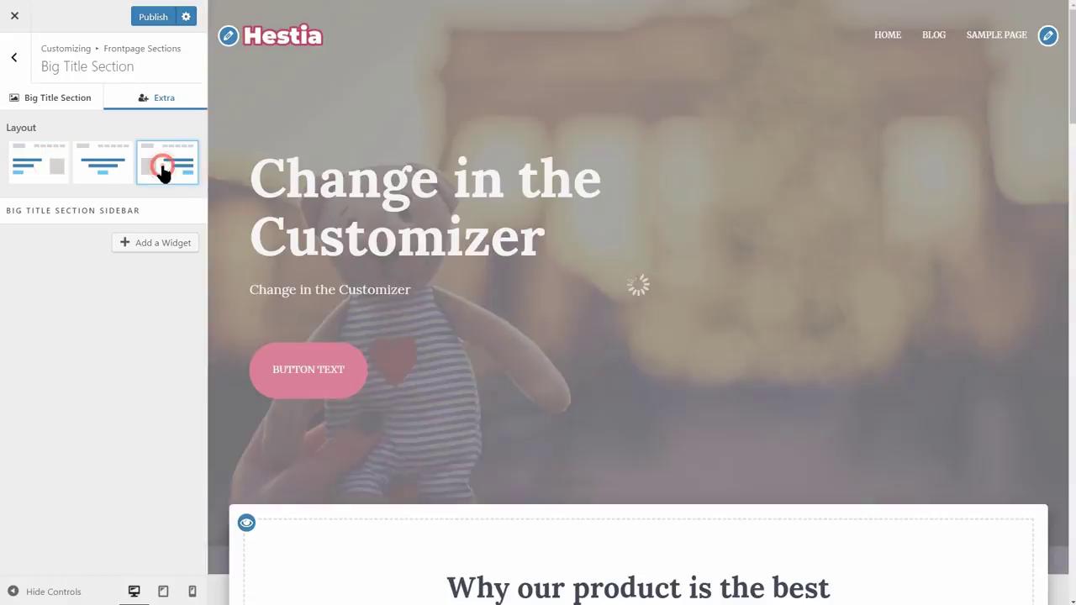
pyautogui.click(155, 244)
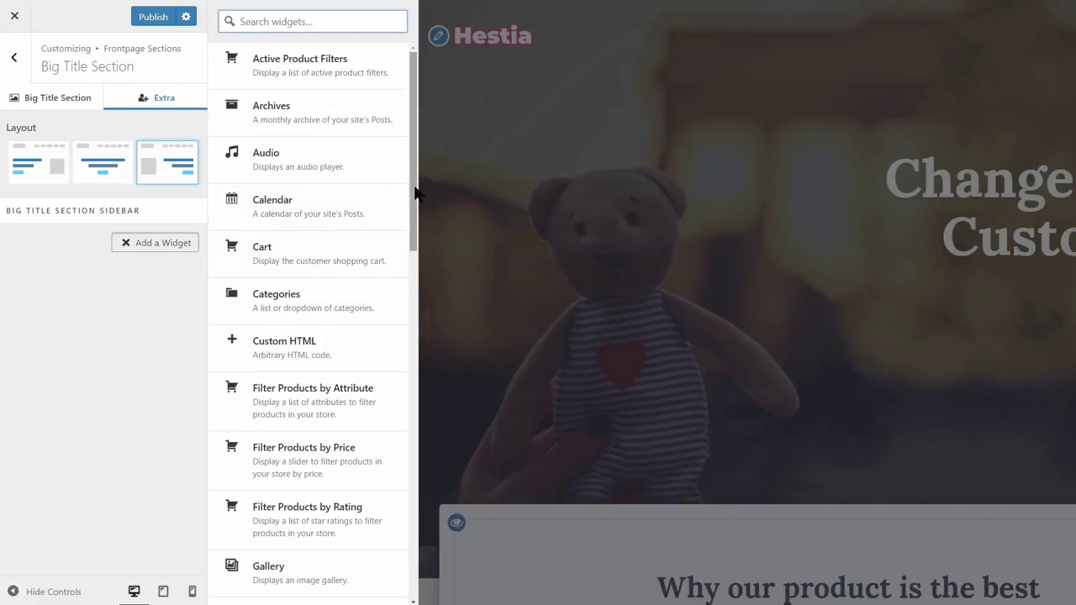
# - Add a Video widget with the pasted 'How To Setup Hestia' YouTube link and publish
pyautogui.scroll(-10, 387, 538)
pyautogui.click(319, 517)
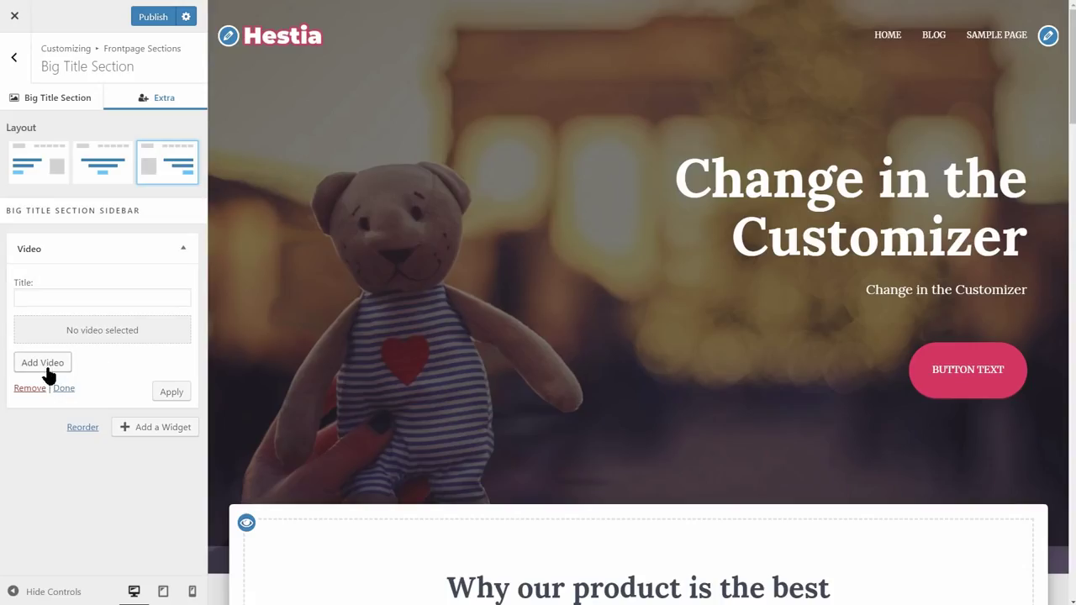
pyautogui.click(46, 369)
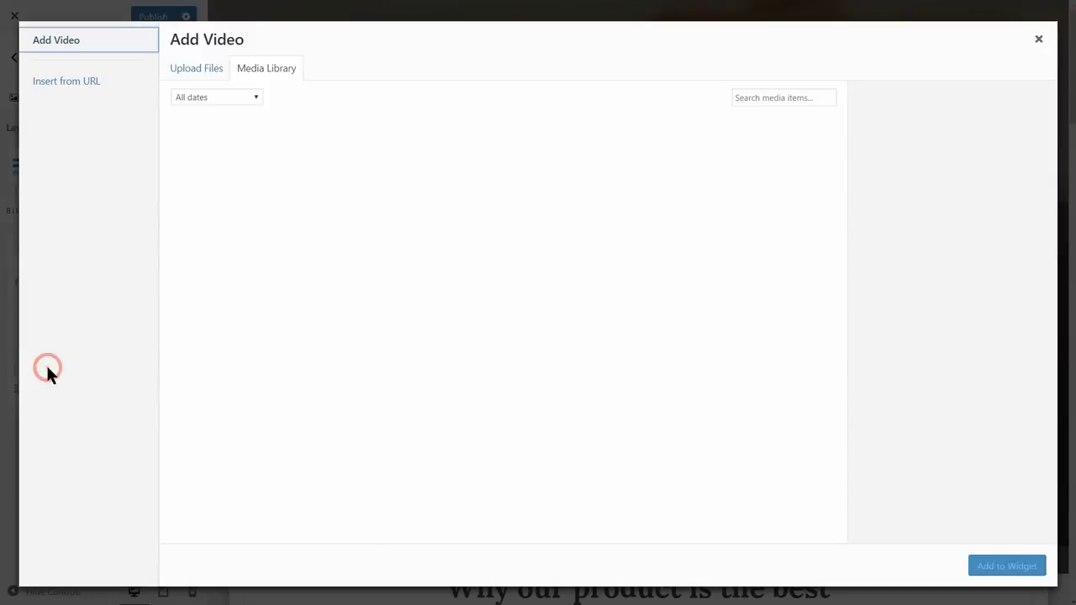
pyautogui.click(87, 80)
pyautogui.write('https://youtu.be/4dN_YtscEY4')
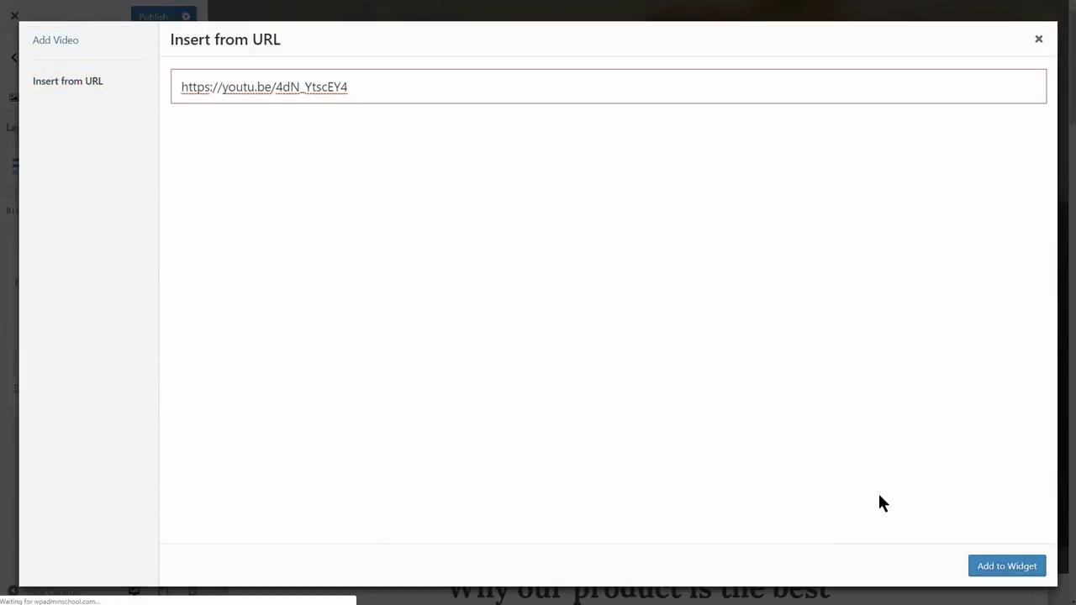
pyautogui.click(1024, 571)
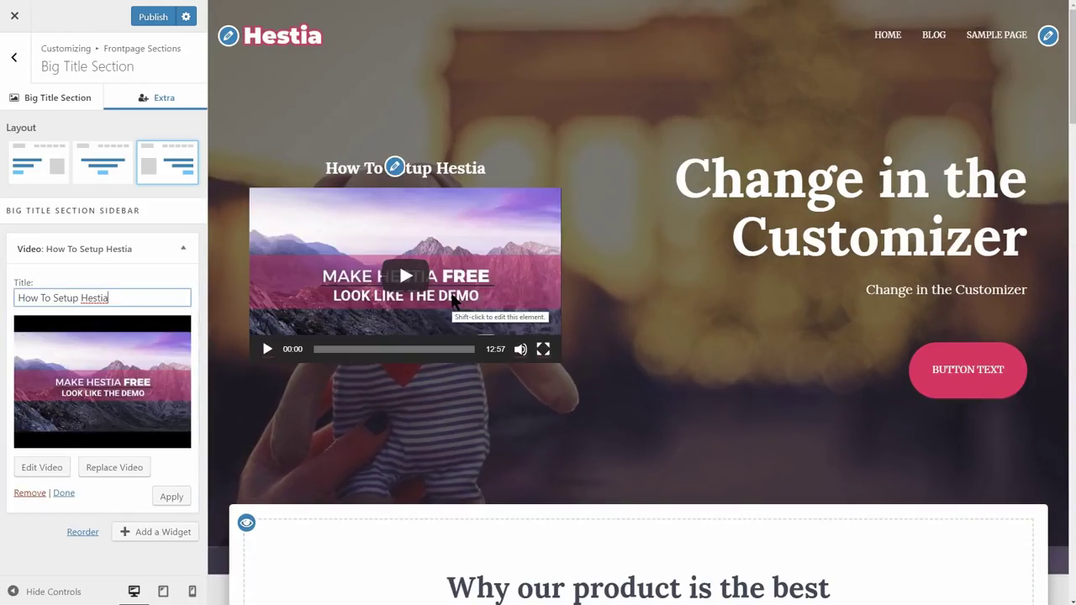
pyautogui.click(162, 17)
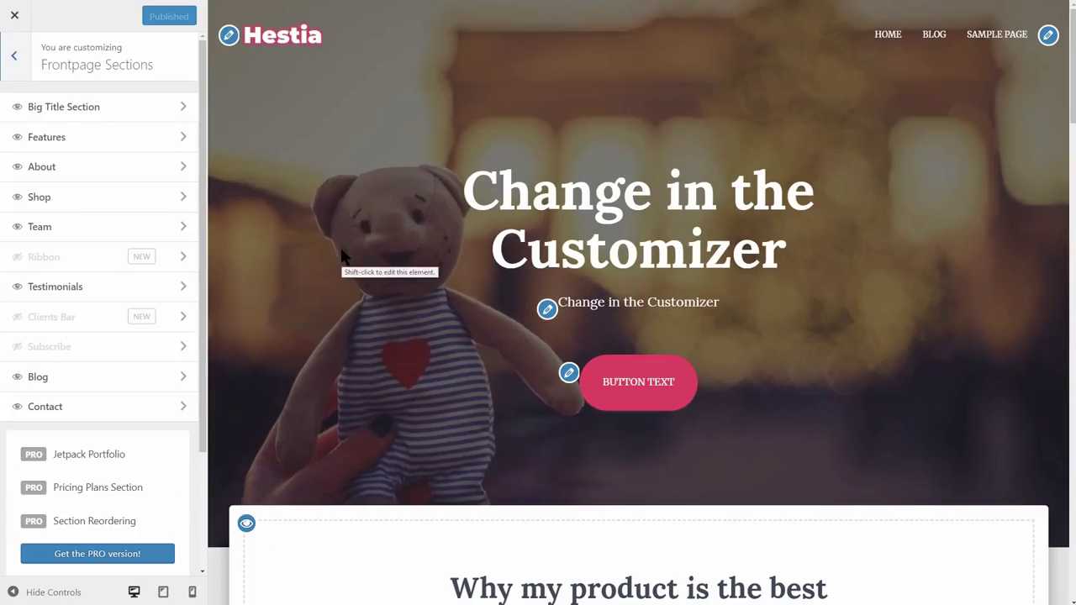
# - Expand and collapse the first two features, then add and remove a fourth feature
pyautogui.click(185, 138)
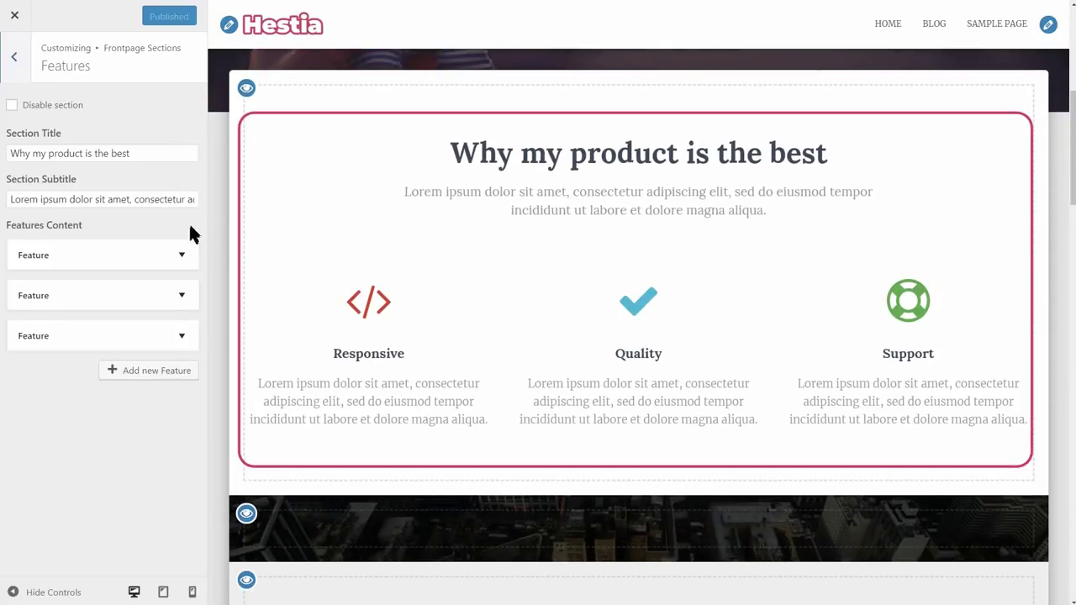
pyautogui.click(184, 255)
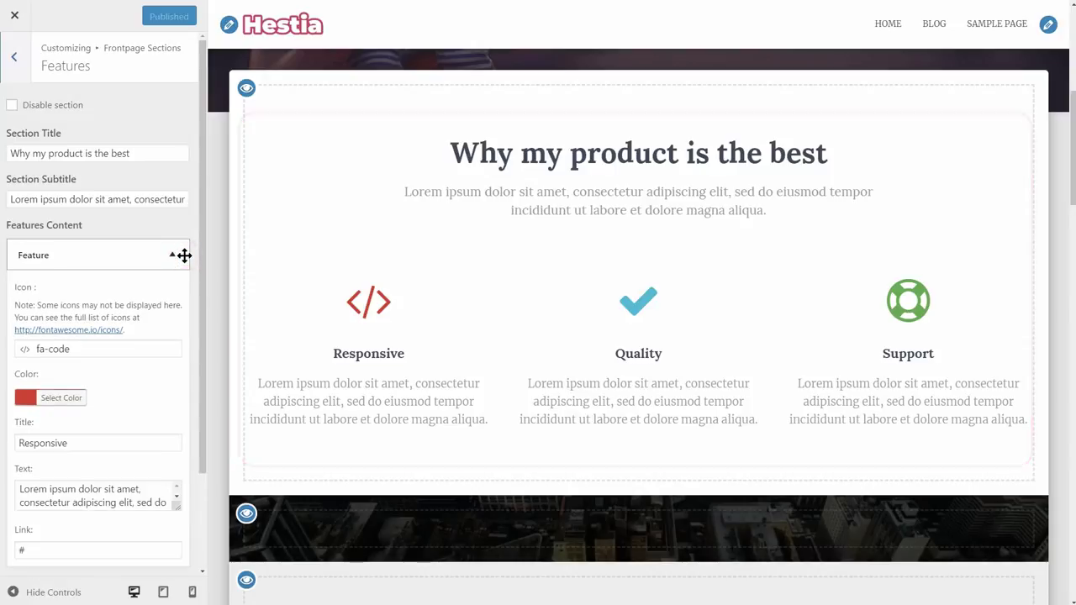
pyautogui.click(178, 254)
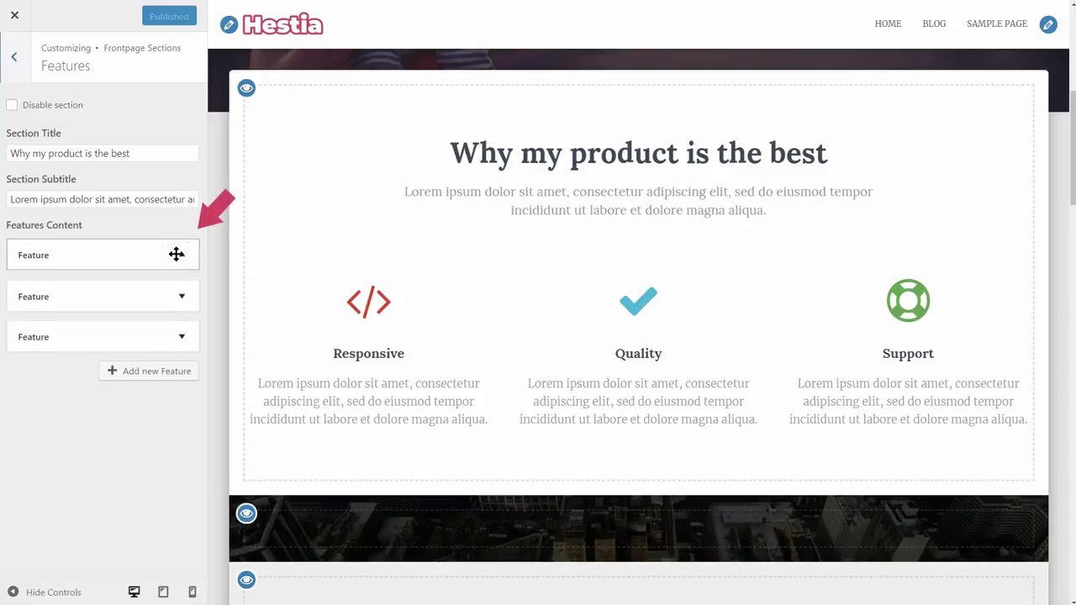
pyautogui.click(183, 300)
pyautogui.click(189, 296)
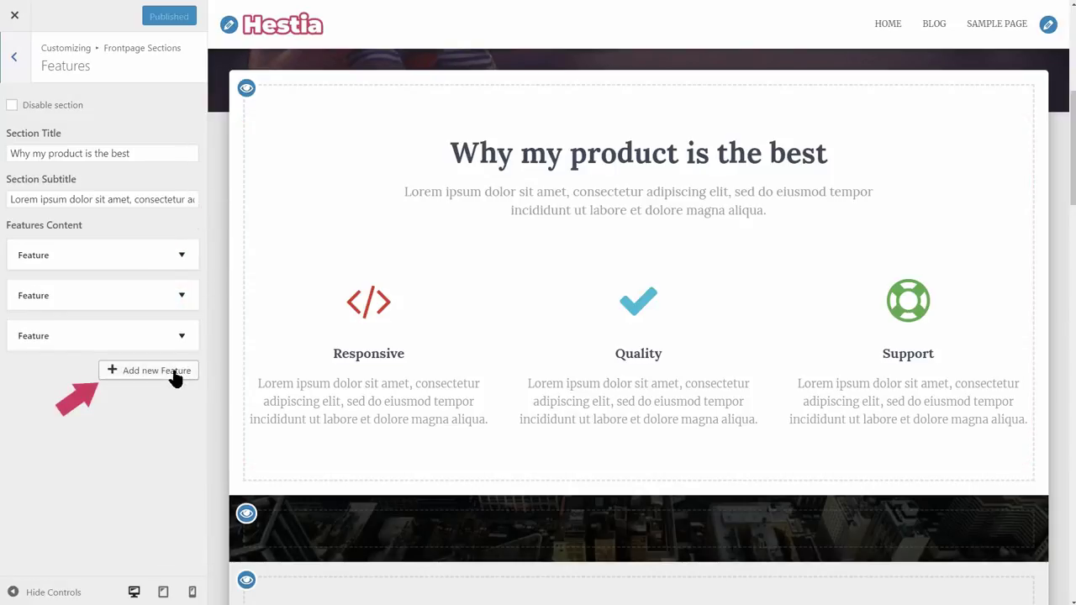
pyautogui.click(176, 378)
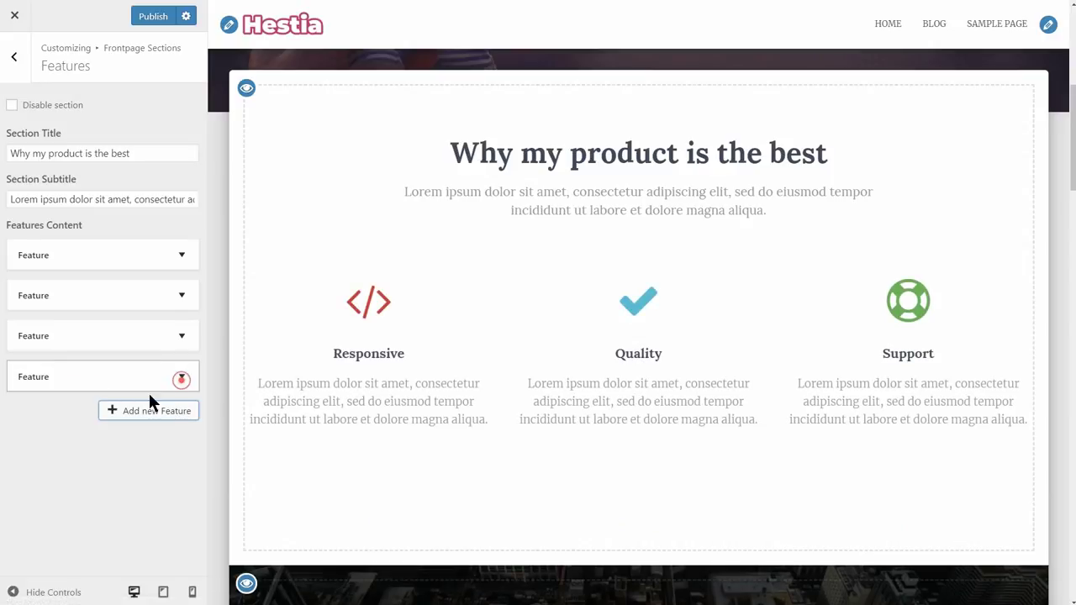
pyautogui.click(42, 517)
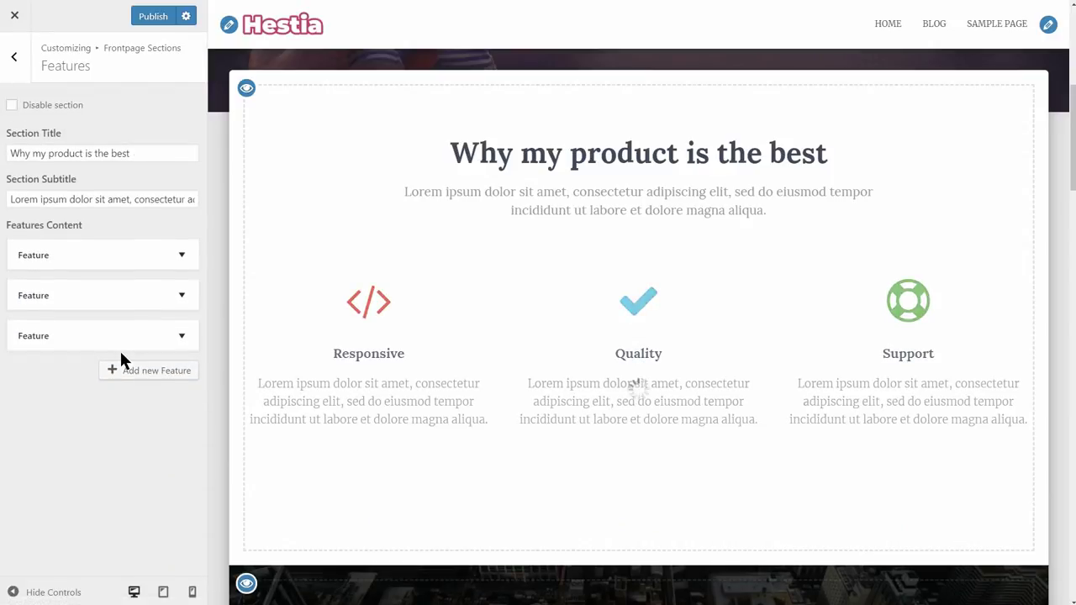
# - Select the Features title and subtitle text, then expand the Responsive feature
pyautogui.click(156, 153)
pyautogui.tripleClick(70, 153)
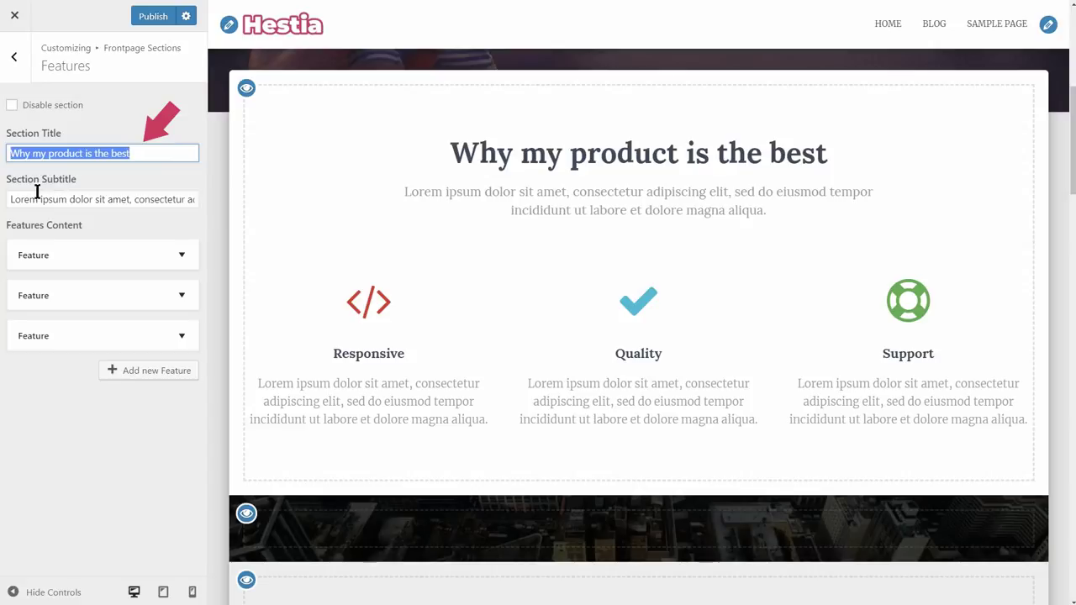
pyautogui.moveTo(12, 199); pyautogui.dragTo(204, 375)
pyautogui.click(180, 254)
# - Change the Responsive feature's icon to fa-twitter-square
pyautogui.click(80, 286)
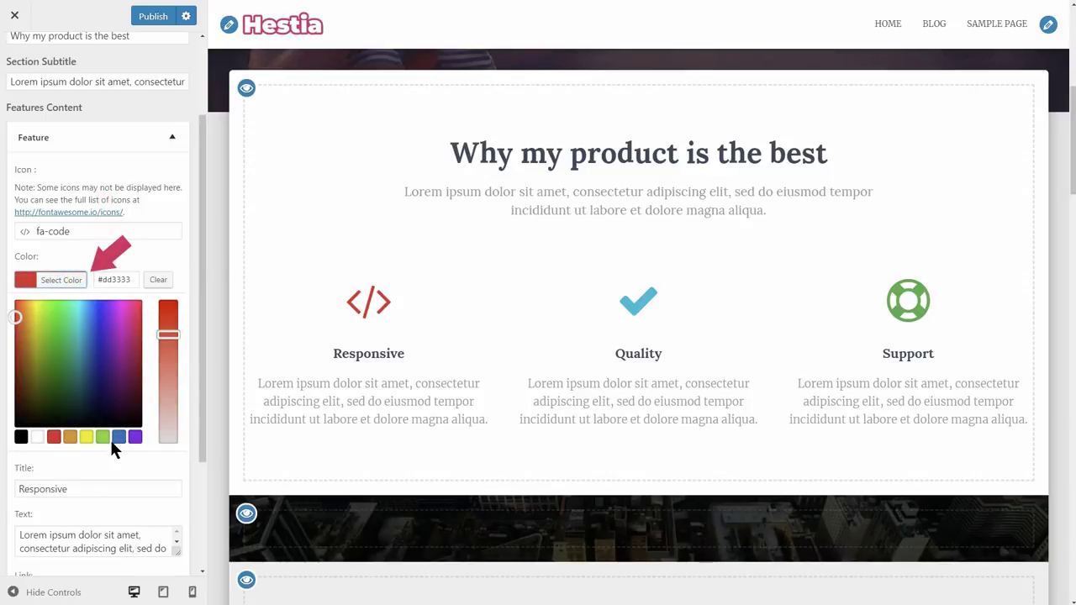
pyautogui.click(107, 349)
pyautogui.click(106, 435)
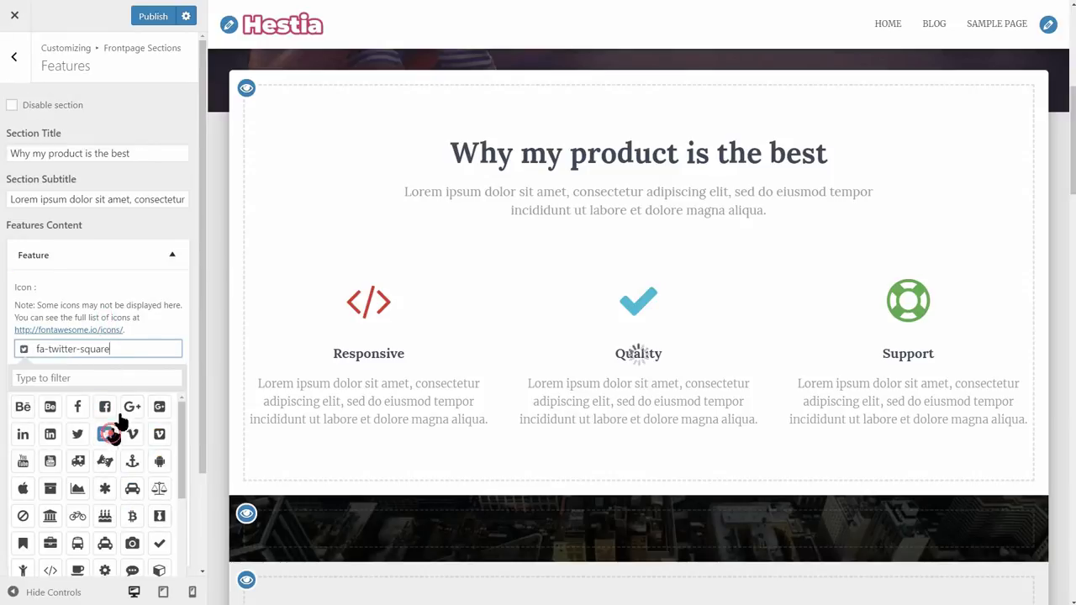
pyautogui.click(155, 343)
# - Change the Responsive feature's link to #about and test it in the preview
pyautogui.doubleClick(115, 442)
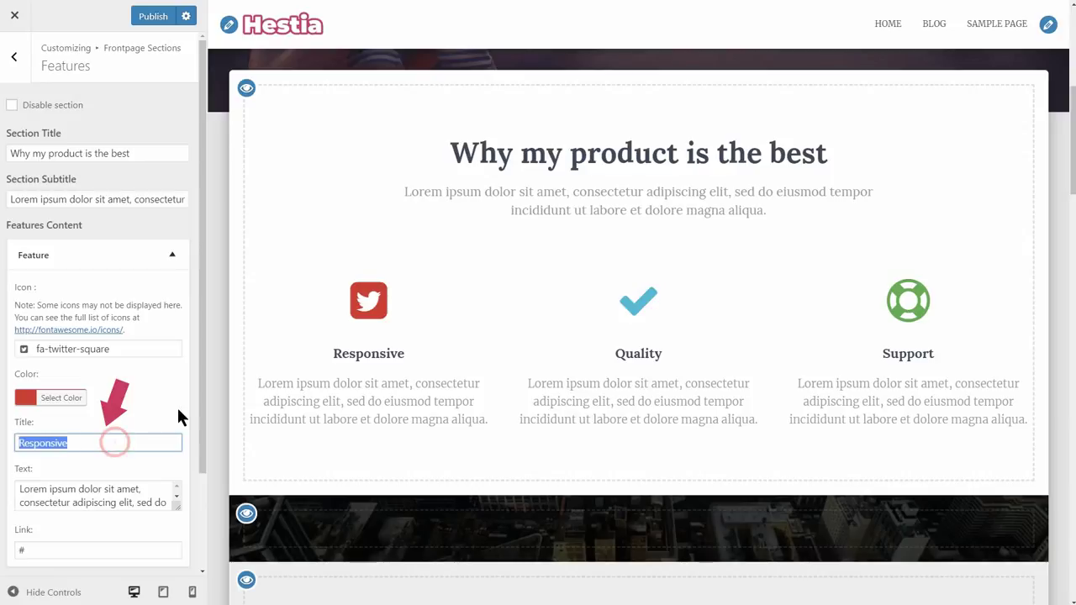
pyautogui.scroll(-2, 120, 378)
pyautogui.click(106, 373)
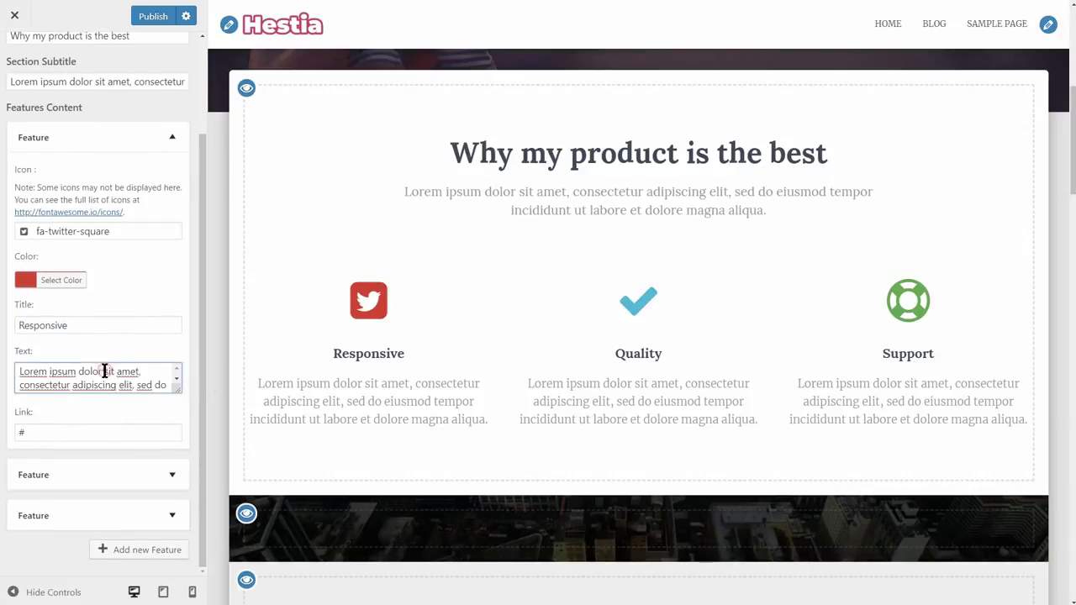
pyautogui.click(40, 434)
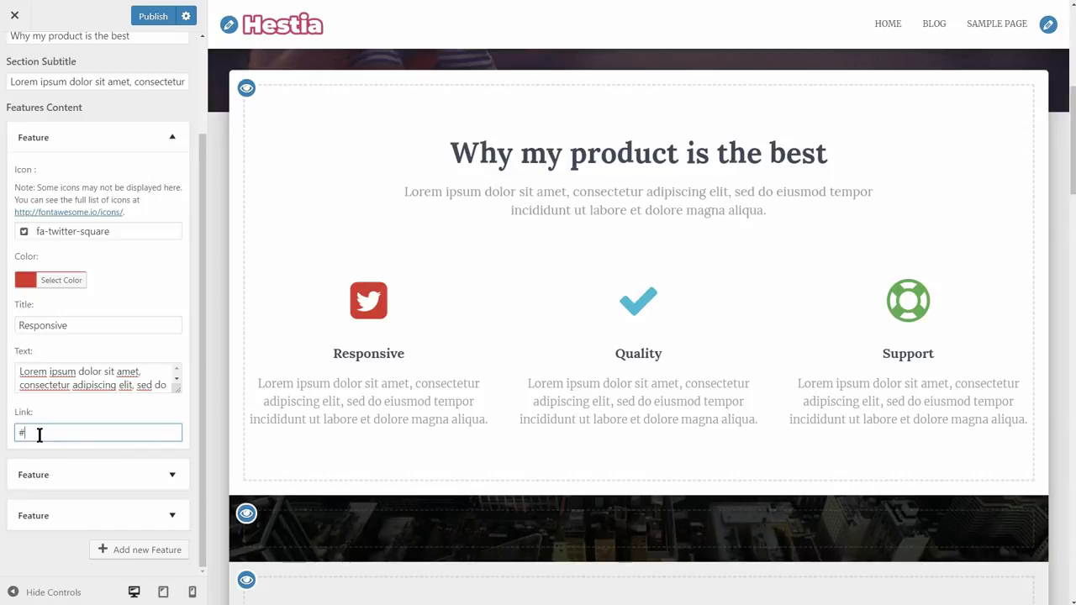
pyautogui.moveTo(36, 434); pyautogui.dragTo(11, 432)
pyautogui.press('BackSpace')
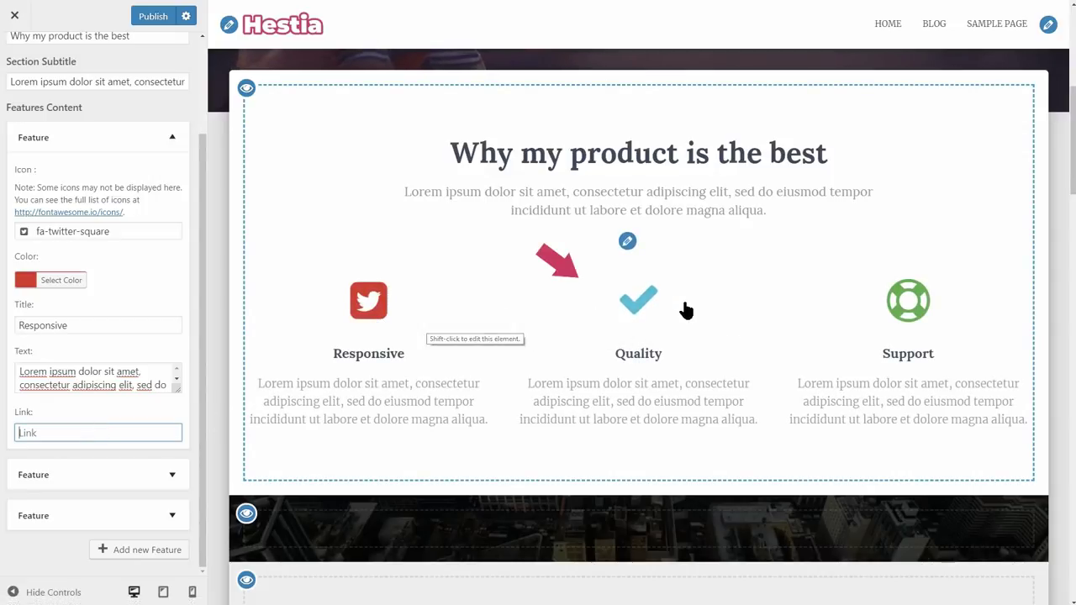
pyautogui.write('#')
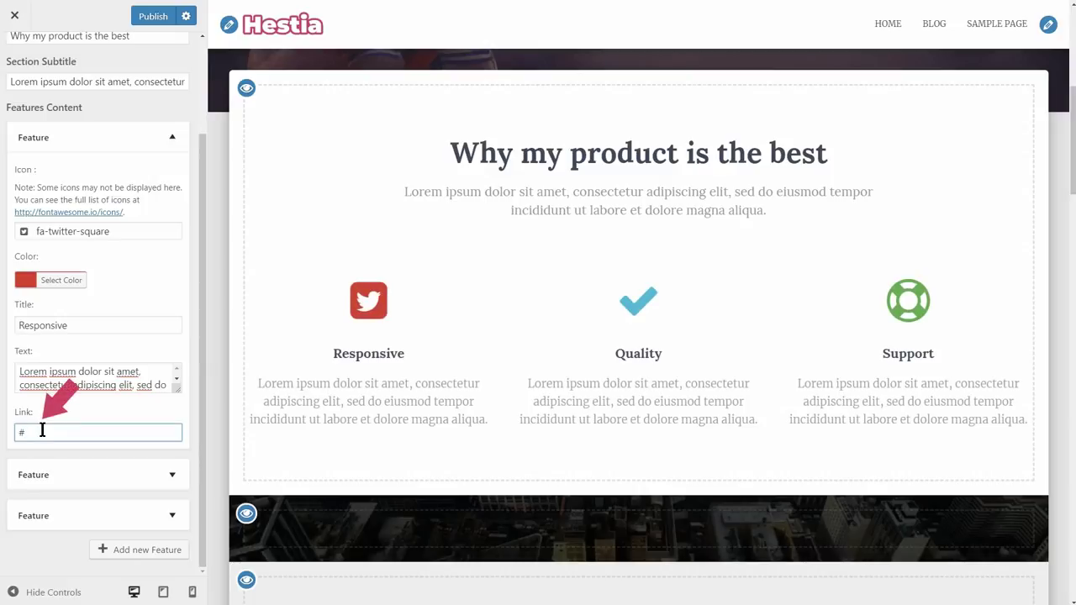
pyautogui.write('about')
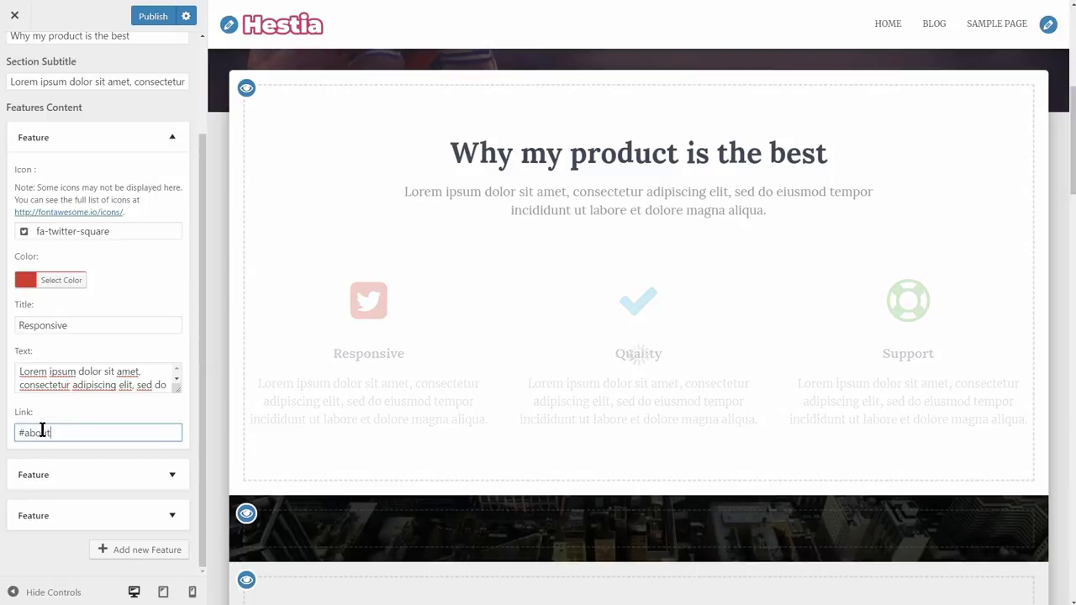
pyautogui.click(380, 296)
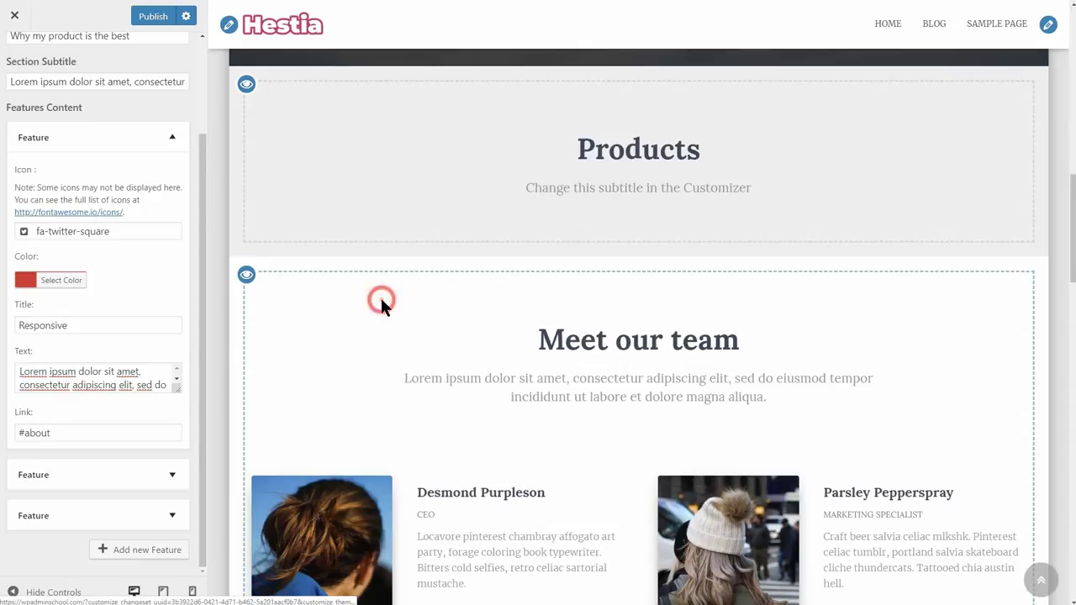
pyautogui.scroll(4, 380, 307)
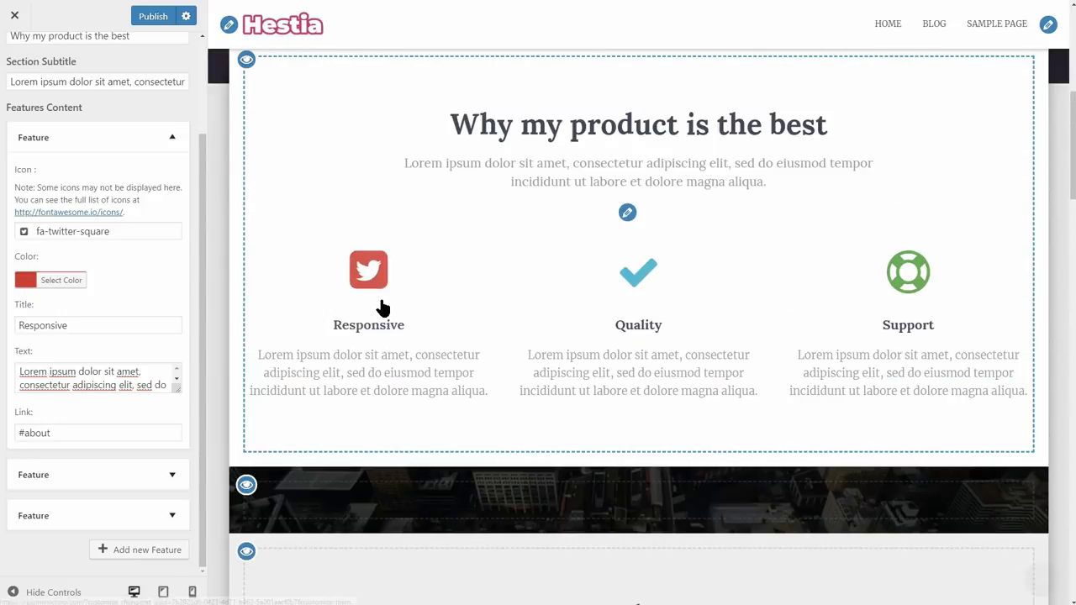
# - Restore the Responsive feature's link to # and collapse its settings
pyautogui.tripleClick(79, 433)
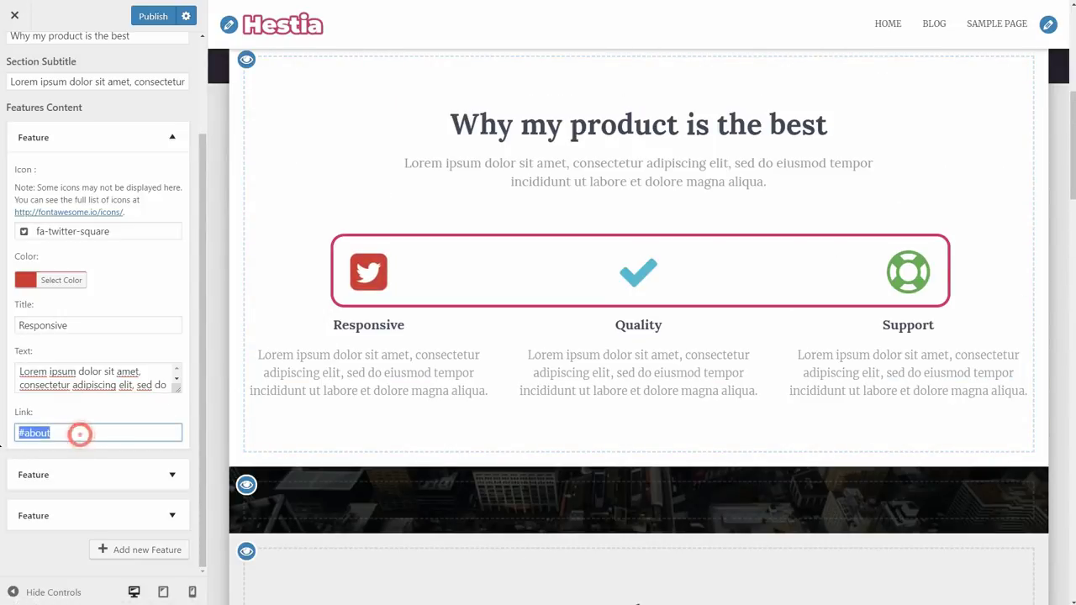
pyautogui.press('BackSpace')
pyautogui.write('#')
pyautogui.click(173, 141)
# - Inspect the Quality and Support features, then publish the feature changes
pyautogui.click(180, 294)
pyautogui.moveTo(202, 296); pyautogui.dragTo(210, 395)
pyautogui.click(172, 213)
pyautogui.click(172, 335)
pyautogui.click(173, 196)
pyautogui.click(172, 335)
pyautogui.click(153, 17)
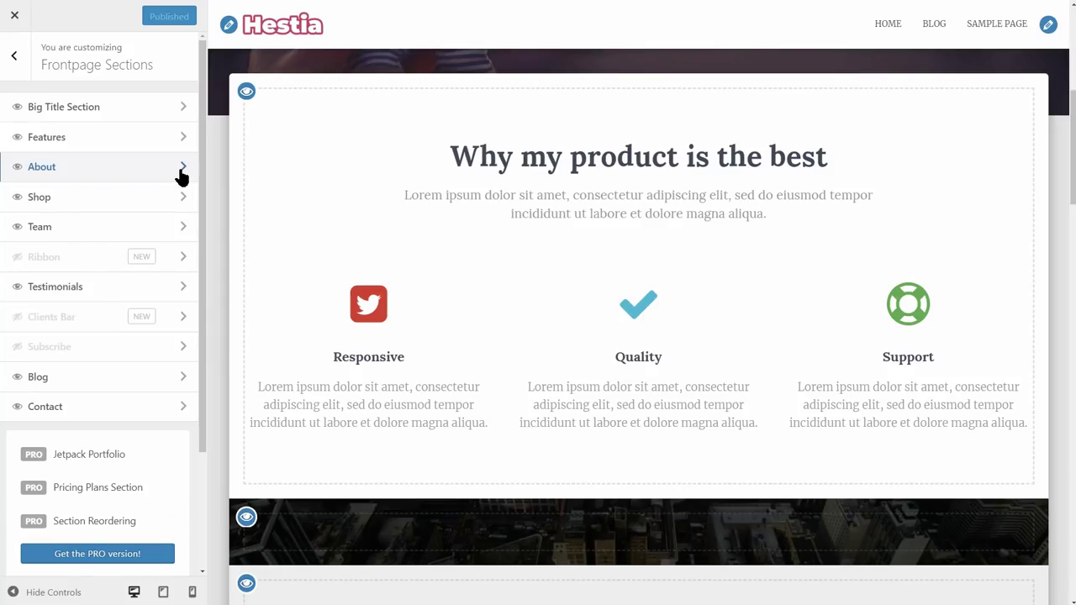
# - Keep the aerial city photo as the About background and open the About Content editor
pyautogui.click(180, 168)
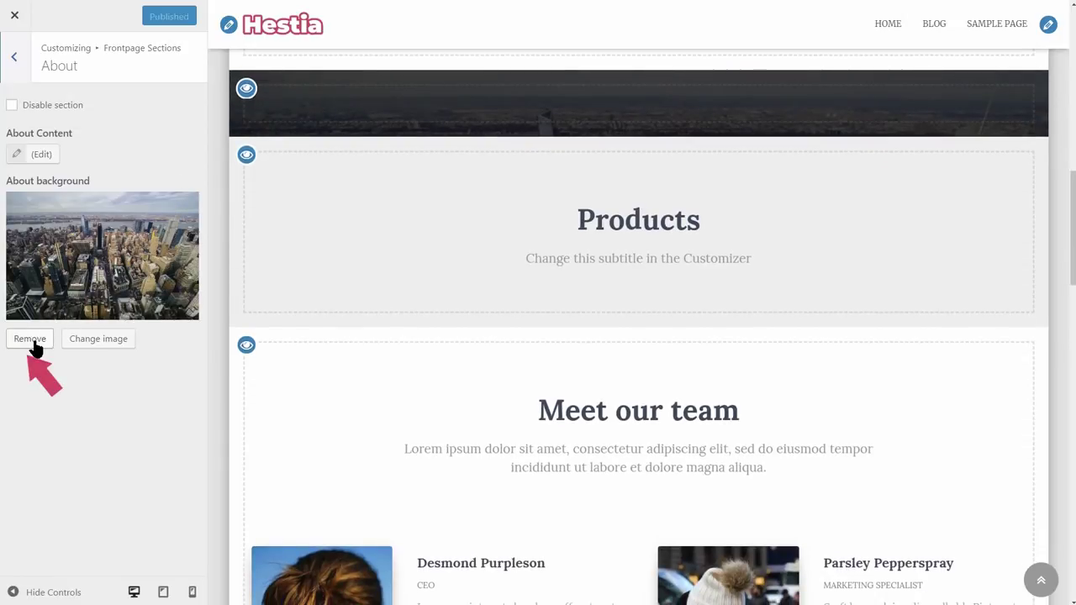
pyautogui.click(118, 342)
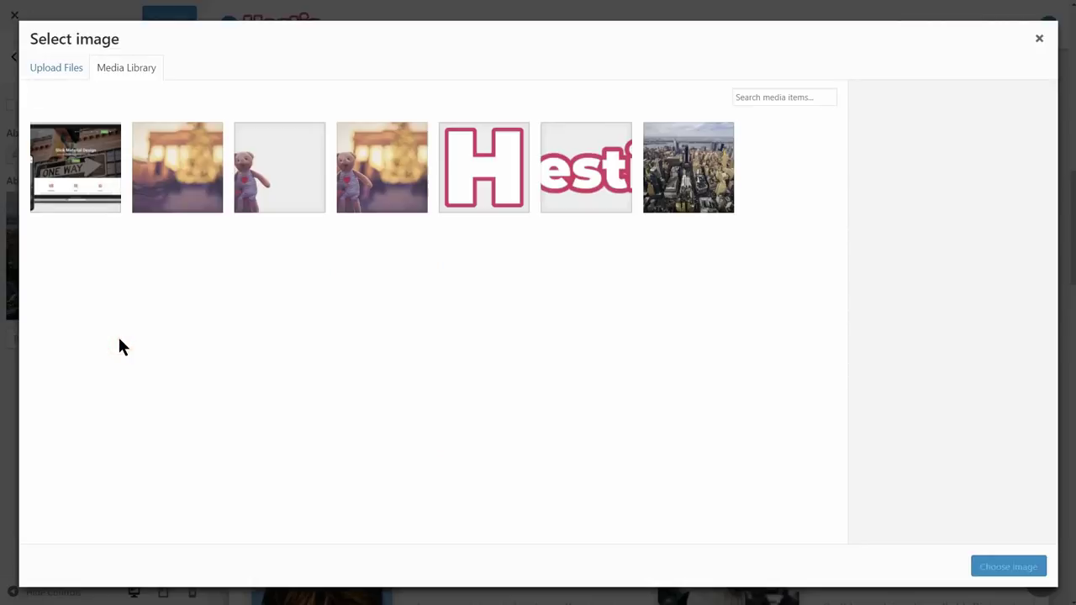
pyautogui.click(679, 190)
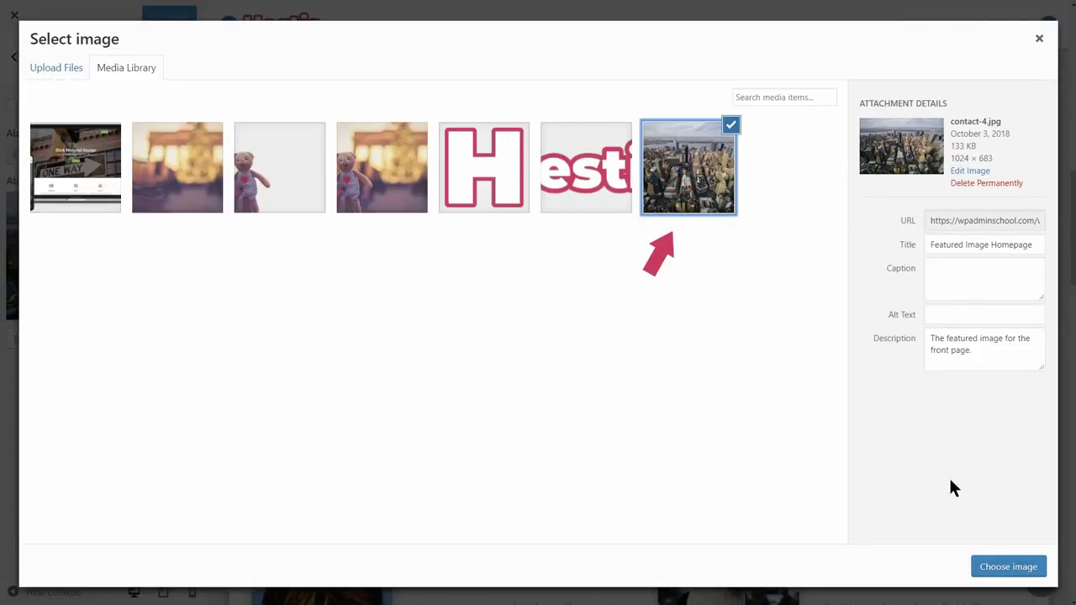
pyautogui.click(1008, 569)
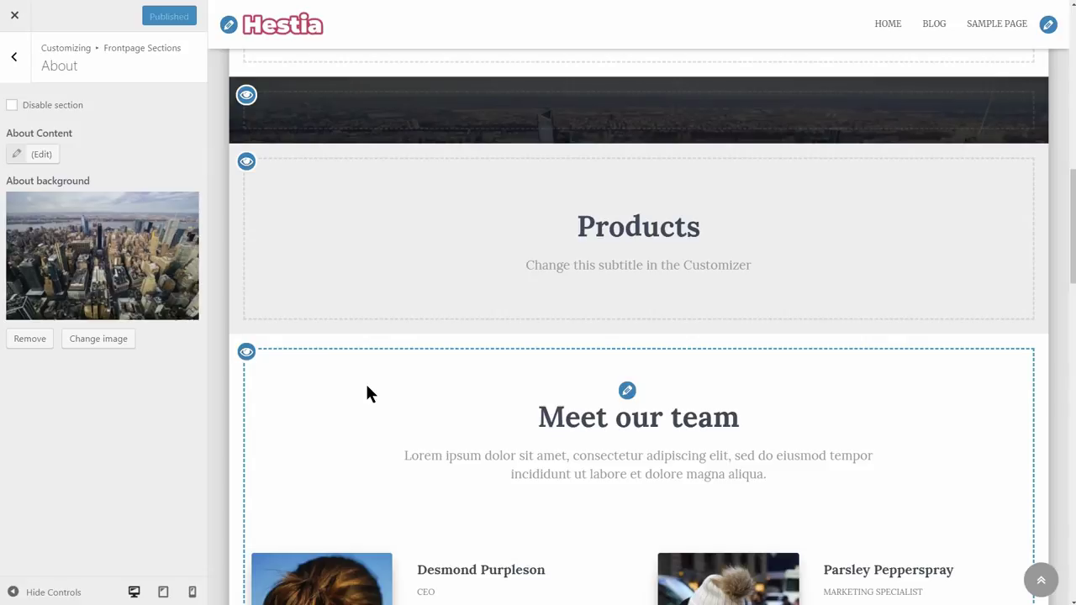
pyautogui.click(41, 157)
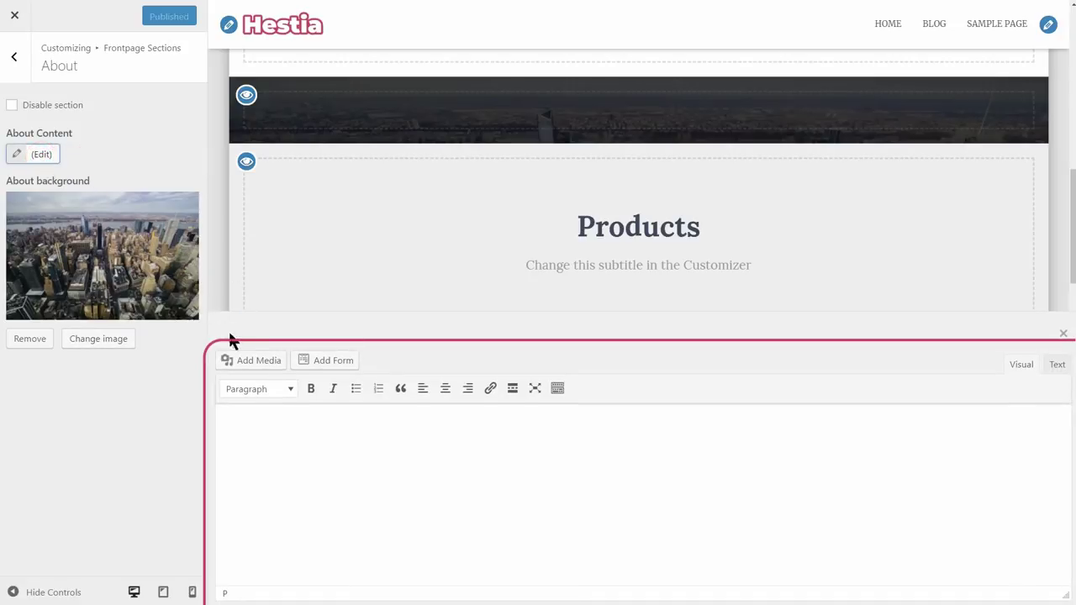
# - Insert the devices-2 image into the About content, close the editor, and publish
pyautogui.click(260, 364)
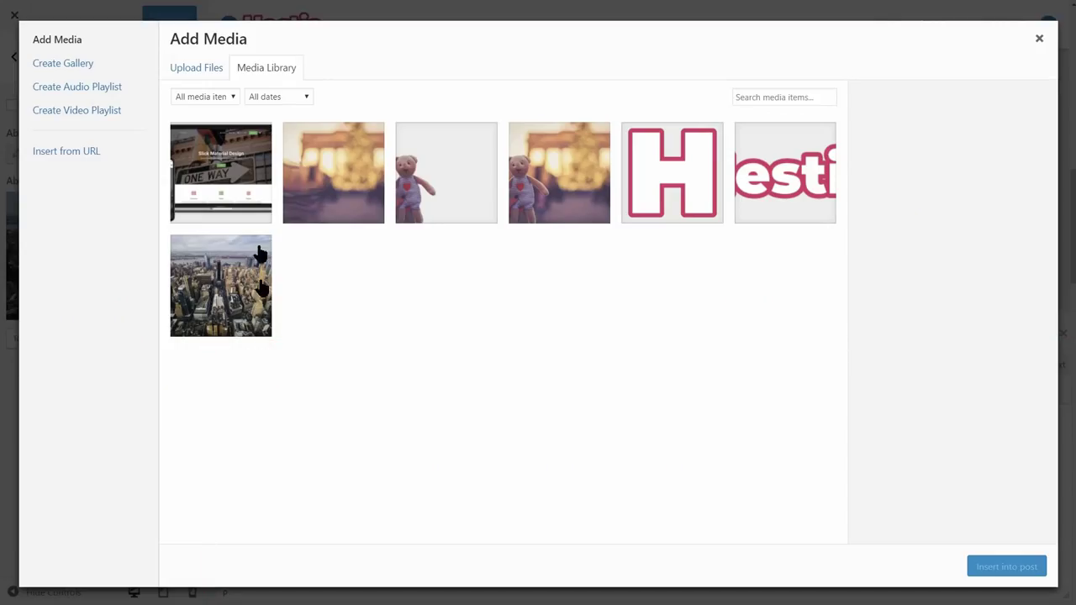
pyautogui.click(244, 176)
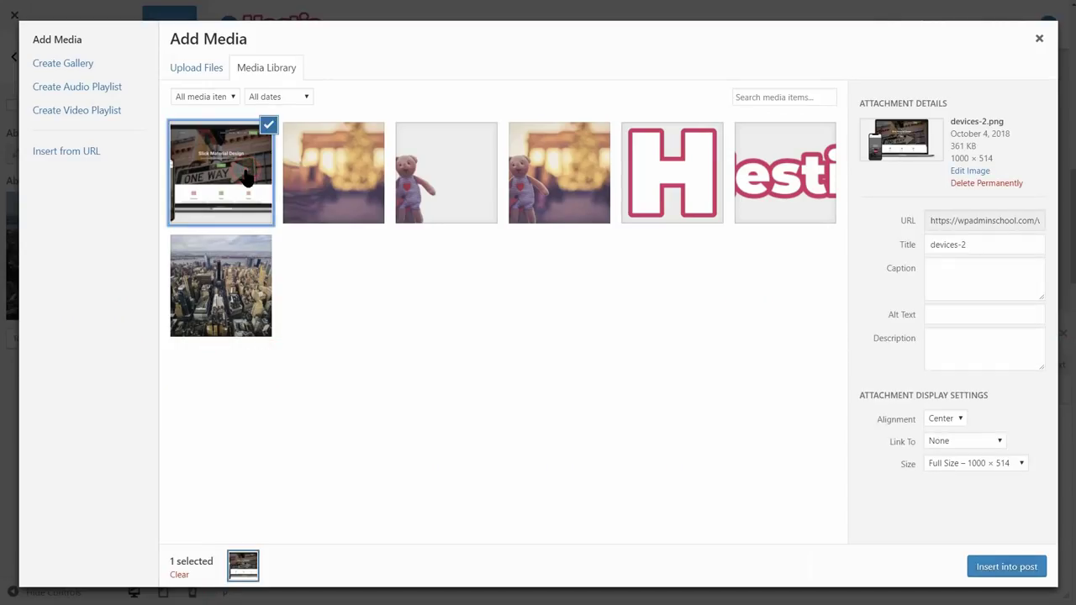
pyautogui.click(1001, 567)
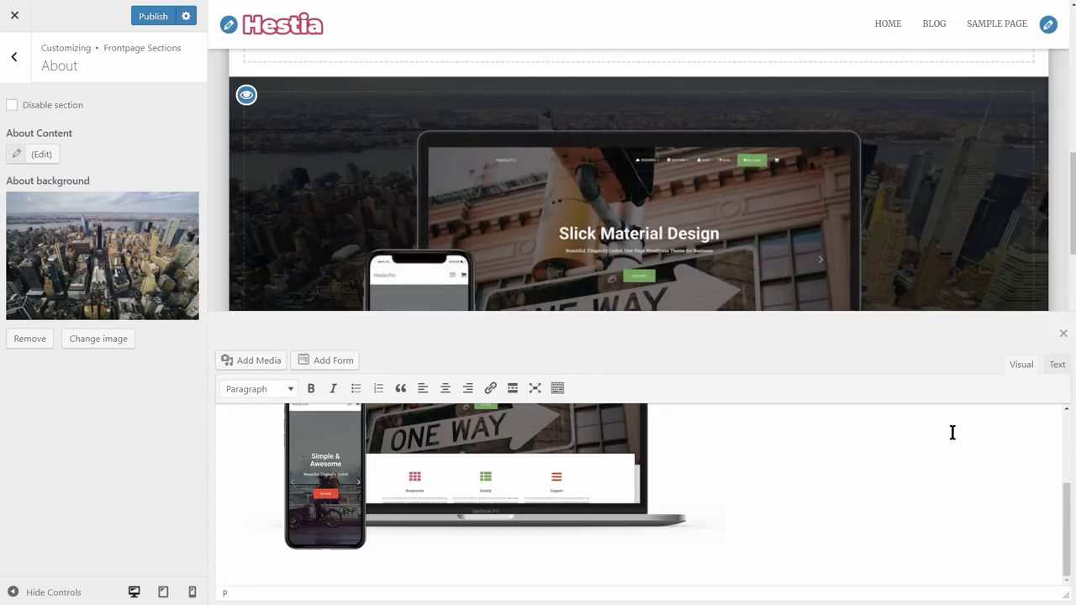
pyautogui.click(1063, 335)
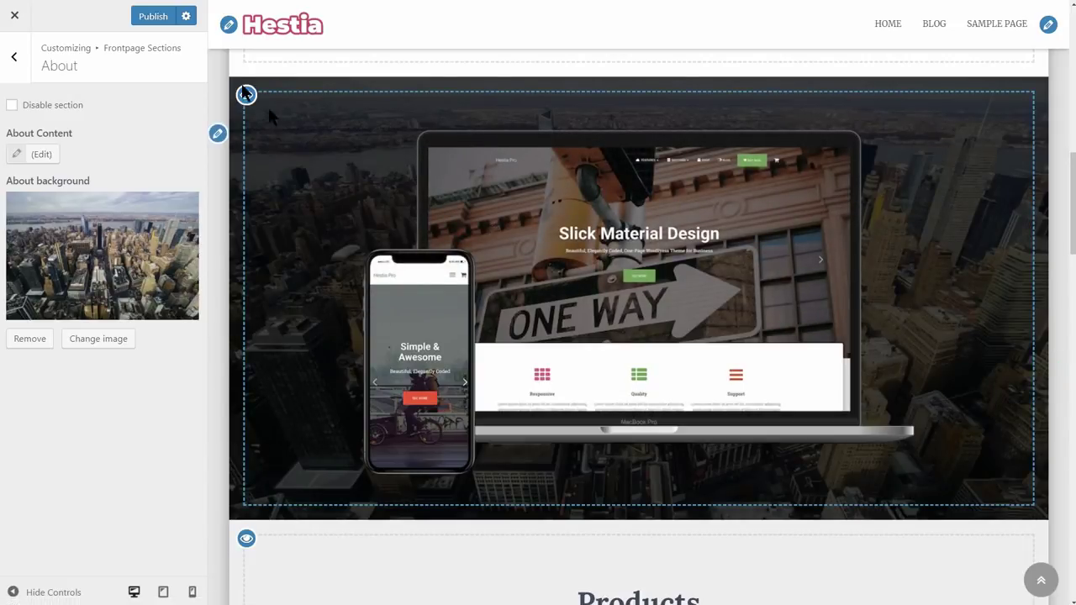
pyautogui.click(159, 18)
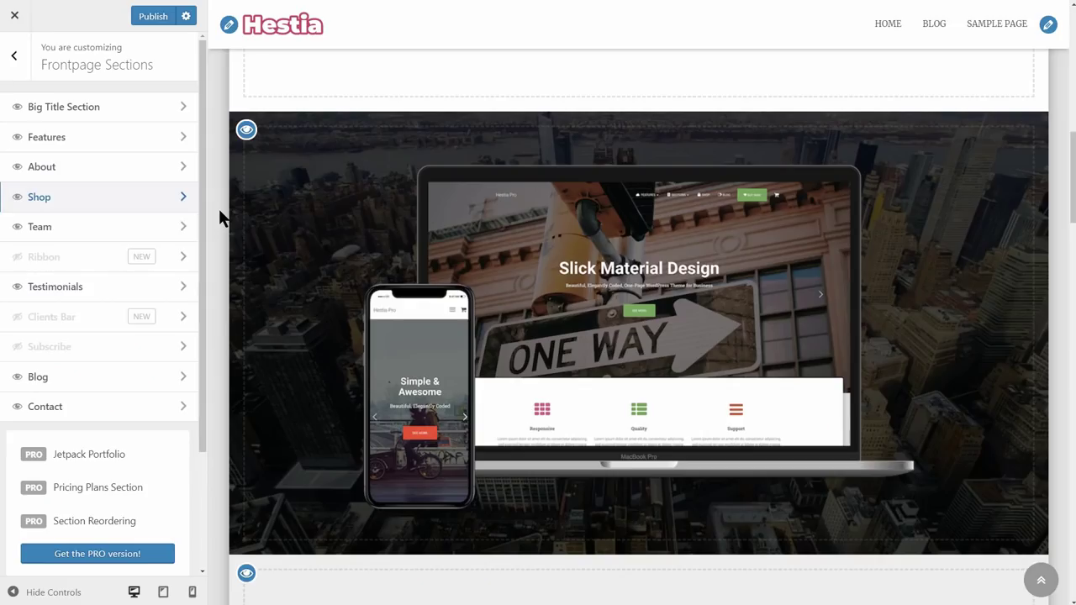
# - Set the Shop section's Number of Items to 3
pyautogui.click(185, 200)
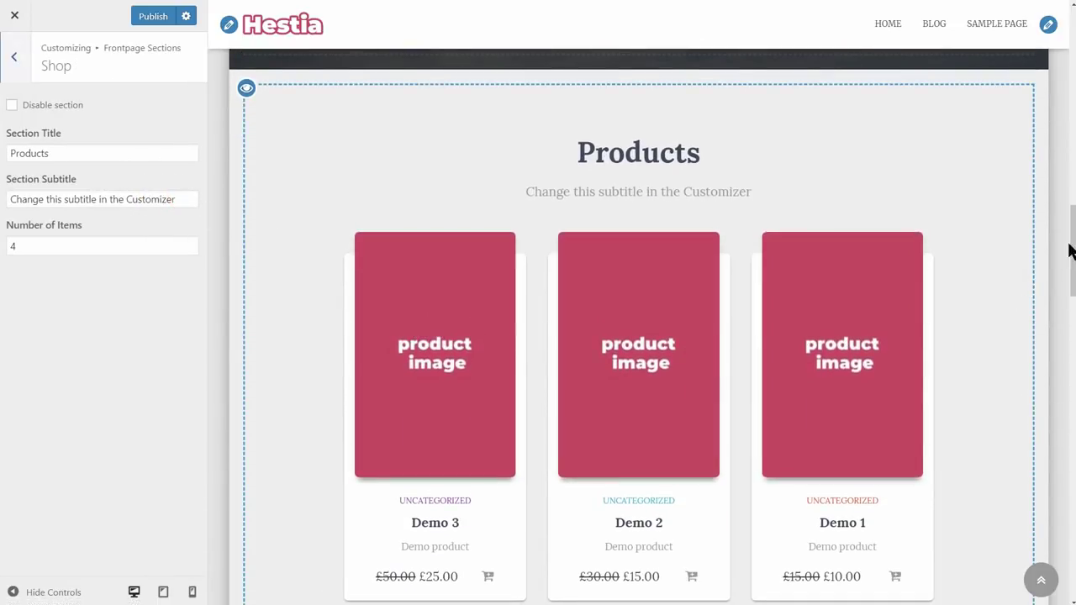
pyautogui.moveTo(1074, 245); pyautogui.dragTo(1074, 254)
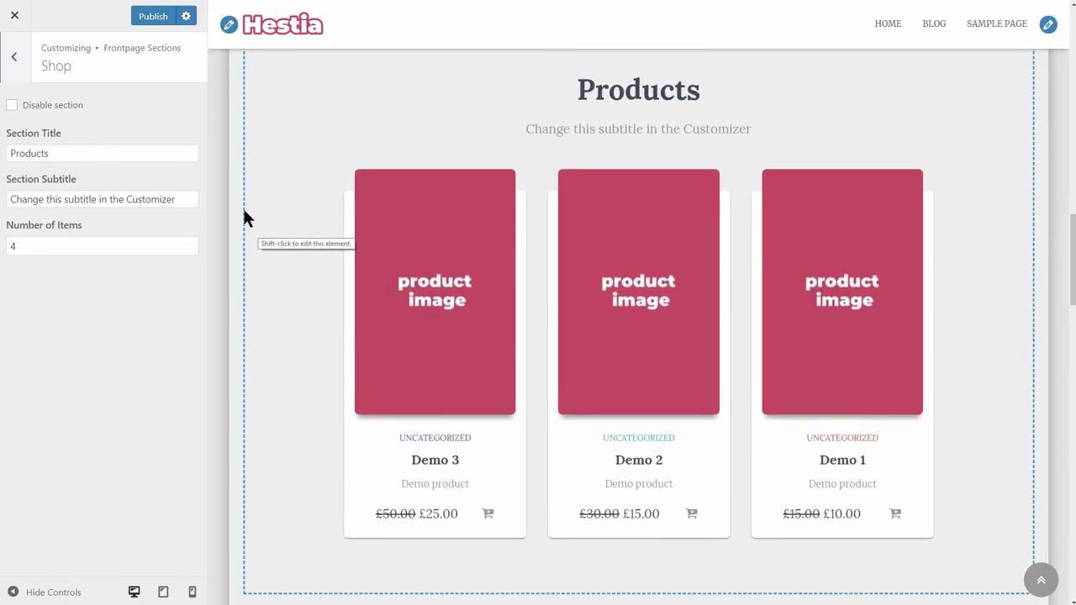
pyautogui.moveTo(109, 155); pyautogui.dragTo(12, 152)
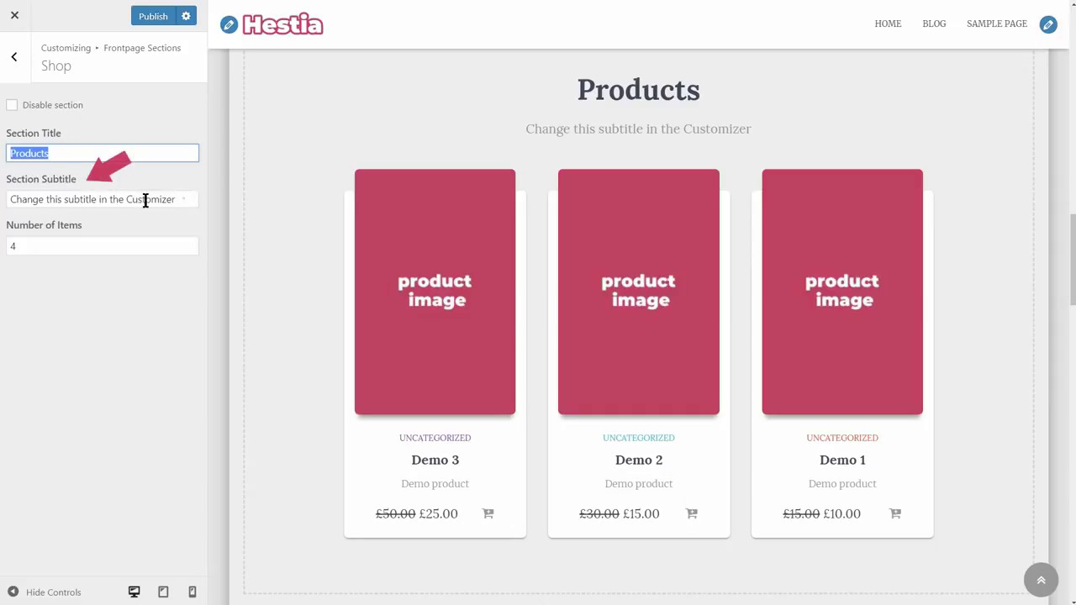
pyautogui.moveTo(180, 199); pyautogui.dragTo(2, 213)
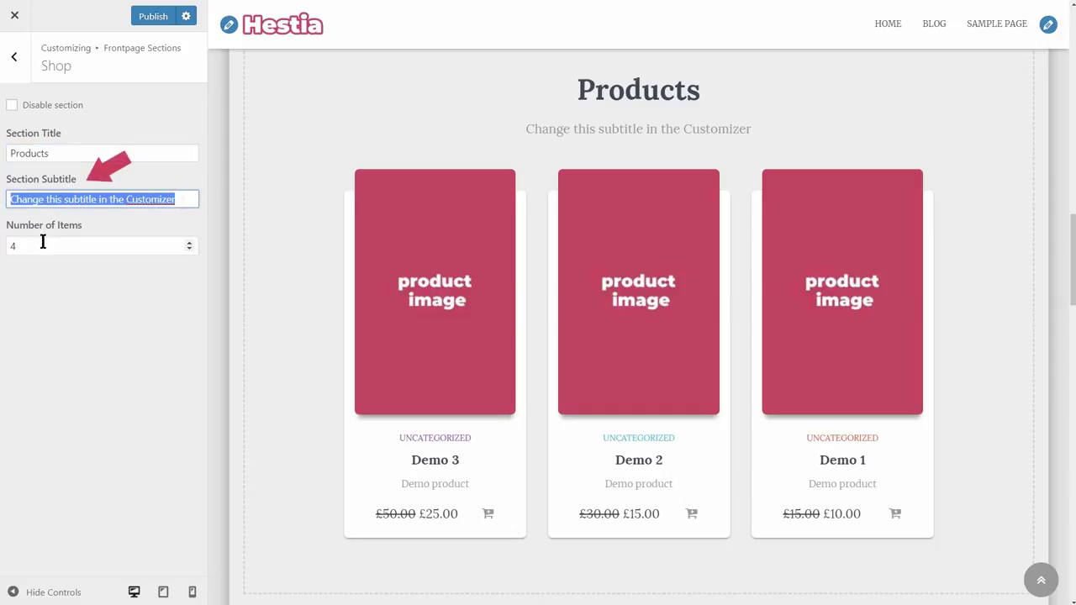
pyautogui.click(190, 242)
pyautogui.click(190, 247)
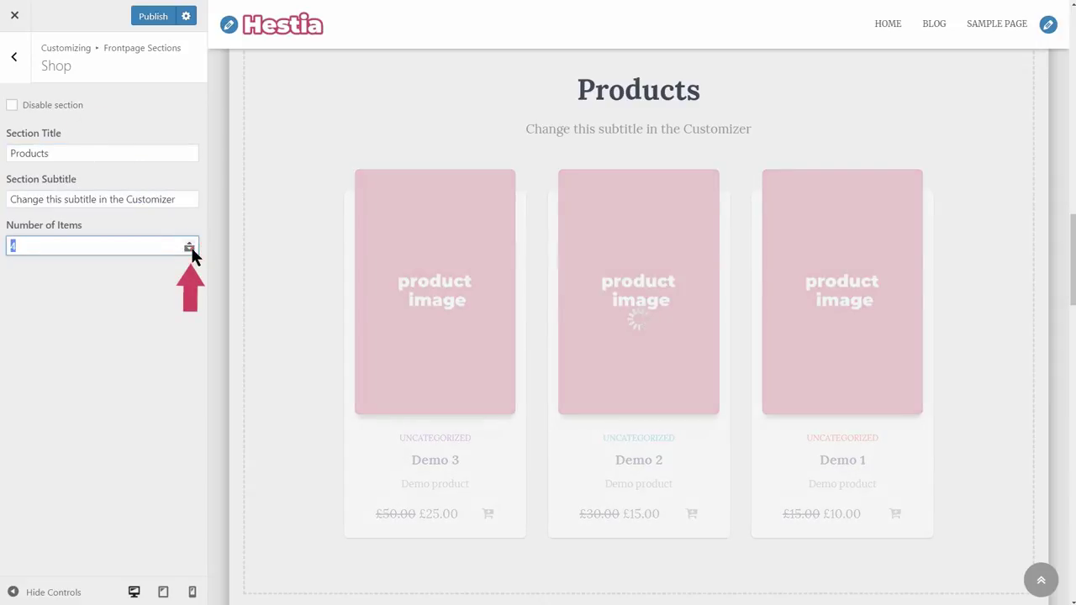
pyautogui.click(189, 247)
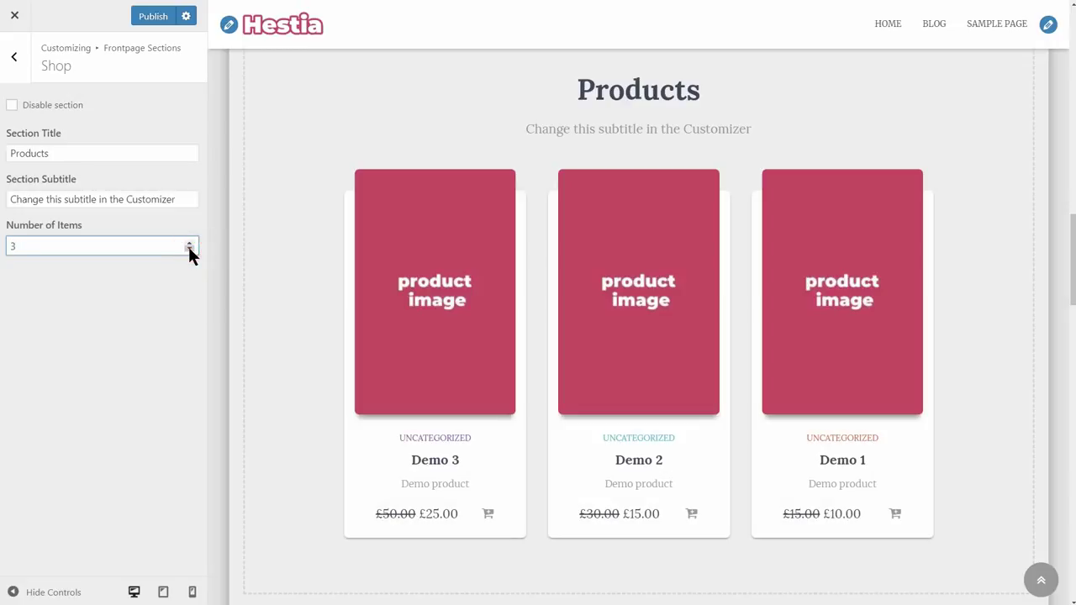
pyautogui.click(184, 303)
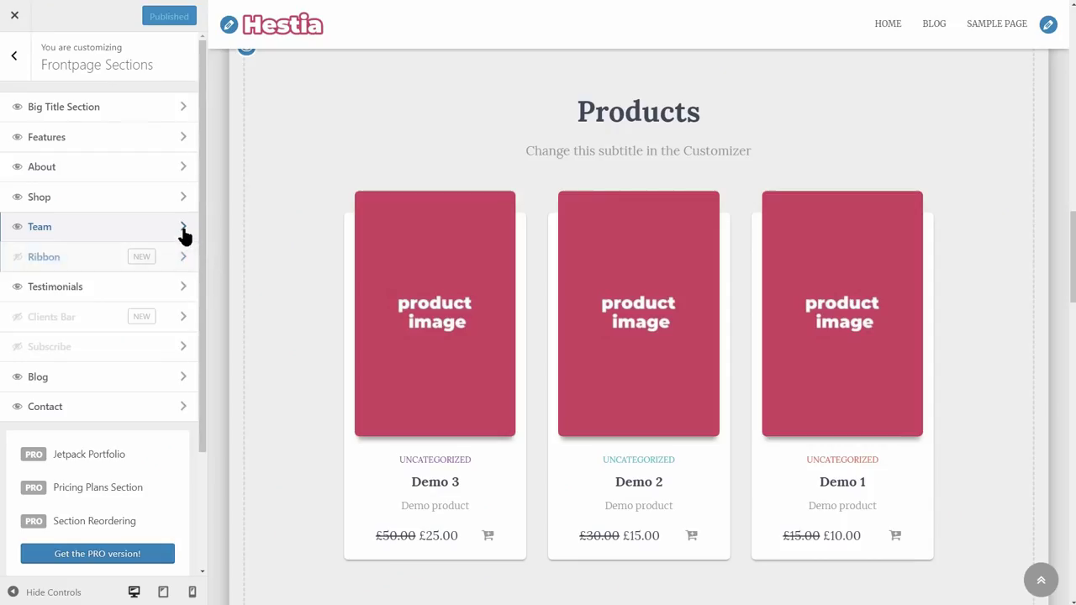
pyautogui.click(181, 229)
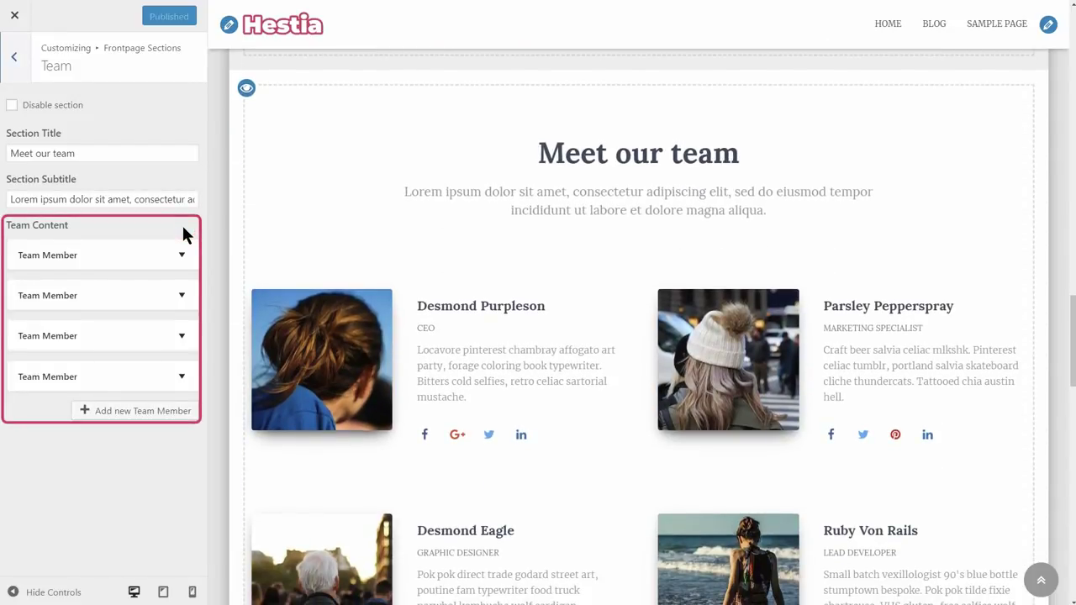
# - Add a fifth team member, then delete it again
pyautogui.click(180, 294)
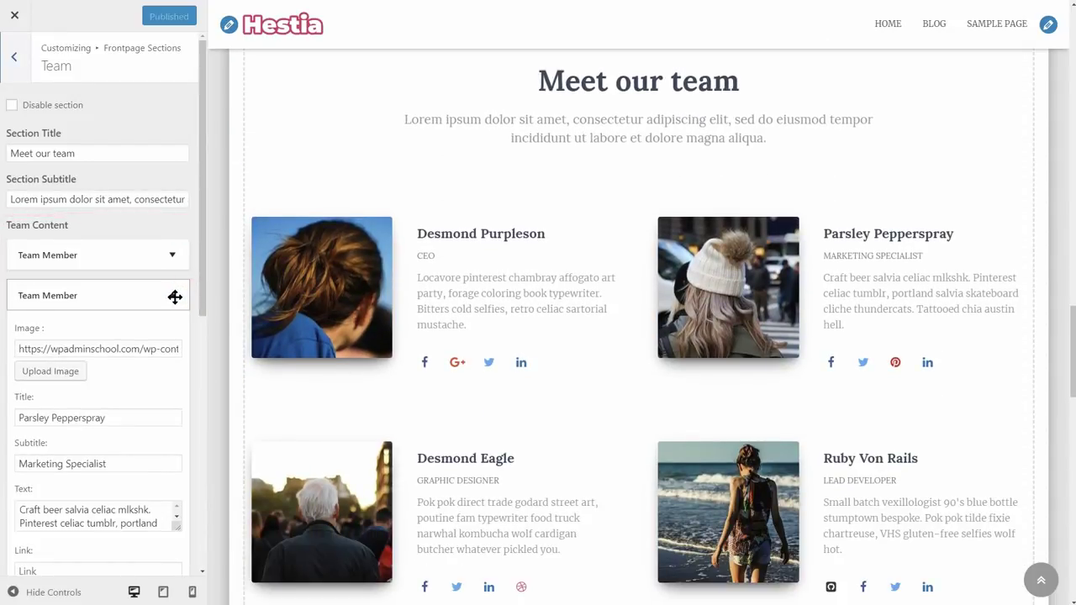
pyautogui.click(175, 296)
pyautogui.click(161, 413)
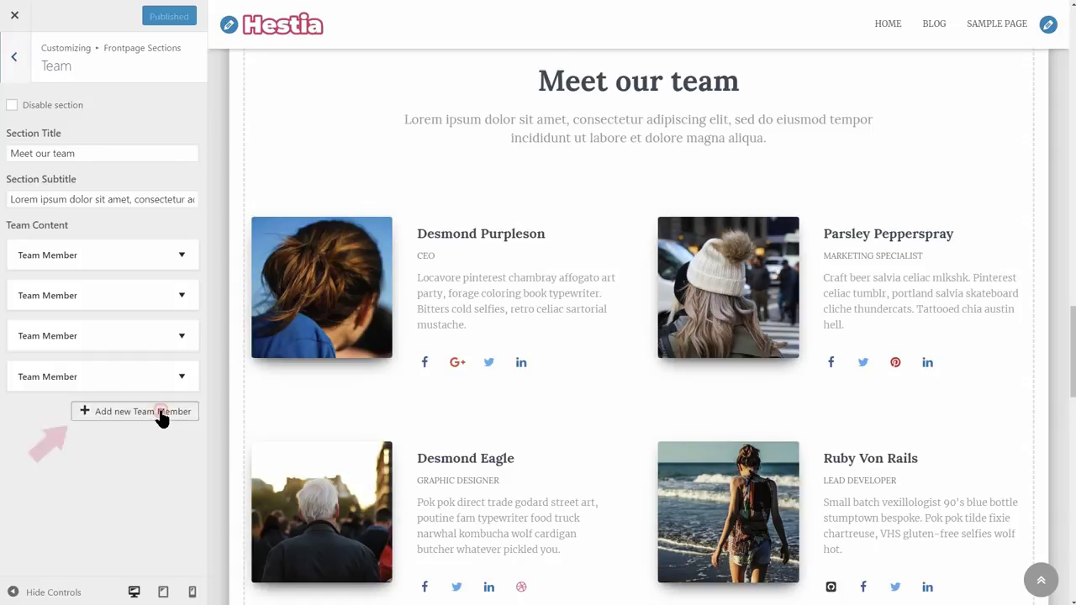
pyautogui.click(175, 415)
pyautogui.moveTo(199, 358); pyautogui.dragTo(202, 474)
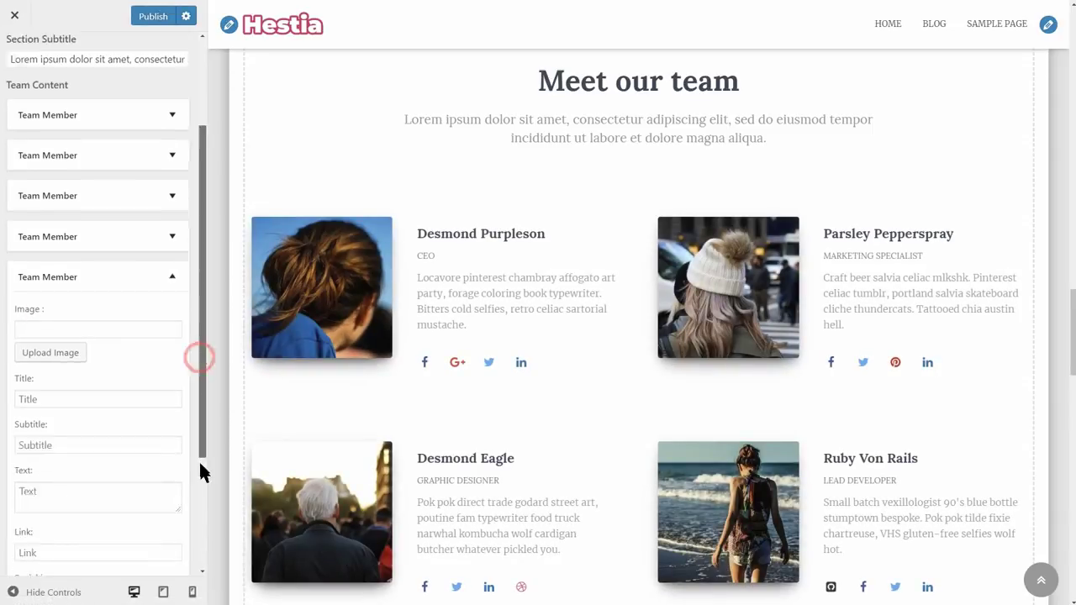
pyautogui.scroll(-3, 84, 504)
pyautogui.click(24, 527)
# - Expand the first team member and open the media library for their photo
pyautogui.click(96, 155)
pyautogui.moveTo(66, 158); pyautogui.dragTo(206, 335)
pyautogui.click(190, 253)
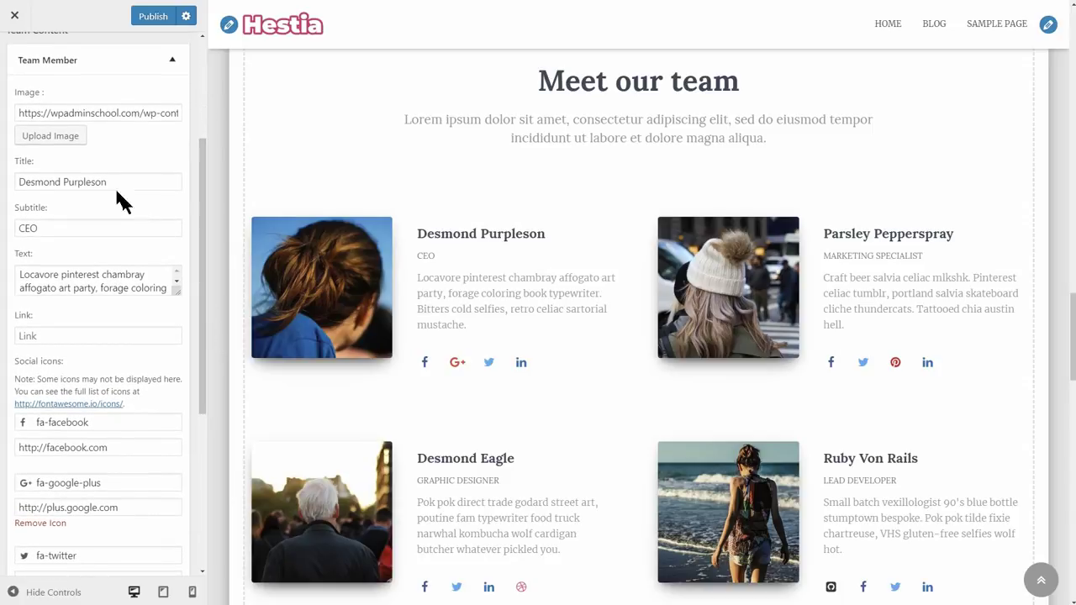
pyautogui.click(75, 139)
# - Give the first team member the layer-2 teddy-bear photo and rename them Bear
pyautogui.click(555, 207)
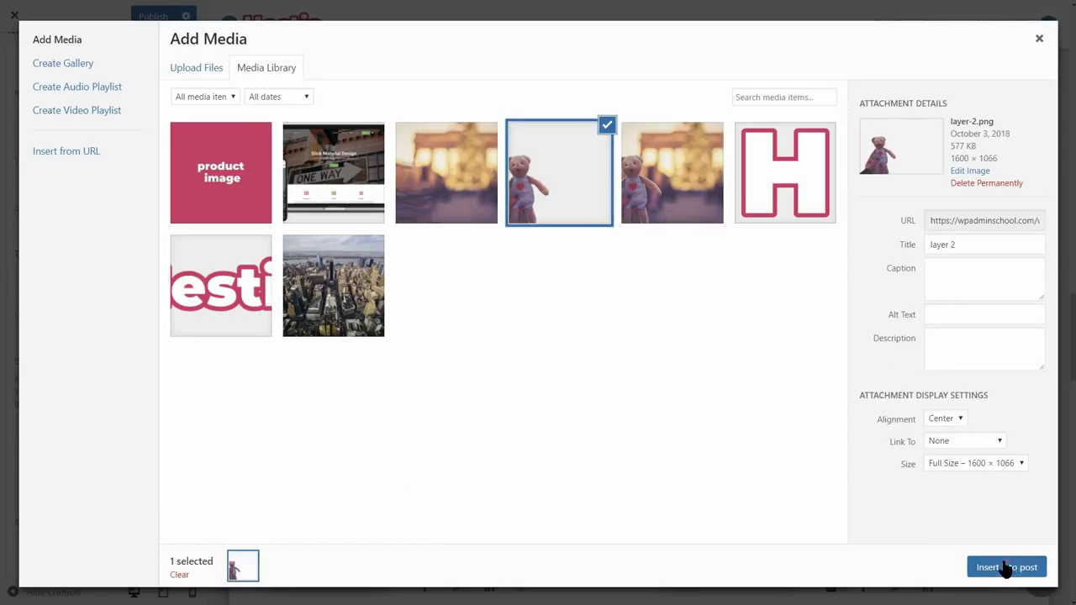
pyautogui.click(1006, 568)
pyautogui.click(122, 183)
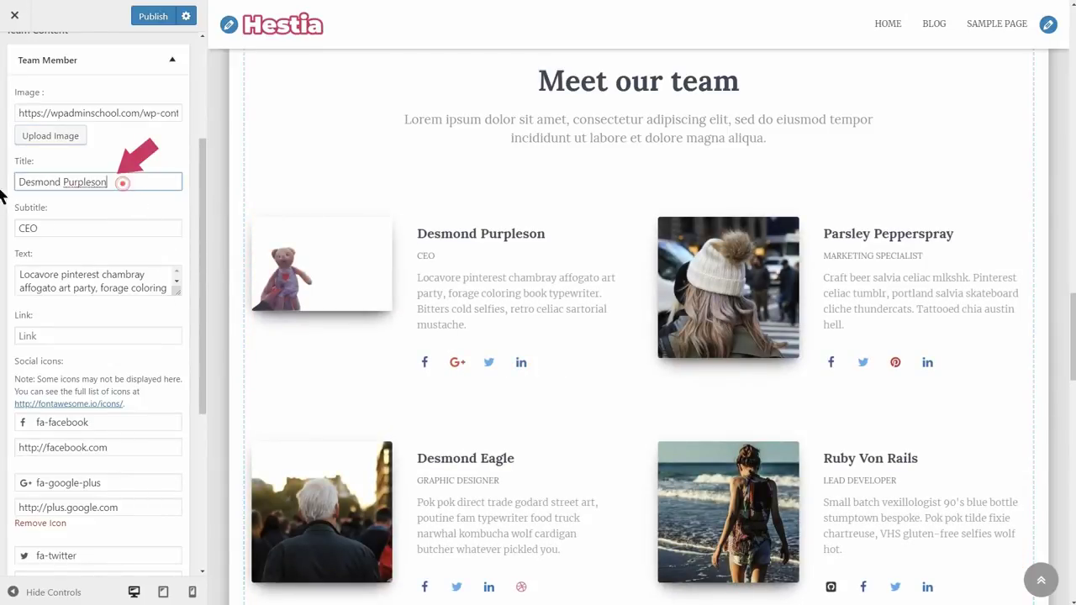
pyautogui.hotkey('ctrl', 'a')
pyautogui.write('Bear')
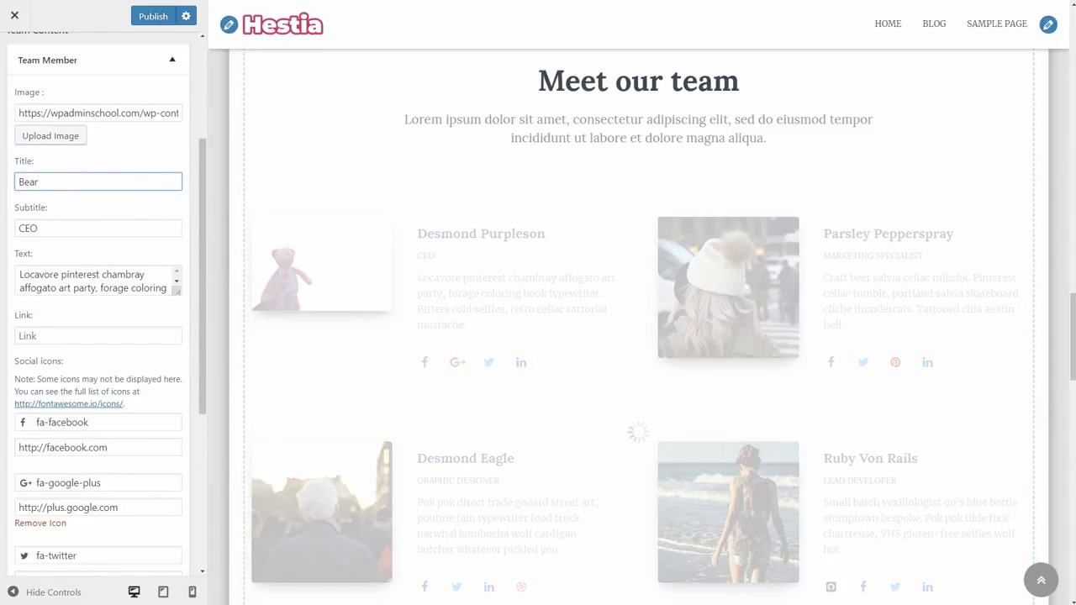
pyautogui.press('Tab')
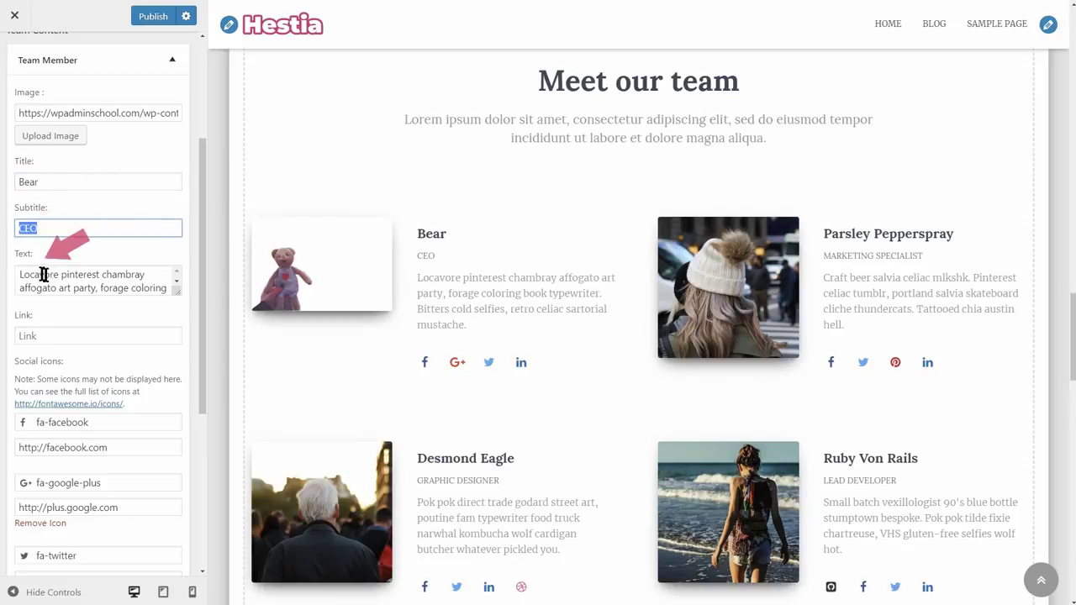
# - Remove the member's LinkedIn, Twitter and Google+ social icons
pyautogui.moveTo(36, 275); pyautogui.dragTo(141, 326)
pyautogui.click(50, 337)
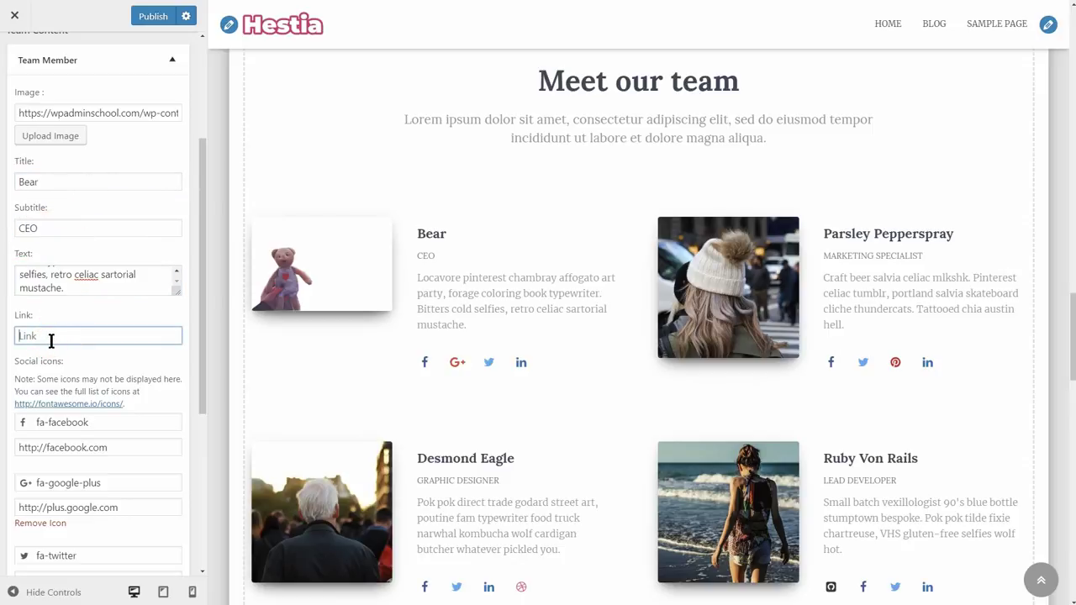
pyautogui.moveTo(202, 284); pyautogui.dragTo(191, 420)
pyautogui.click(105, 151)
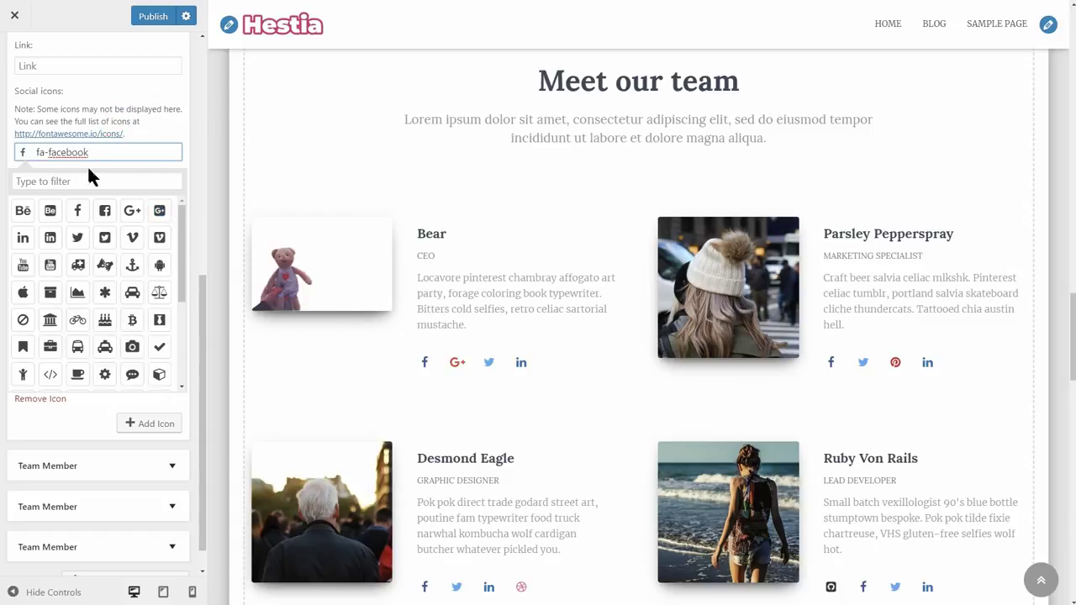
pyautogui.click(145, 134)
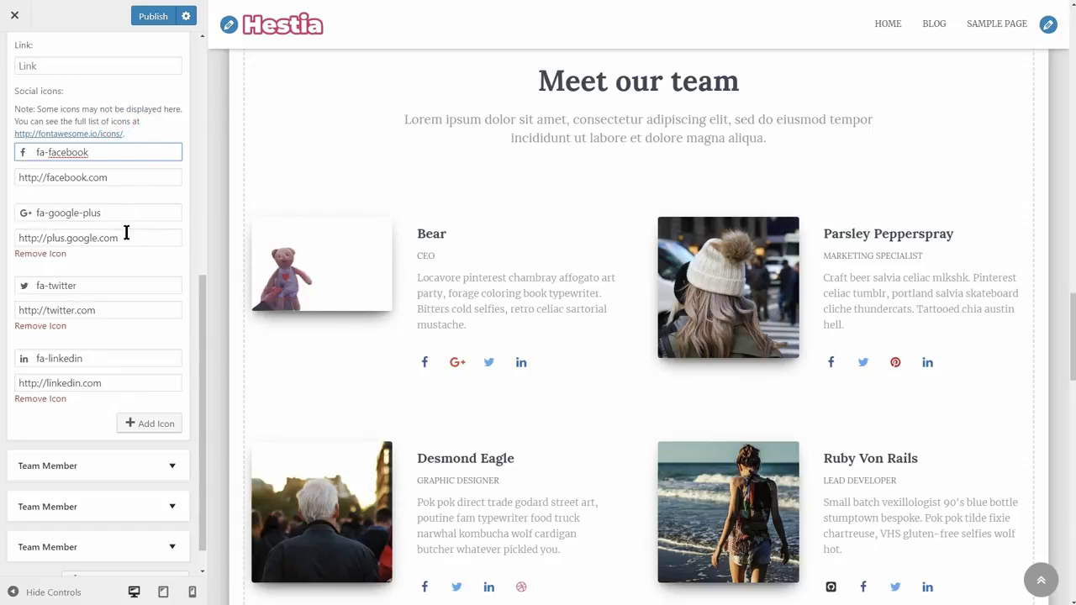
pyautogui.click(48, 400)
pyautogui.click(46, 370)
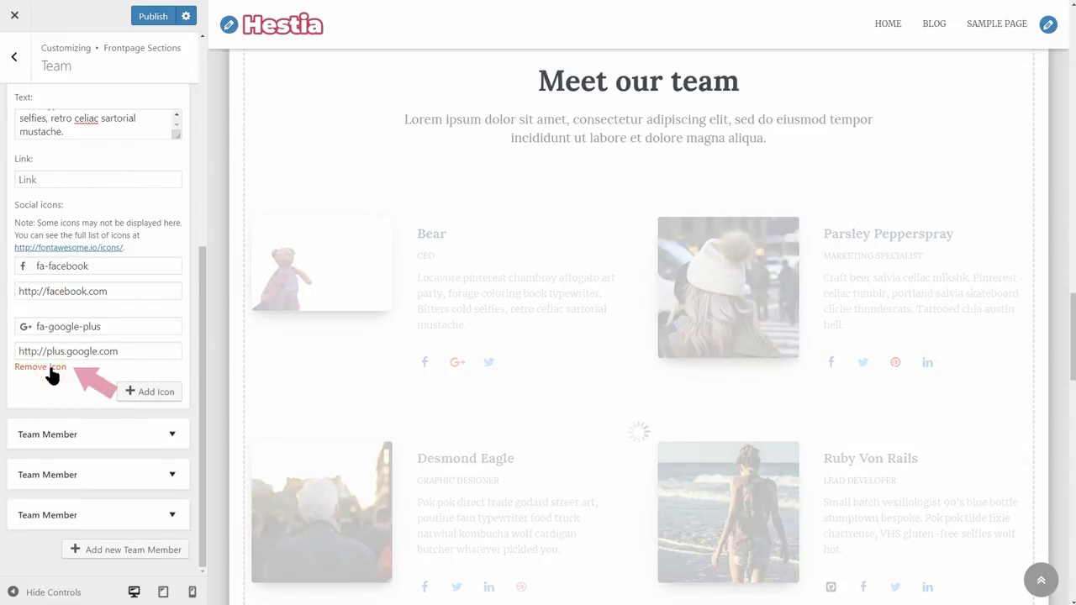
pyautogui.click(49, 370)
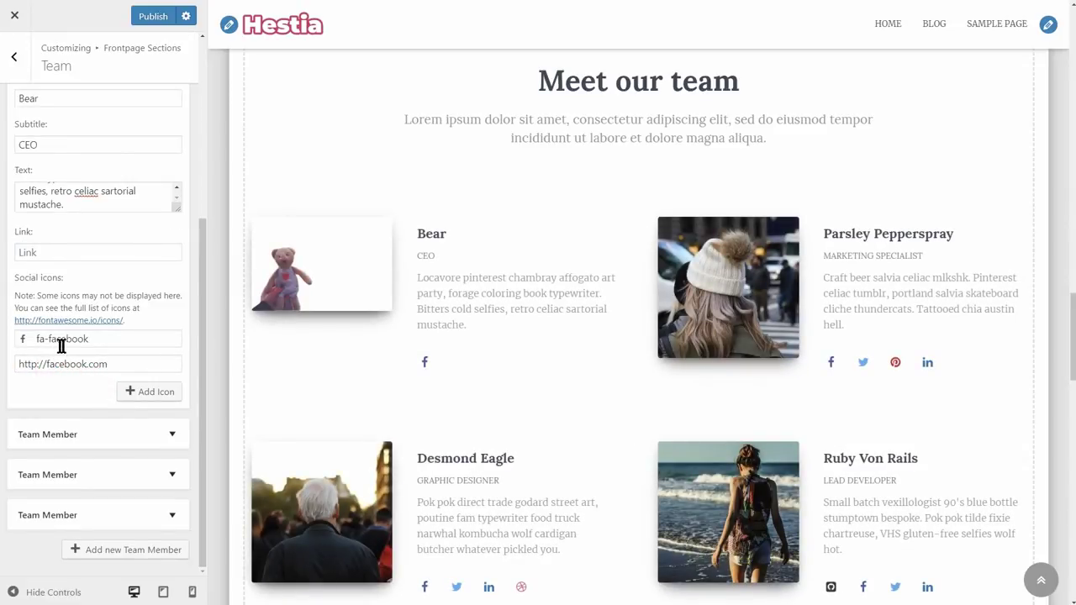
# - Clear the facebook icon's profile URL and publish the team changes
pyautogui.tripleClick(103, 342)
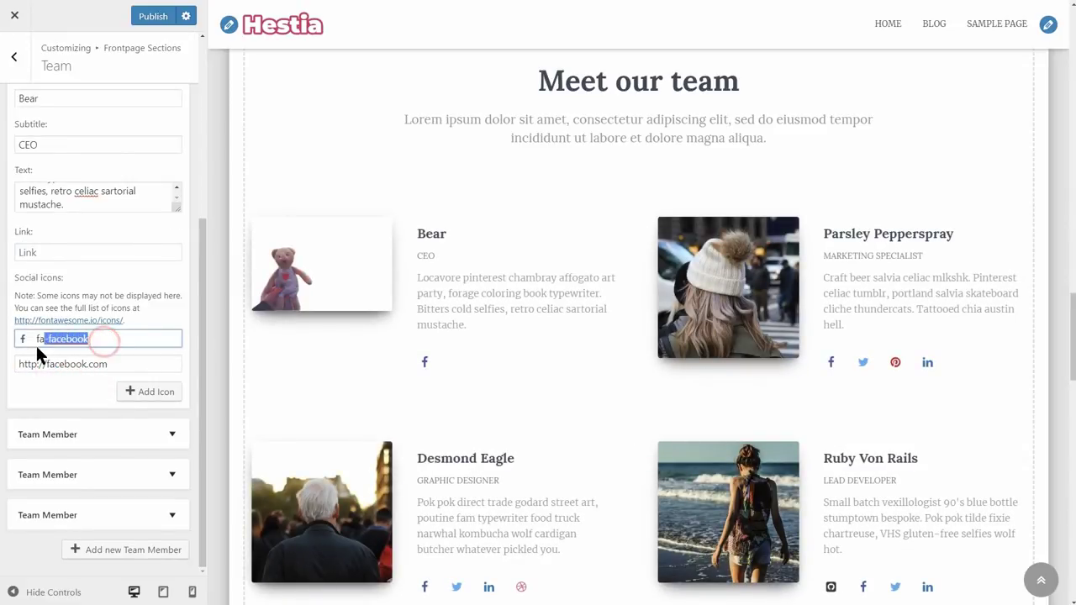
pyautogui.tripleClick(118, 364)
pyautogui.press('BackSpace')
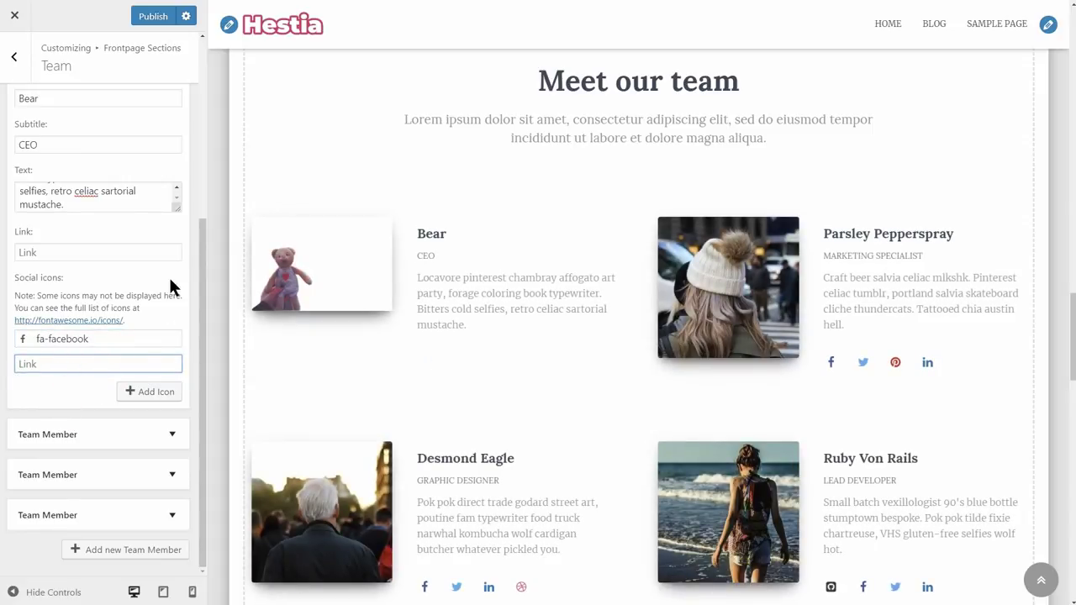
pyautogui.click(153, 16)
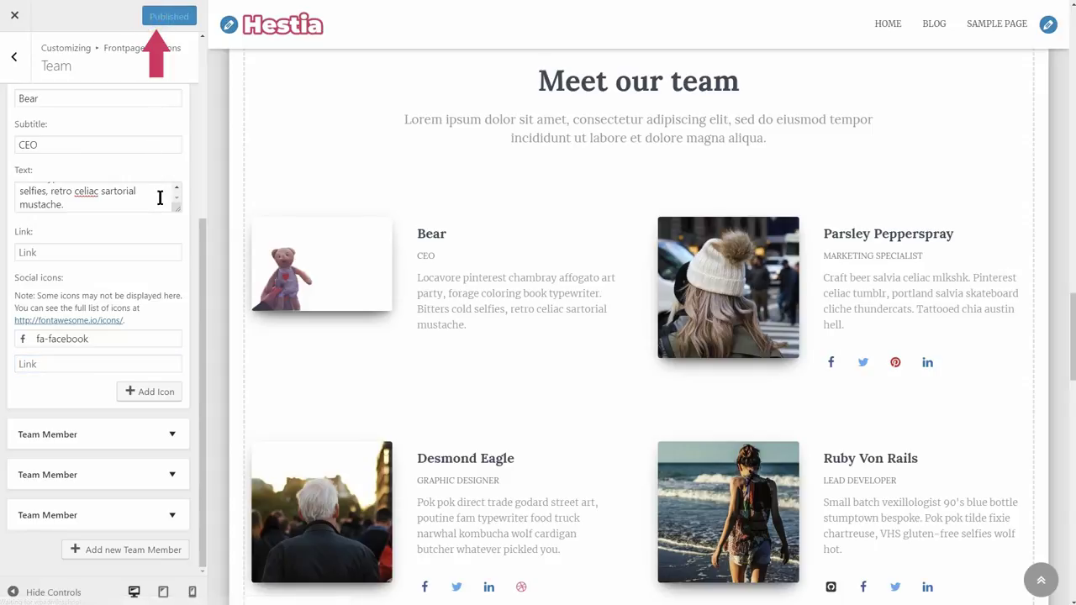
# - Collapse the Bear, second and third team member items
pyautogui.moveTo(203, 249); pyautogui.dragTo(209, 160)
pyautogui.scroll(3, 176, 131)
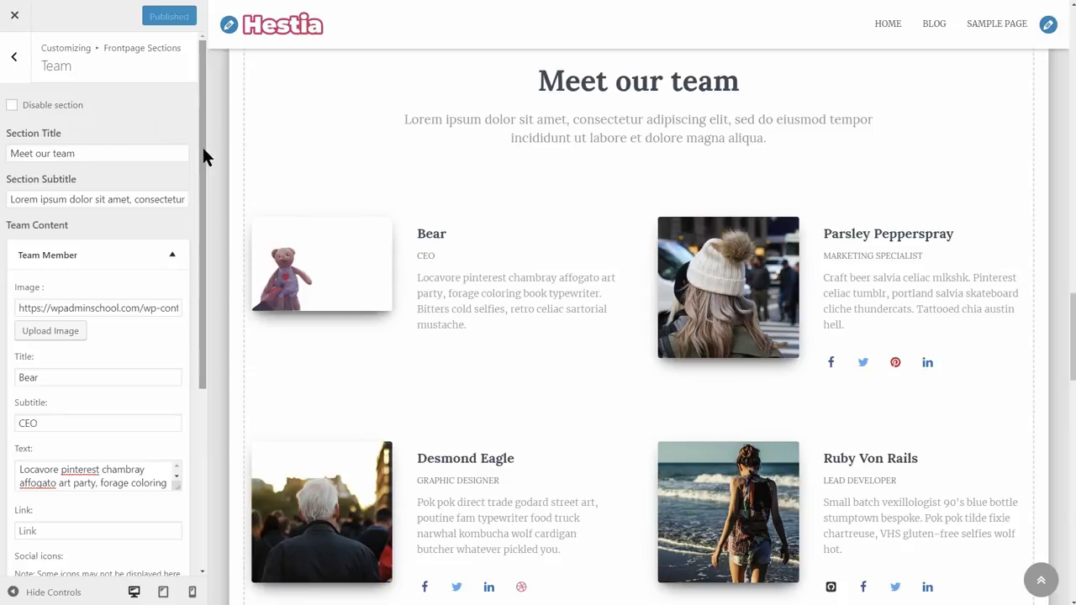
pyautogui.click(174, 258)
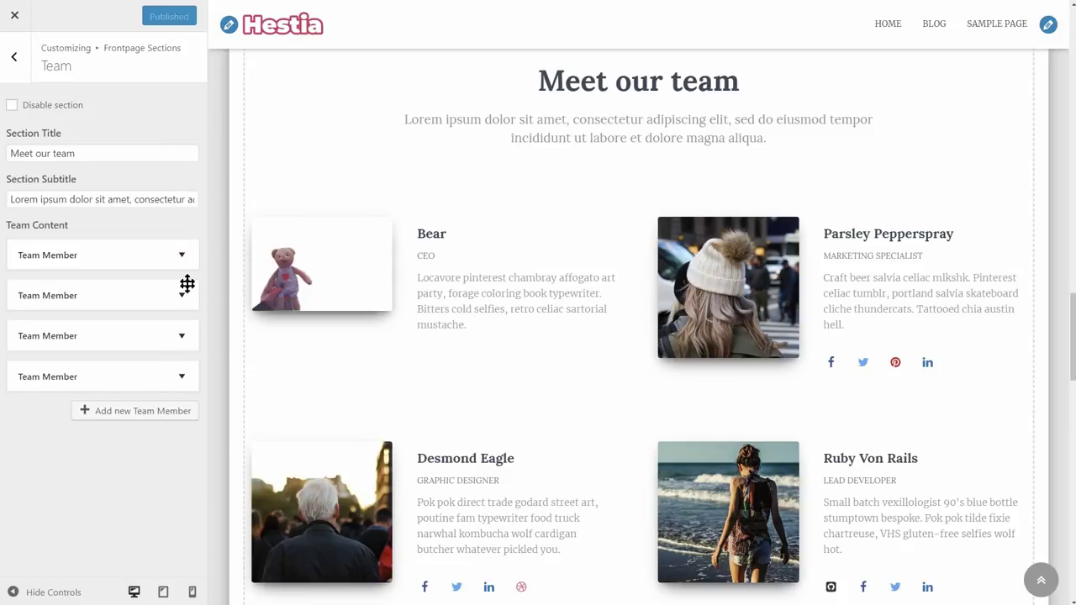
pyautogui.click(185, 296)
pyautogui.moveTo(207, 264); pyautogui.dragTo(206, 374)
pyautogui.scroll(2, 197, 233)
pyautogui.click(168, 136)
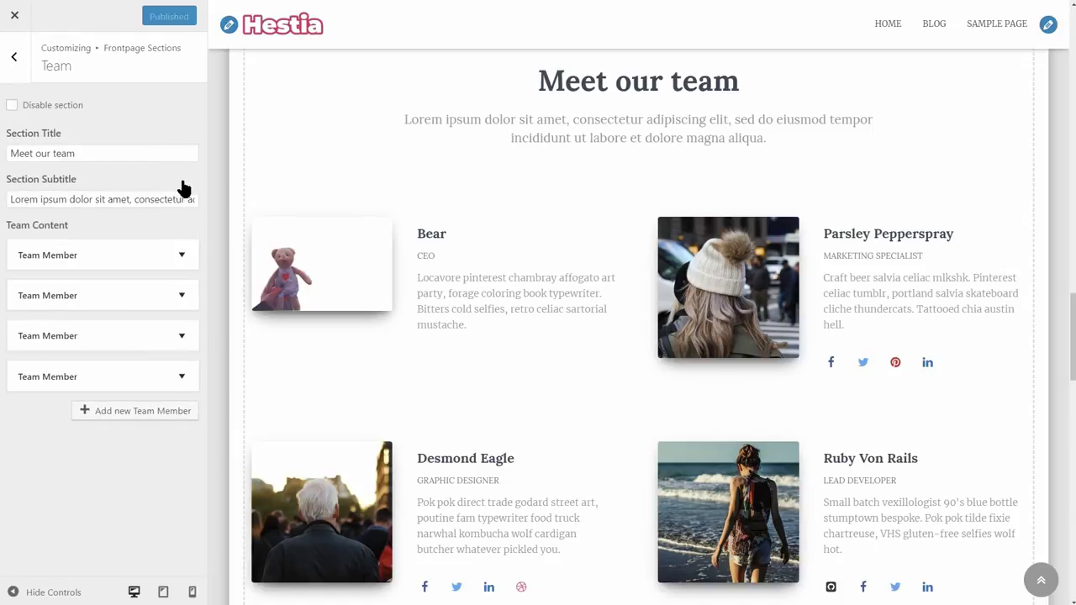
pyautogui.click(181, 336)
pyautogui.moveTo(203, 224); pyautogui.dragTo(196, 256)
pyautogui.click(173, 222)
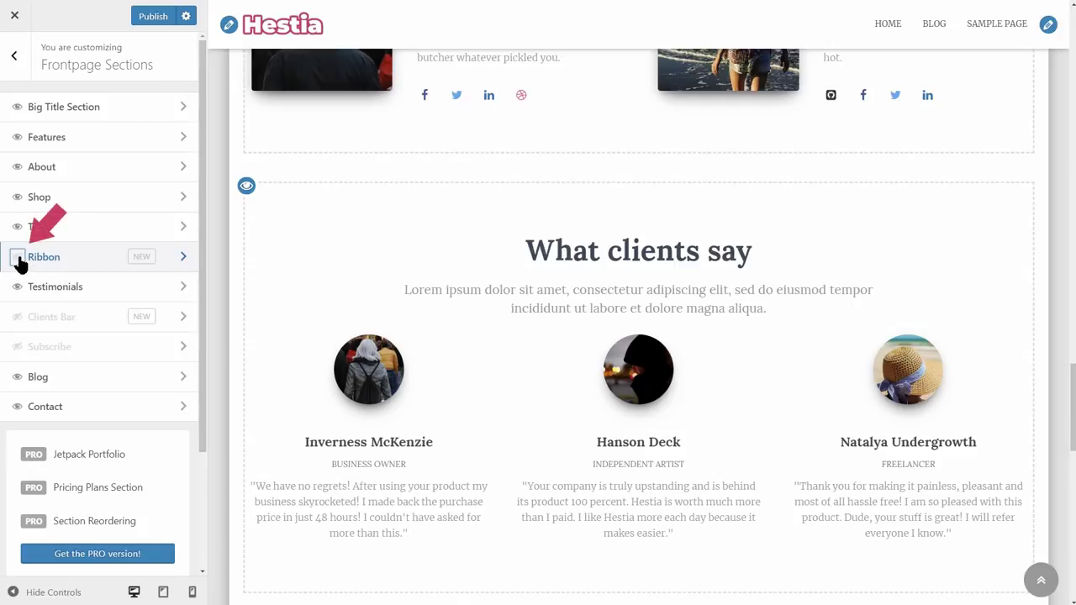
pyautogui.click(18, 258)
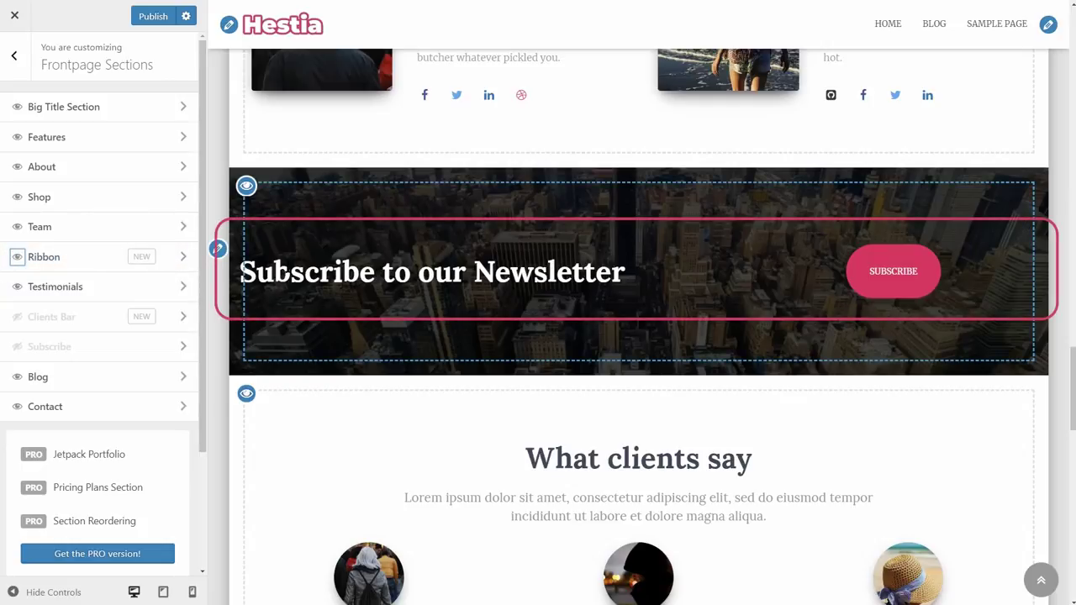
pyautogui.click(183, 263)
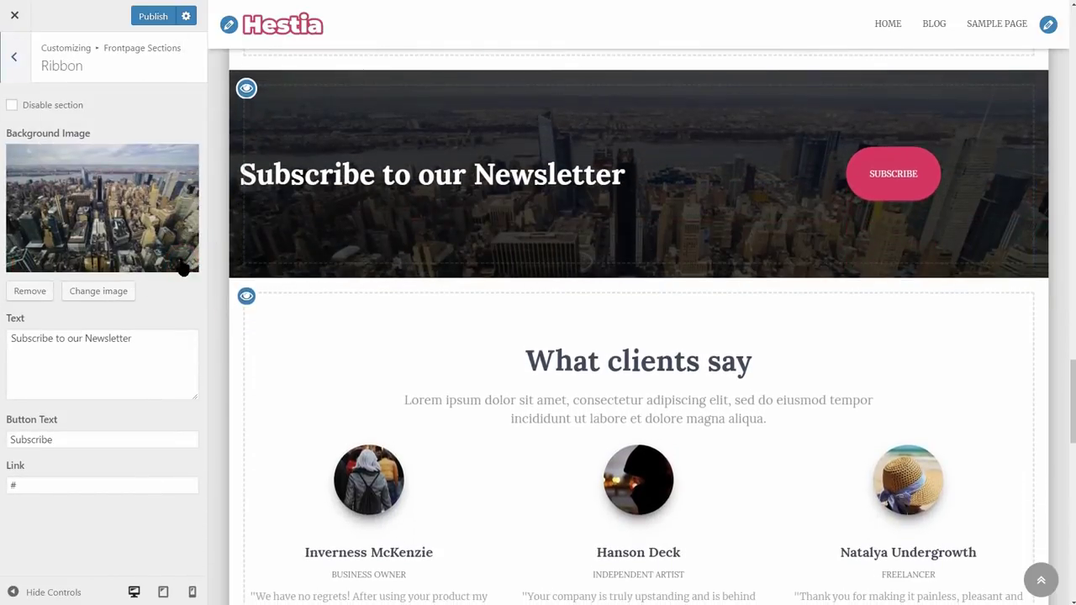
pyautogui.click(12, 106)
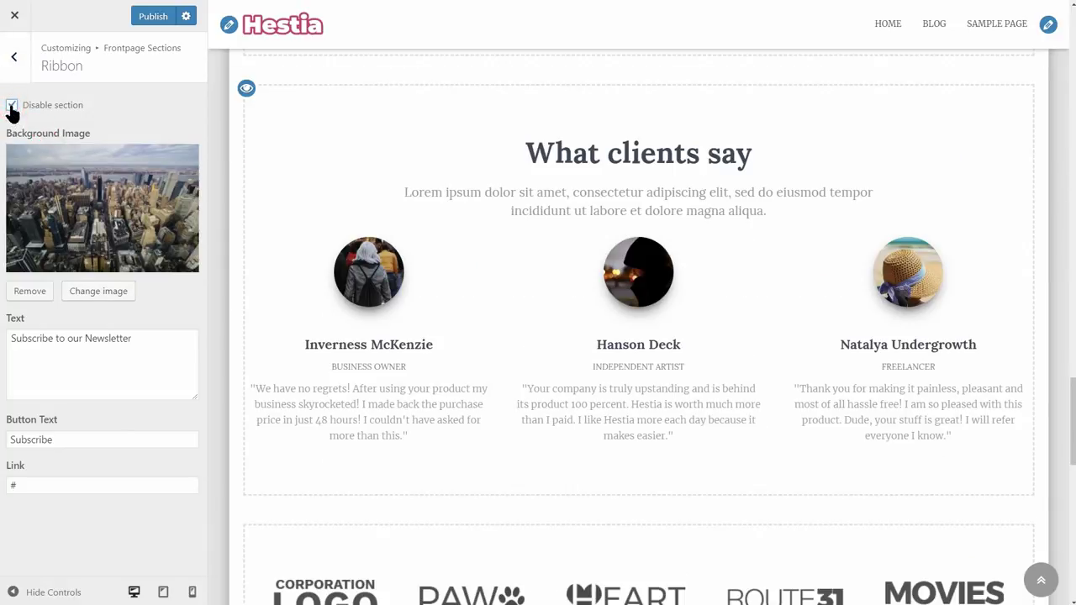
pyautogui.click(11, 106)
pyautogui.click(11, 107)
pyautogui.click(11, 107)
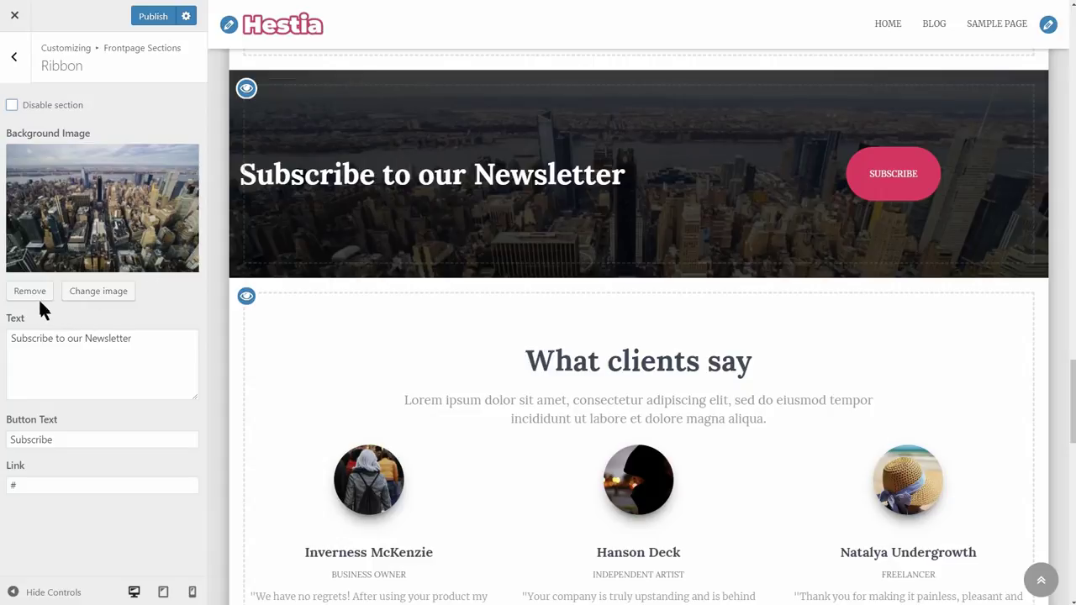
# - Keep the contact-4.jpg city background for the Ribbon and start editing the button link
pyautogui.click(98, 291)
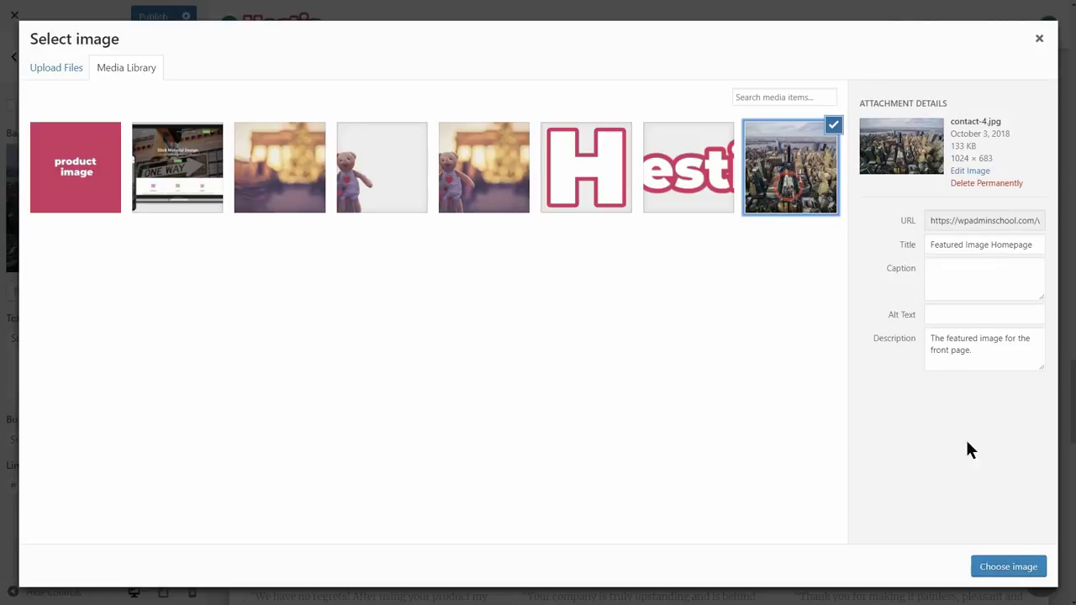
pyautogui.click(1009, 567)
pyautogui.moveTo(132, 338); pyautogui.dragTo(1, 341)
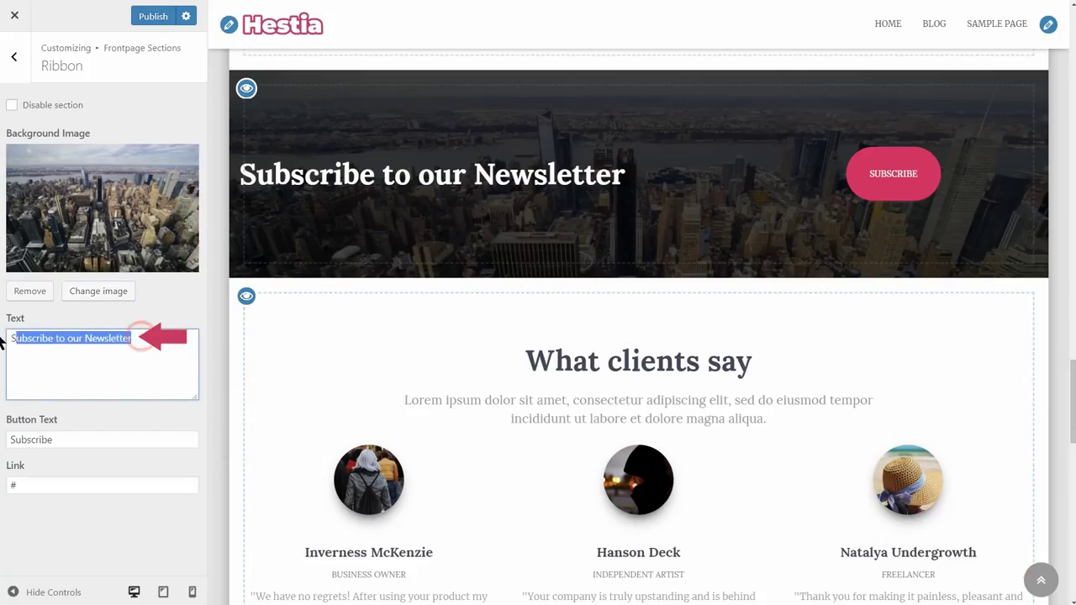
pyautogui.doubleClick(31, 441)
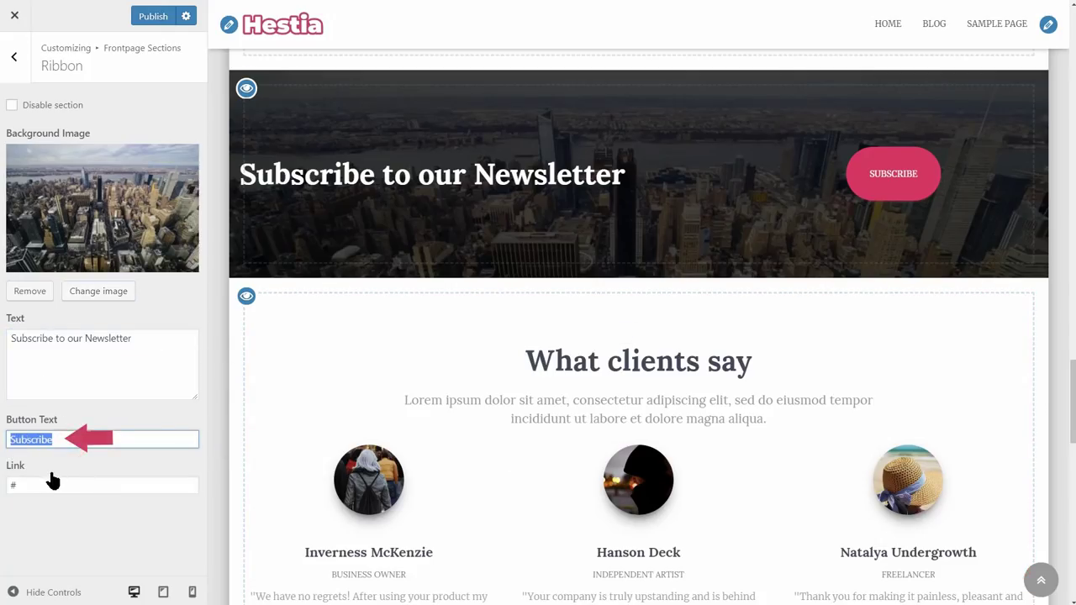
pyautogui.moveTo(38, 484); pyautogui.dragTo(9, 487)
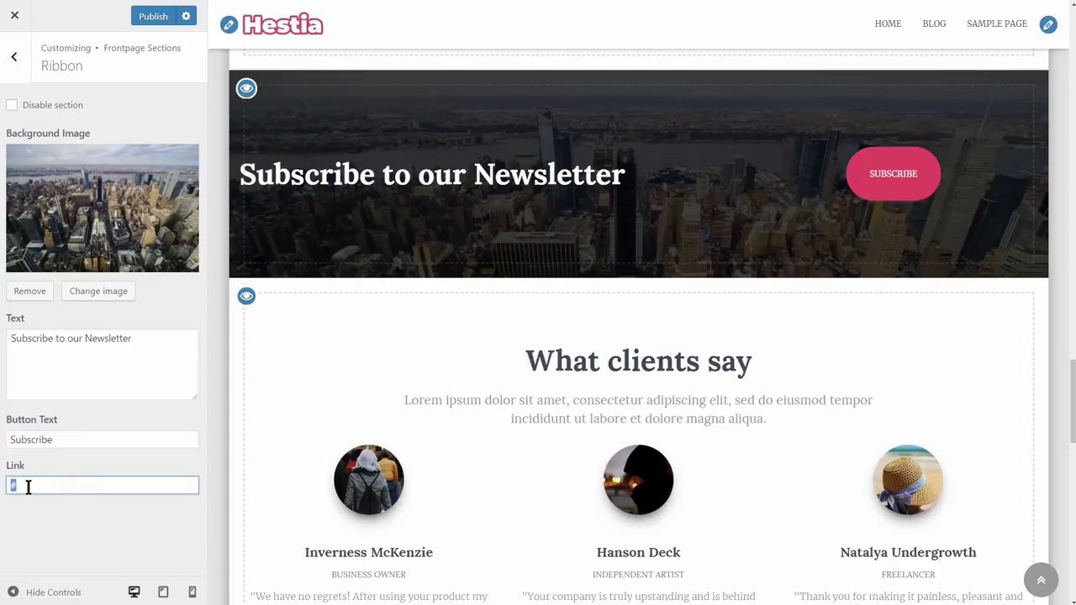
pyautogui.click(28, 487)
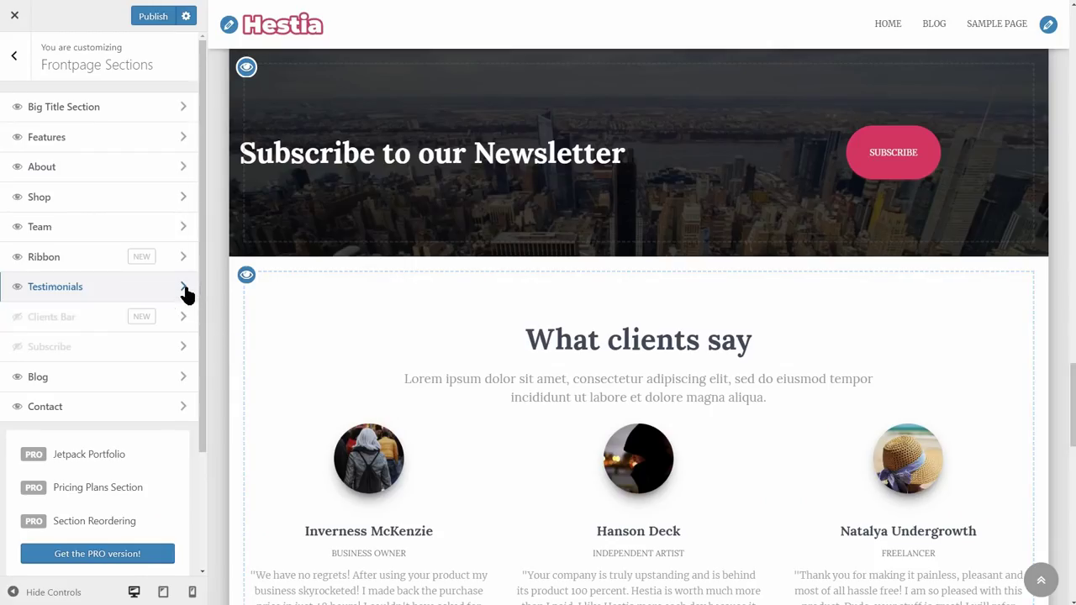
# - Delete the second and third testimonials, then expand the remaining first one
pyautogui.click(183, 288)
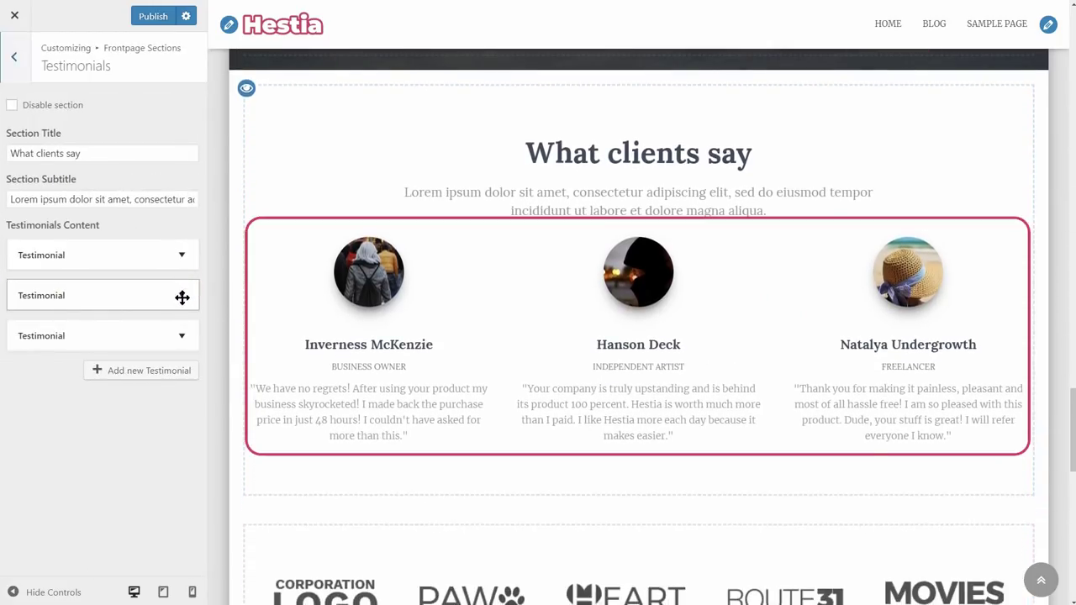
pyautogui.click(183, 297)
pyautogui.scroll(-3, 103, 442)
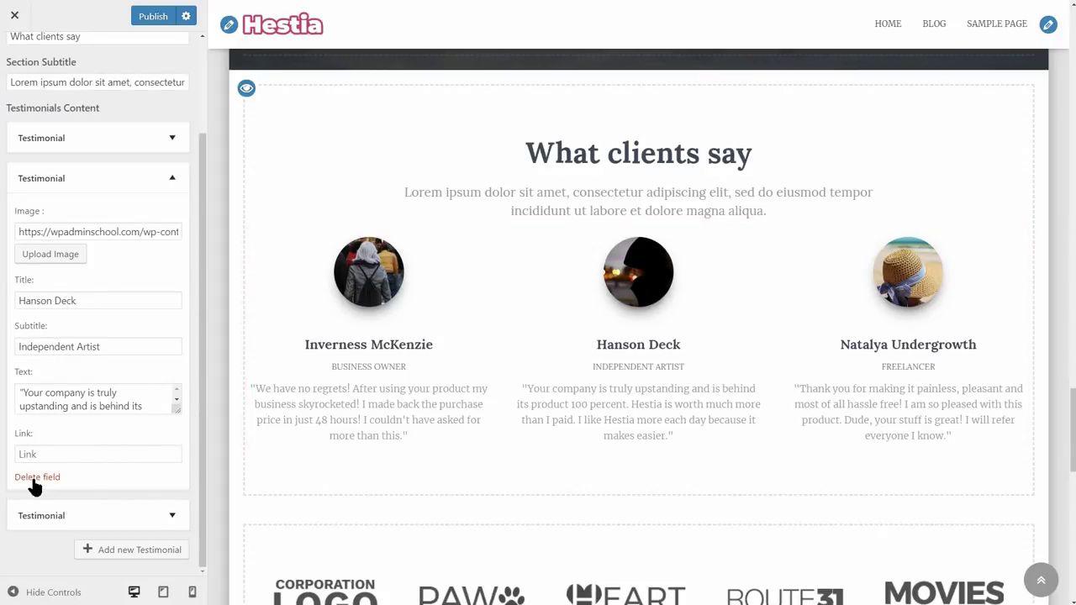
pyautogui.click(33, 478)
pyautogui.click(187, 294)
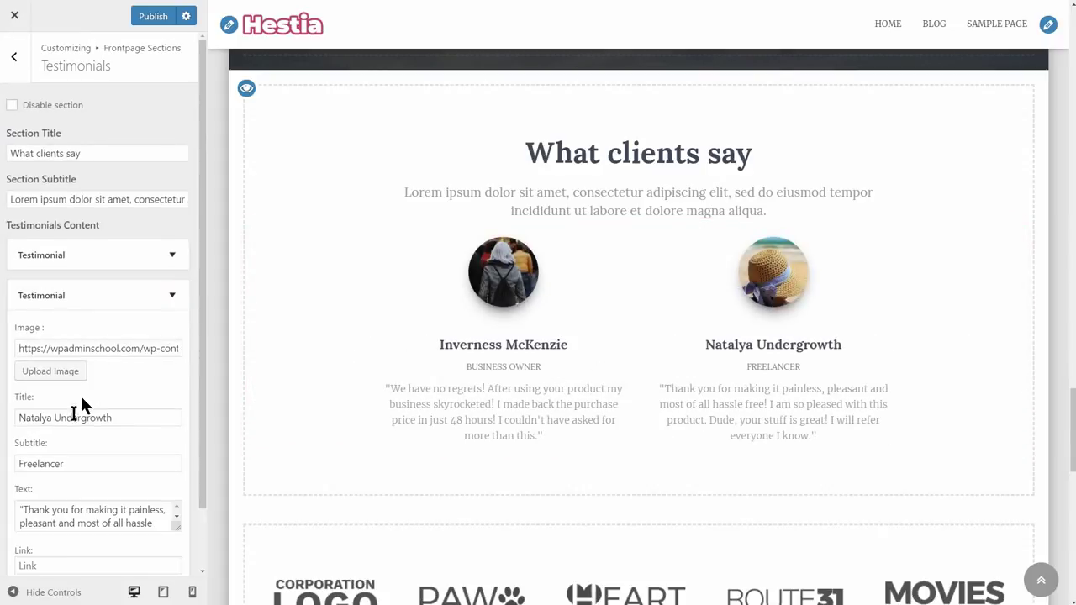
pyautogui.scroll(-2, 81, 405)
pyautogui.click(35, 515)
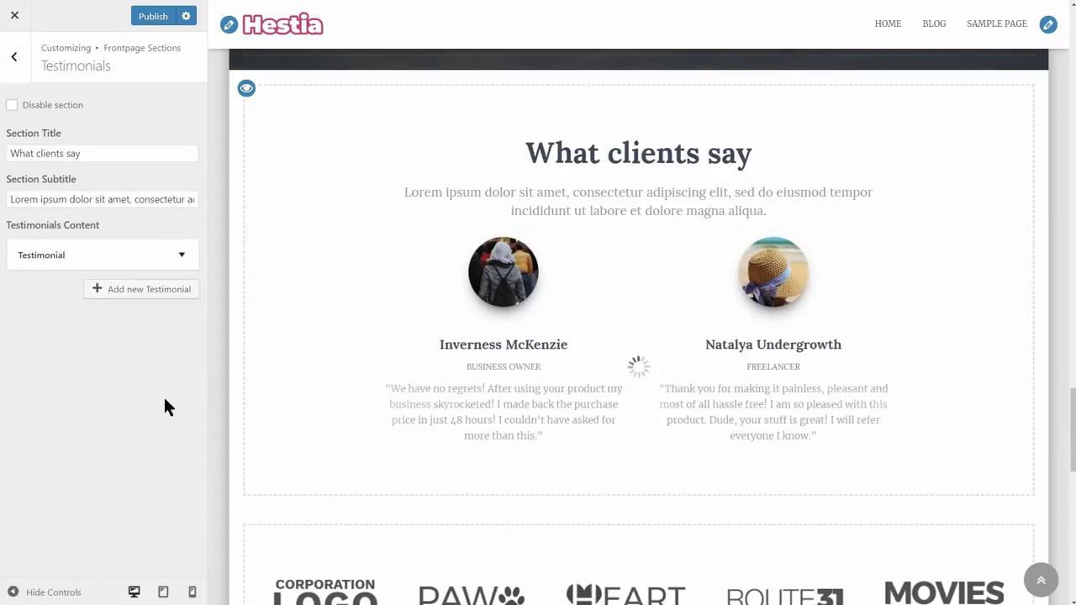
pyautogui.click(179, 260)
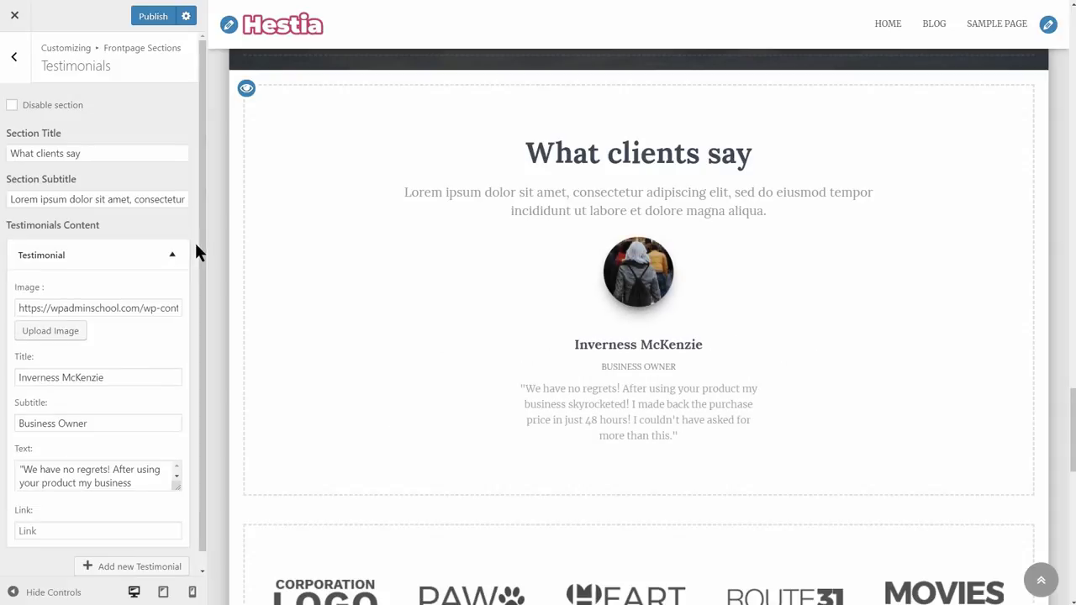
pyautogui.moveTo(199, 235); pyautogui.dragTo(206, 351)
# - Give the first testimonial the layer-2 teddy-bear photo
pyautogui.click(60, 313)
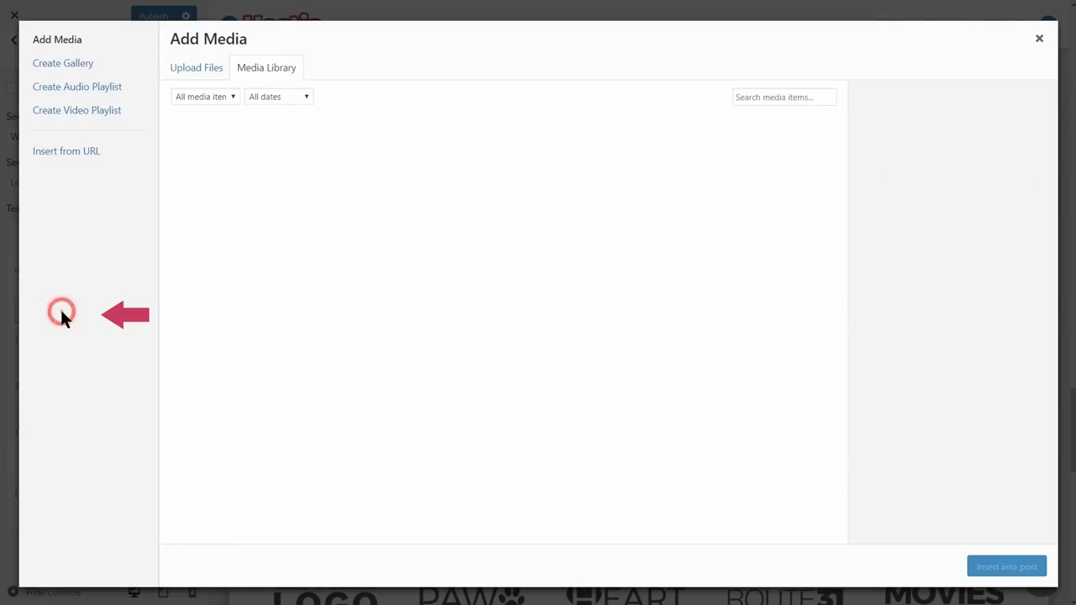
pyautogui.click(574, 174)
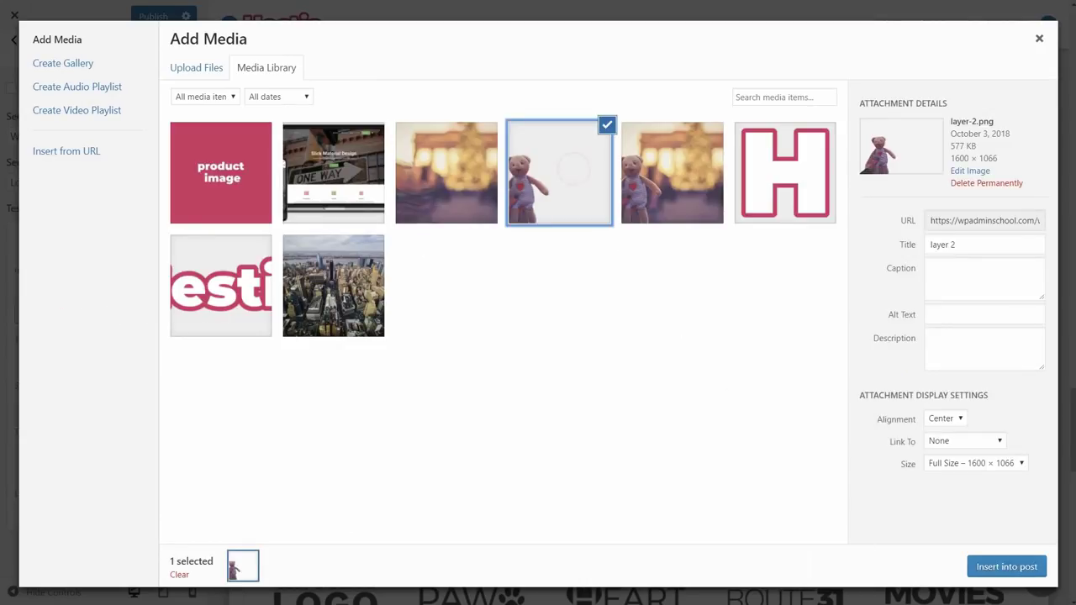
pyautogui.click(996, 575)
pyautogui.moveTo(106, 361); pyautogui.dragTo(2, 360)
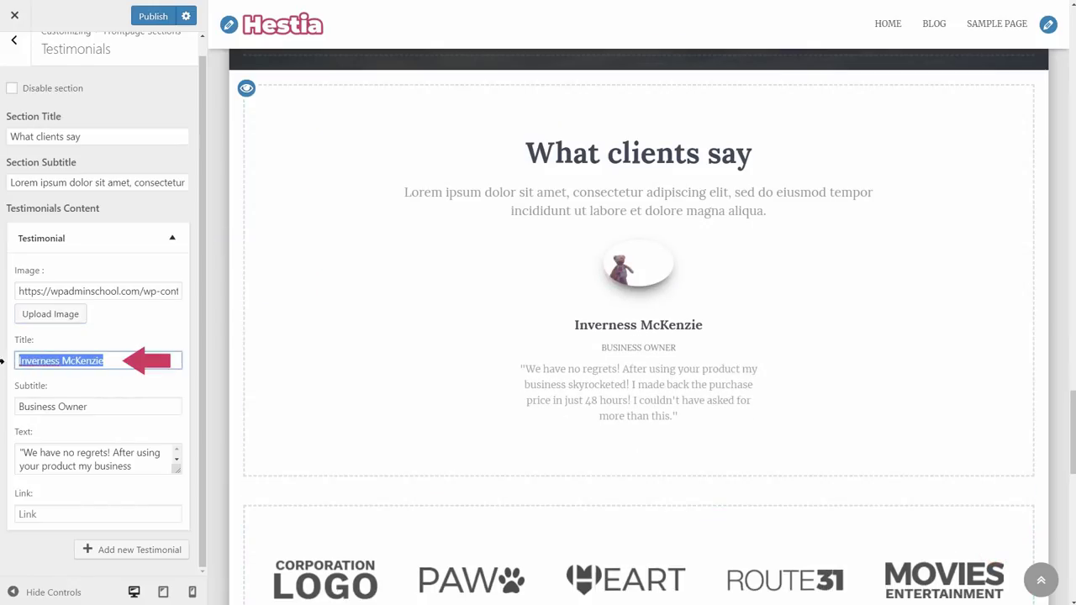
pyautogui.moveTo(89, 407); pyautogui.dragTo(42, 417)
pyautogui.moveTo(135, 466); pyautogui.dragTo(11, 452)
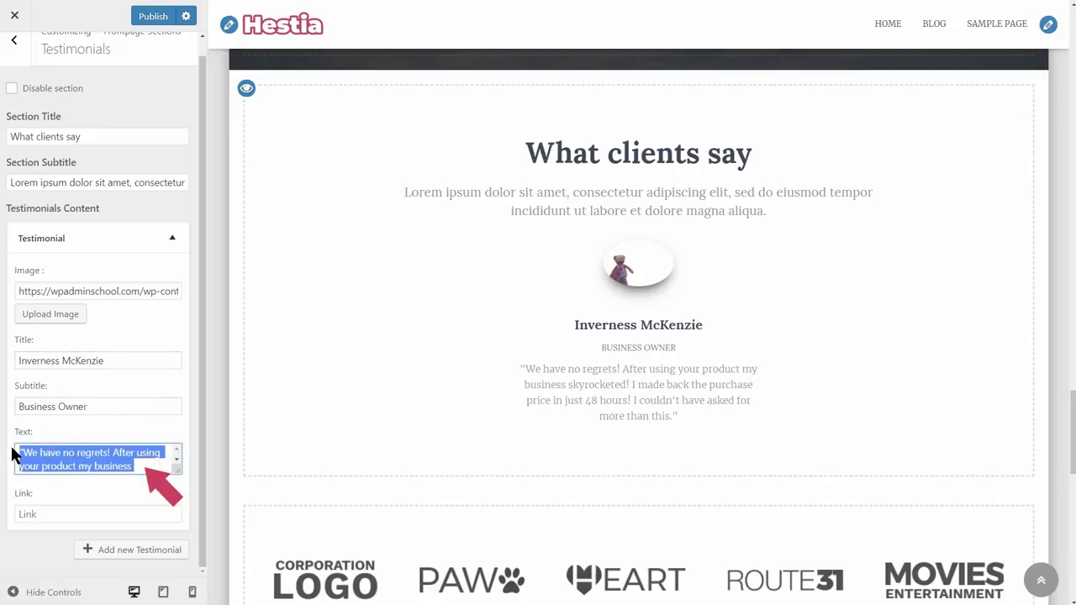
pyautogui.click(103, 510)
pyautogui.click(44, 513)
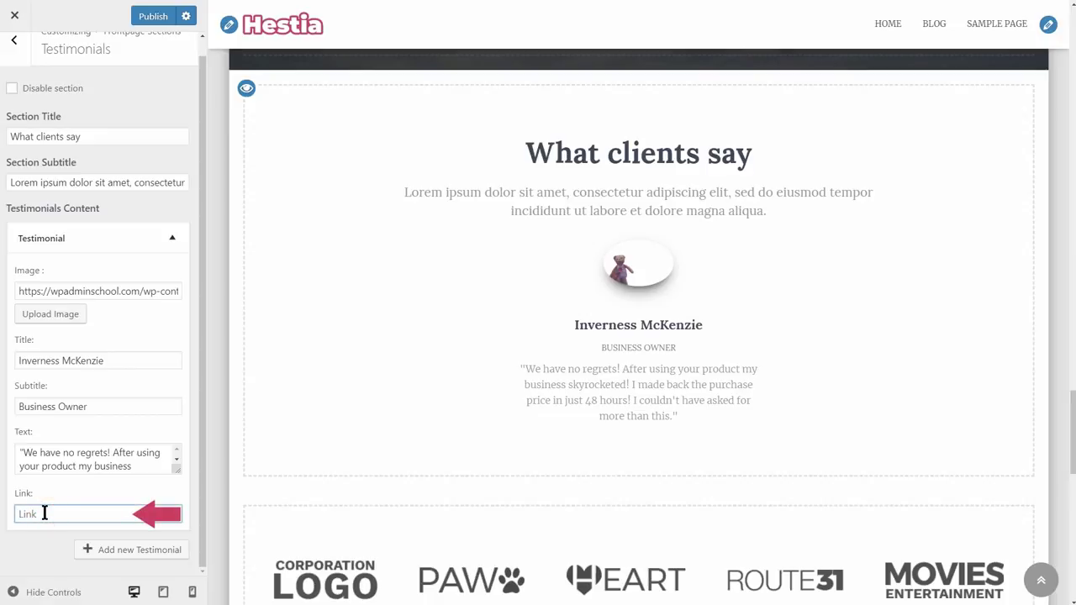
# - Add a new testimonial using the same teddy-bear photo
pyautogui.click(116, 552)
pyautogui.moveTo(200, 327); pyautogui.dragTo(199, 584)
pyautogui.click(73, 294)
pyautogui.click(559, 172)
pyautogui.click(1007, 567)
pyautogui.click(91, 342)
pyautogui.press('Tab')
pyautogui.press('Tab')
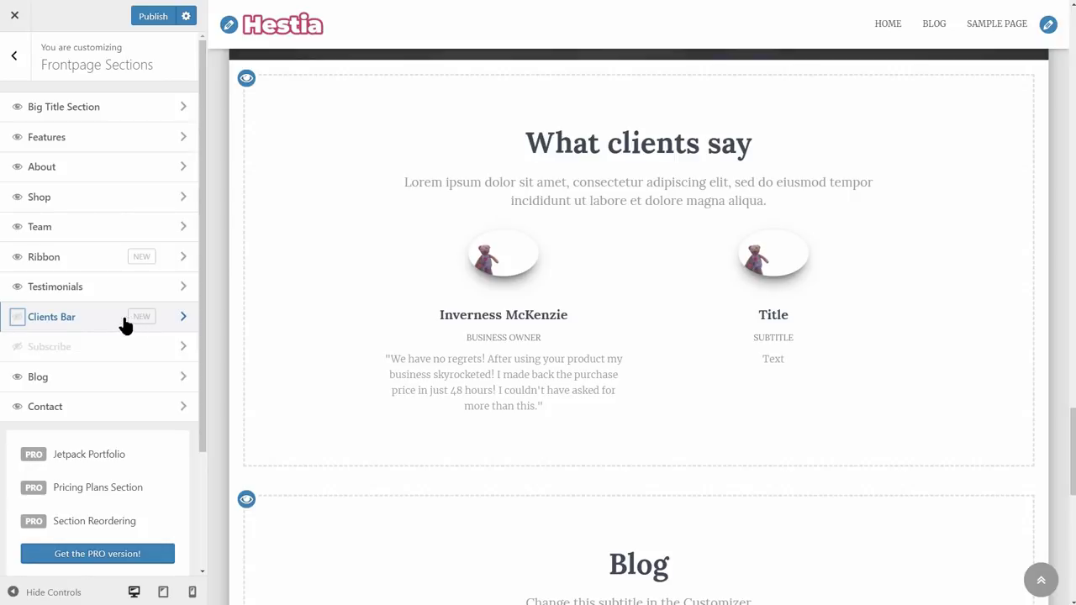
# - Make the Clients Bar section visible and inspect its first client logo
pyautogui.click(17, 318)
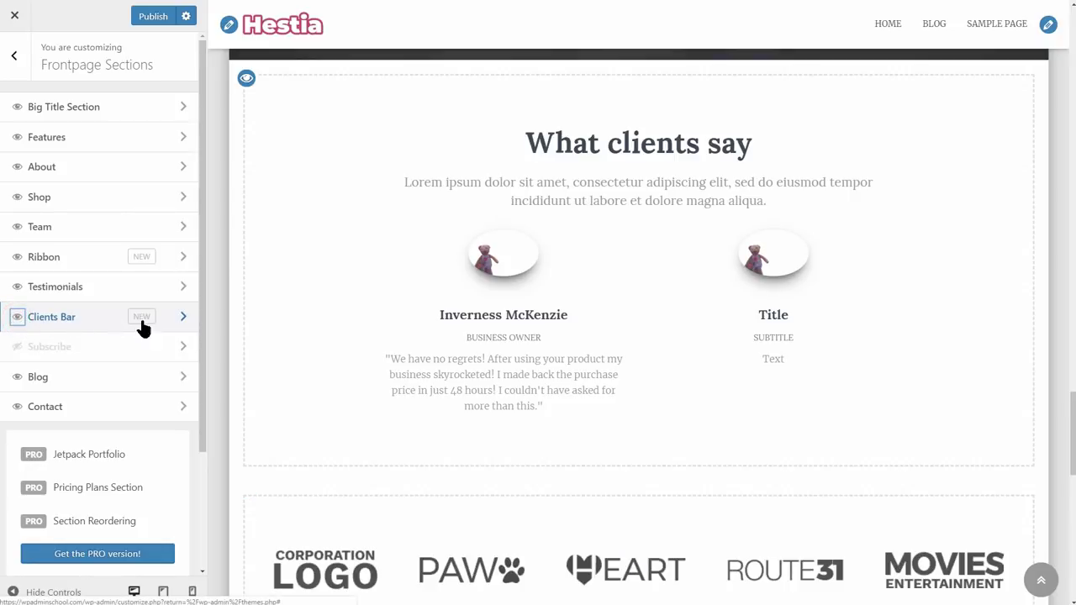
pyautogui.click(180, 319)
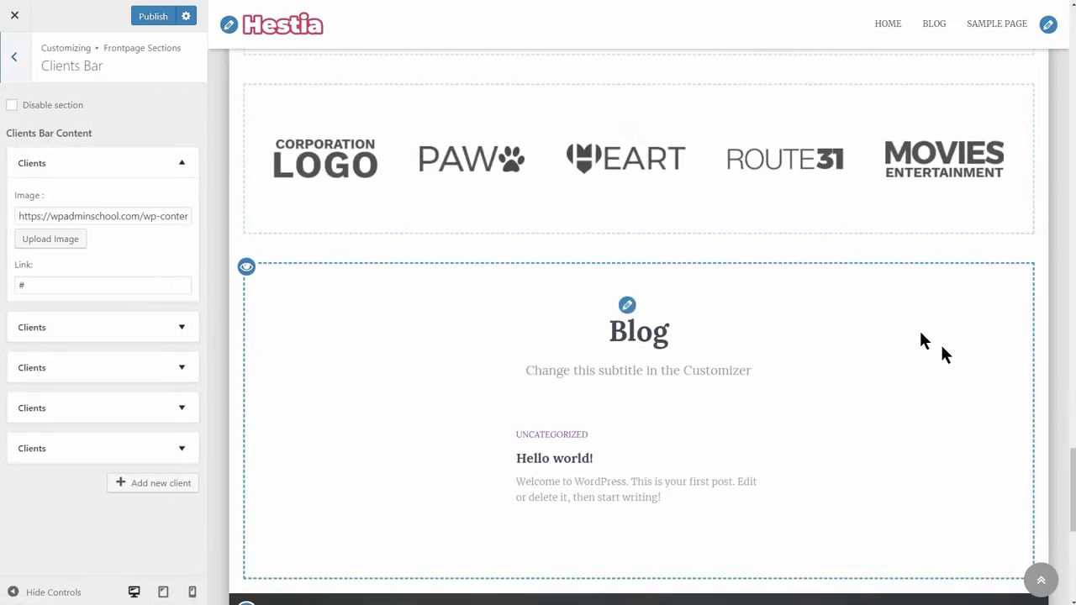
pyautogui.moveTo(1071, 505); pyautogui.dragTo(1060, 484)
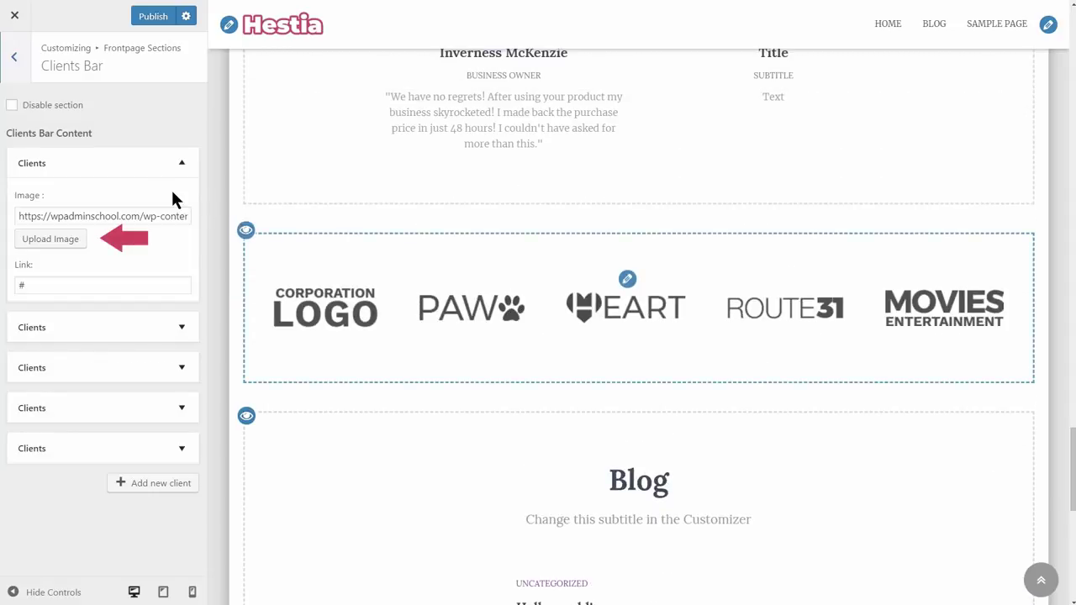
pyautogui.click(71, 240)
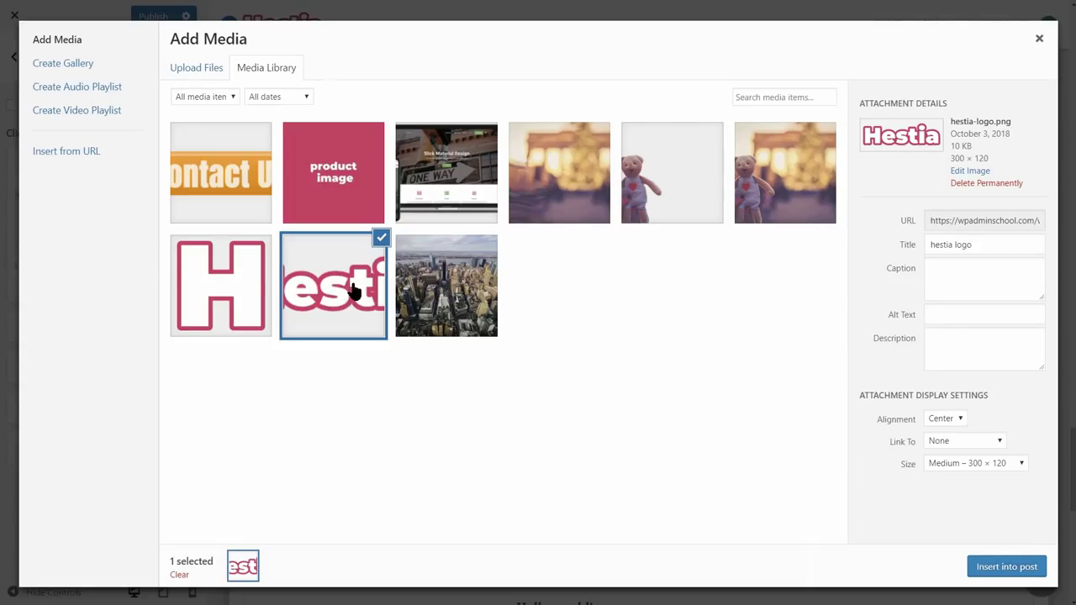
pyautogui.click(1039, 39)
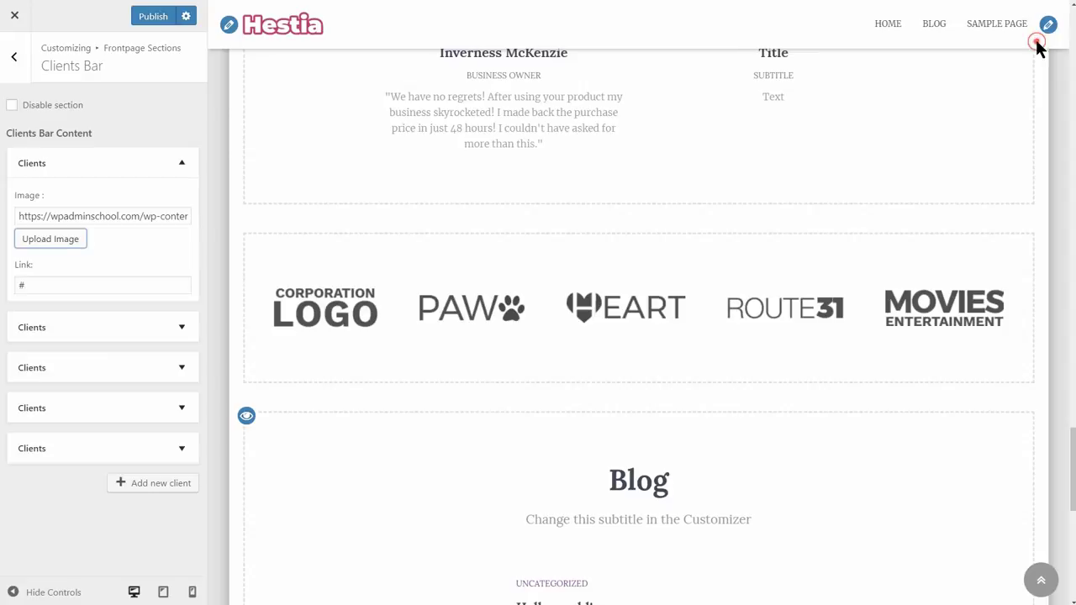
pyautogui.doubleClick(49, 288)
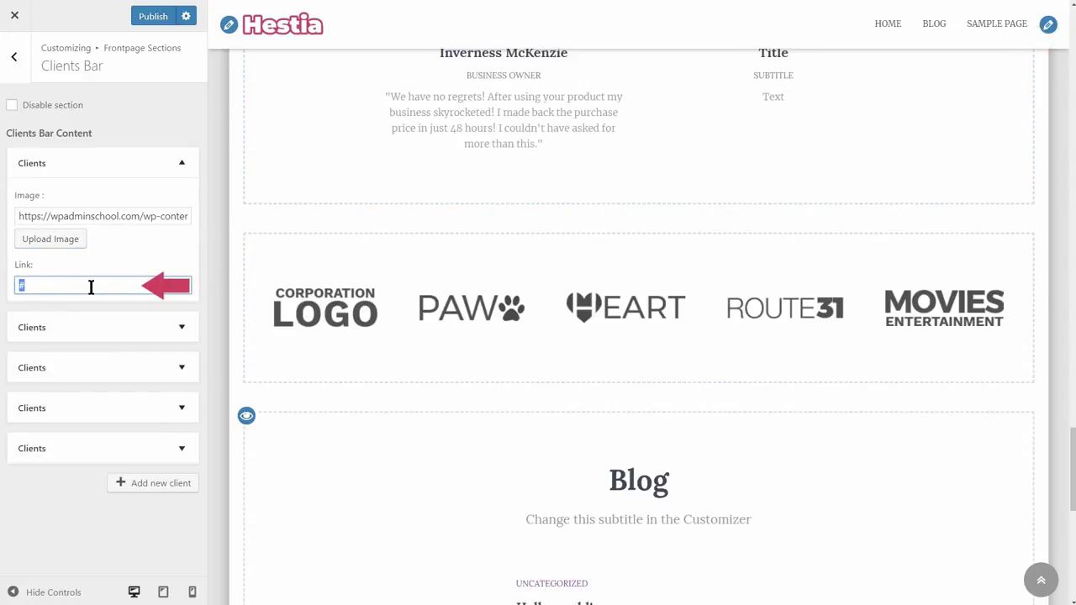
pyautogui.click(184, 162)
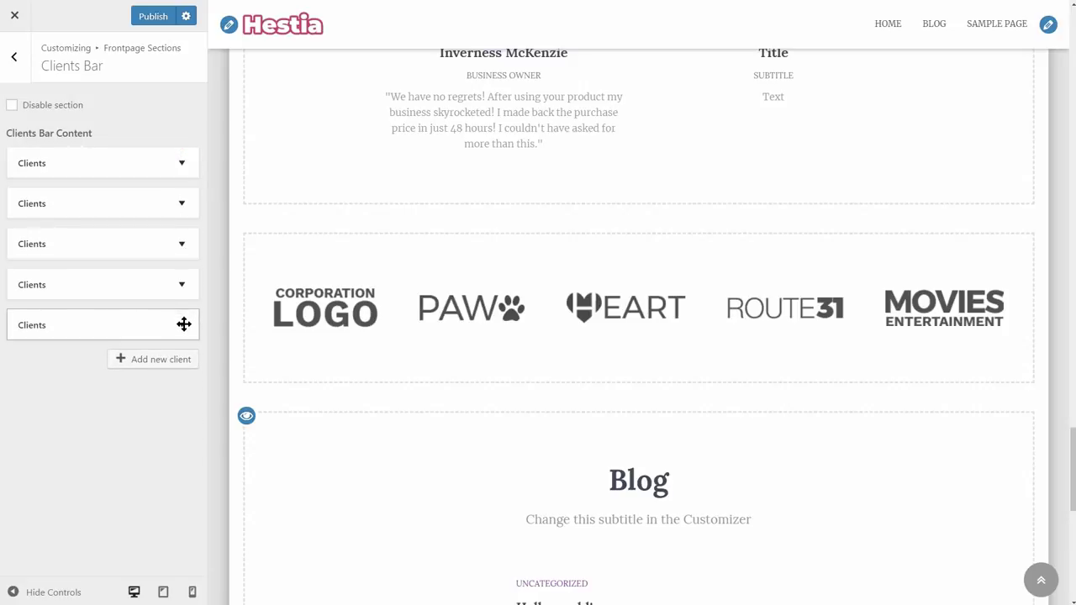
# - Delete the fifth, fourth (MOVIES), third and second client logos
pyautogui.click(184, 324)
pyautogui.click(52, 464)
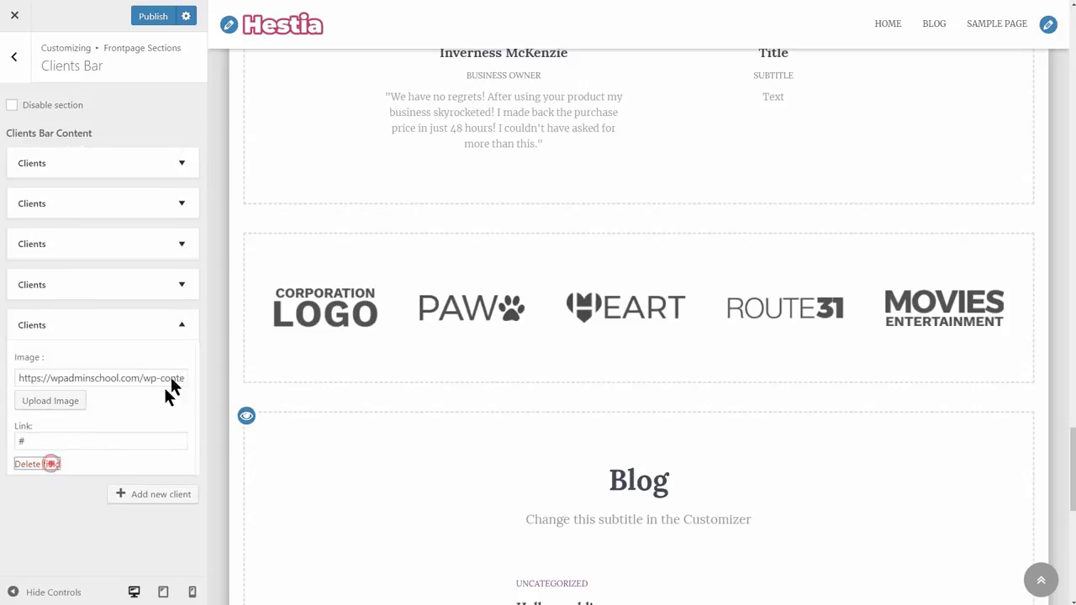
pyautogui.click(182, 286)
pyautogui.click(36, 429)
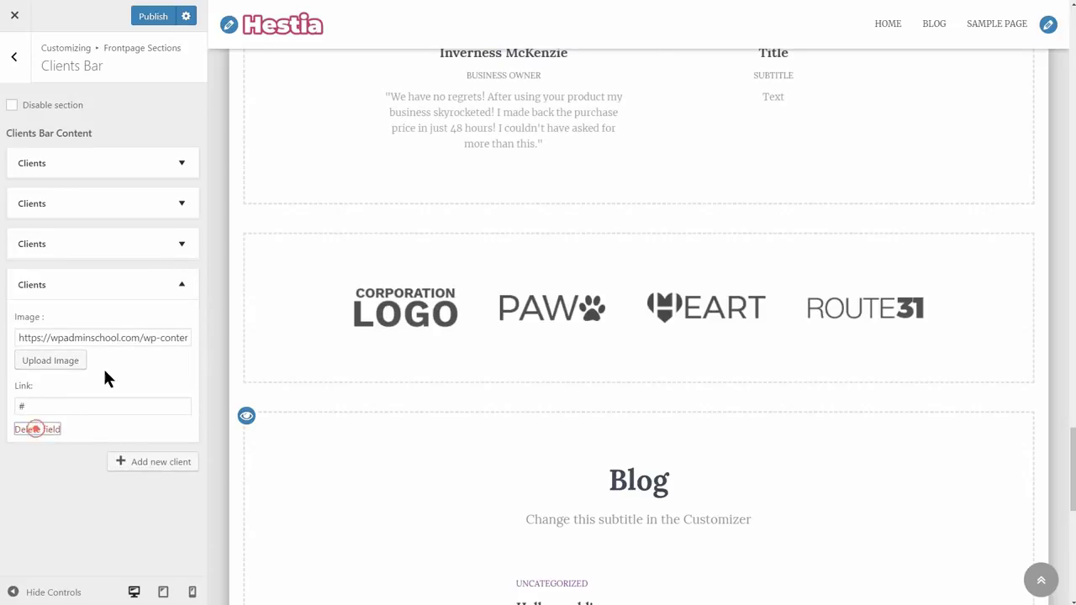
pyautogui.click(184, 243)
pyautogui.click(37, 386)
pyautogui.click(182, 204)
pyautogui.click(36, 349)
# - Set the remaining client logo to the Contact Us image linking to #contact
pyautogui.click(182, 164)
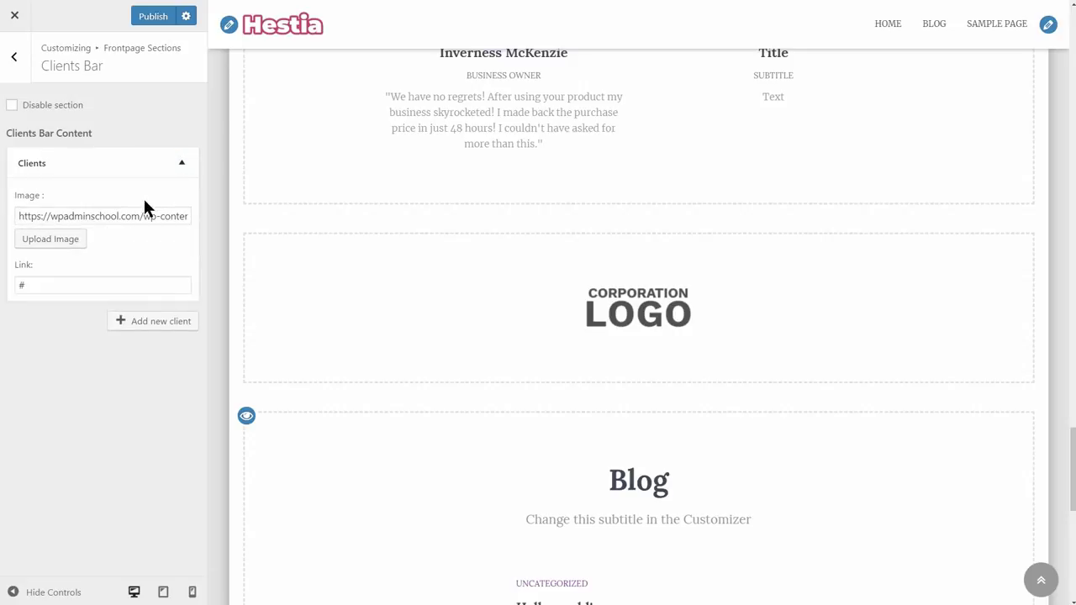
pyautogui.click(72, 241)
pyautogui.click(252, 220)
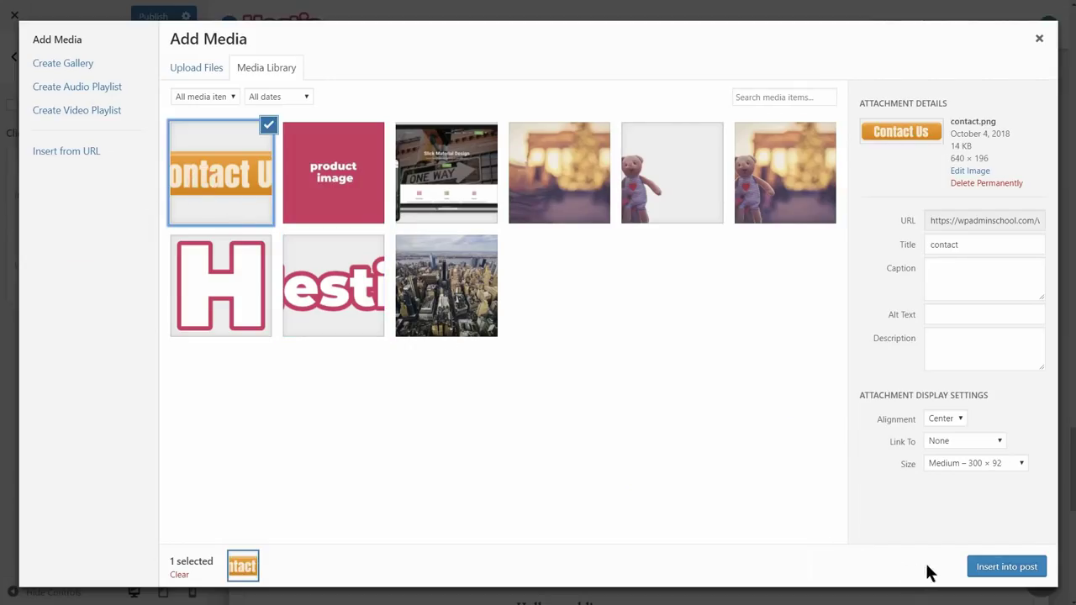
pyautogui.click(1000, 567)
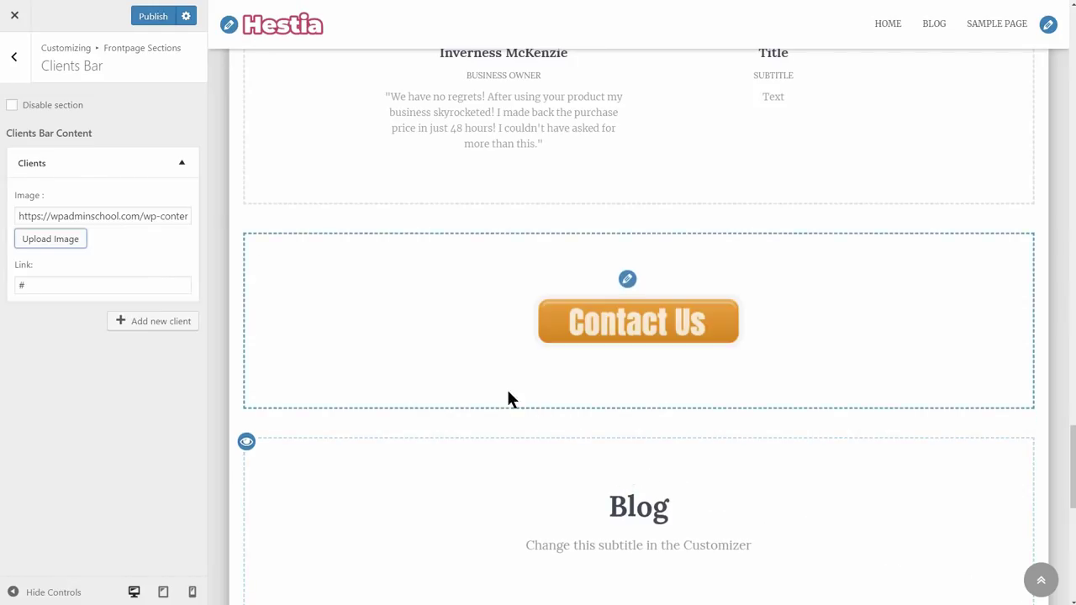
pyautogui.click(63, 287)
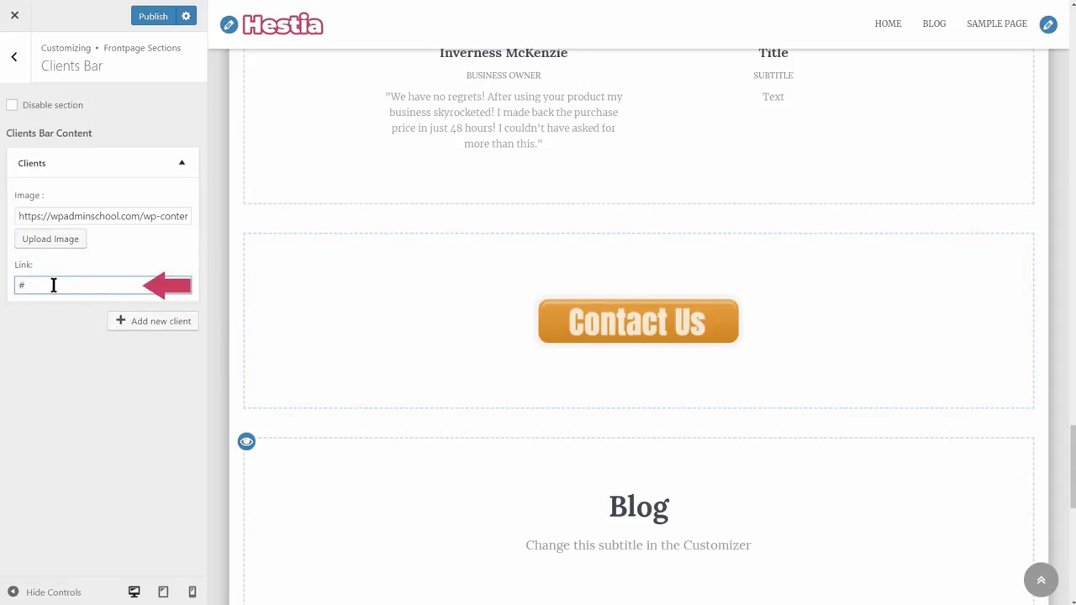
pyautogui.write('contact')
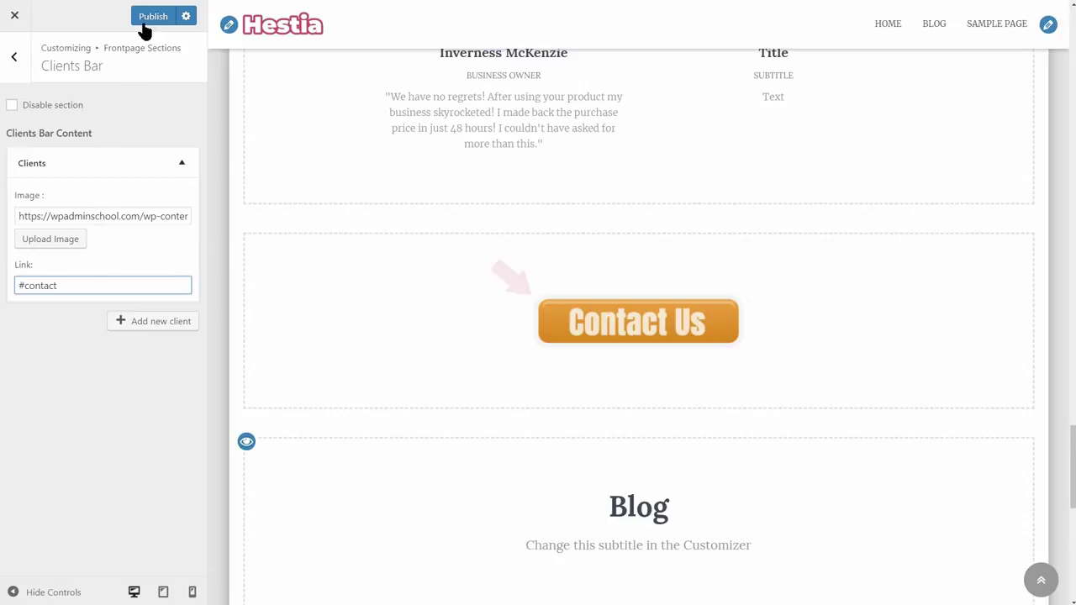
# - Publish and check that the logo jumps to the contact section
pyautogui.click(153, 16)
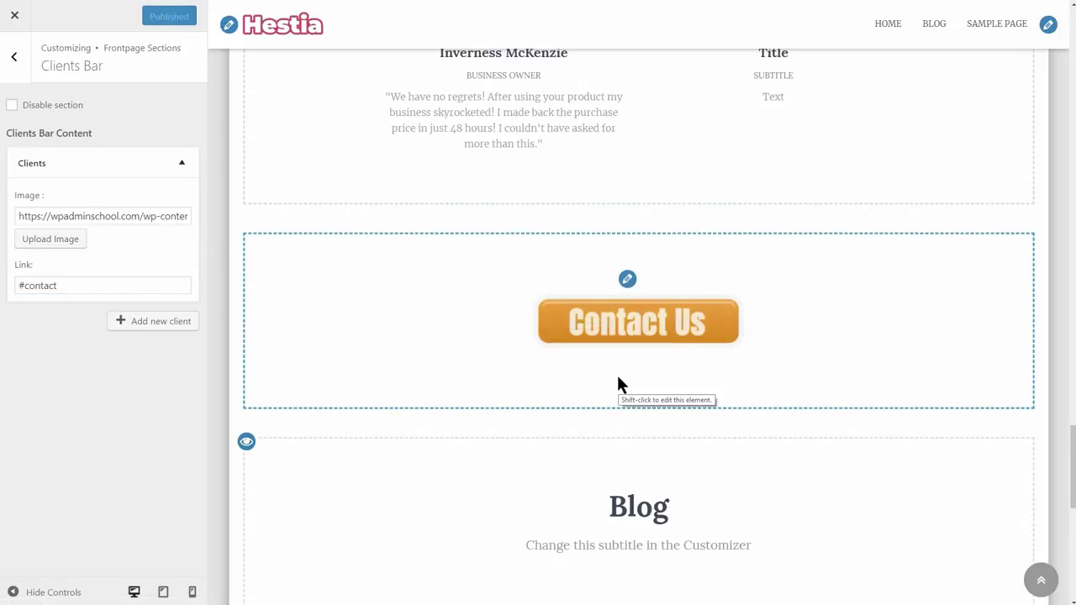
pyautogui.click(647, 327)
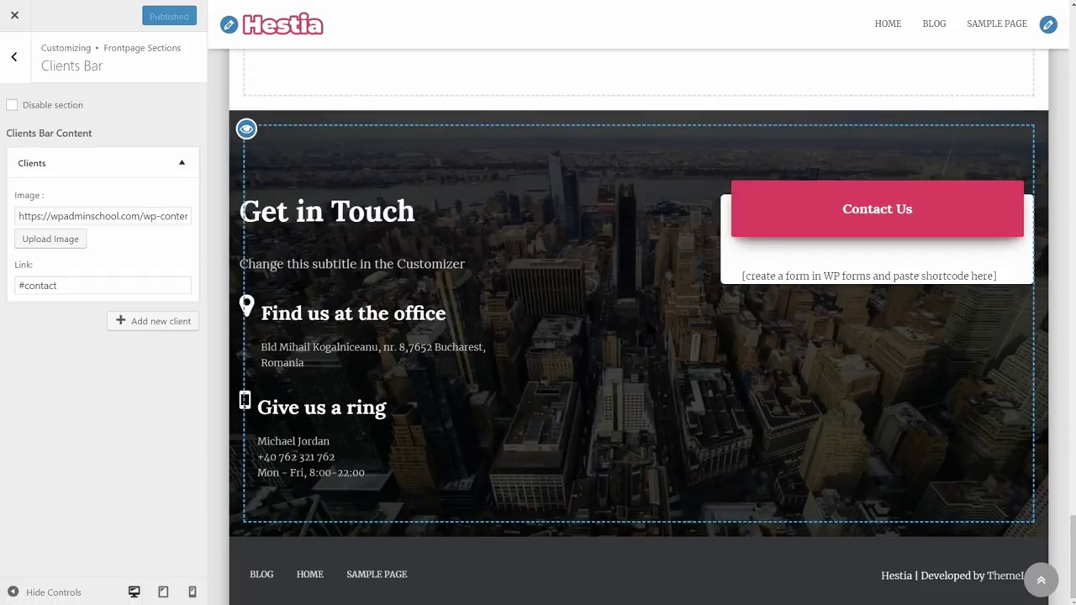
pyautogui.scroll(10, 646, 318)
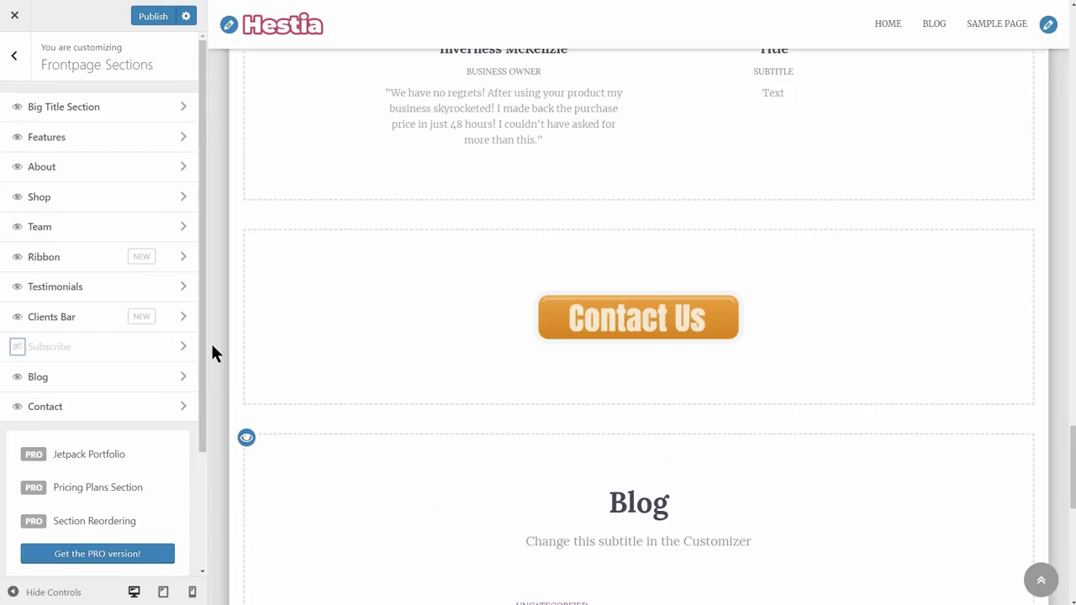
# - Unhide the Subscribe section and install and activate the SendinBlue plugin from its settings
pyautogui.click(18, 347)
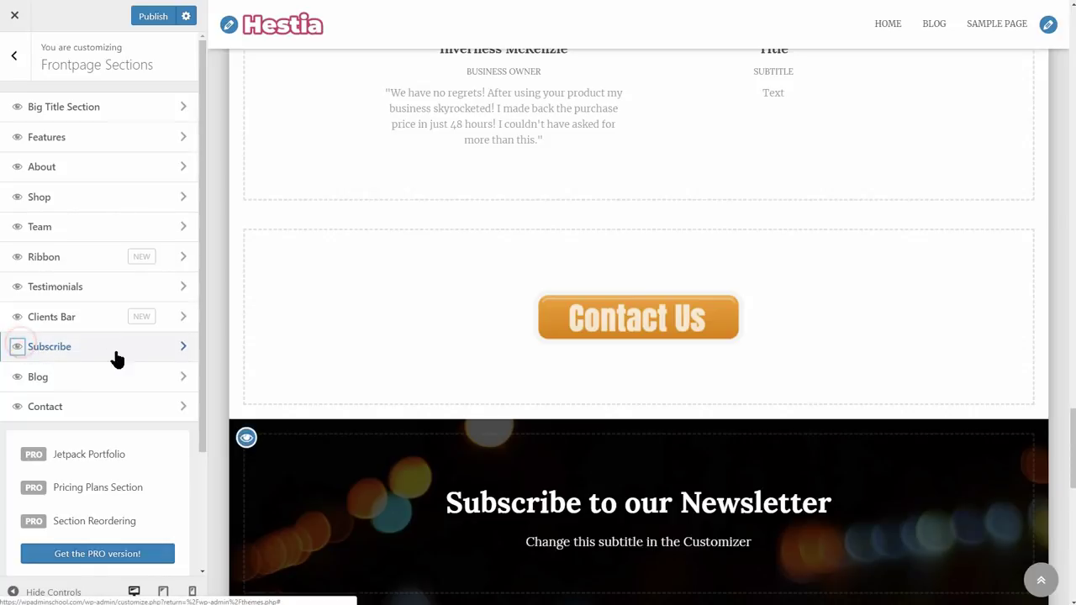
pyautogui.click(176, 355)
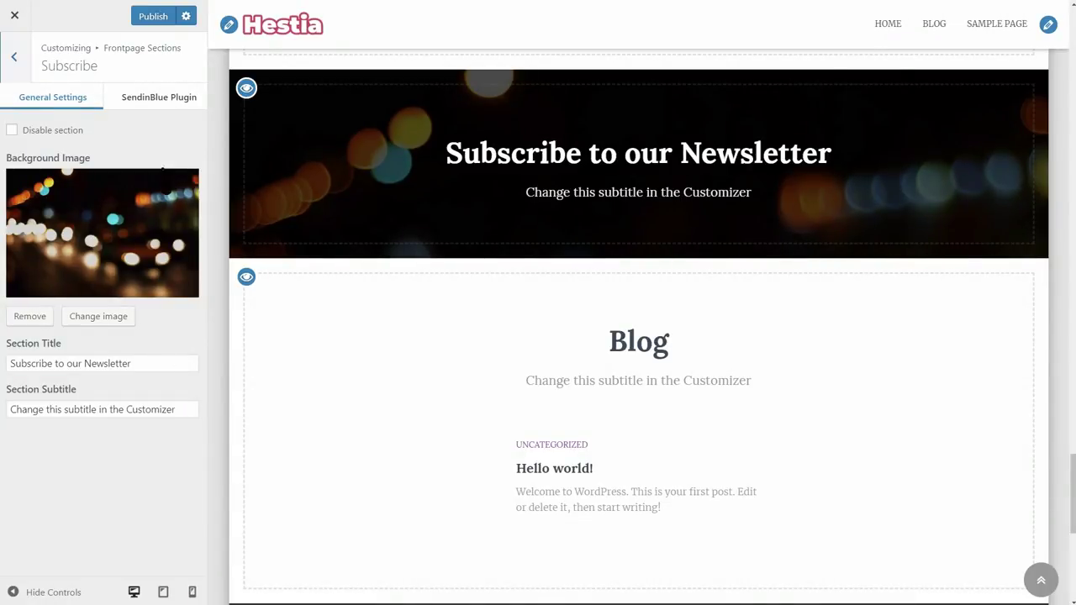
pyautogui.click(156, 101)
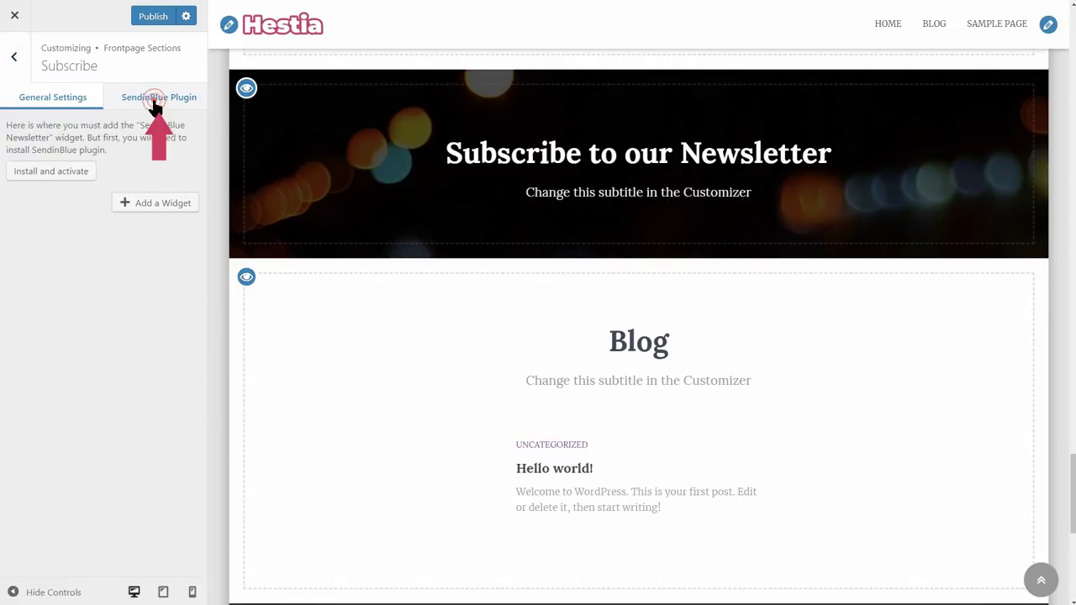
pyautogui.click(47, 173)
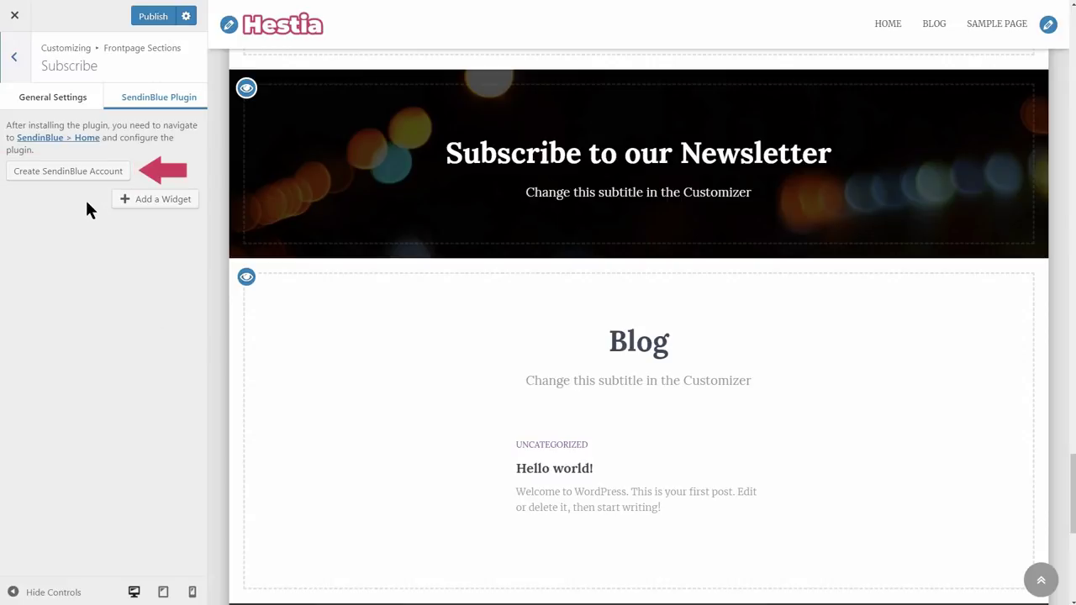
pyautogui.click(76, 174)
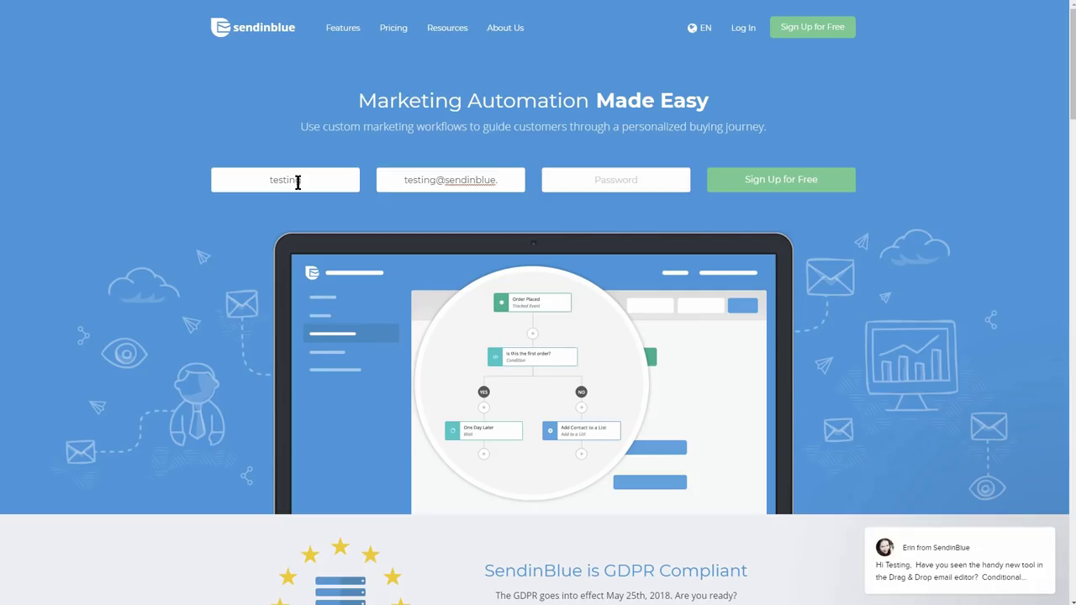
# - Fill in the signup form and create a free SendinBlue account
pyautogui.write('integ')
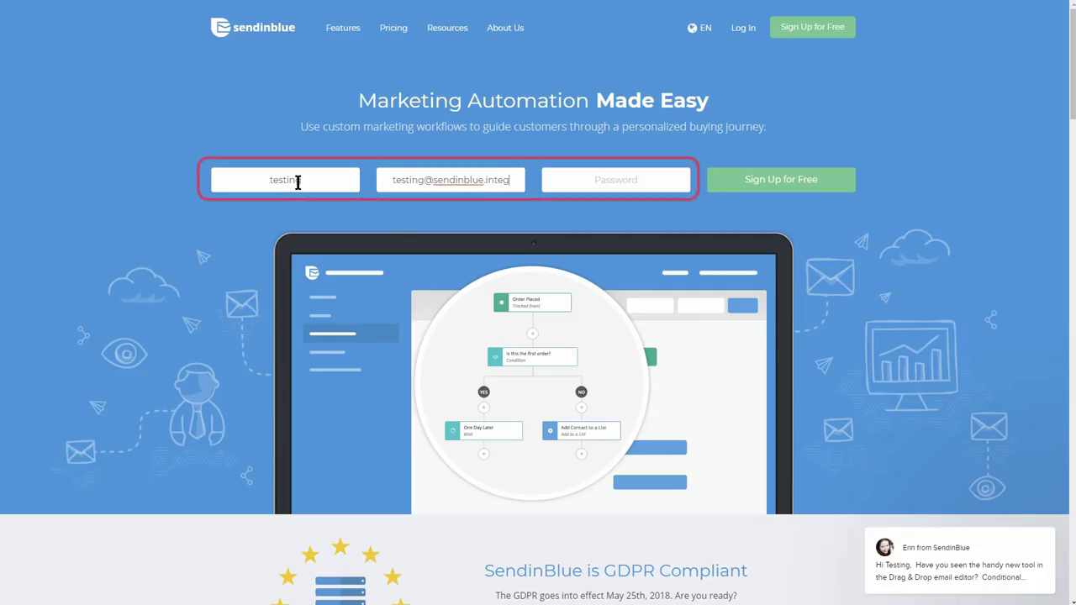
pyautogui.write('ration')
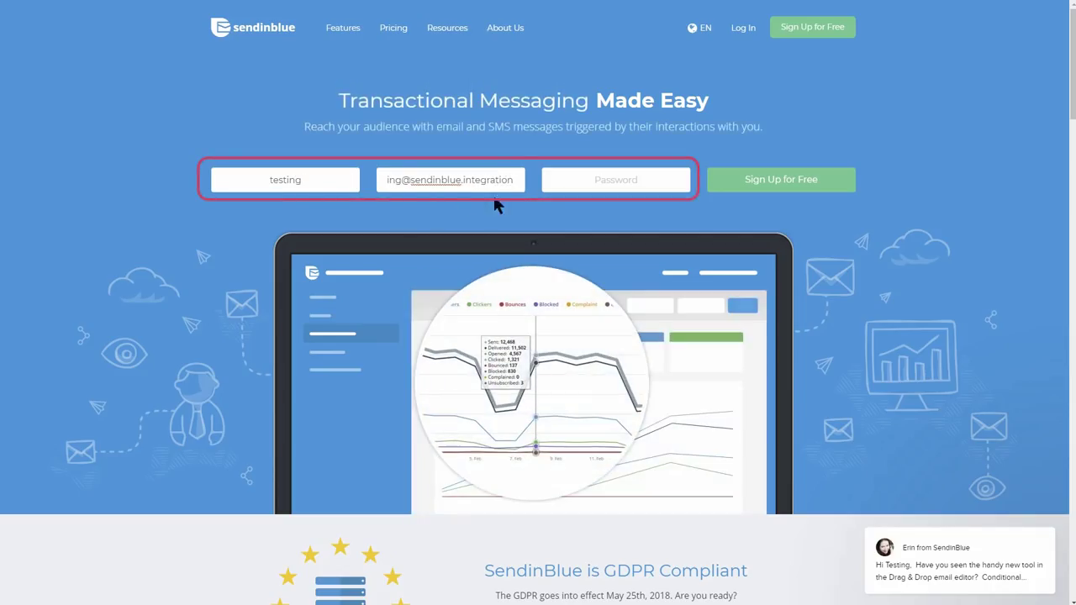
pyautogui.click(617, 189)
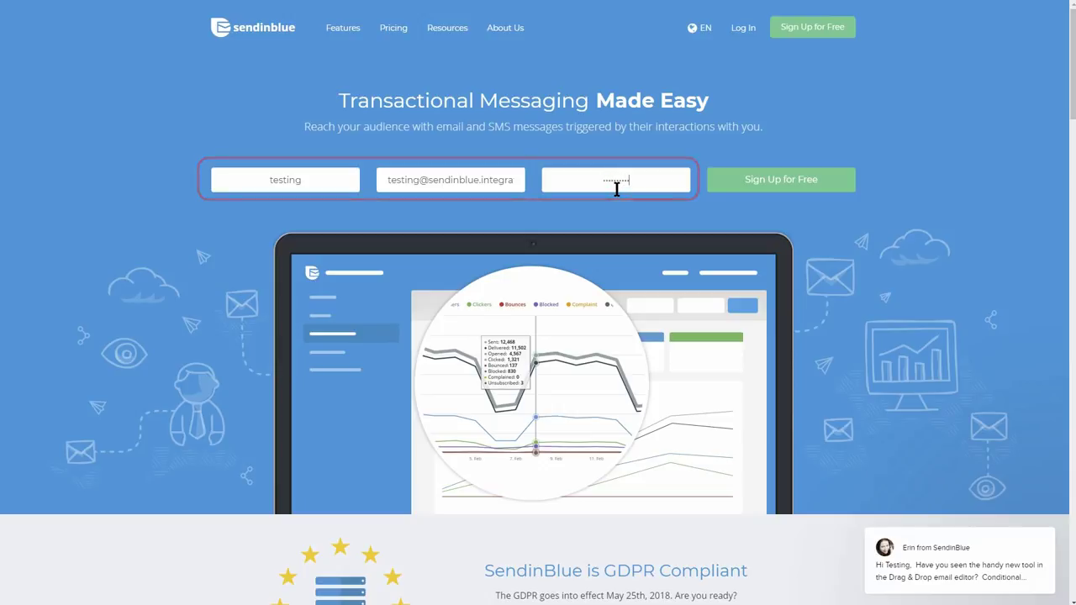
pyautogui.click(788, 179)
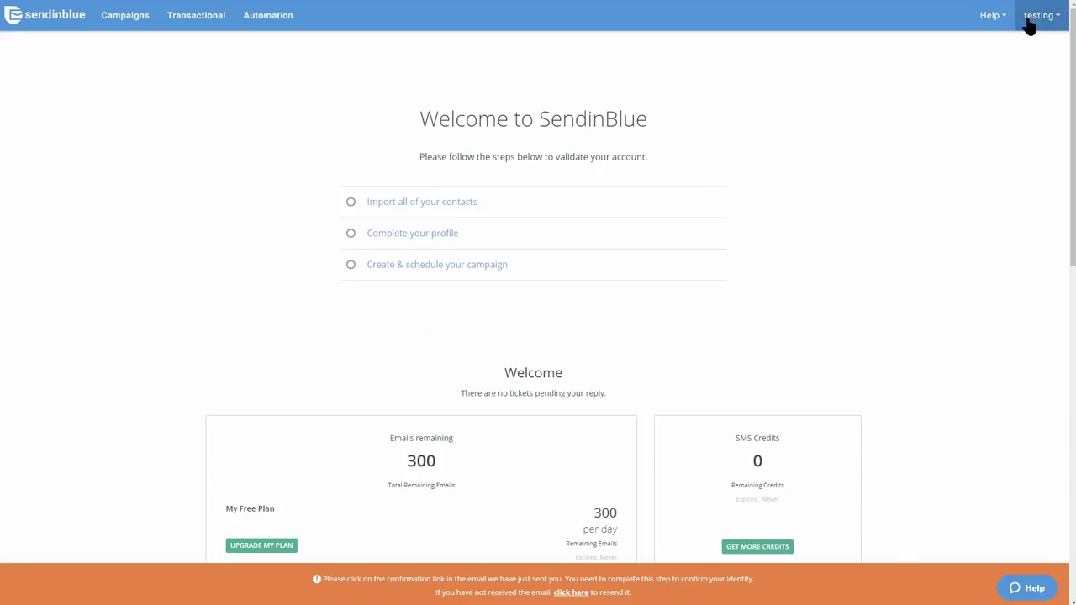
# - Copy the v2 API key from SendinBlue's SMTP & API settings page
pyautogui.click(1051, 19)
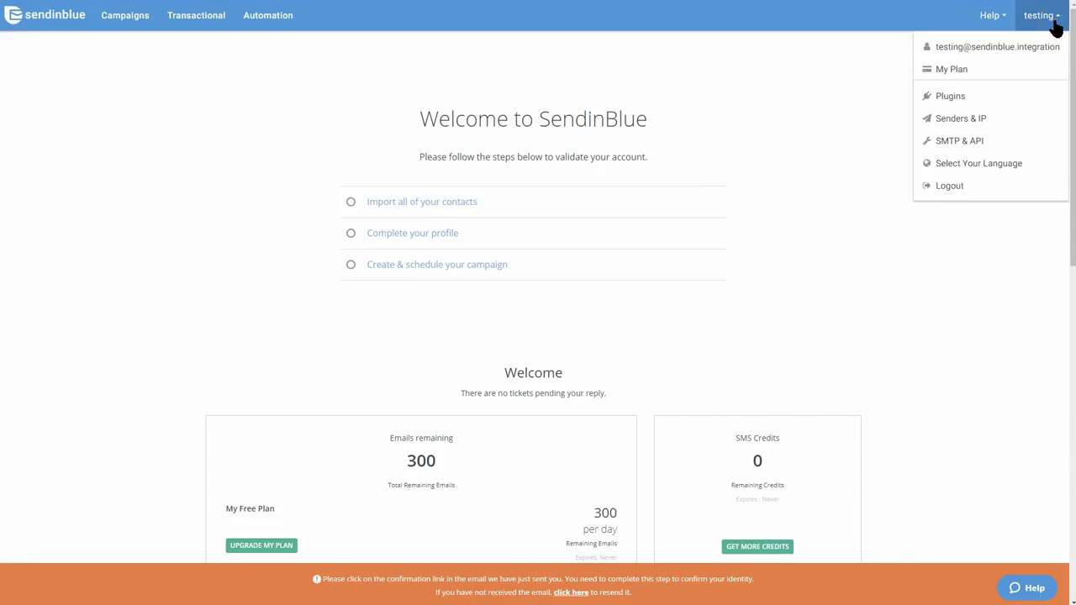
pyautogui.click(1009, 44)
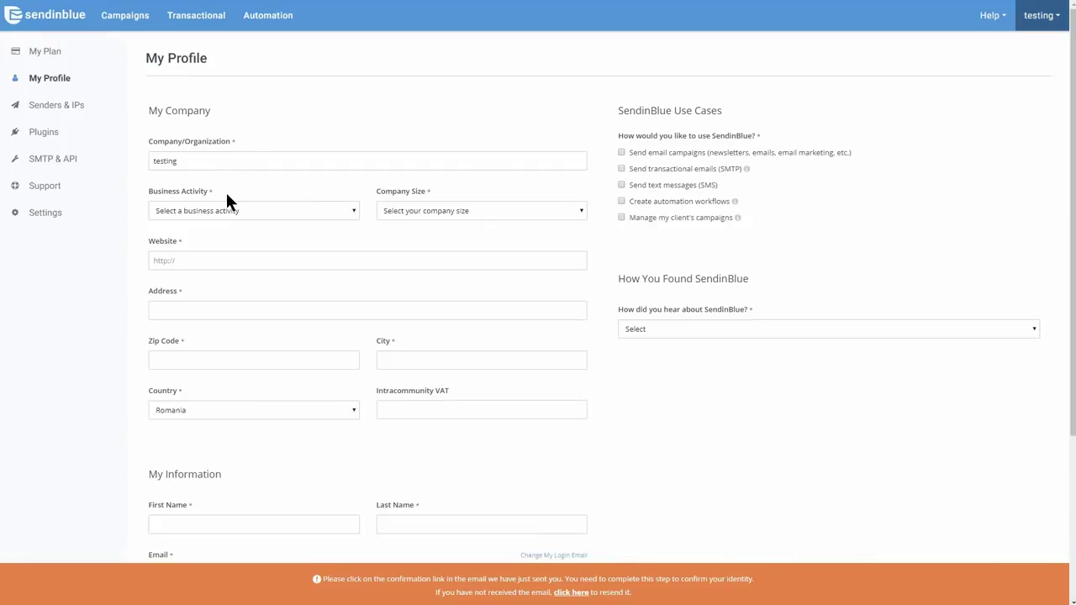
pyautogui.click(72, 165)
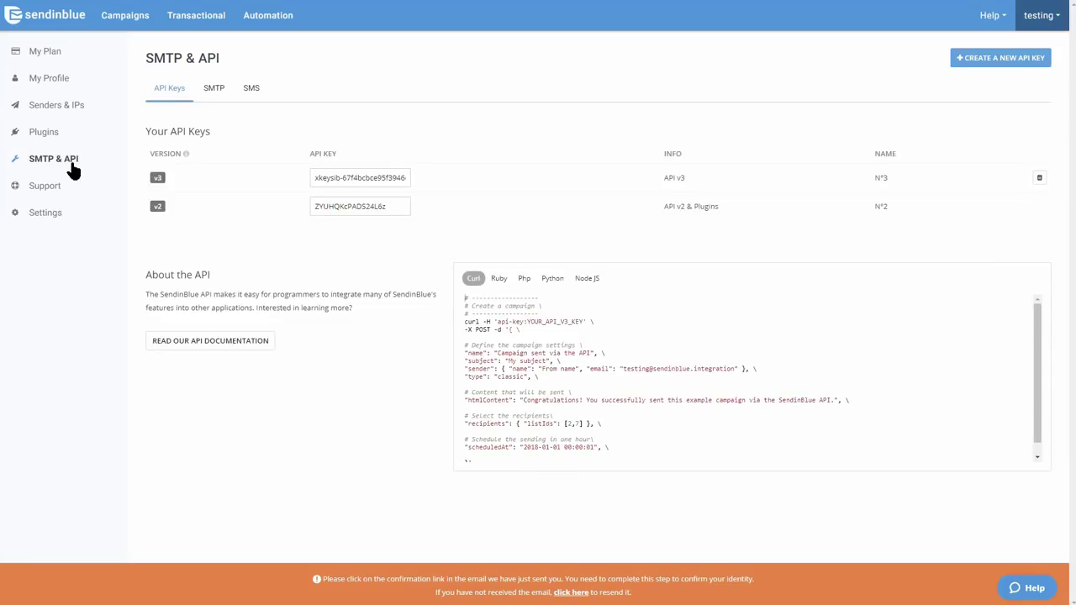
pyautogui.moveTo(389, 207); pyautogui.dragTo(309, 208)
pyautogui.rightClick(356, 207)
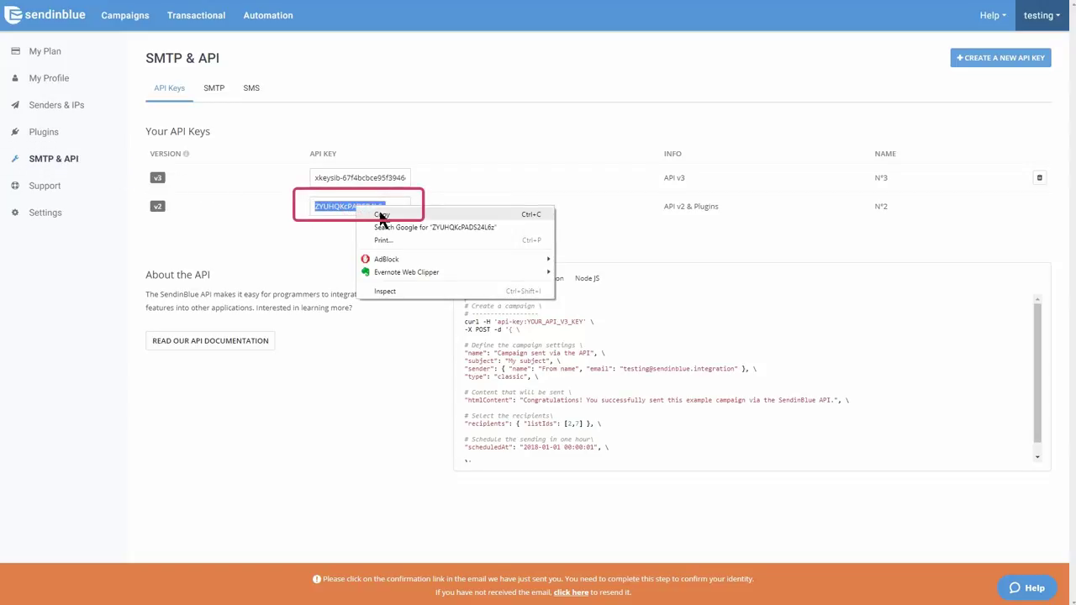
pyautogui.click(382, 214)
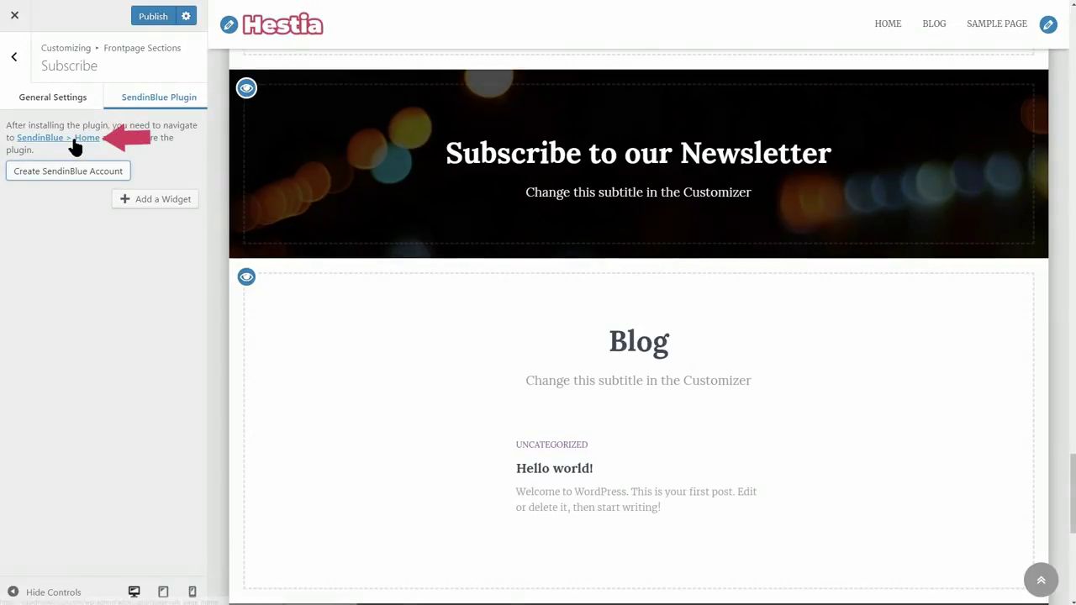
# - Paste the copied API key into the SendinBlue plugin's Access Key field and log in
pyautogui.click(74, 139)
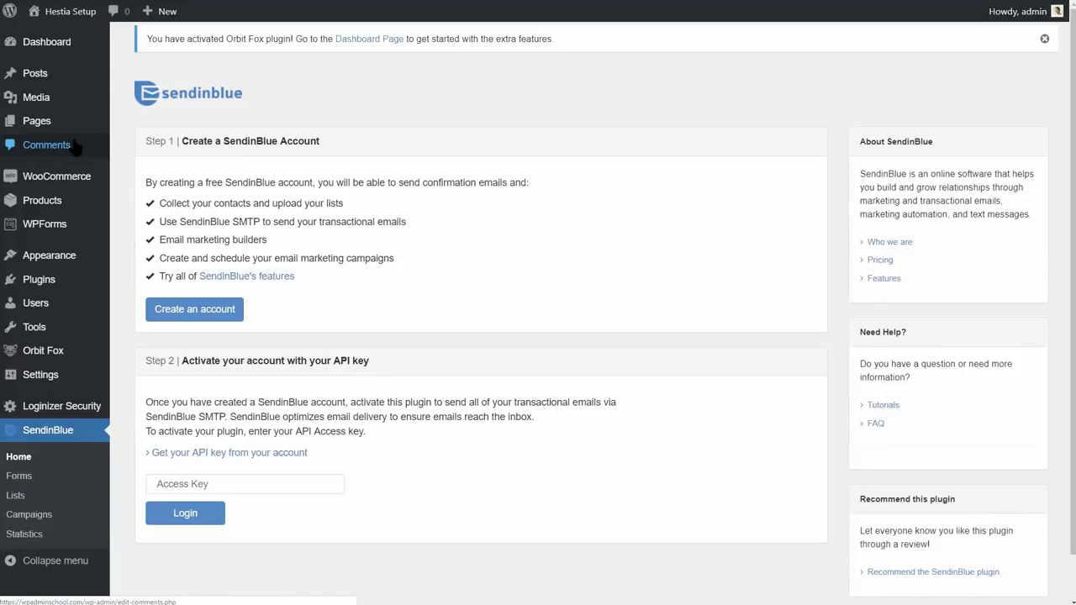
pyautogui.rightClick(176, 485)
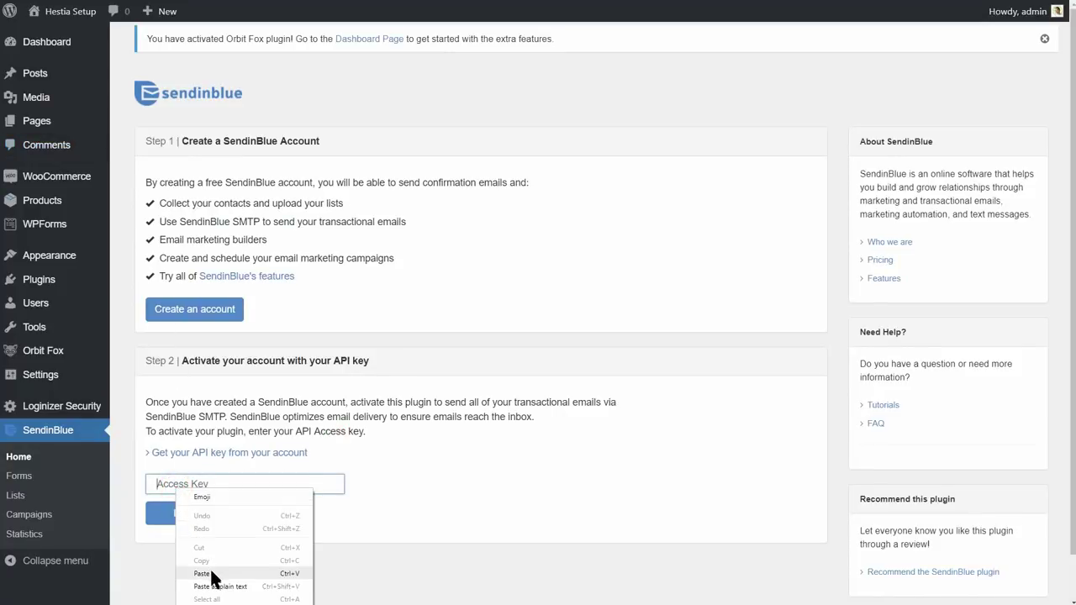
pyautogui.click(210, 575)
pyautogui.click(189, 513)
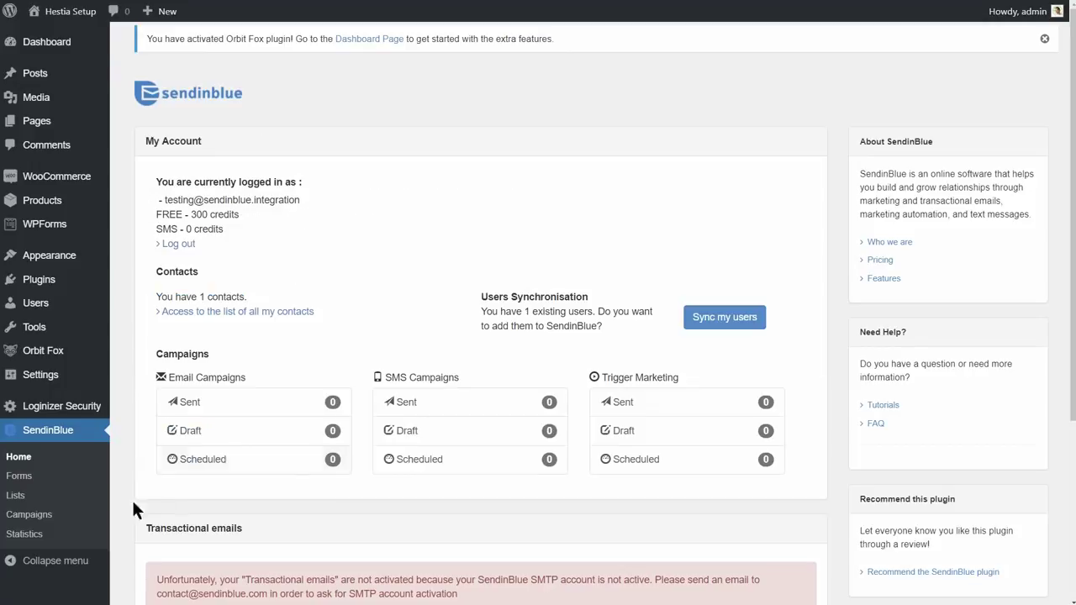
pyautogui.click(19, 476)
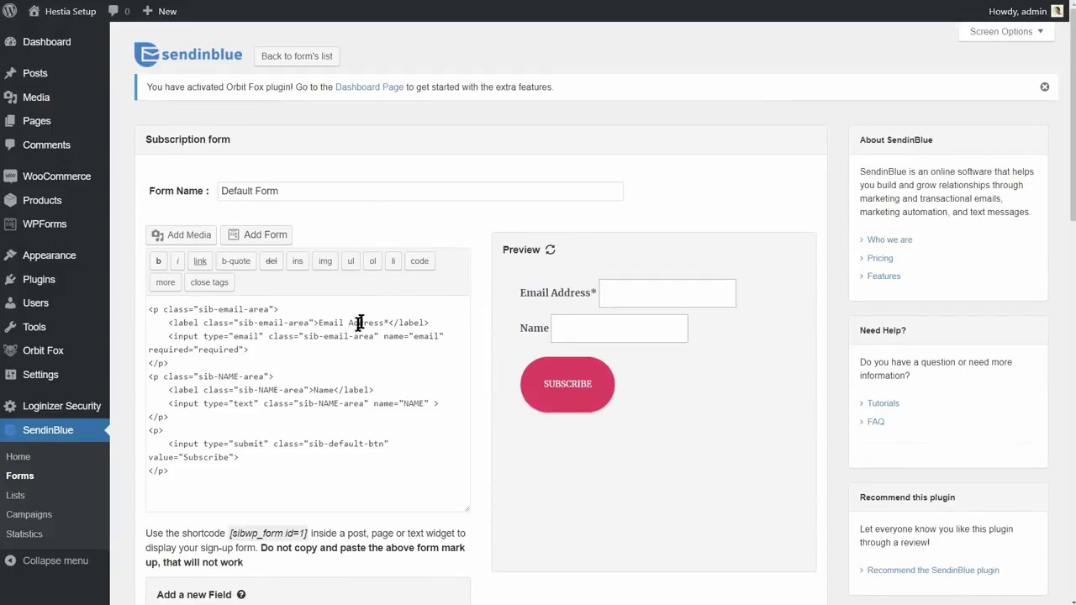
# - Remove the Name field markup and rename the Default Form to Subscribe
pyautogui.moveTo(149, 379); pyautogui.dragTo(179, 424)
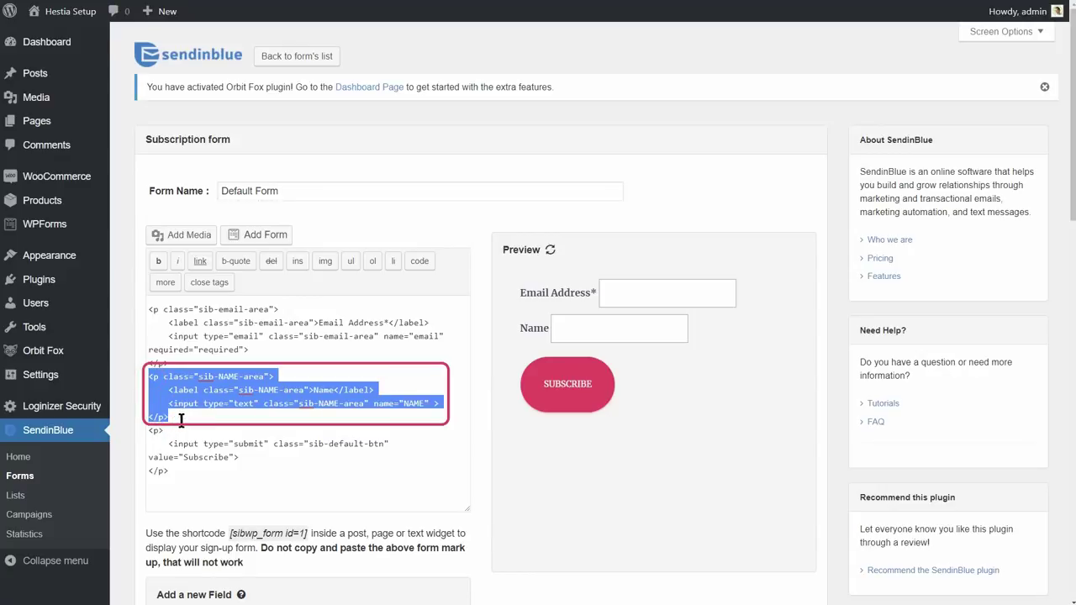
pyautogui.press('Delete')
pyautogui.moveTo(293, 194); pyautogui.dragTo(210, 192)
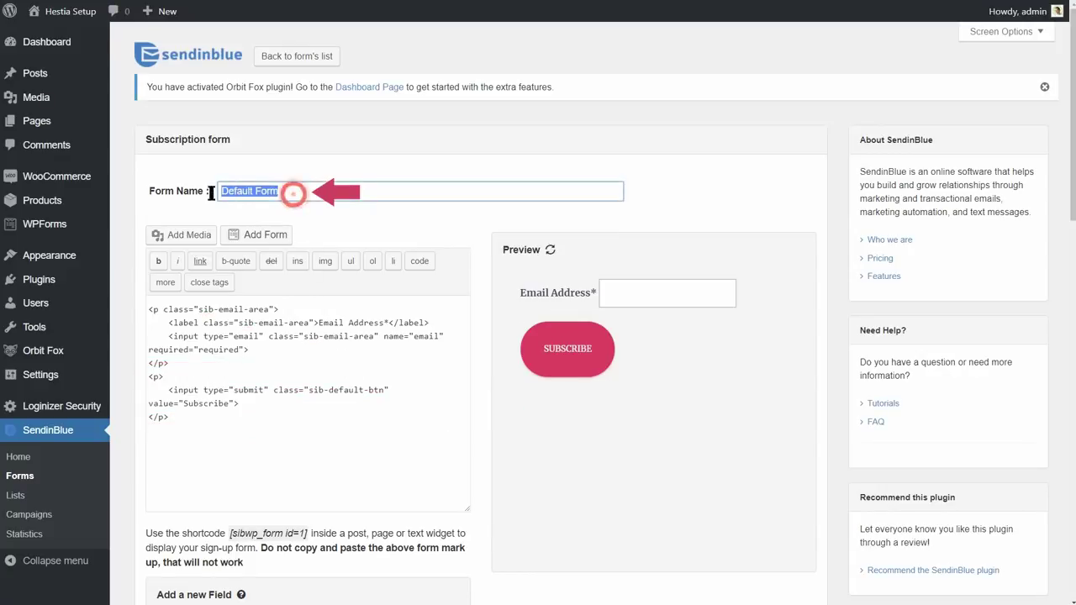
pyautogui.write('Subscribe')
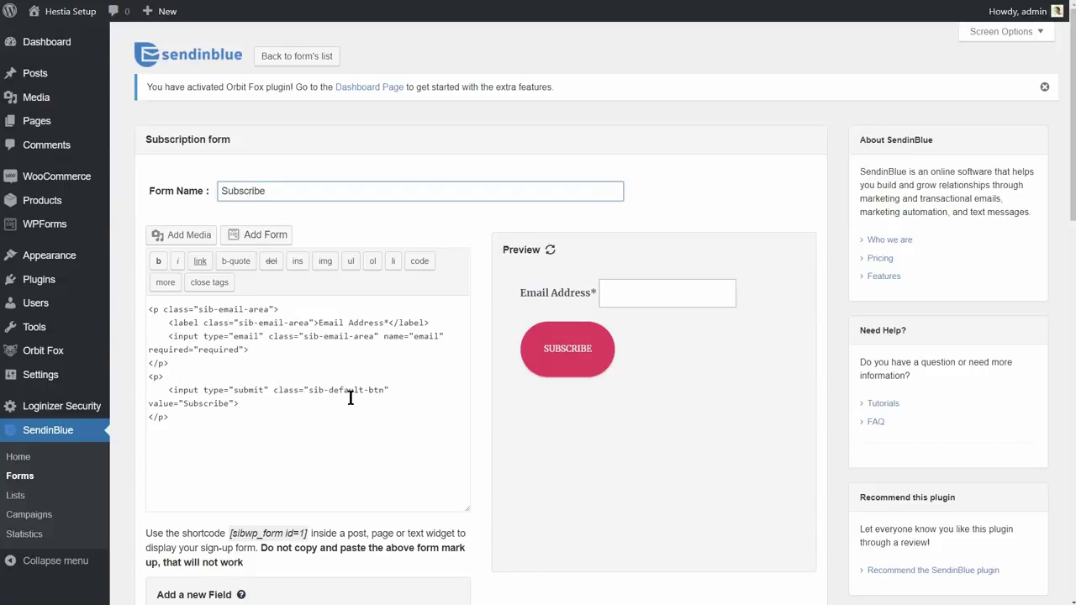
pyautogui.scroll(-8, 372, 425)
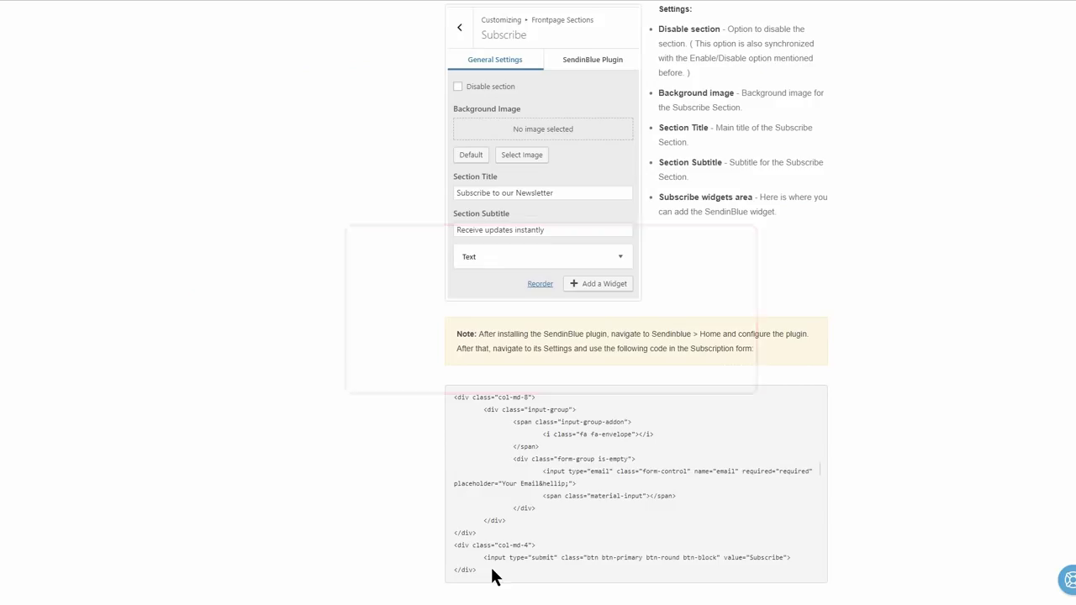
# - Copy the recommended subscription form code into the form editor and save the form
pyautogui.moveTo(491, 567); pyautogui.dragTo(457, 393)
pyautogui.rightClick(467, 419)
pyautogui.click(493, 430)
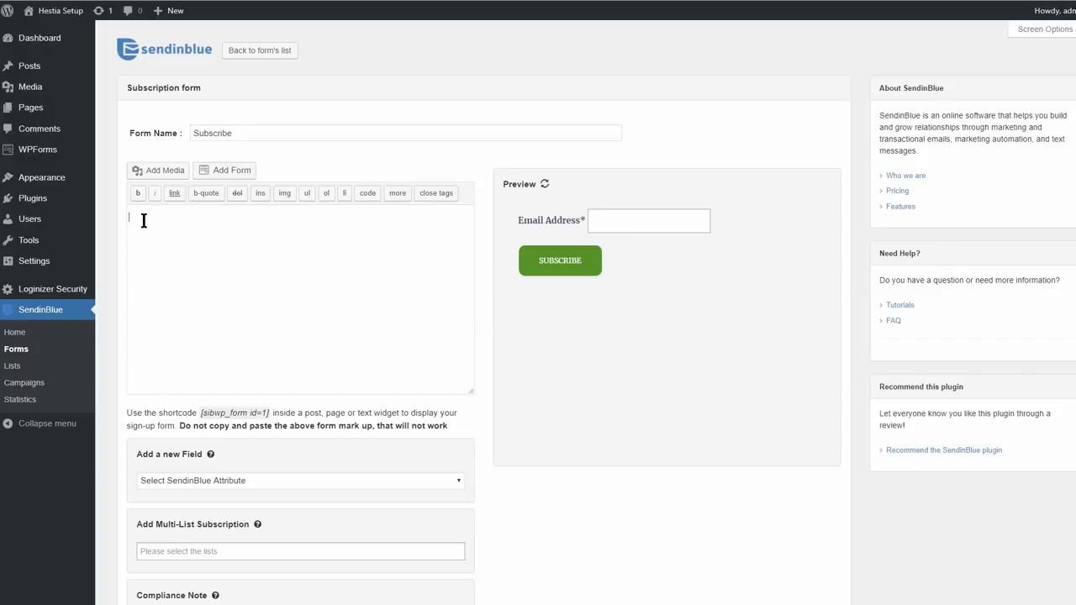
pyautogui.rightClick(144, 220)
pyautogui.click(187, 305)
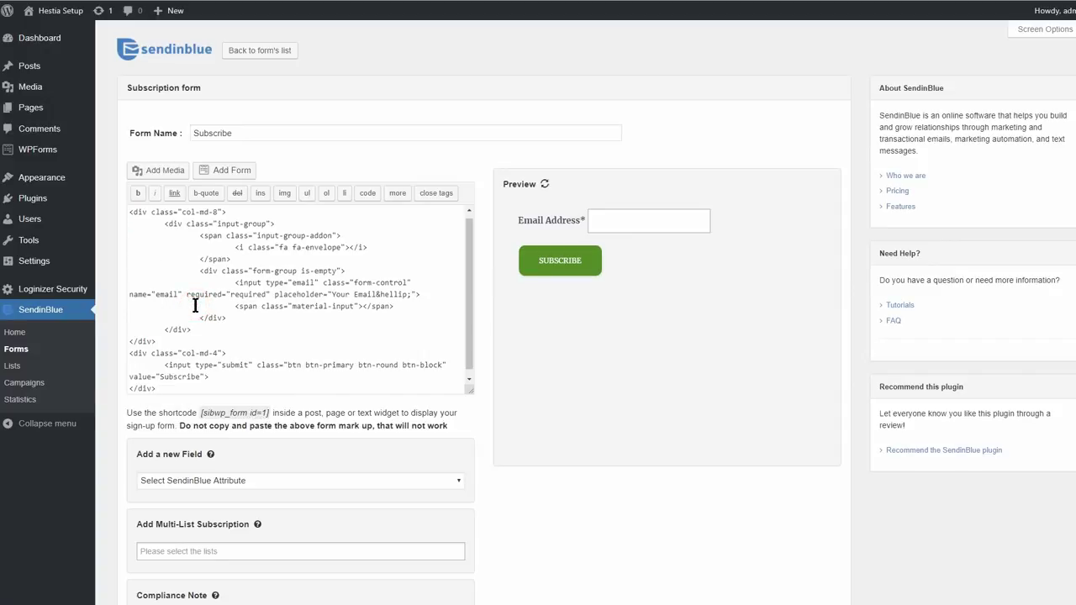
pyautogui.scroll(-4, 250, 304)
pyautogui.click(160, 399)
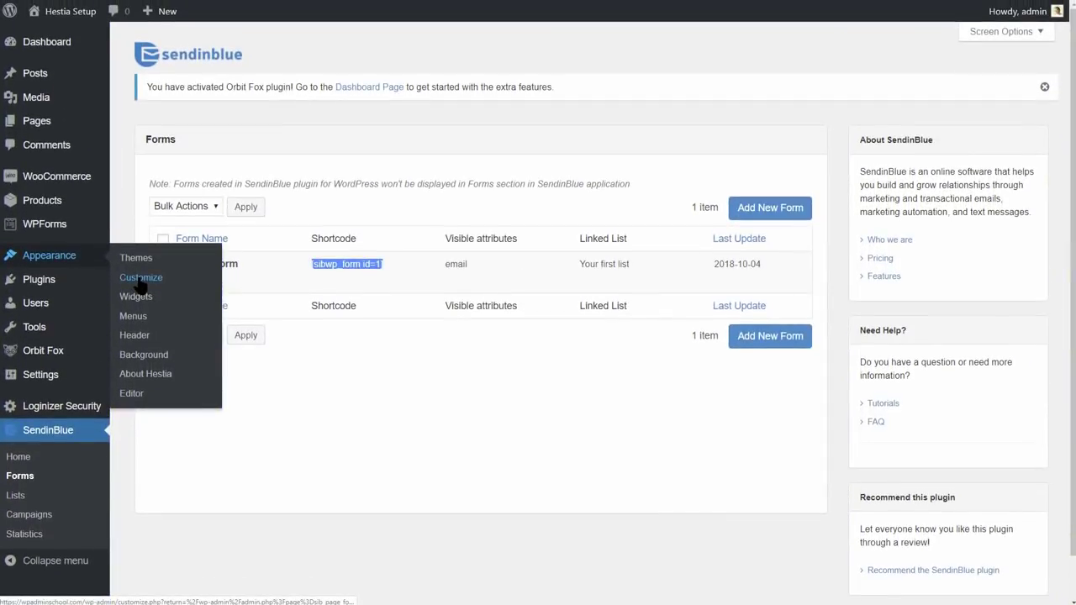
# - Add a SendinBlue Widget using the Subscribe form to the front page Subscribe section
pyautogui.click(140, 279)
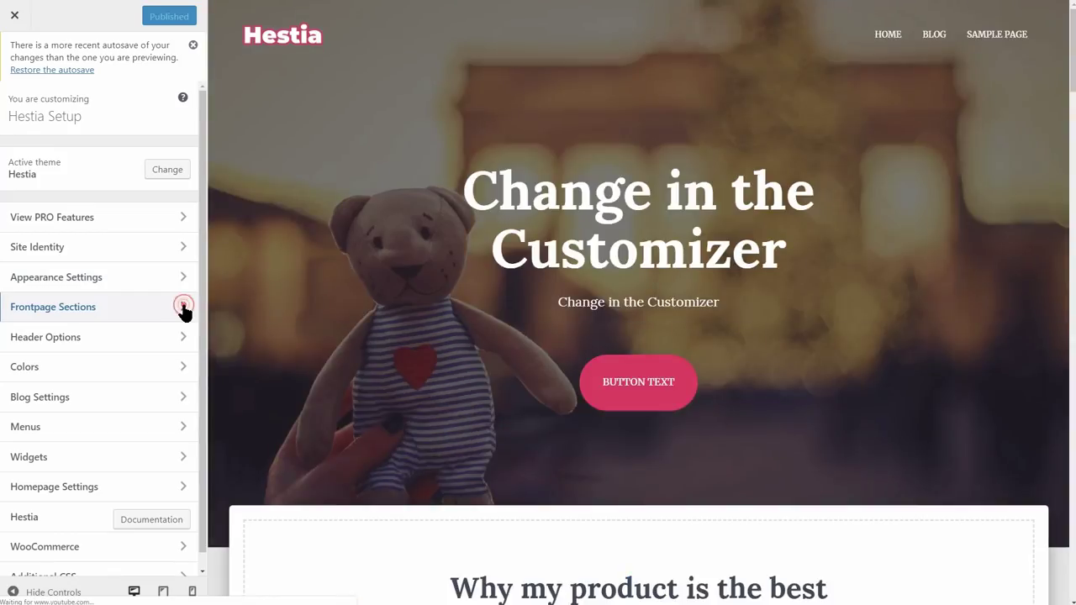
pyautogui.click(183, 310)
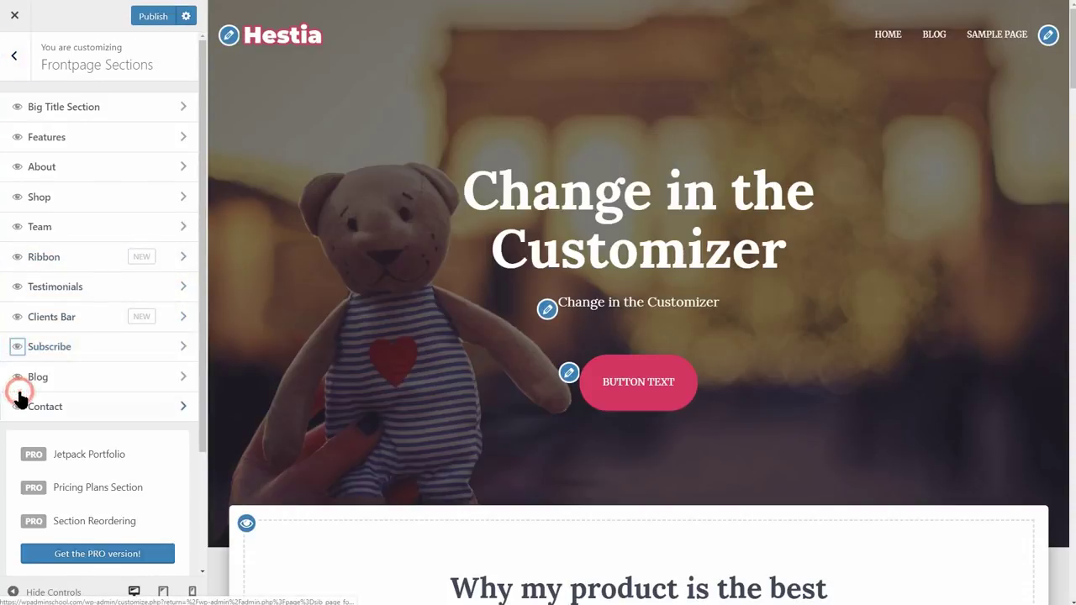
pyautogui.click(180, 354)
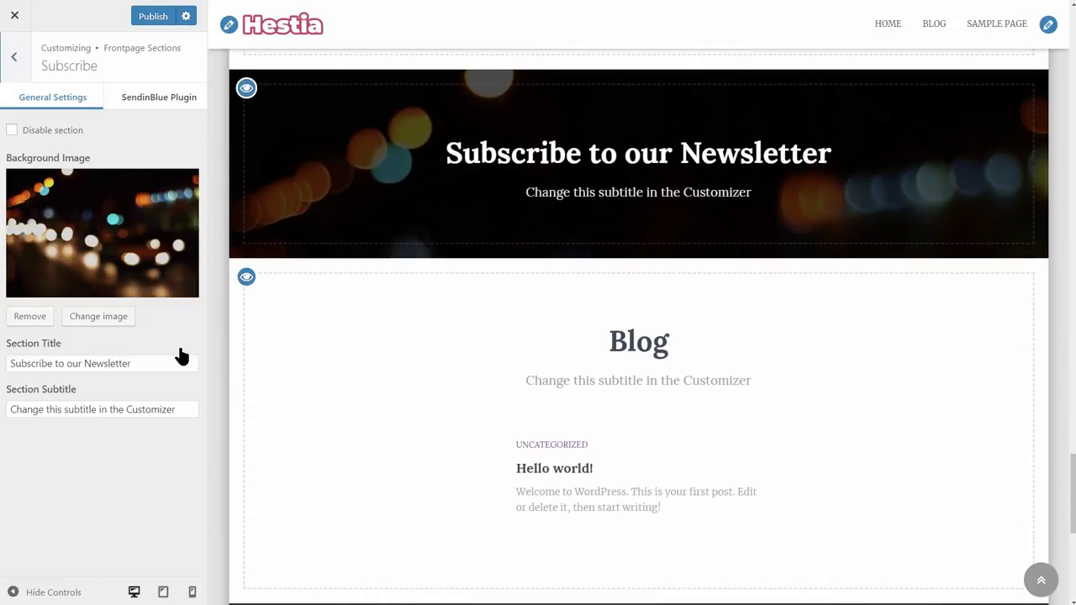
pyautogui.click(176, 106)
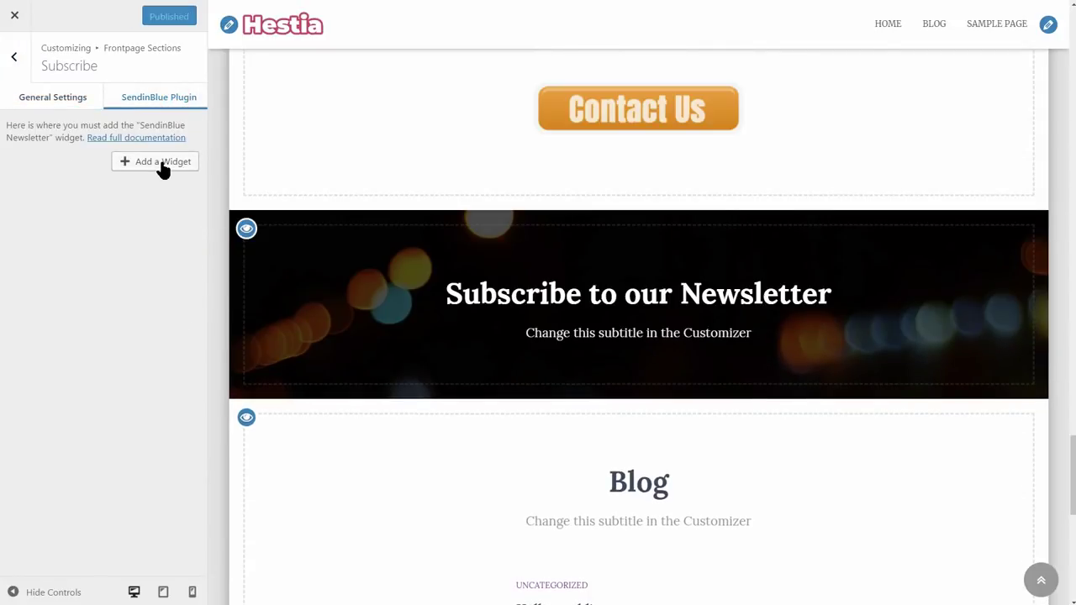
pyautogui.click(163, 166)
pyautogui.moveTo(409, 148); pyautogui.dragTo(377, 577)
pyautogui.click(312, 378)
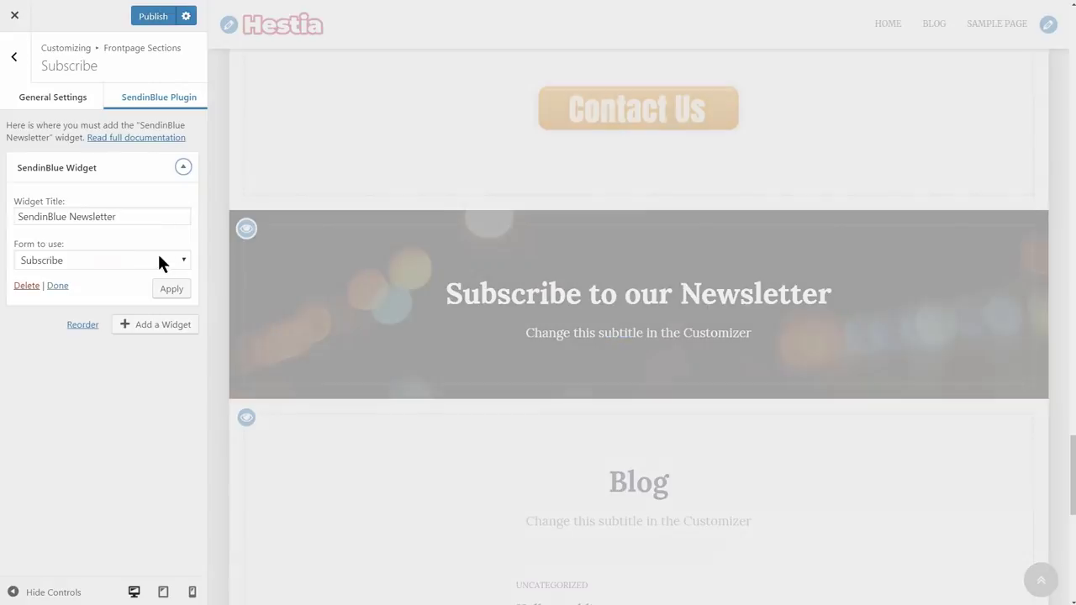
pyautogui.click(148, 260)
pyautogui.click(148, 260)
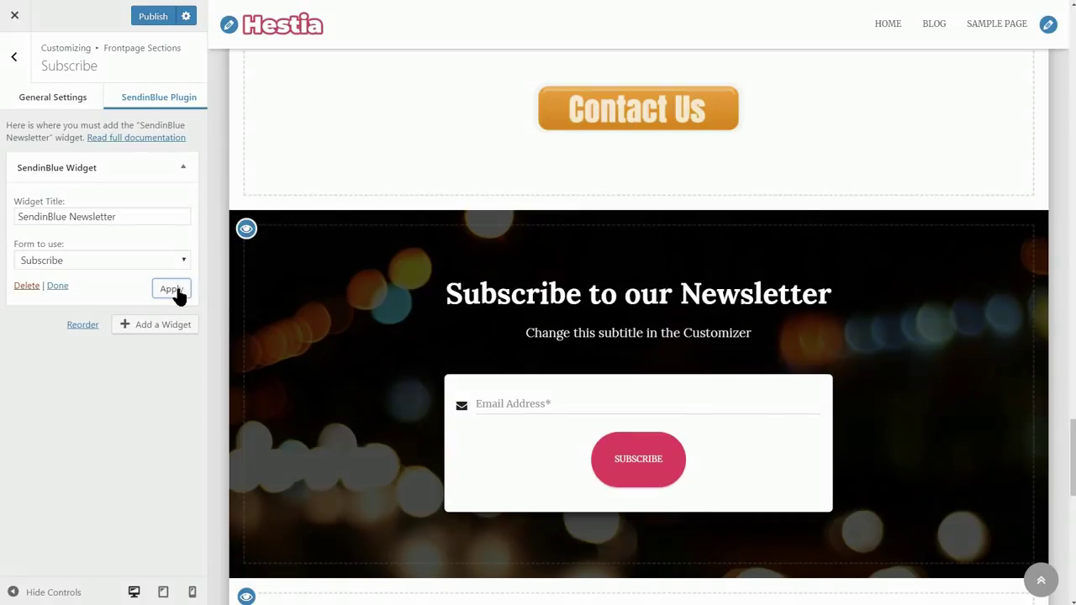
pyautogui.click(14, 59)
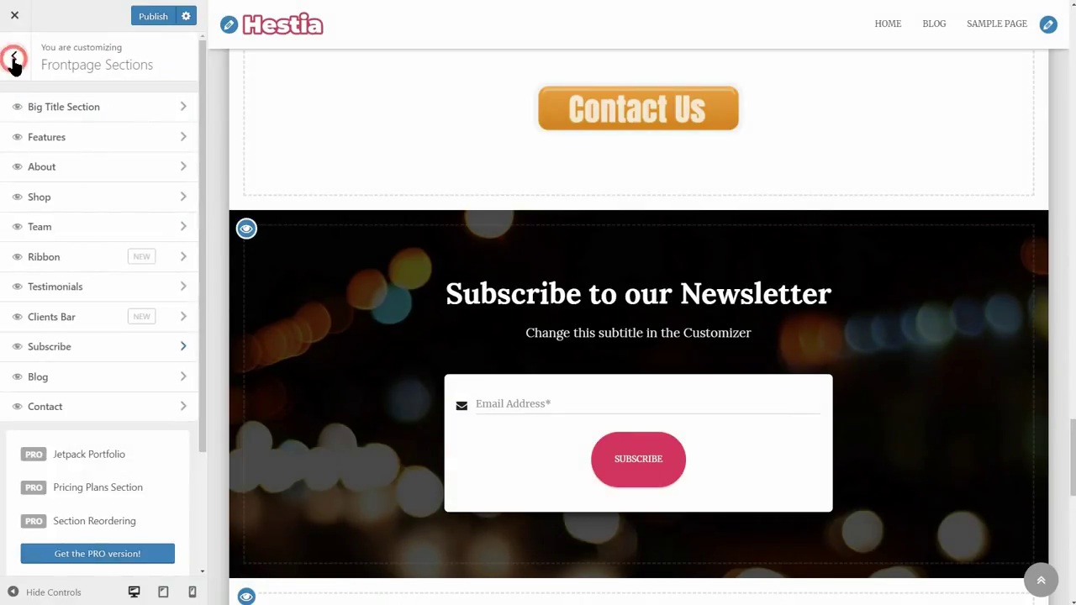
# - Reset button padding to 15, set border radius to 10, and publish
pyautogui.click(14, 59)
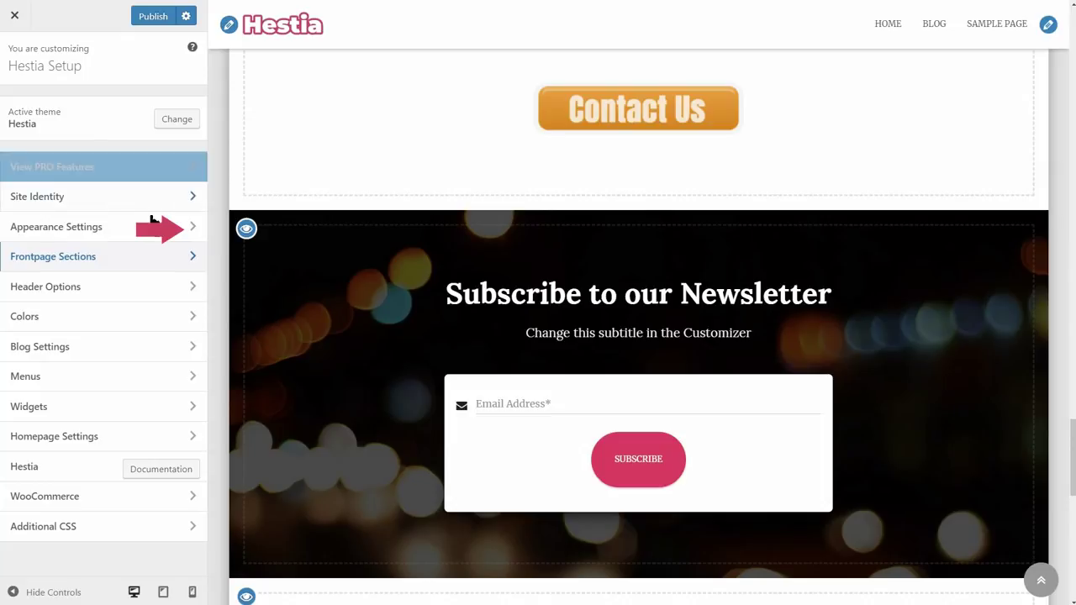
pyautogui.click(196, 234)
pyautogui.click(194, 199)
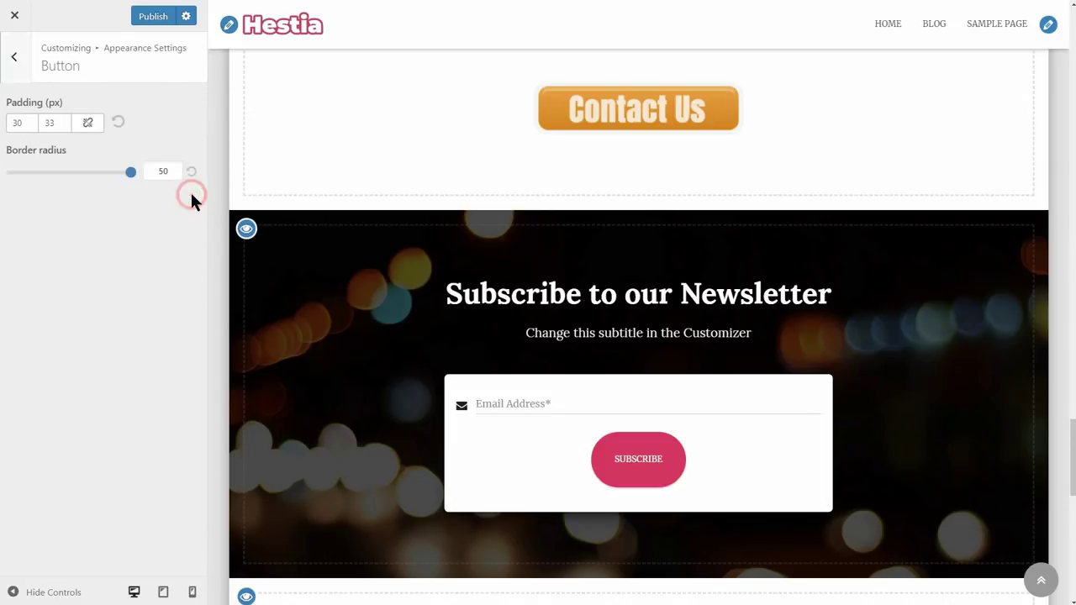
pyautogui.click(119, 124)
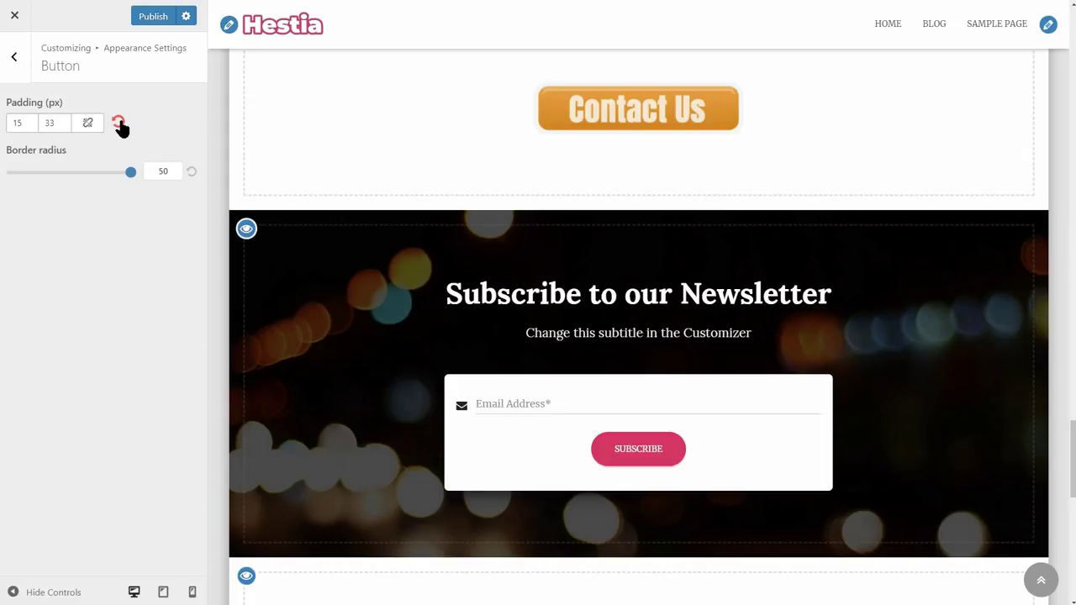
pyautogui.moveTo(130, 171); pyautogui.dragTo(36, 174)
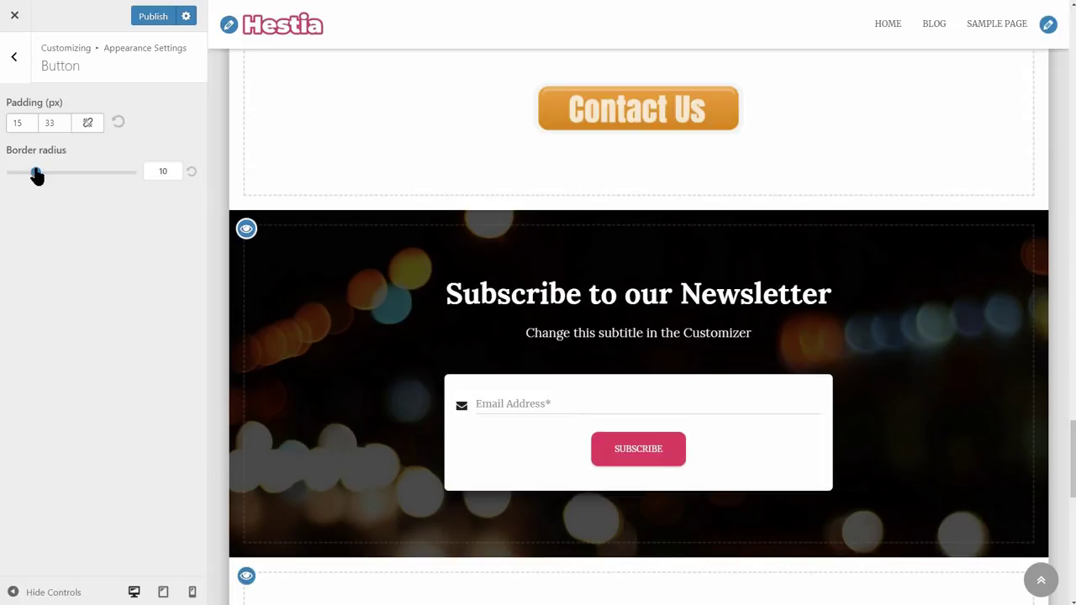
pyautogui.click(153, 20)
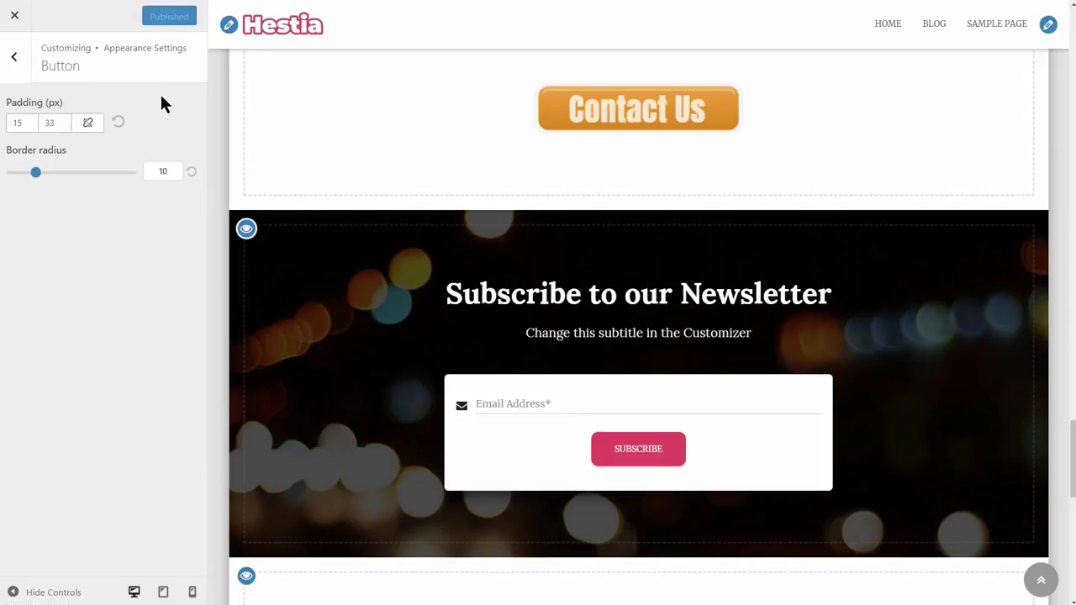
# - Toggle the Blog section's Disable option and eye icon off and on, leaving it visible
pyautogui.click(14, 57)
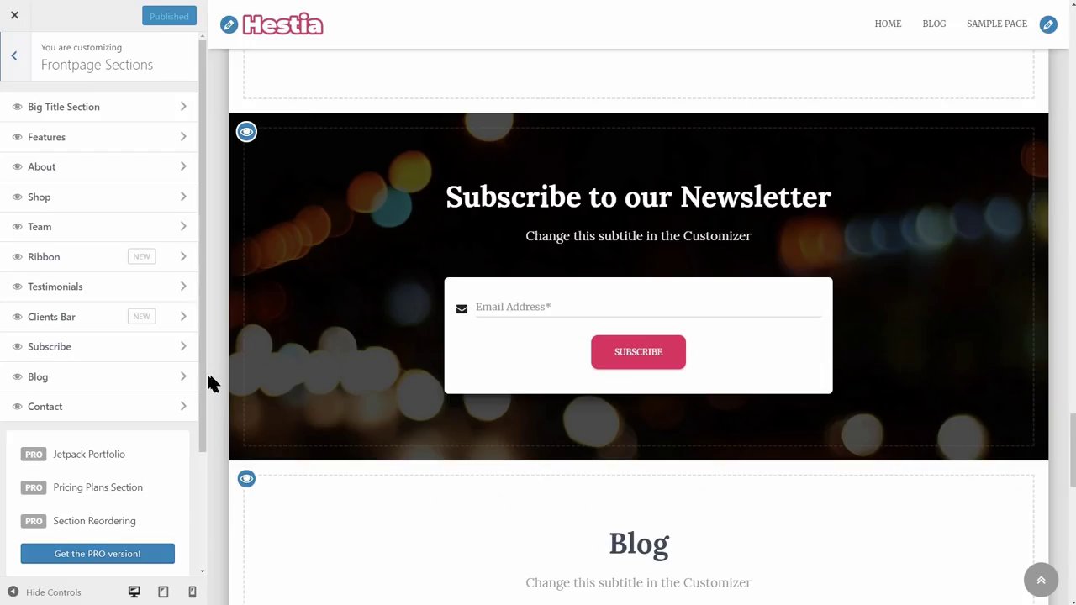
pyautogui.click(187, 378)
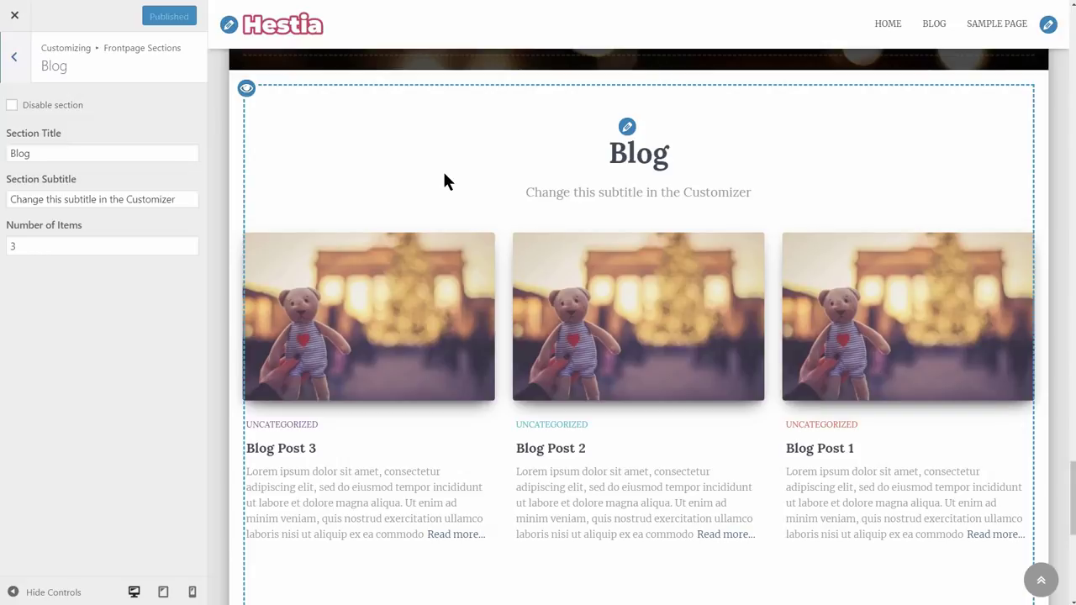
pyautogui.click(11, 106)
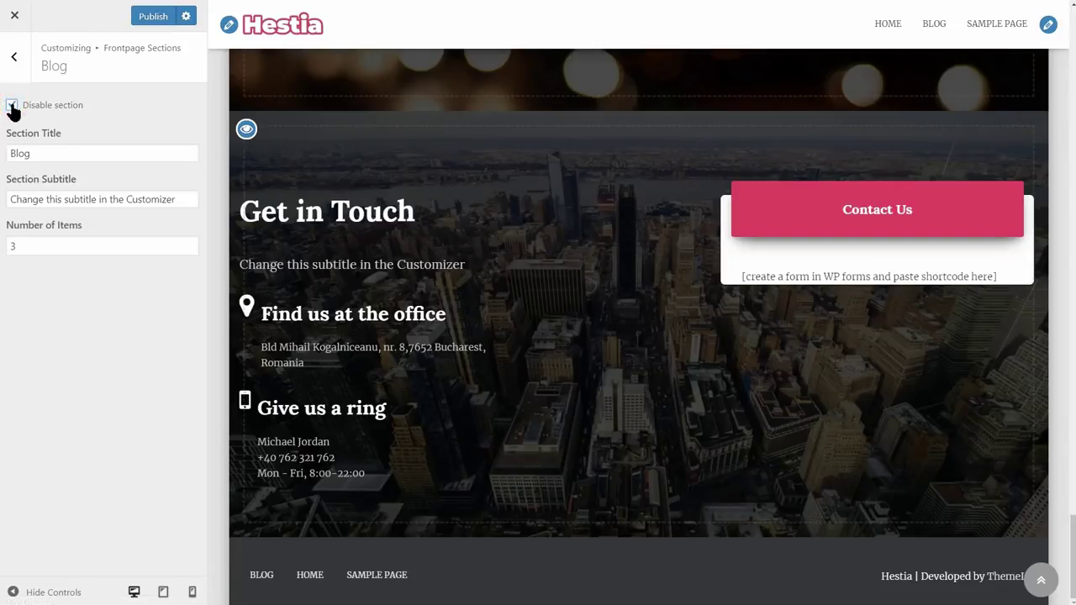
pyautogui.click(11, 106)
pyautogui.click(14, 65)
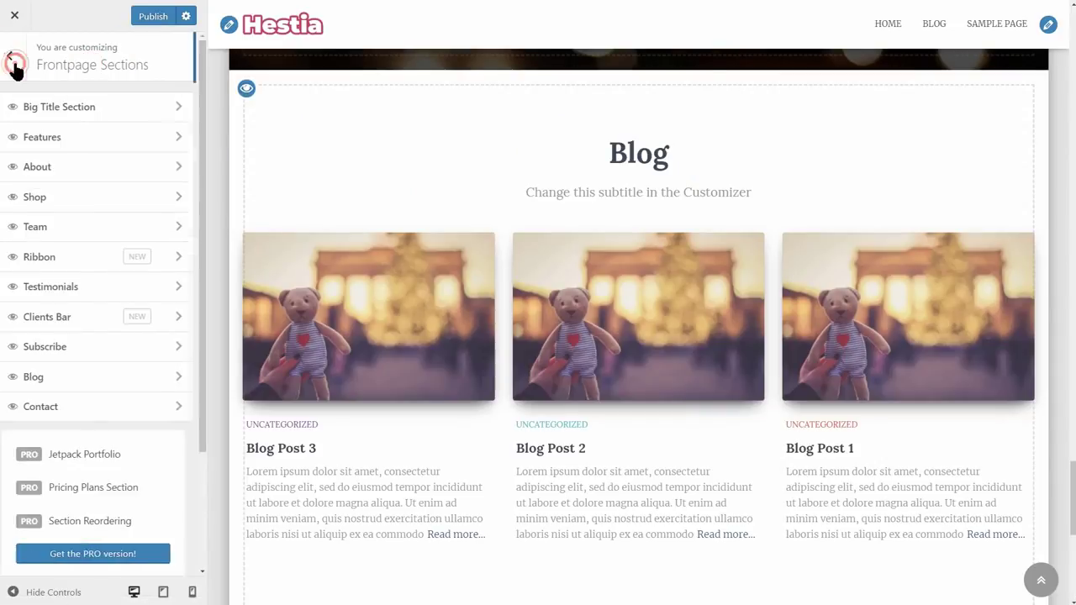
pyautogui.click(17, 377)
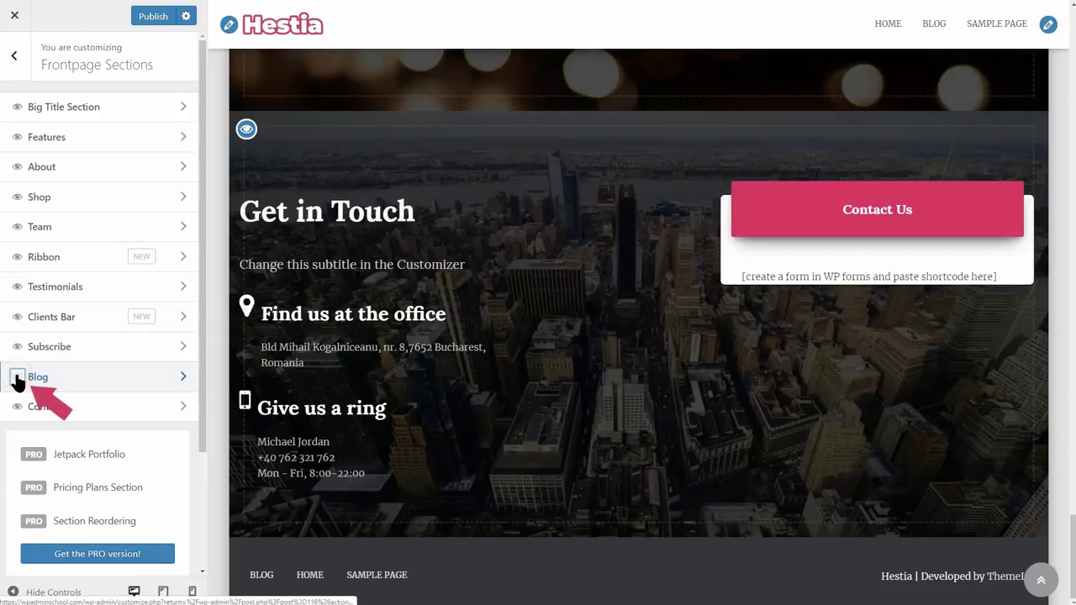
pyautogui.click(17, 378)
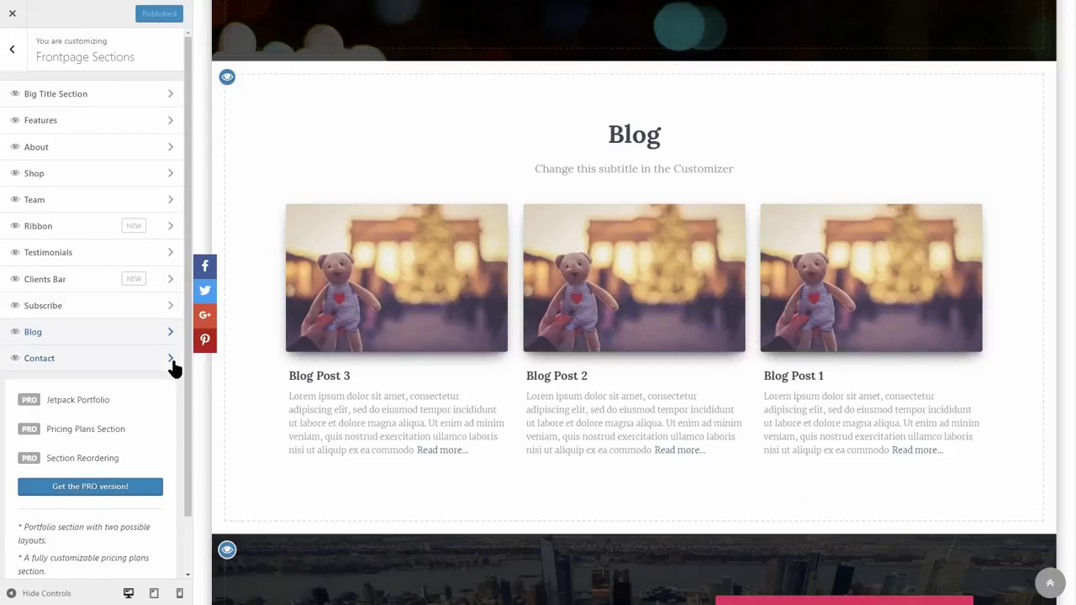
# - Open the Contact section settings under Frontpage Sections
pyautogui.click(171, 358)
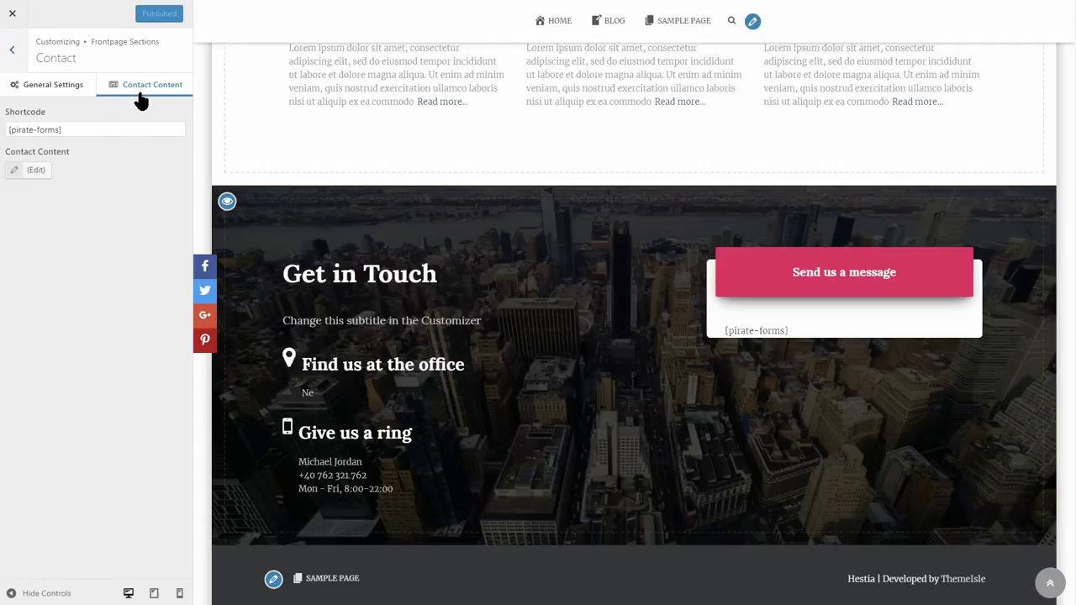
# - Delete the stray 'Ne' text from the Contact content and switch to General Settings
pyautogui.click(37, 169)
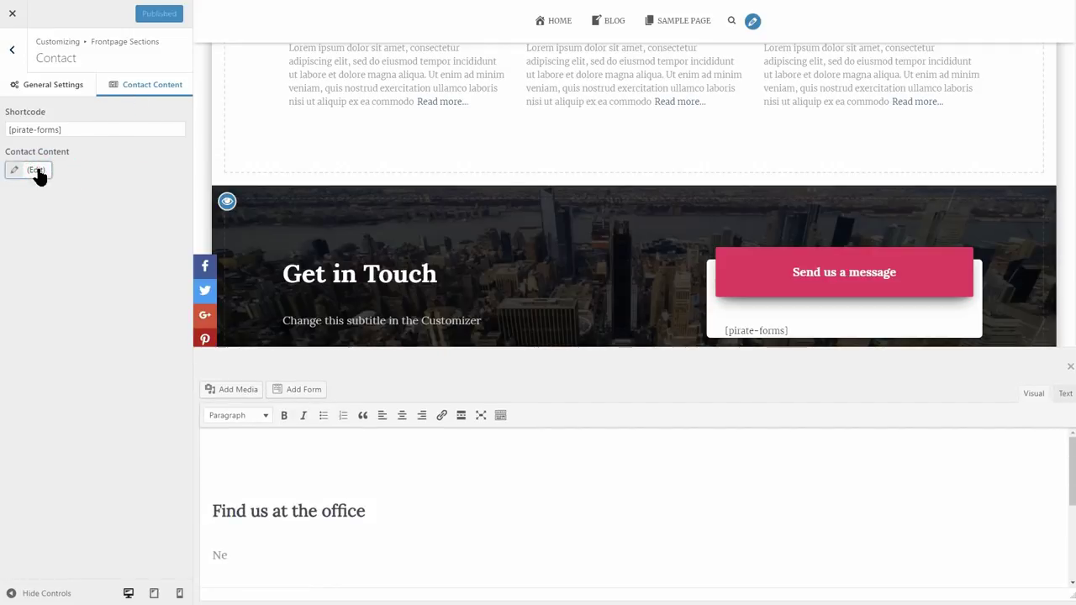
pyautogui.scroll(-2, 358, 534)
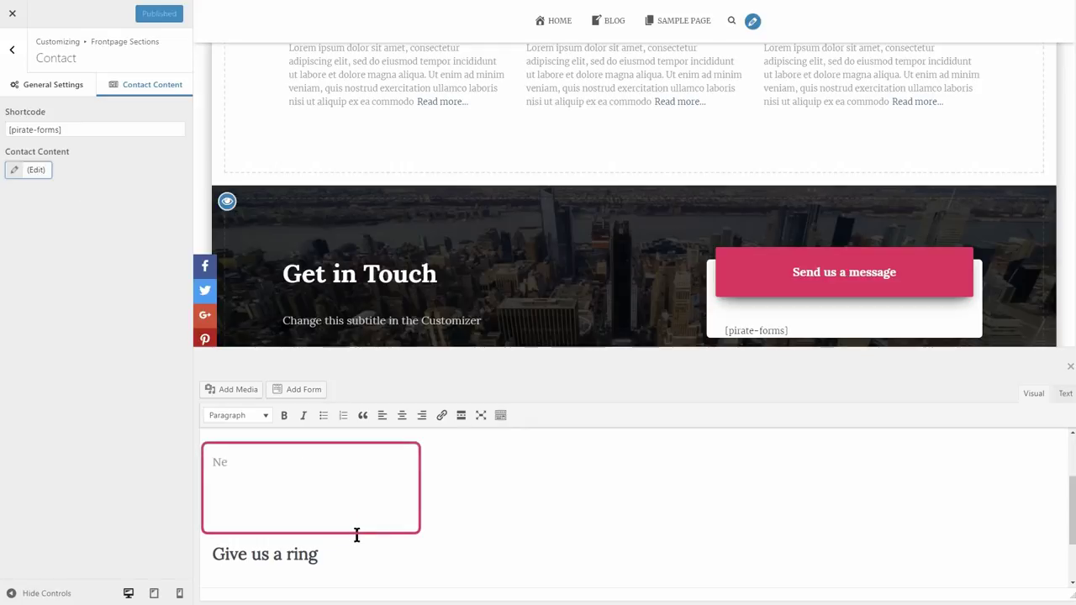
pyautogui.moveTo(283, 463); pyautogui.dragTo(215, 468)
pyautogui.press('Delete')
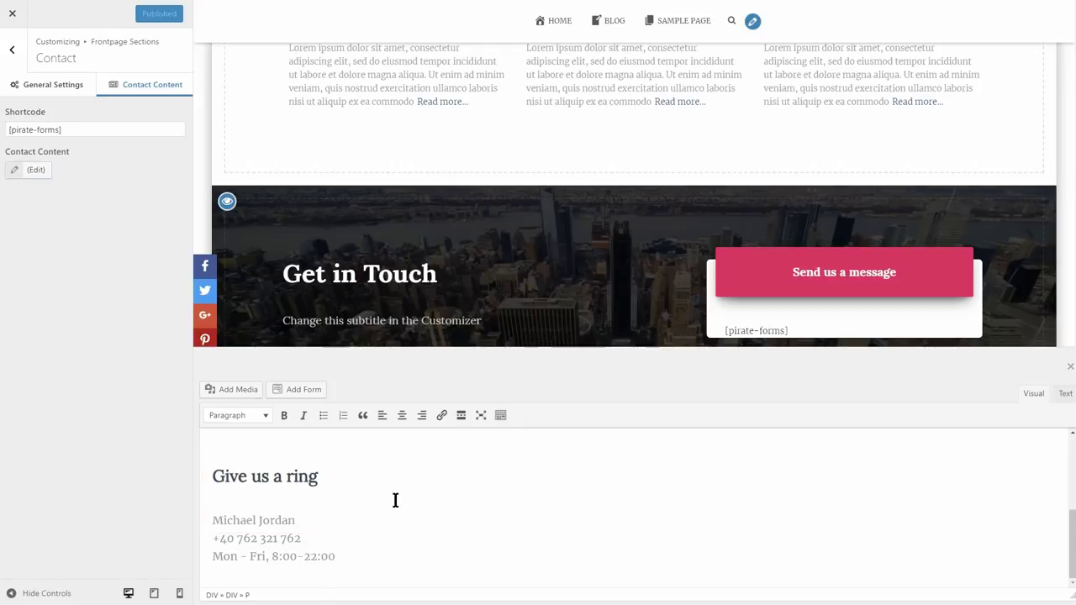
pyautogui.moveTo(342, 552); pyautogui.dragTo(211, 521)
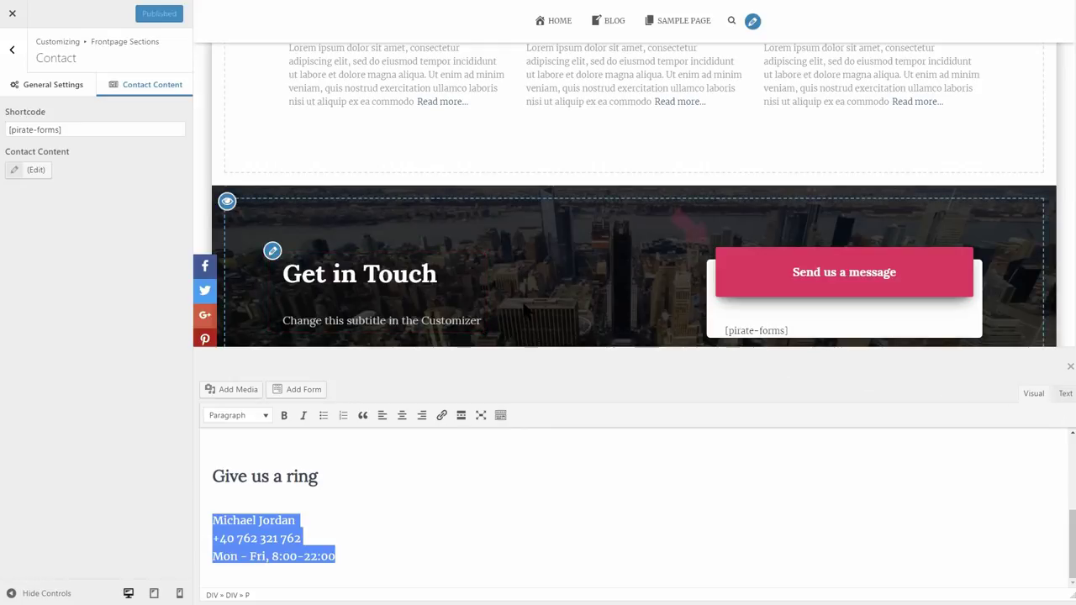
pyautogui.click(59, 88)
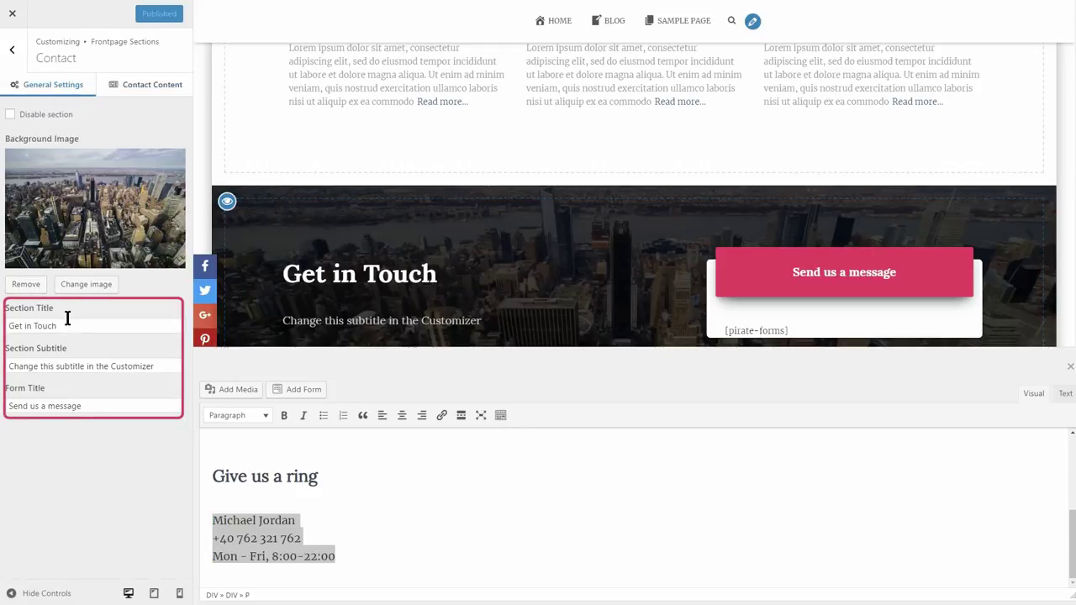
pyautogui.click(1071, 366)
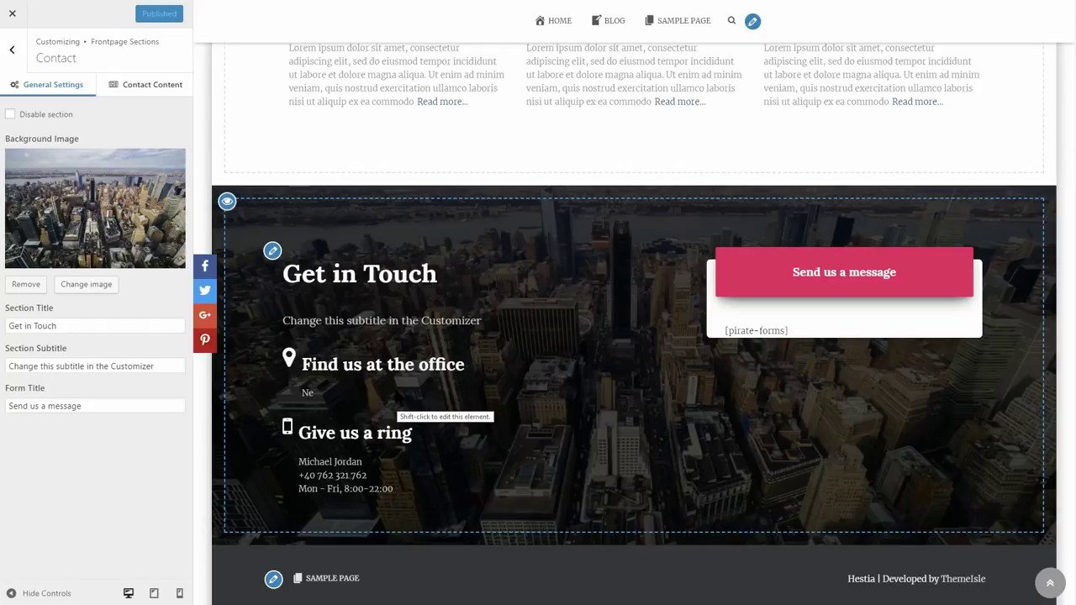
# - Correct the last letter of the 'Get in Touch' section title
pyautogui.moveTo(72, 326); pyautogui.dragTo(4, 335)
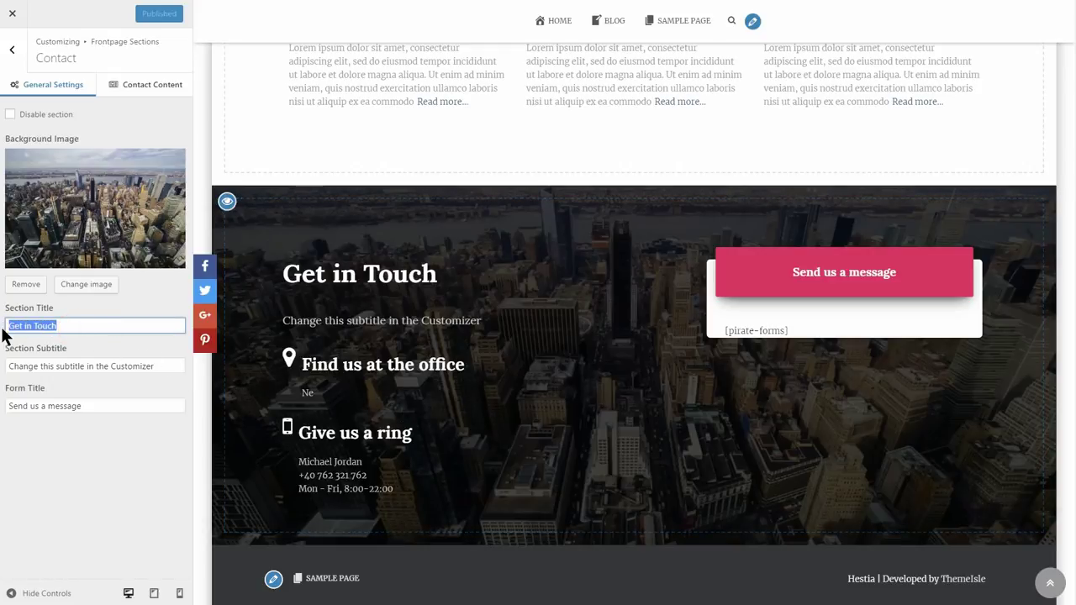
pyautogui.click(73, 329)
pyautogui.press('BackSpace')
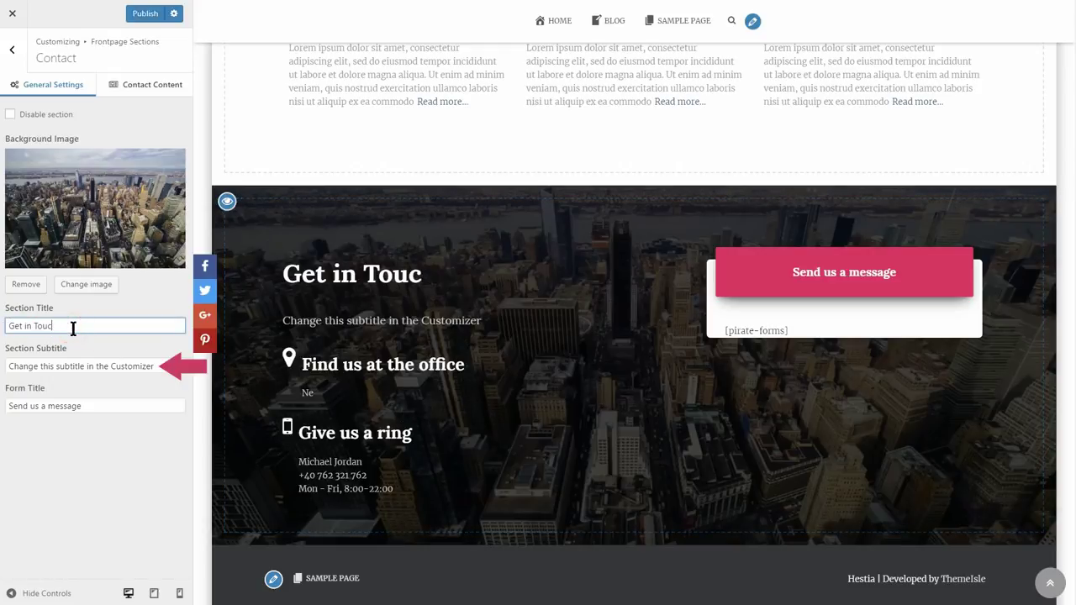
pyautogui.write('h')
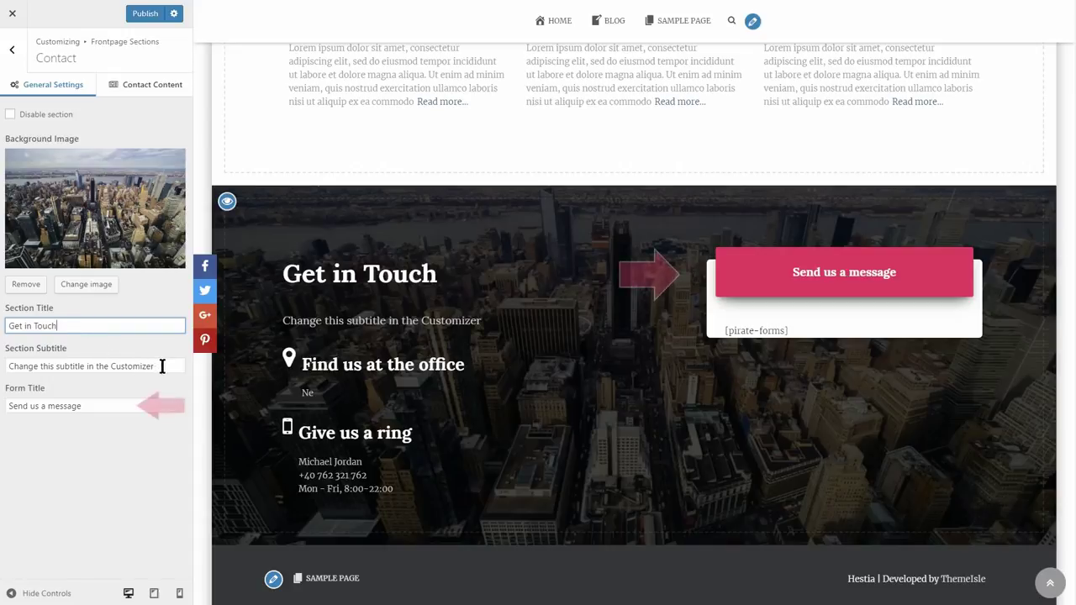
pyautogui.moveTo(156, 366); pyautogui.dragTo(5, 370)
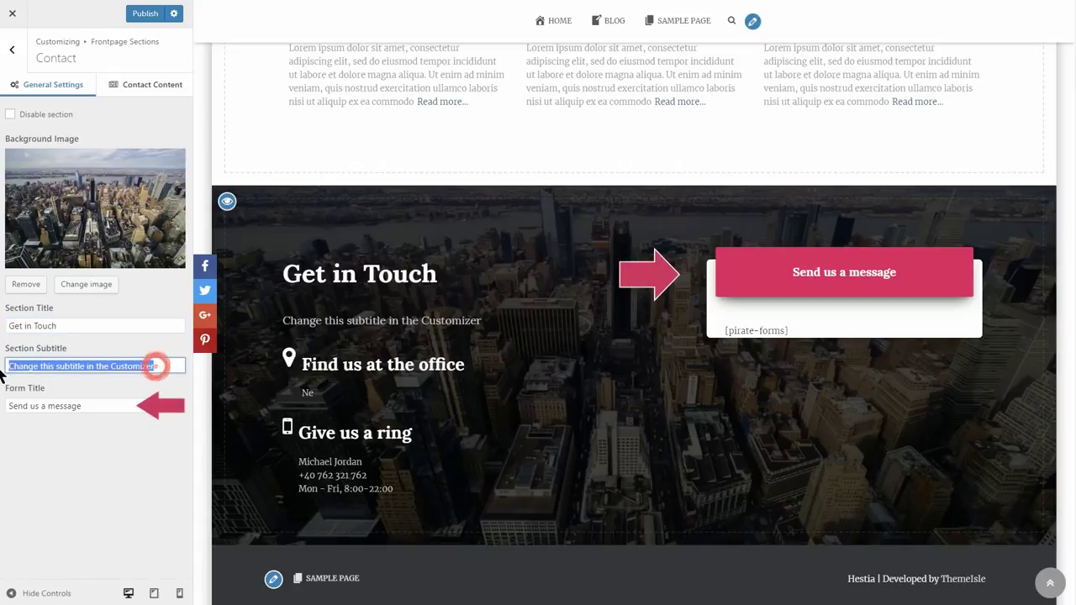
# - Change the Form Title to 'Send me an email', publish, and close the Customizer
pyautogui.click(104, 405)
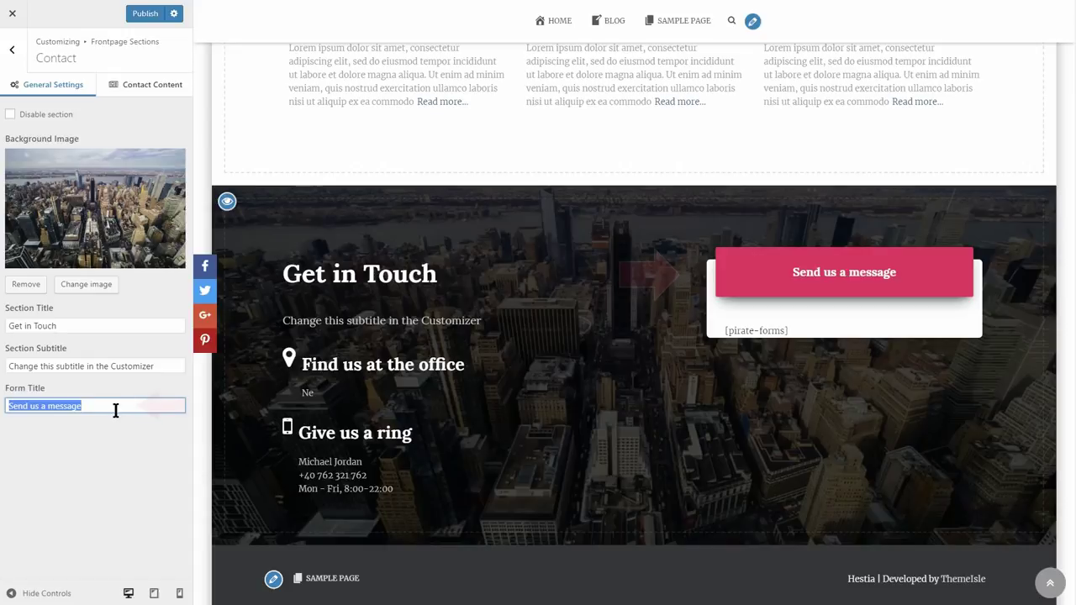
pyautogui.moveTo(104, 407); pyautogui.dragTo(6, 408)
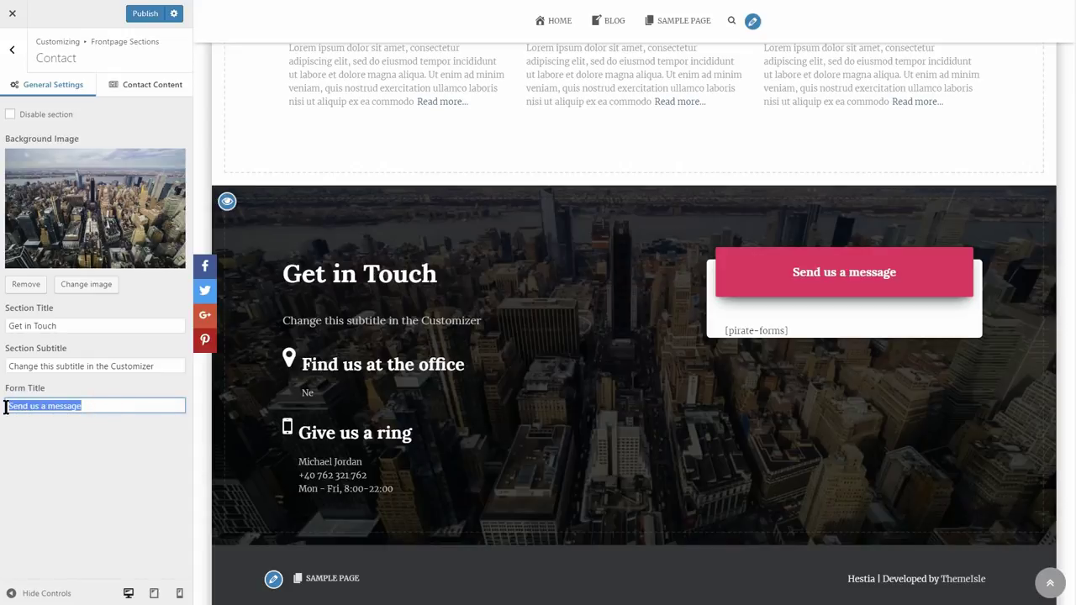
pyautogui.write('Send me an email')
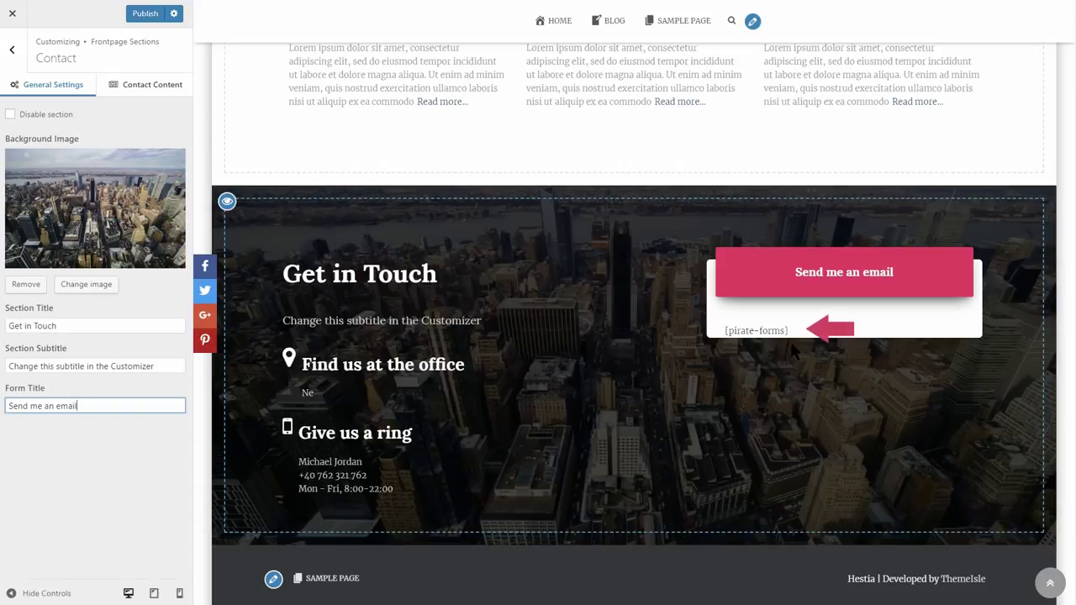
pyautogui.moveTo(797, 334); pyautogui.dragTo(726, 333)
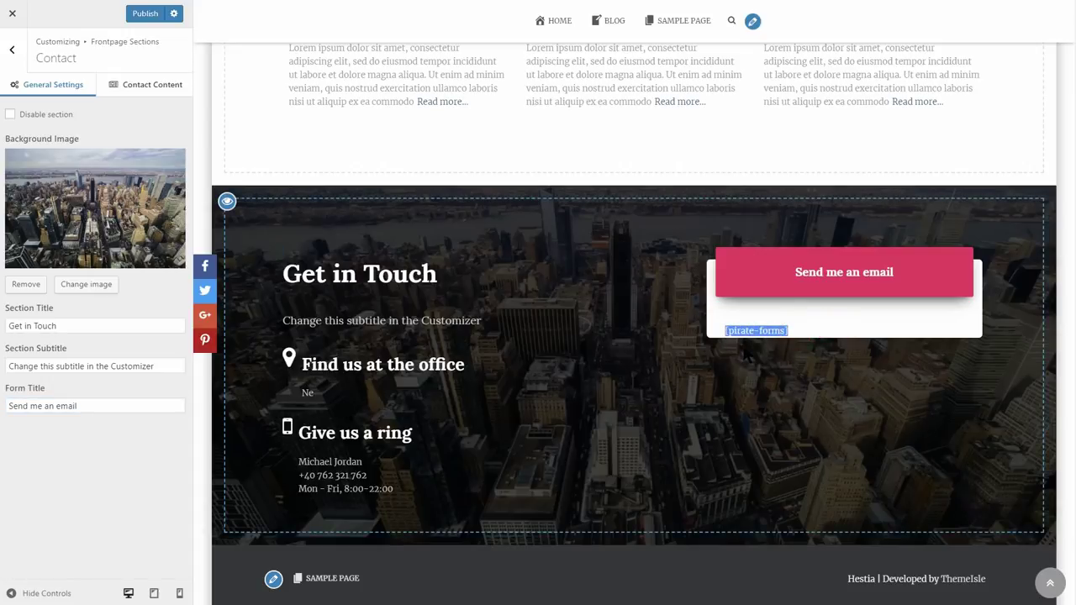
pyautogui.click(147, 15)
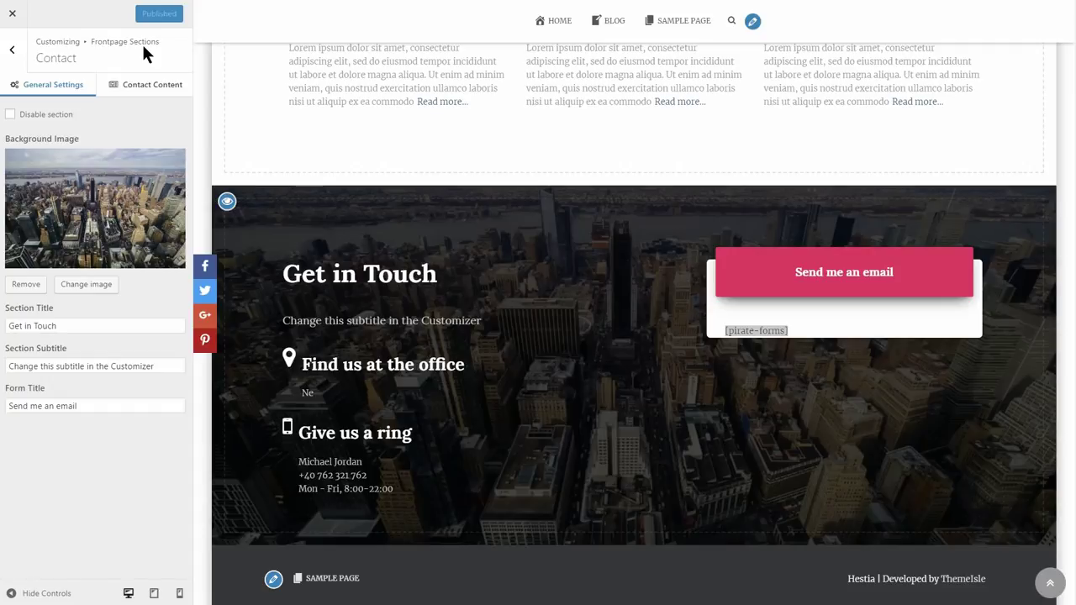
pyautogui.click(12, 15)
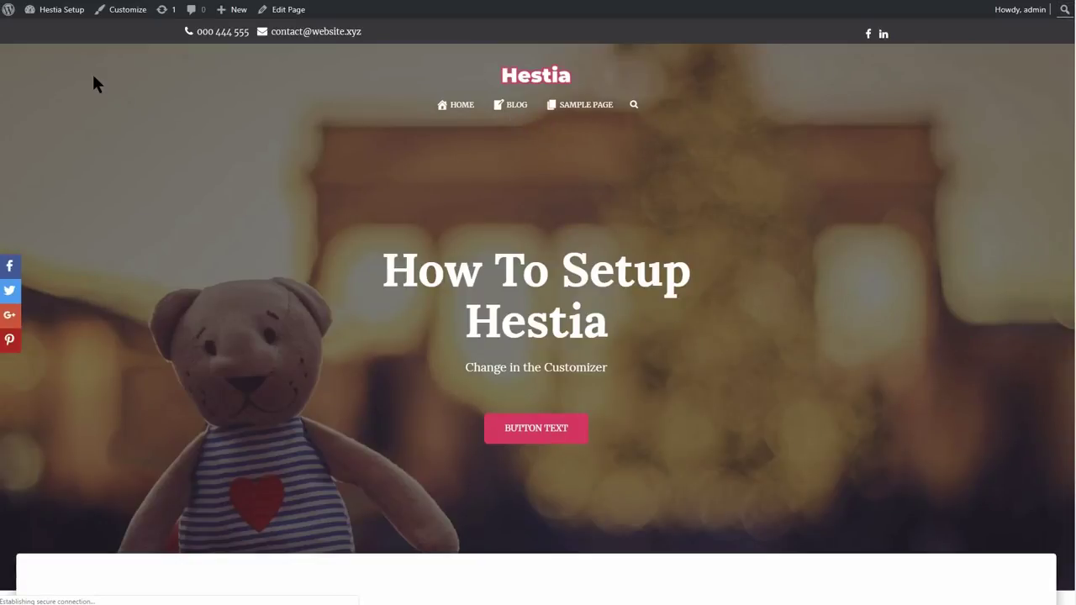
# - Create a new WPForms form named 'Contact' from the Simple Contact Form template
pyautogui.moveTo(55, 9)
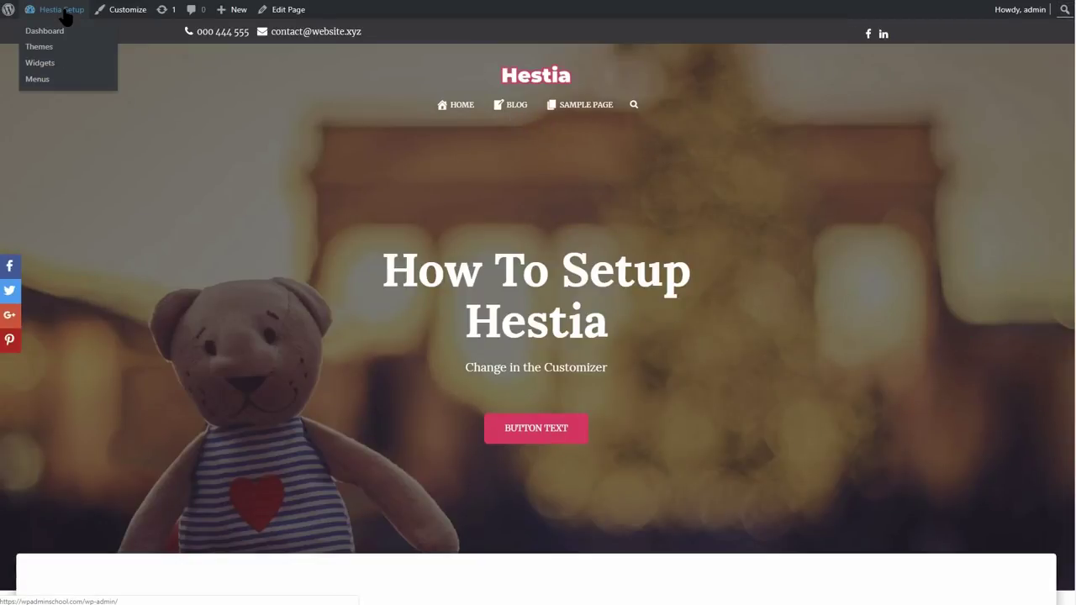
pyautogui.click(59, 30)
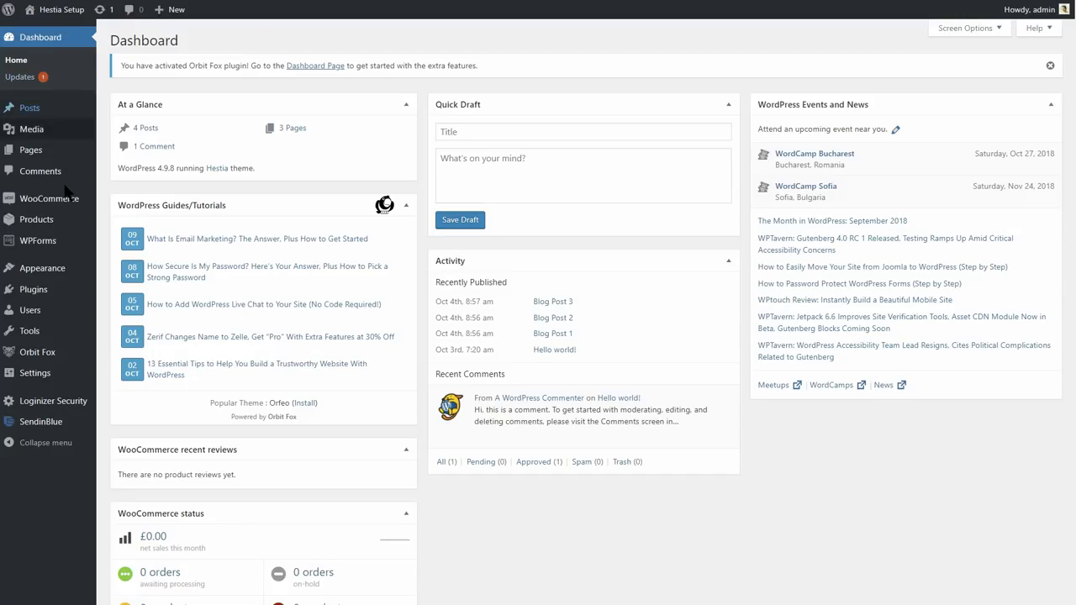
pyautogui.moveTo(55, 244)
pyautogui.click(120, 260)
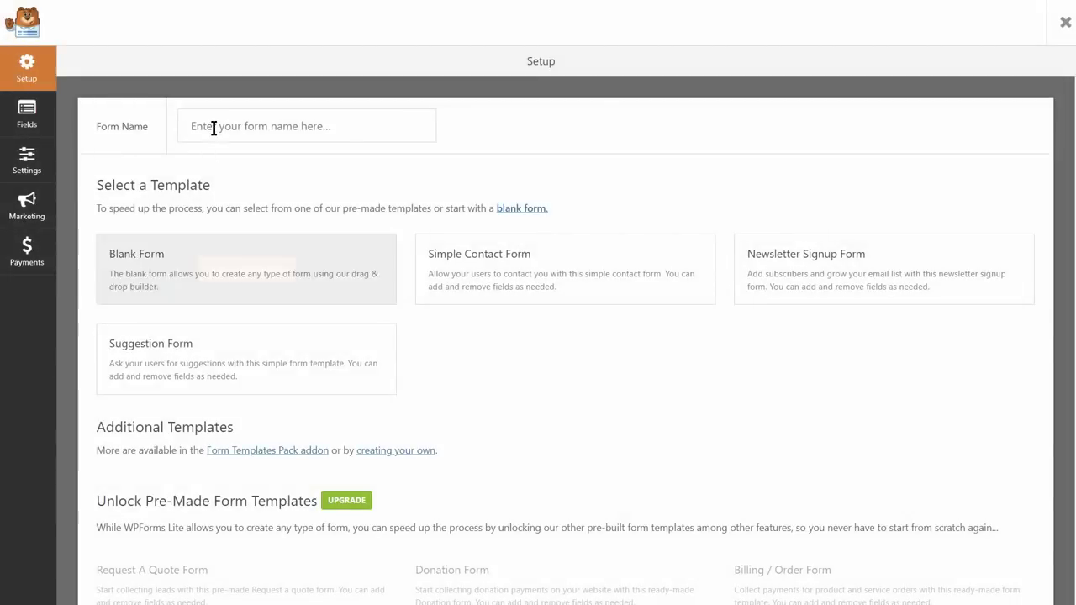
pyautogui.click(214, 127)
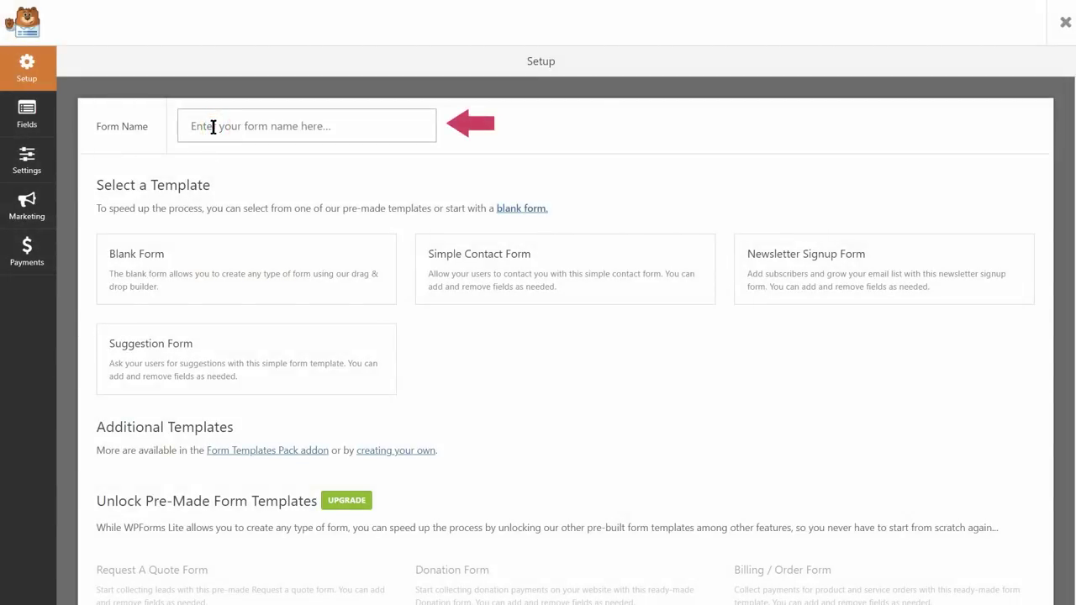
pyautogui.write('Contact')
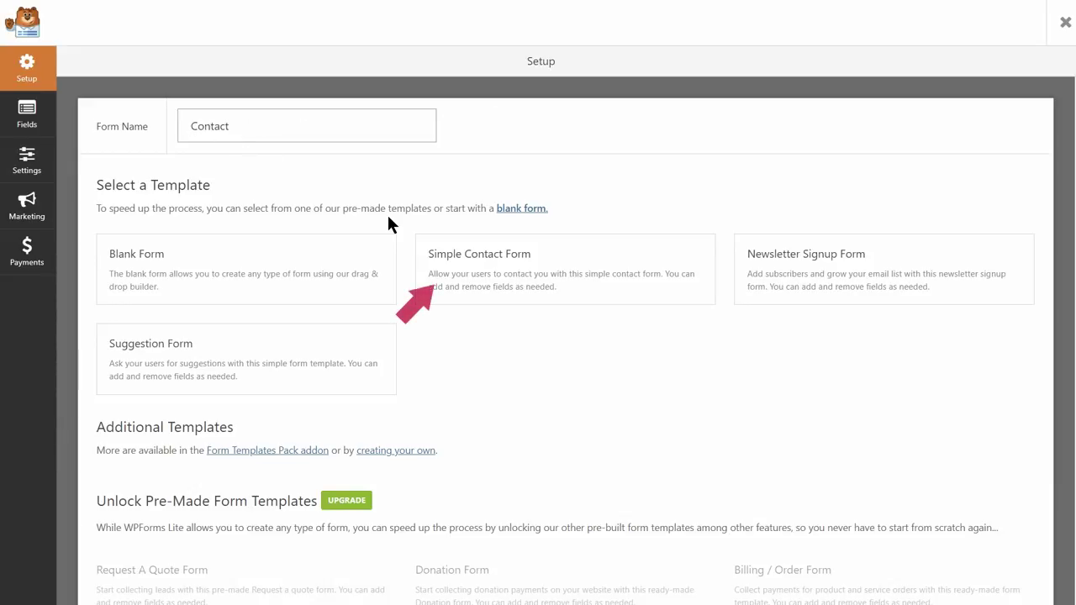
pyautogui.moveTo(502, 283)
pyautogui.click(573, 276)
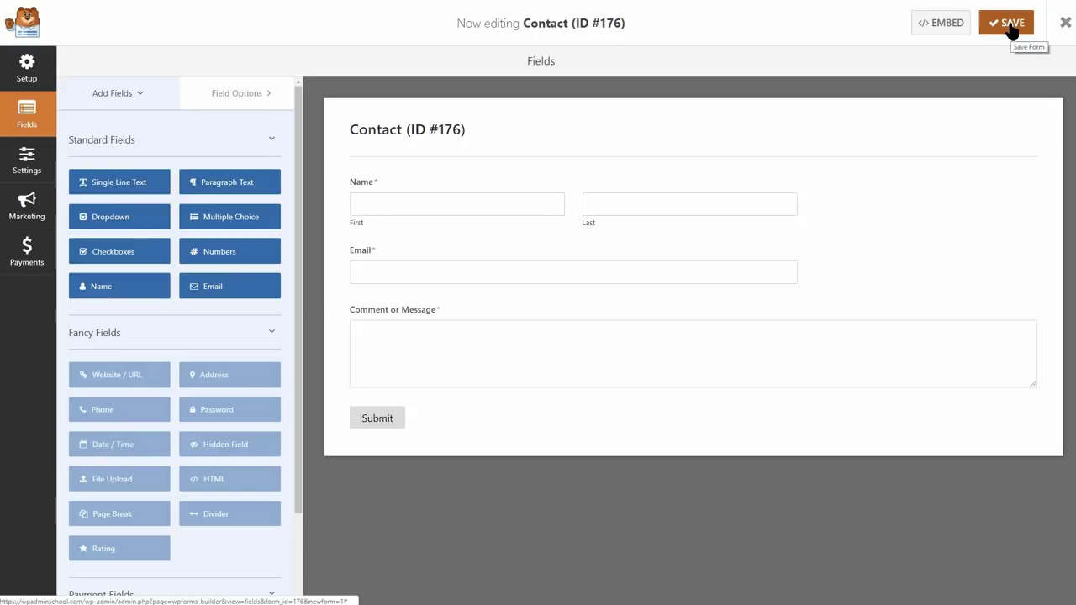
# - Set the Name field's format to Simple and save the Contact form
pyautogui.click(499, 205)
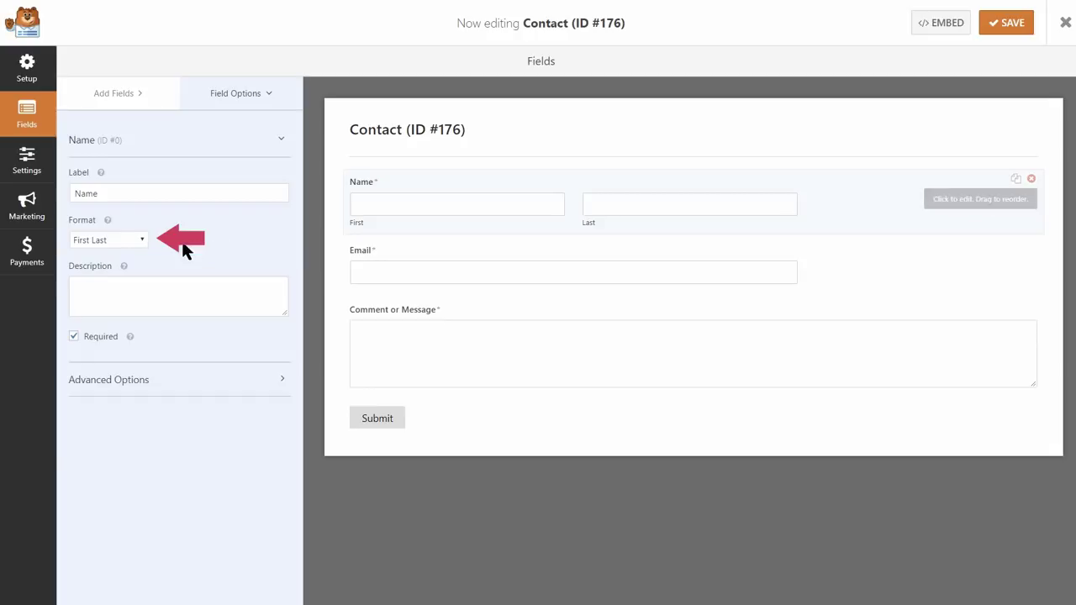
pyautogui.click(125, 239)
pyautogui.click(120, 258)
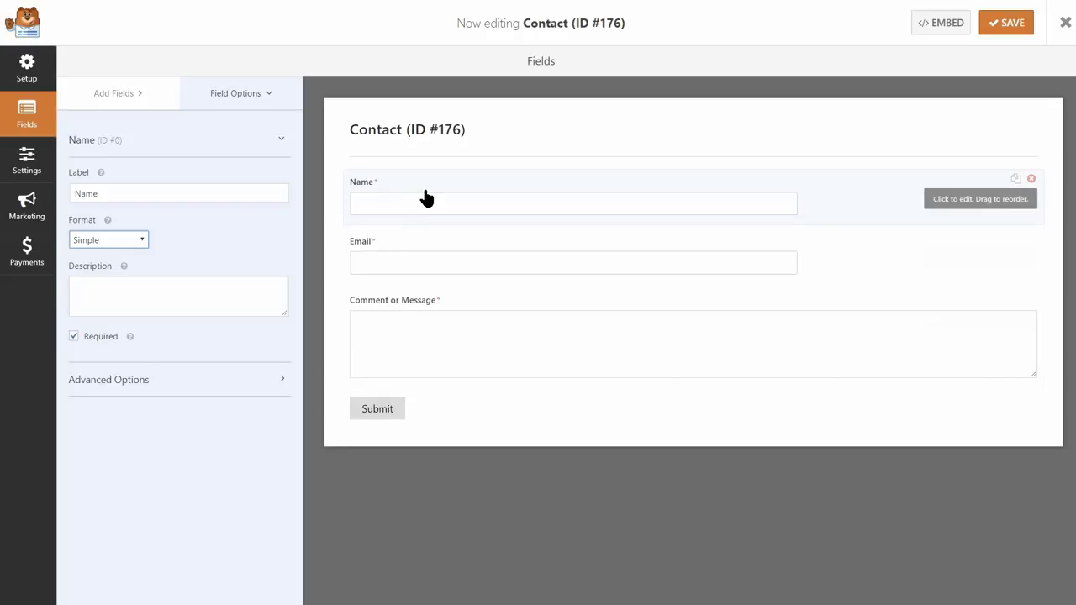
pyautogui.click(1007, 25)
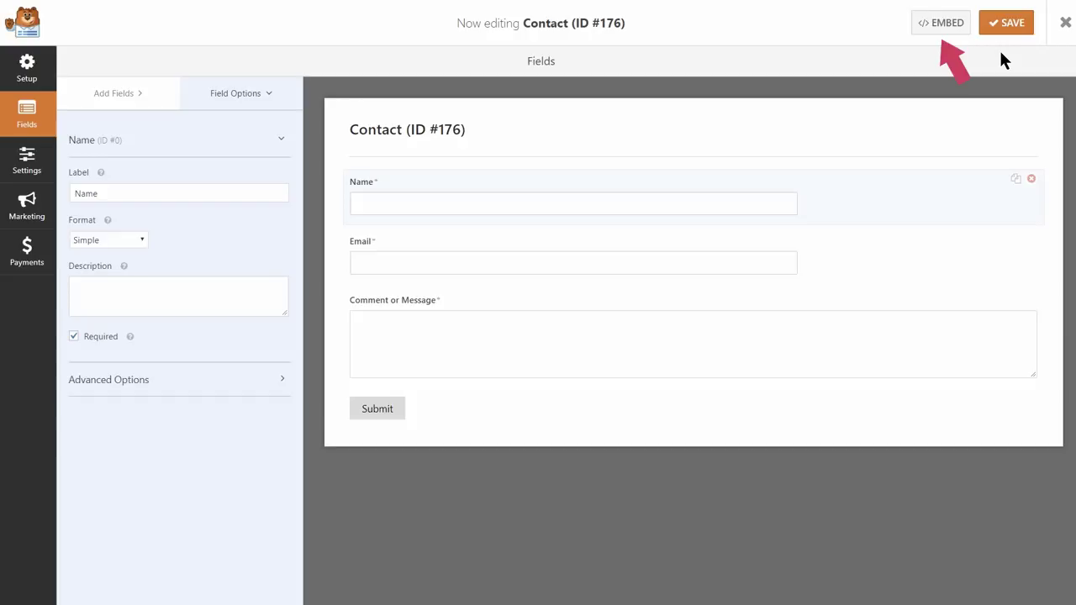
# - Copy the form's embed shortcode [wpforms id="176"] and exit the form builder
pyautogui.click(943, 27)
pyautogui.moveTo(370, 179); pyautogui.dragTo(713, 180)
pyautogui.hotkey('ctrl', 'c')
pyautogui.rightClick(600, 176)
pyautogui.click(628, 188)
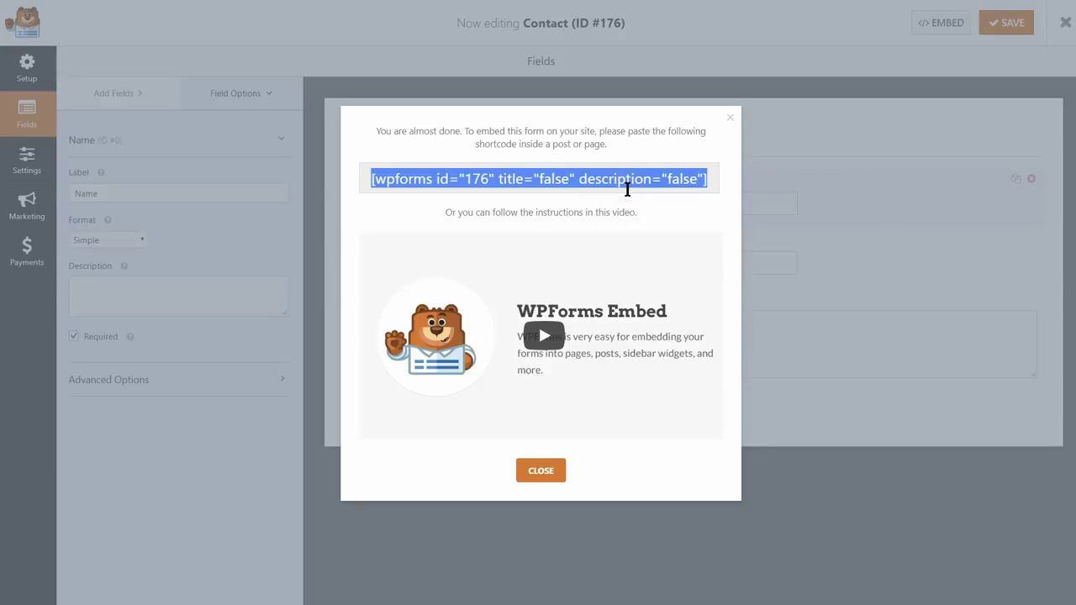
pyautogui.click(545, 470)
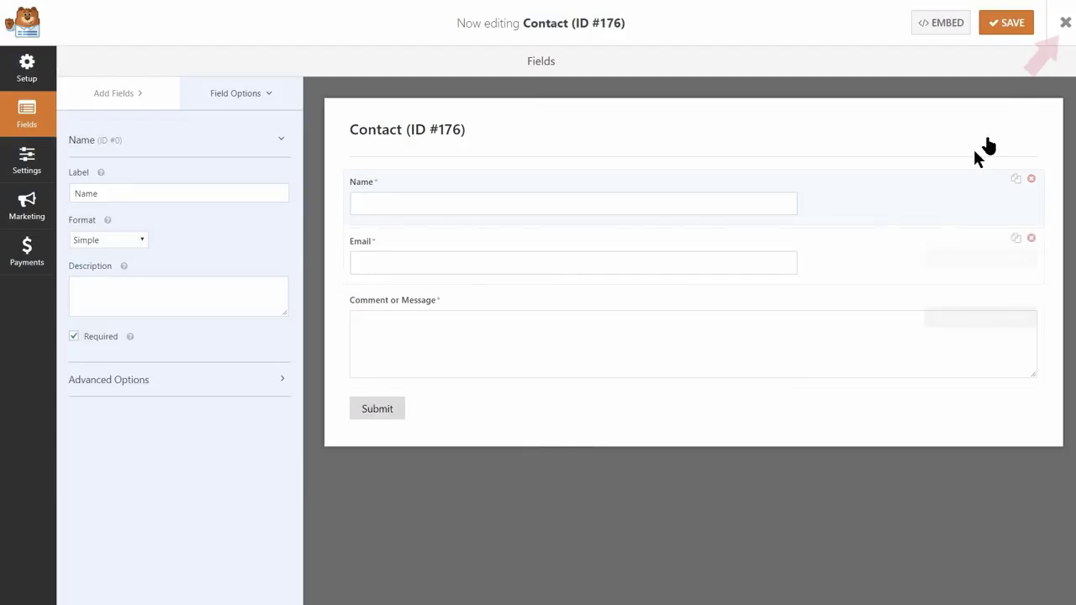
pyautogui.click(1065, 27)
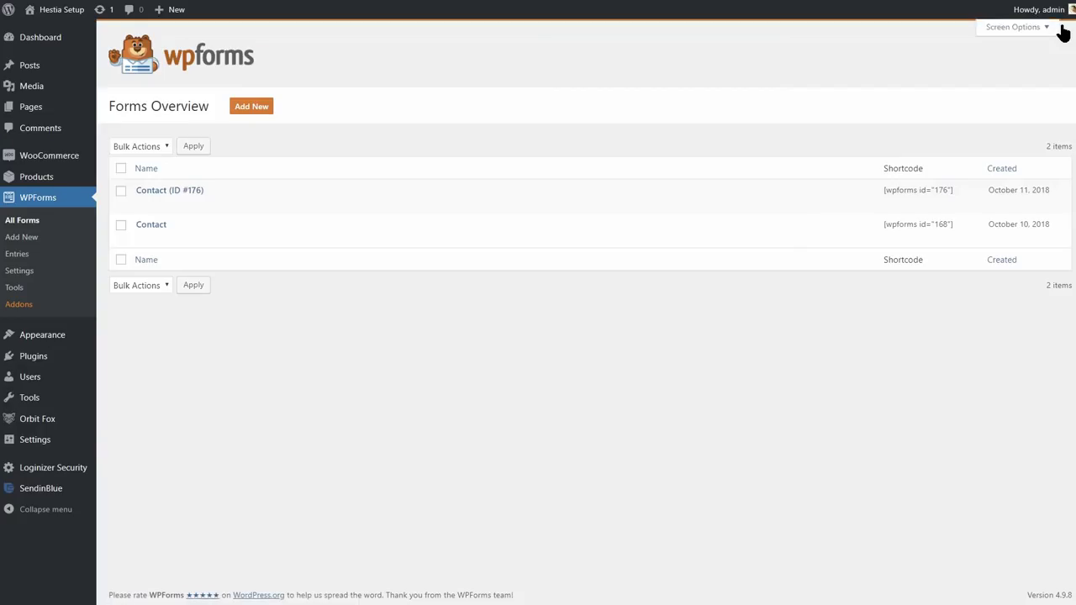
# - In the Customizer, go to Frontpage Sections > Contact > Contact Content settings
pyautogui.moveTo(52, 345)
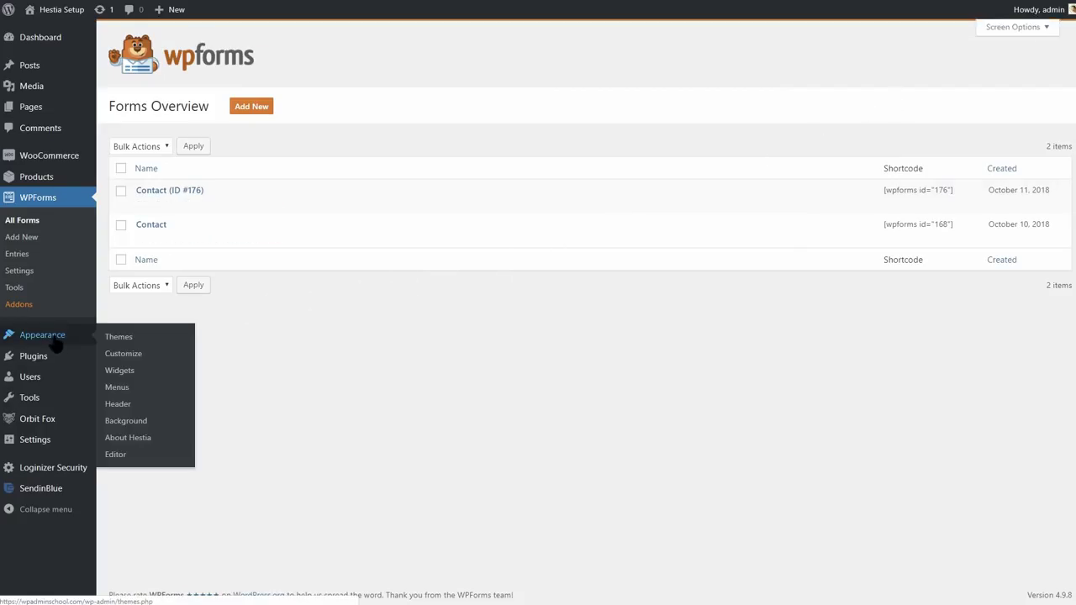
pyautogui.click(116, 354)
pyautogui.click(179, 229)
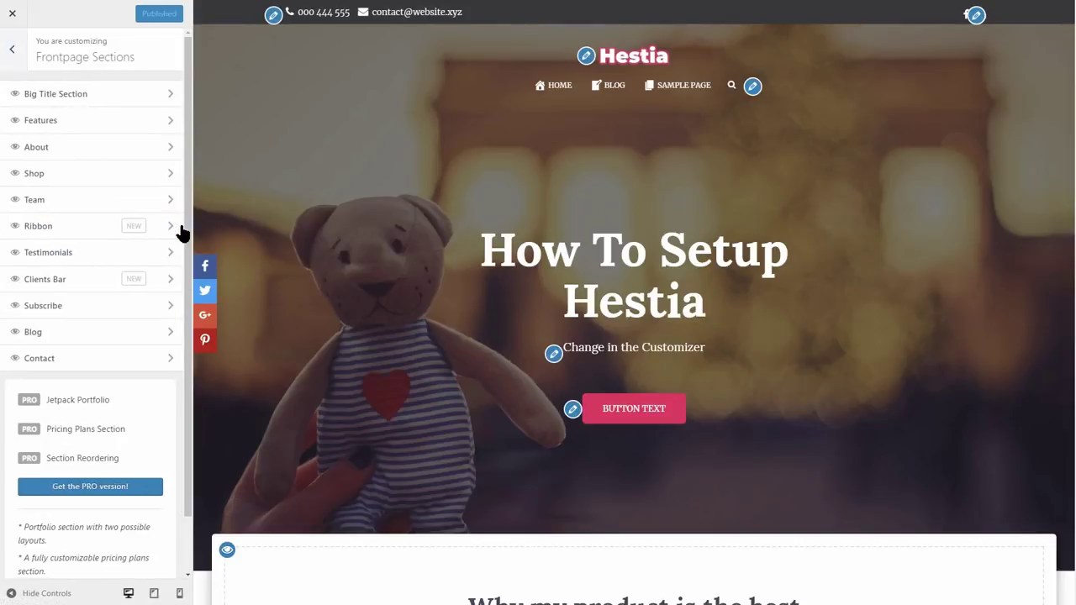
pyautogui.click(168, 362)
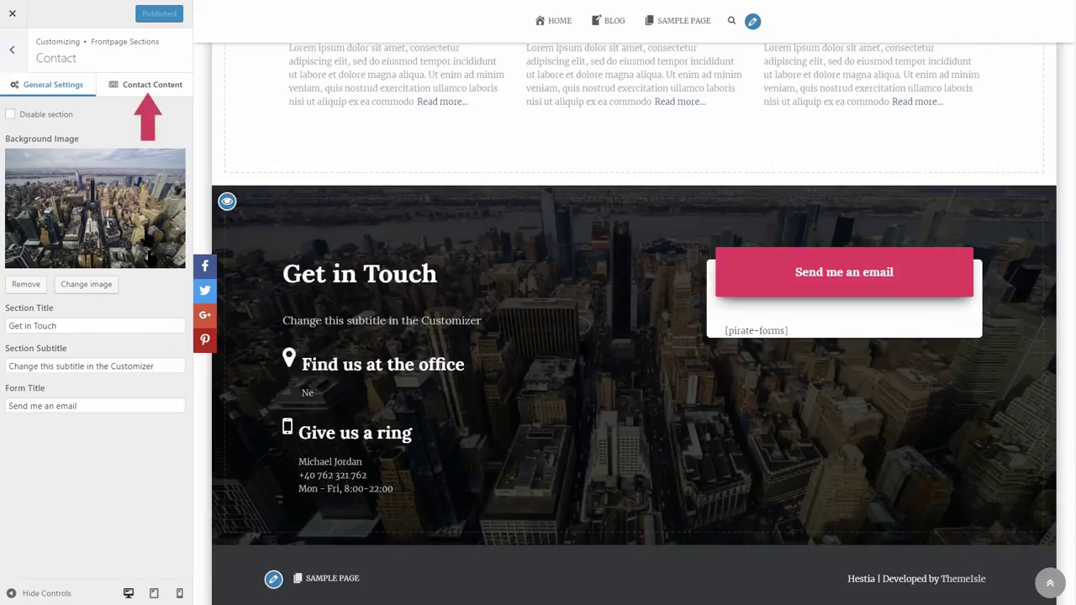
pyautogui.click(130, 87)
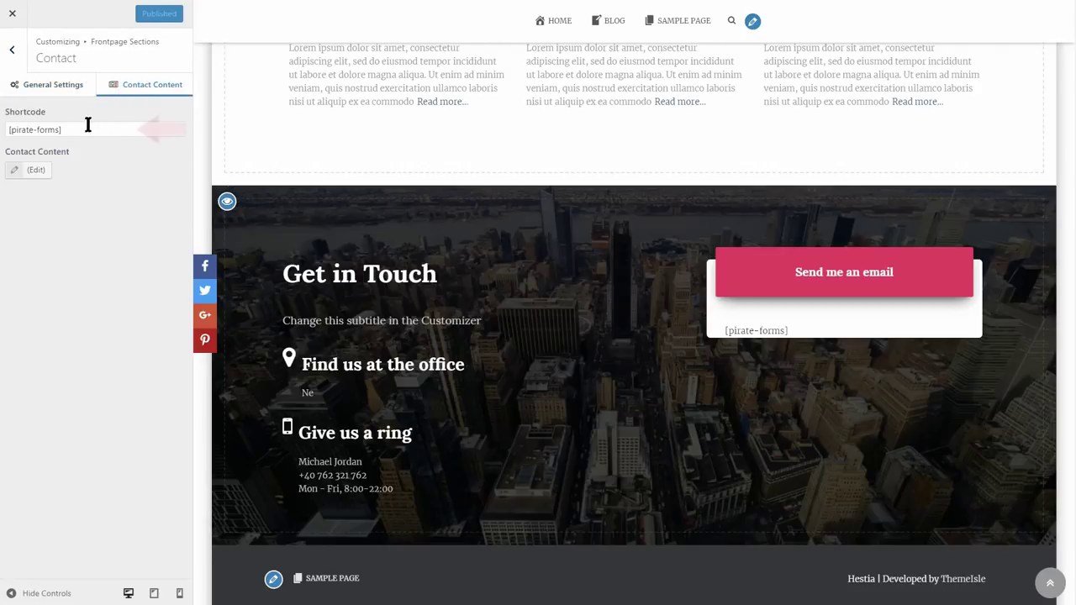
# - Replace the [pirate-forms] shortcode with the pasted WPForms shortcode [wpforms id="176"]
pyautogui.moveTo(84, 130); pyautogui.dragTo(8, 129)
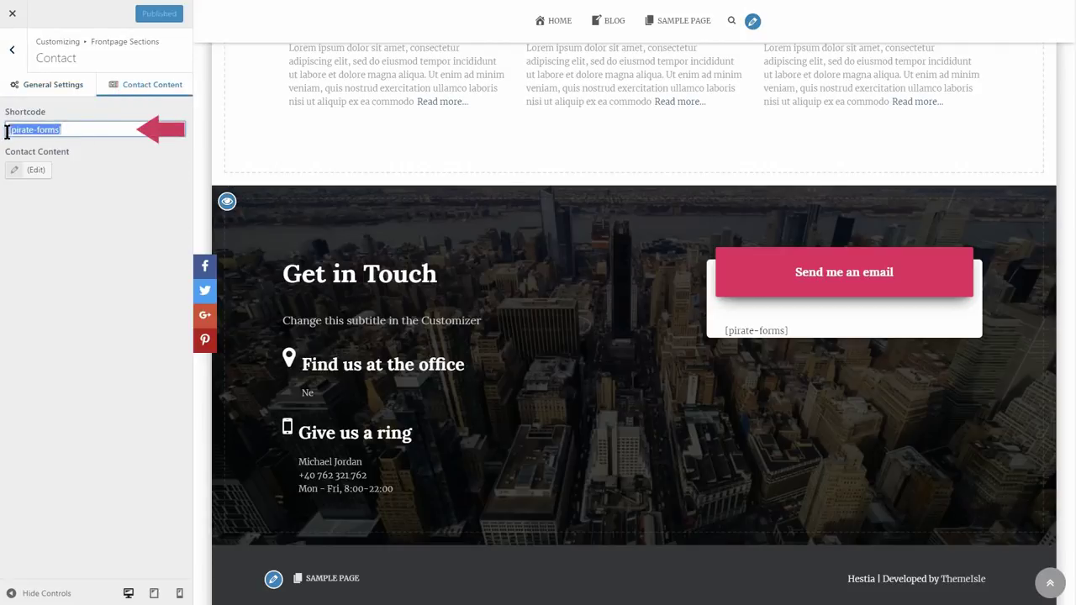
pyautogui.press('BackSpace')
pyautogui.rightClick(21, 132)
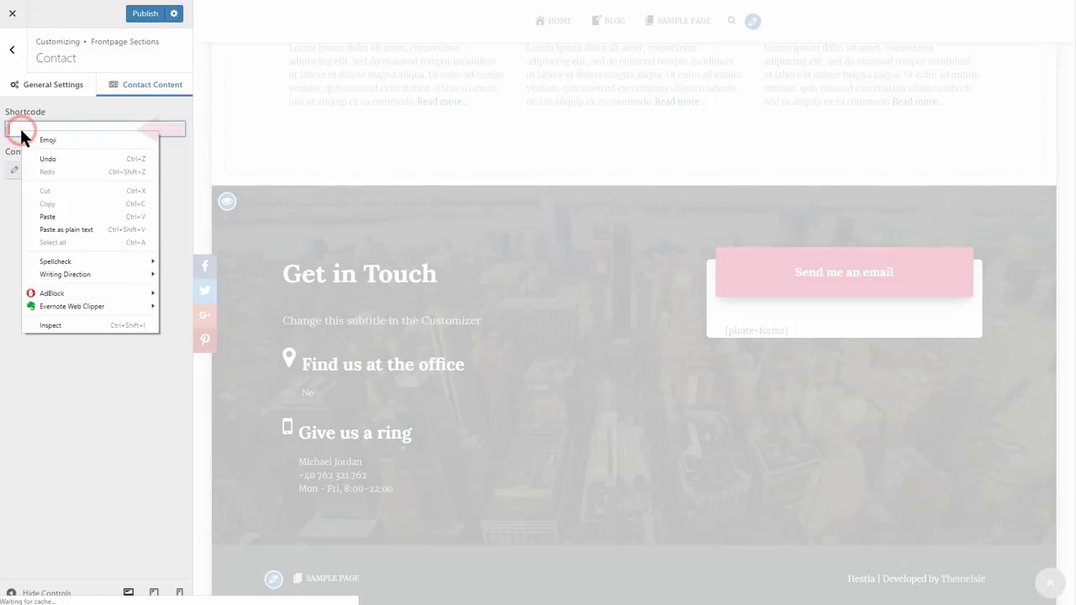
pyautogui.click(49, 217)
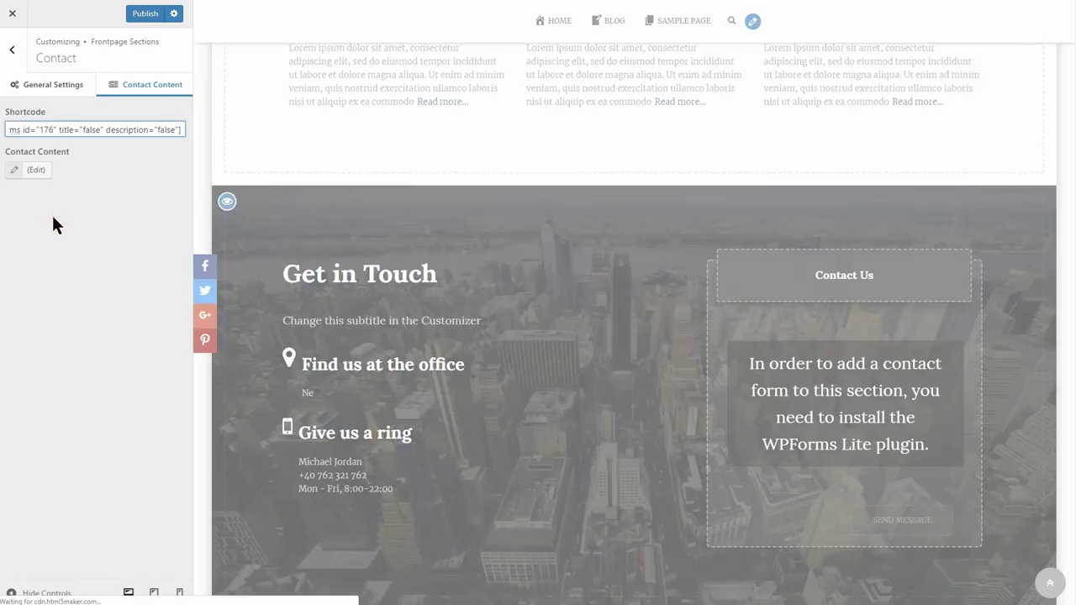
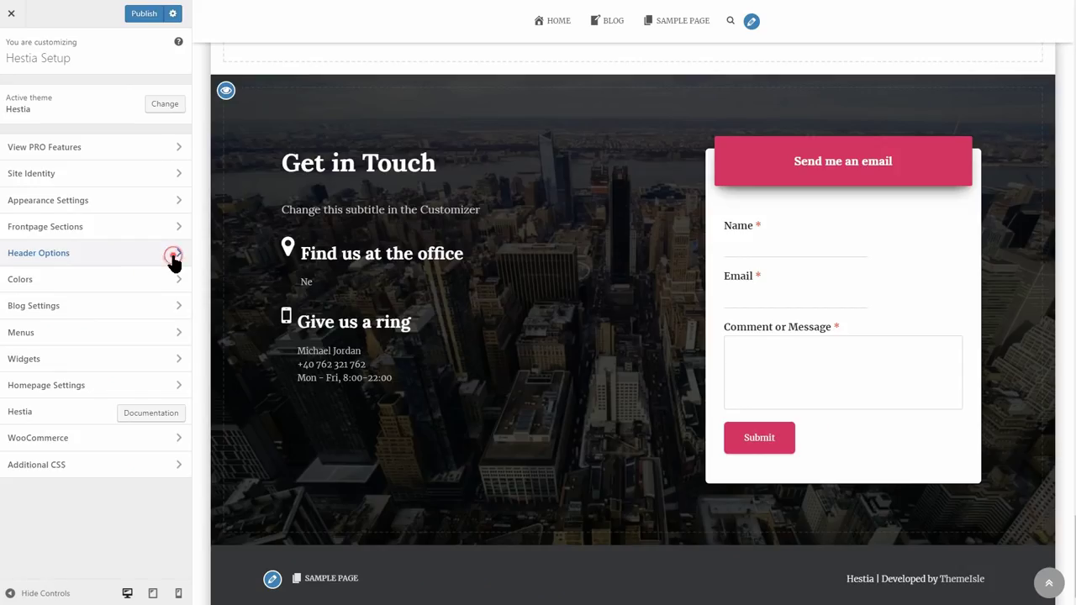
# - Enable Header Options > Very Top Bar by unticking 'Disable section'
pyautogui.click(172, 256)
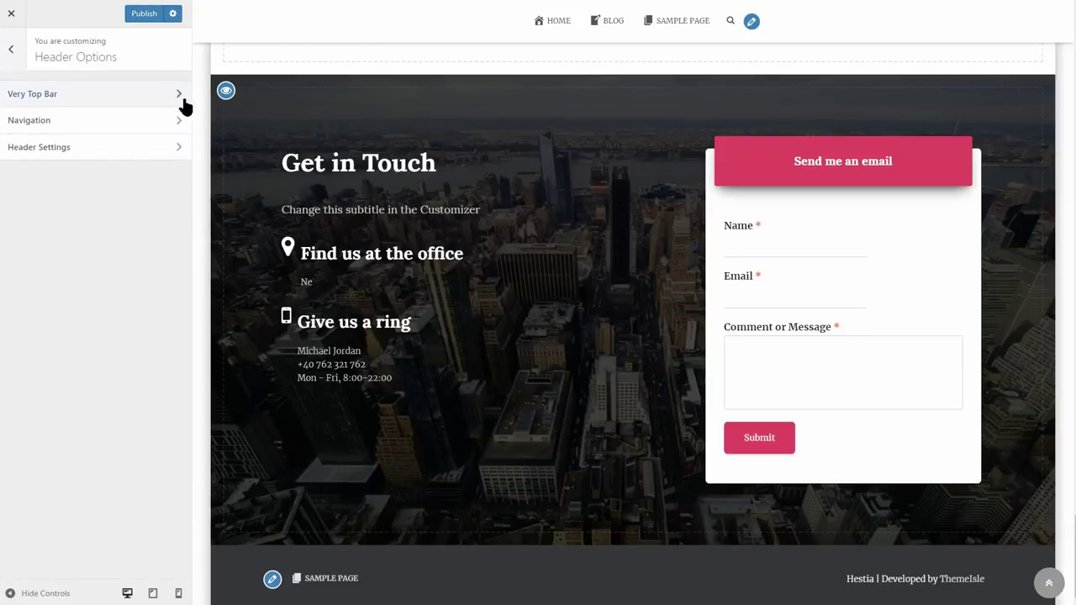
pyautogui.scroll(10, 896, 528)
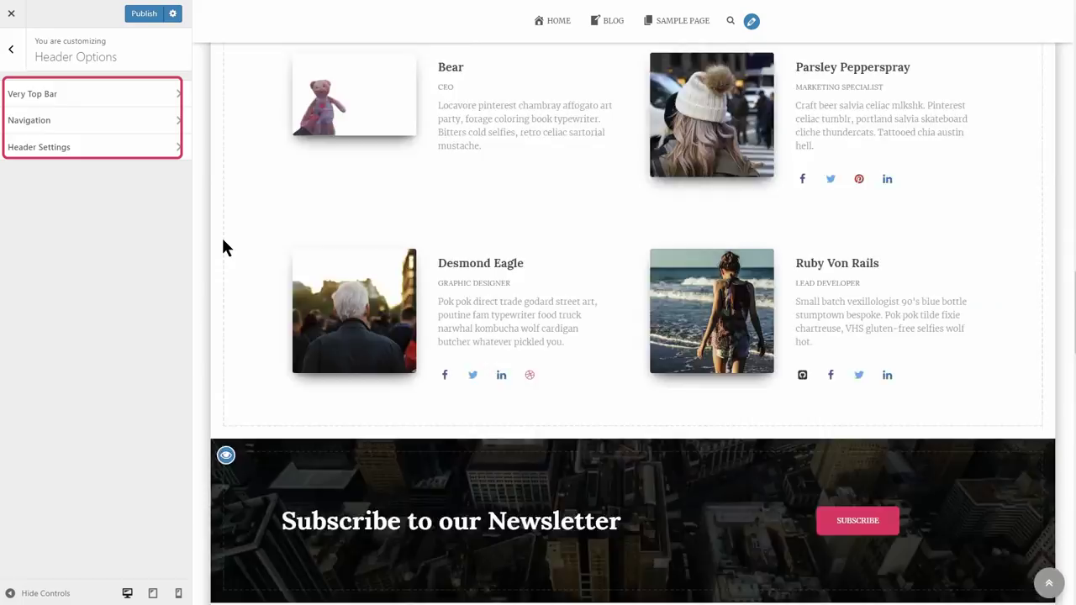
pyautogui.scroll(10, 221, 243)
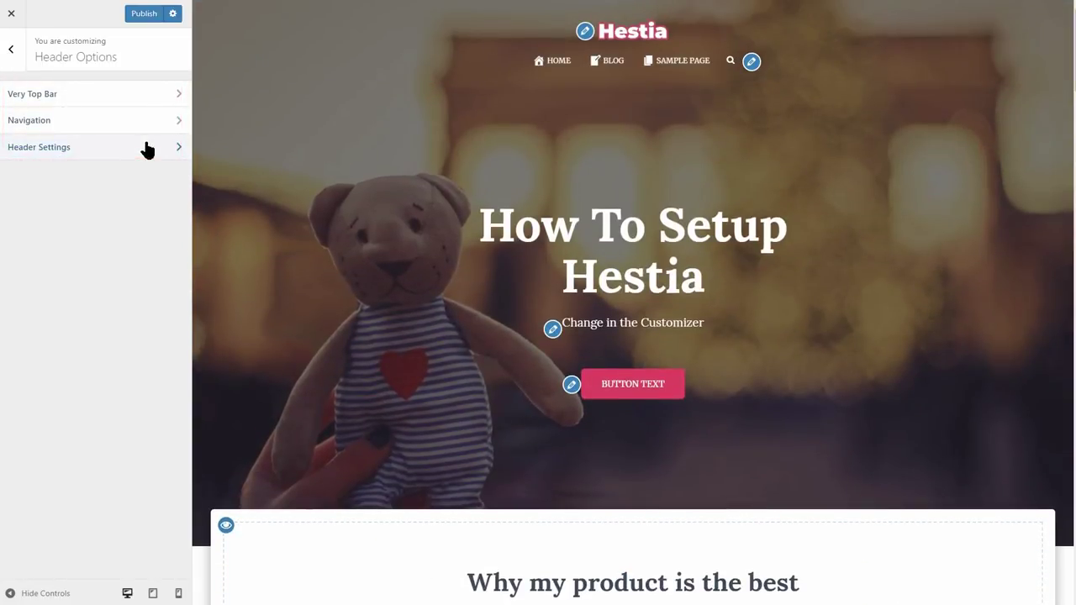
pyautogui.click(163, 94)
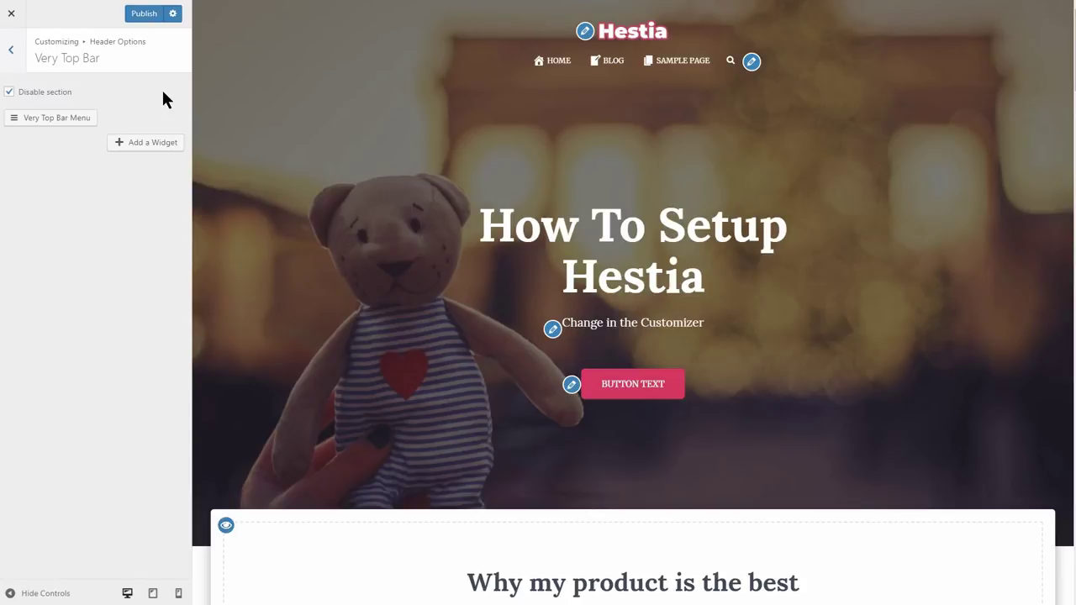
pyautogui.click(9, 92)
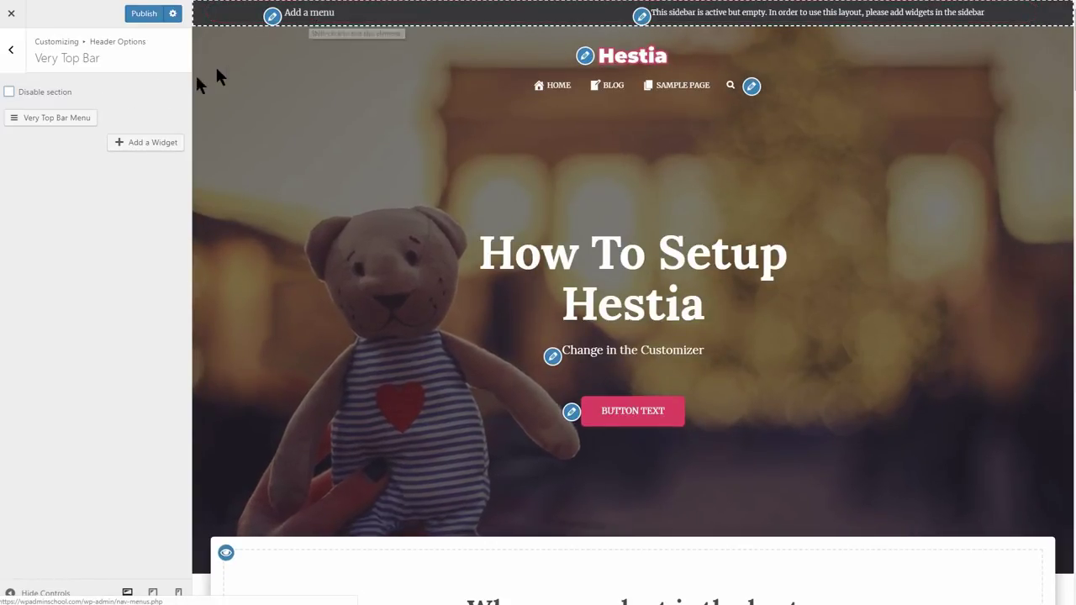
pyautogui.click(9, 92)
pyautogui.click(10, 93)
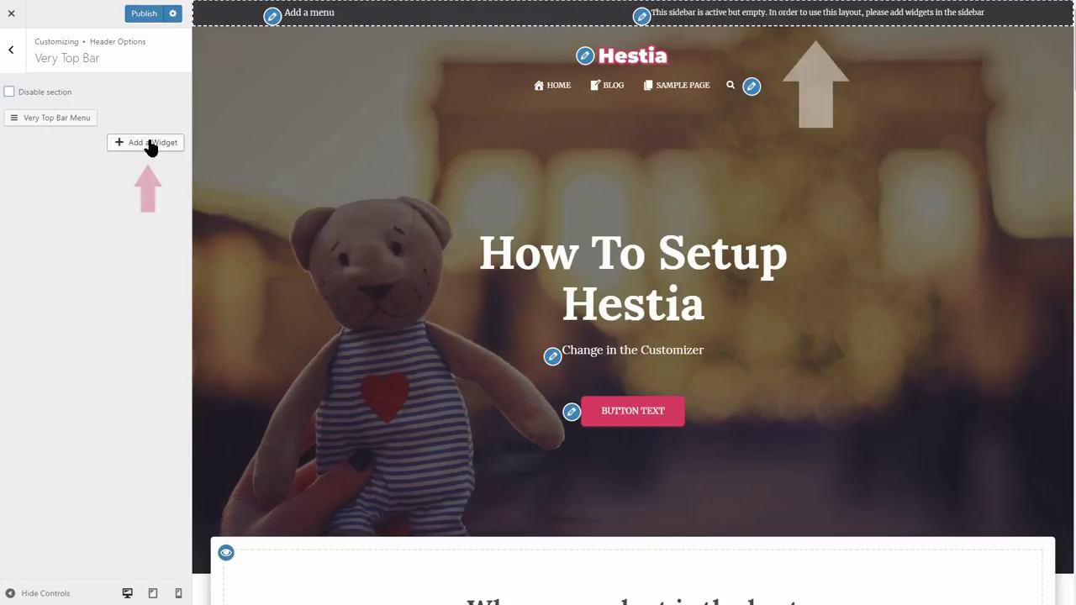
# - Leave the Very Top Bar Menu location unassigned and start a new Contact menu for it
pyautogui.click(57, 122)
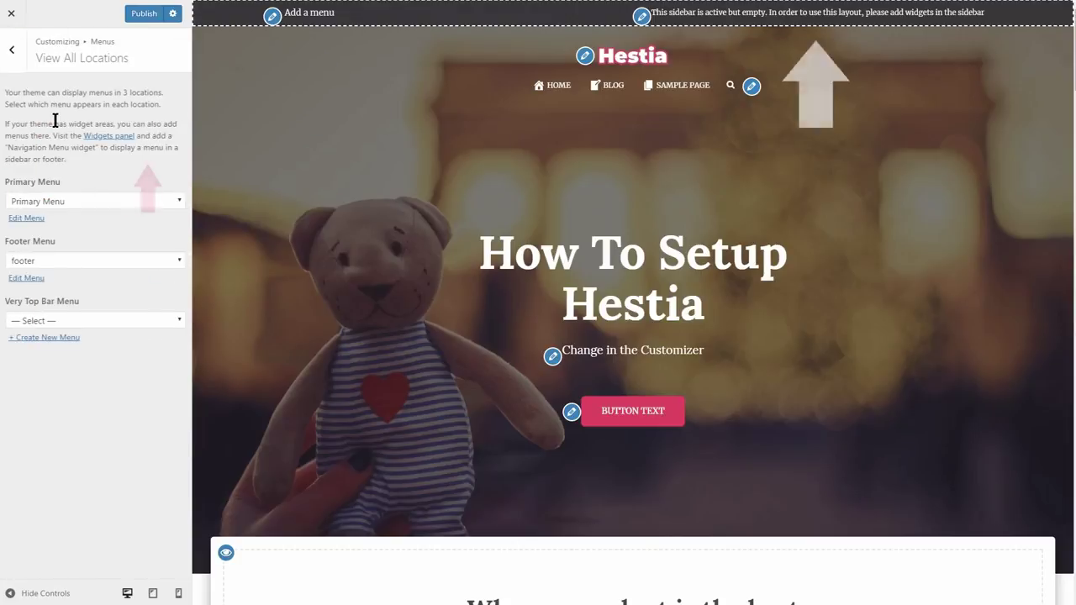
pyautogui.click(129, 318)
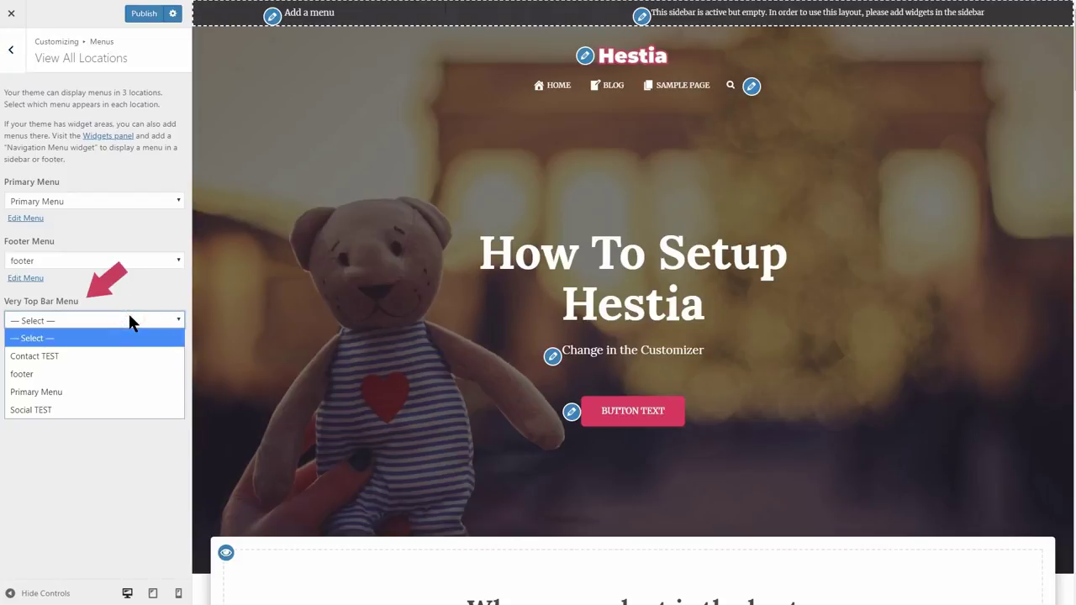
pyautogui.click(129, 355)
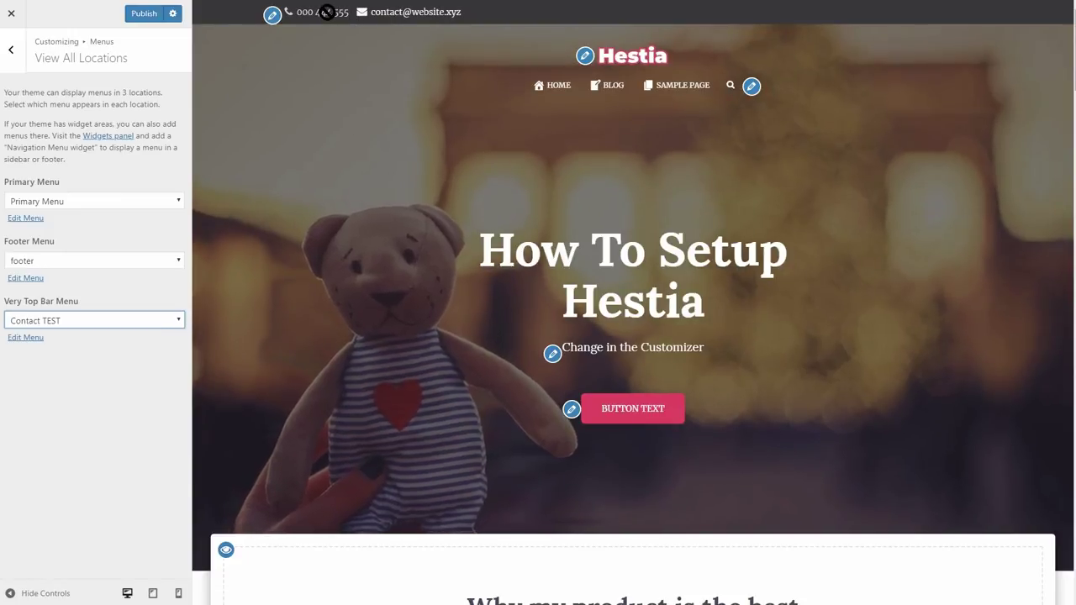
pyautogui.click(111, 320)
pyautogui.click(80, 336)
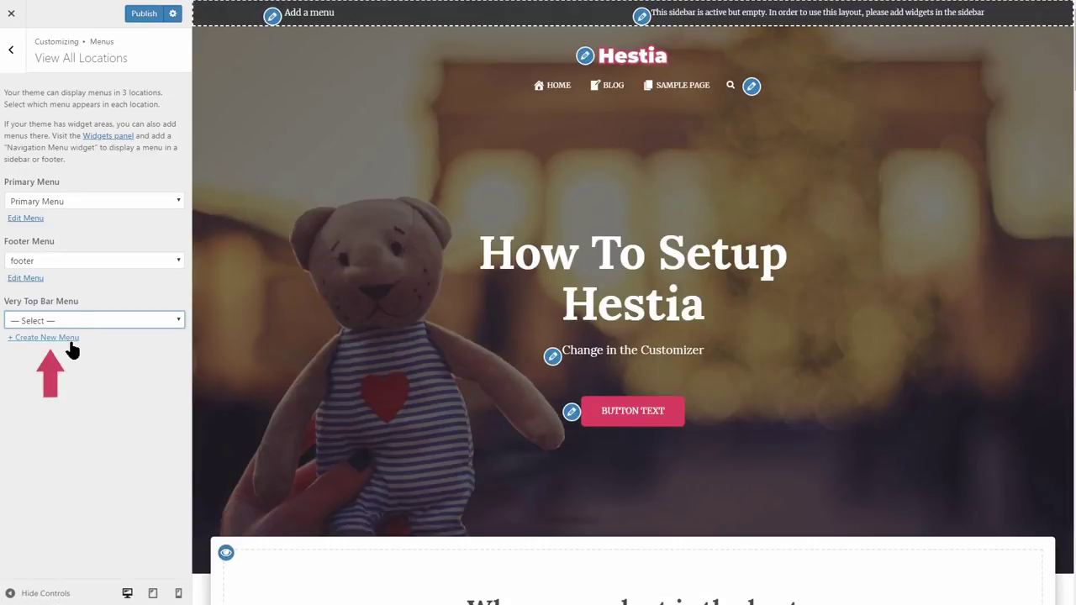
pyautogui.click(70, 339)
pyautogui.click(37, 107)
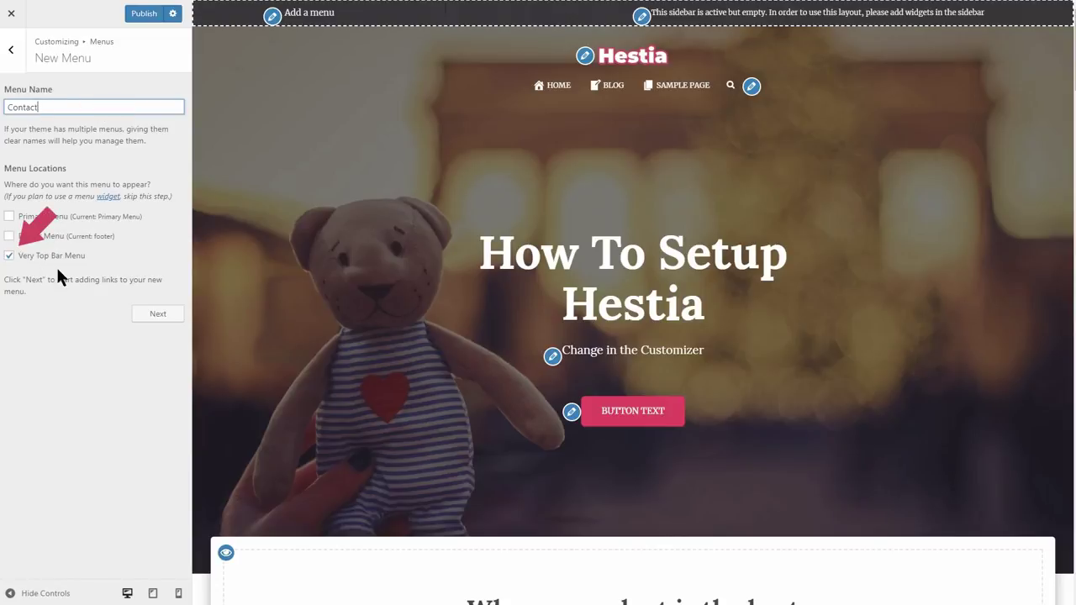
# - Confirm the Contact menu and add a custom link showing the phone number
pyautogui.click(159, 316)
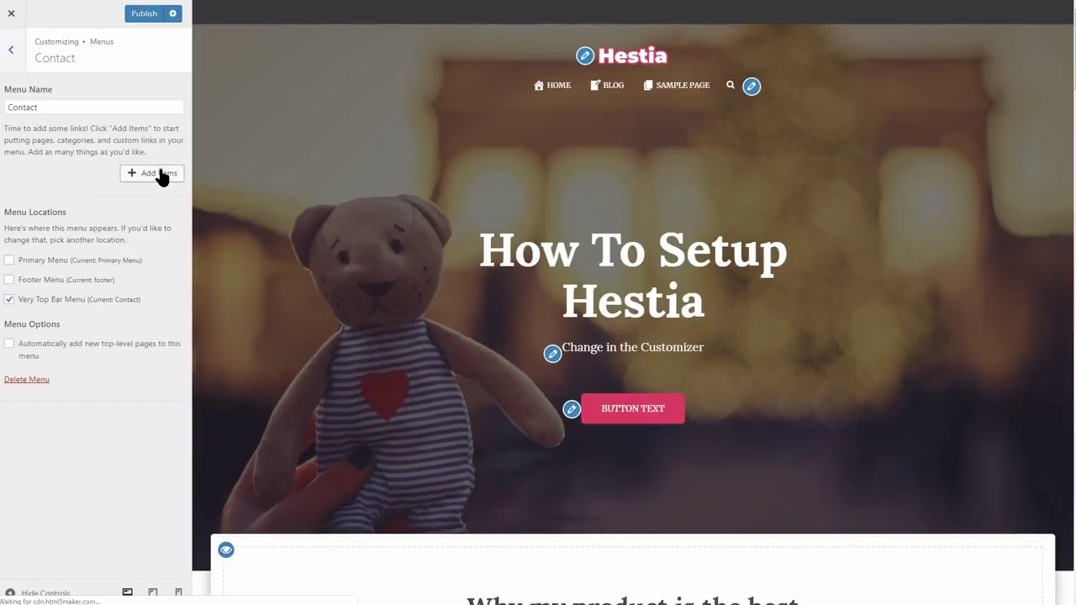
pyautogui.click(160, 173)
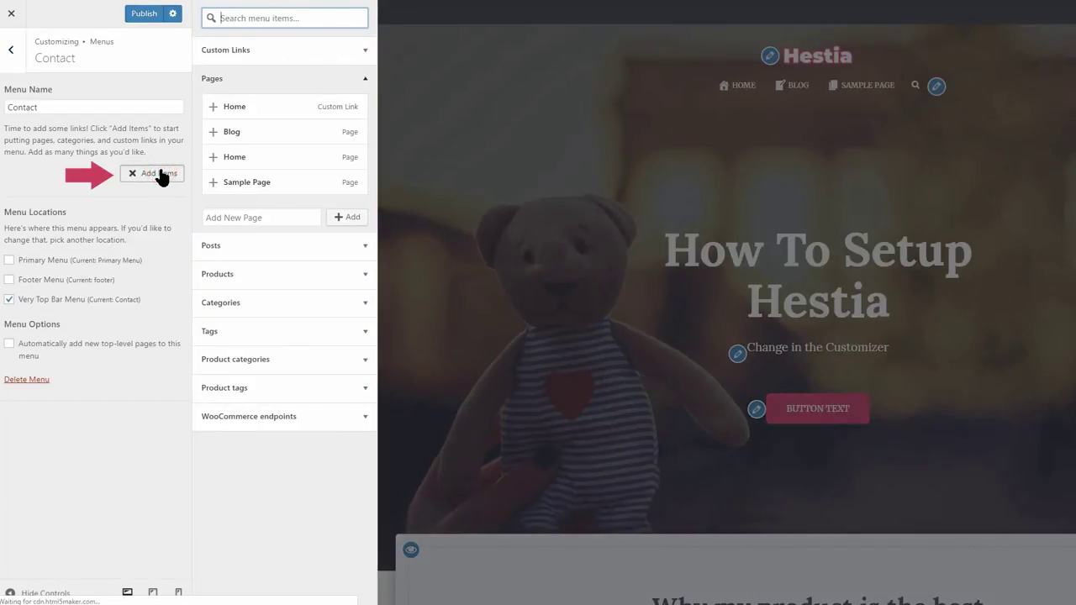
pyautogui.click(364, 51)
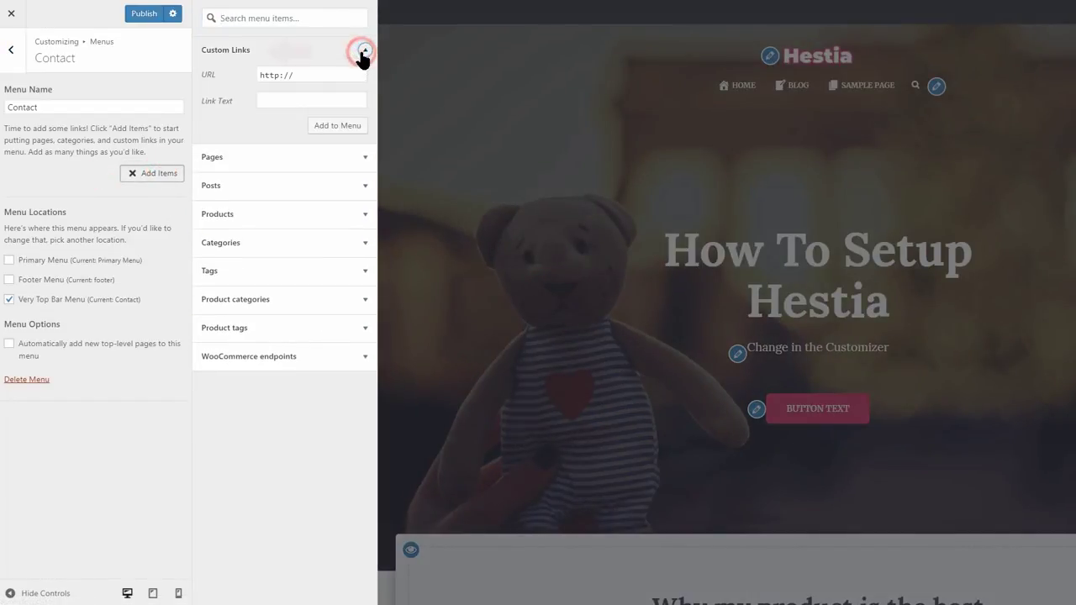
pyautogui.click(298, 75)
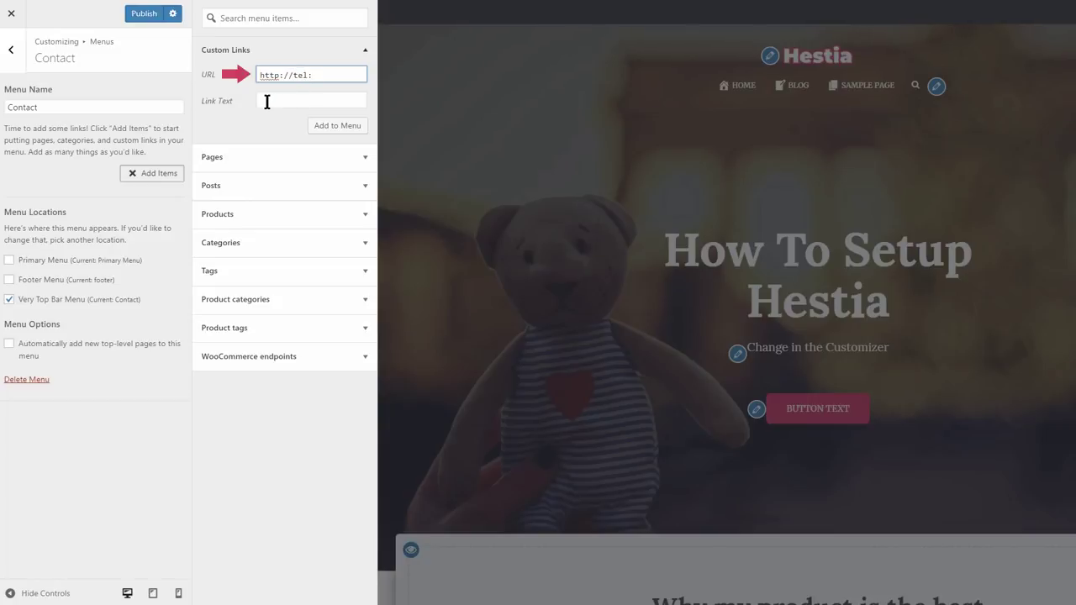
pyautogui.click(266, 102)
pyautogui.write('000 111 222')
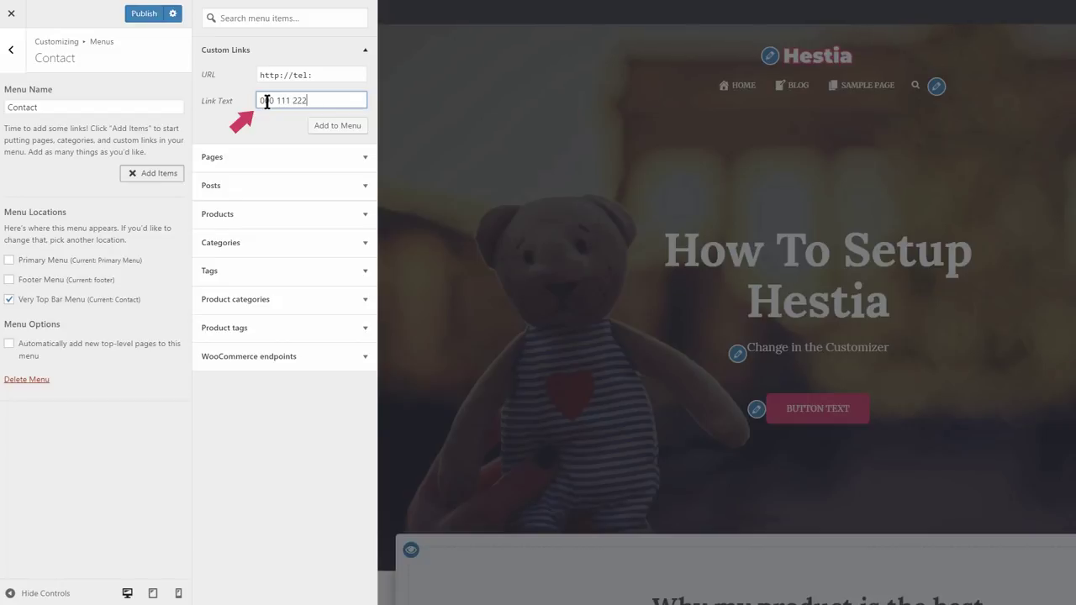
pyautogui.click(350, 132)
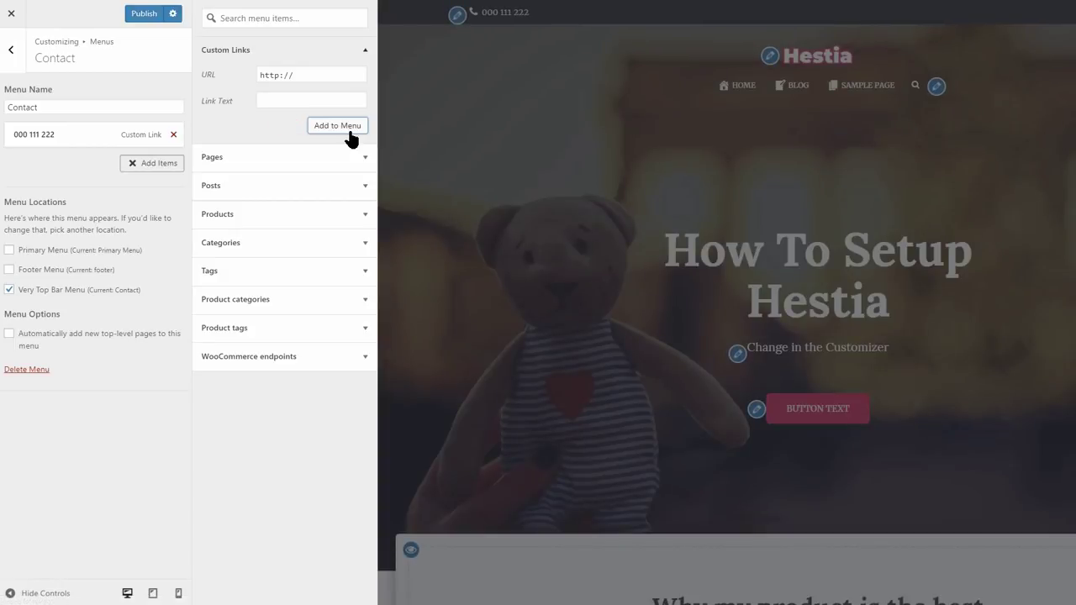
# - Add a custom link showing the contact e-mail address, then publish
pyautogui.click(302, 76)
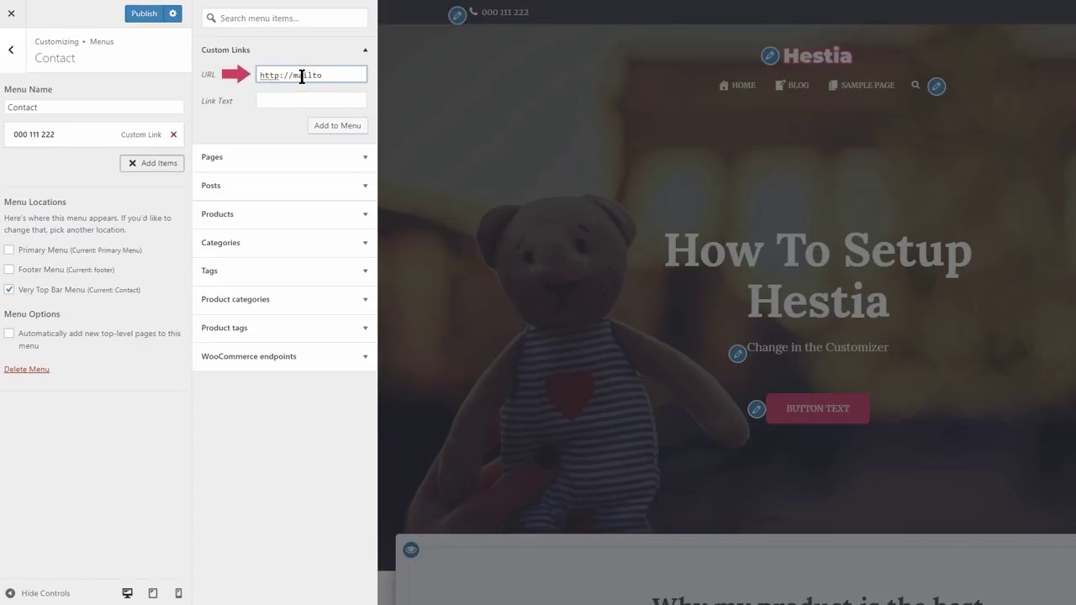
pyautogui.click(280, 101)
pyautogui.write('contact@website.xyz')
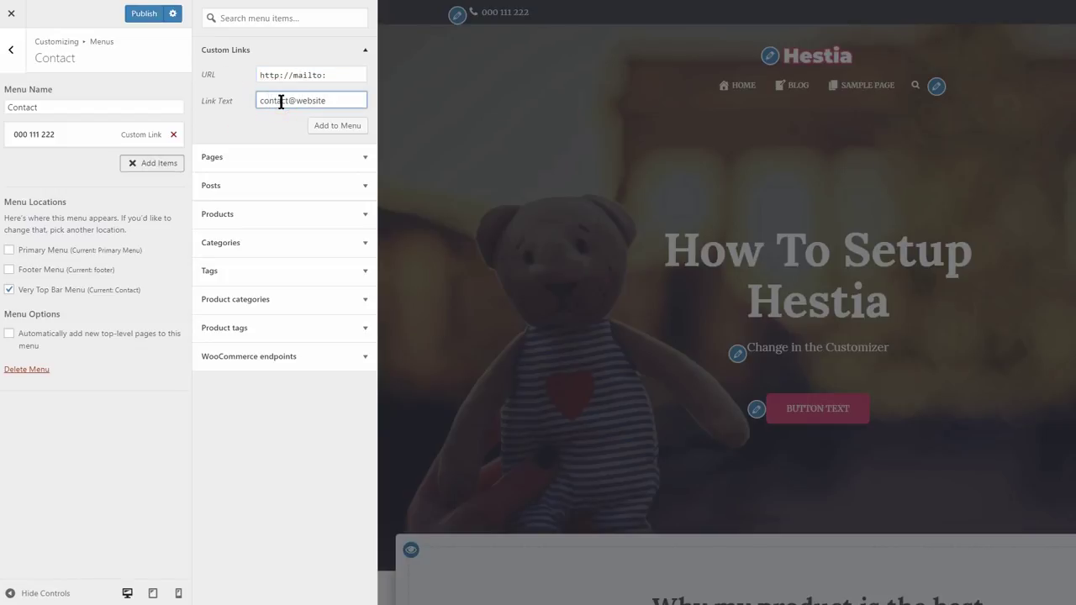
pyautogui.click(337, 126)
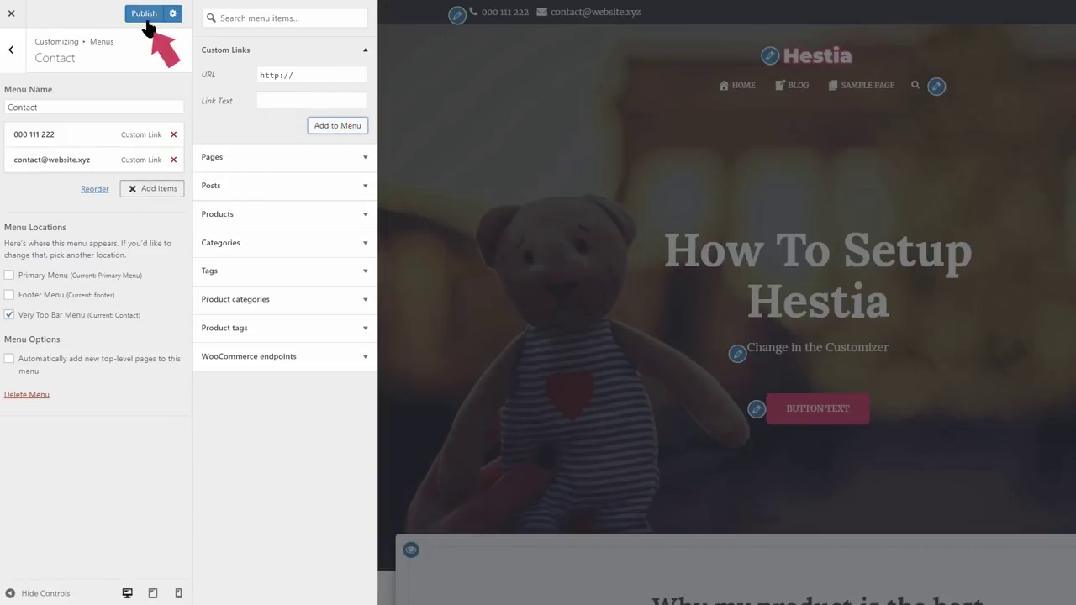
pyautogui.click(145, 15)
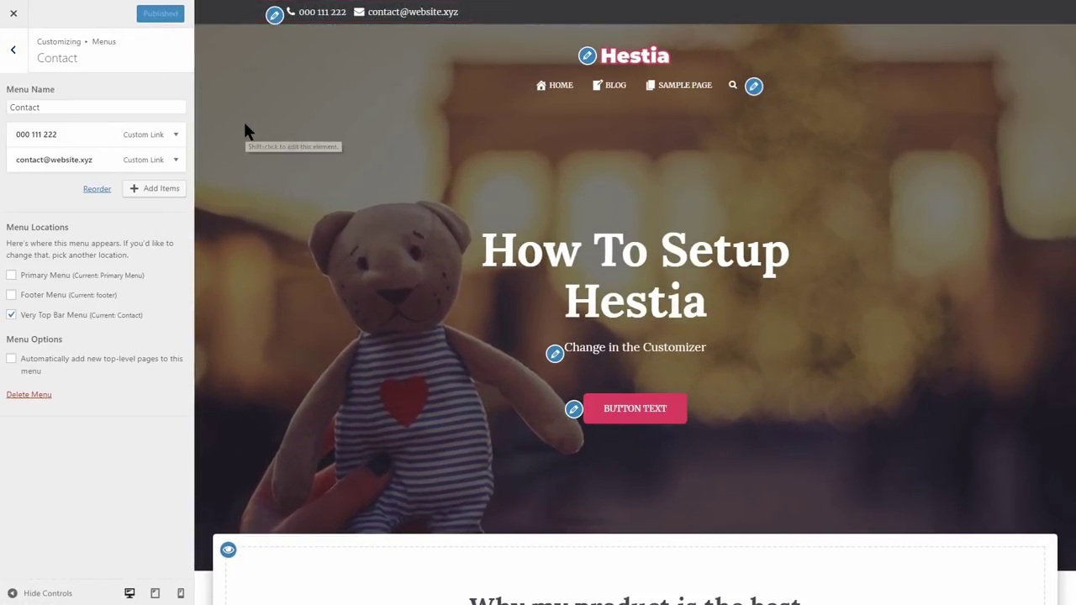
# - Add a Navigation Menu widget showing the Social TEST menu to the Very Top Bar
pyautogui.click(13, 51)
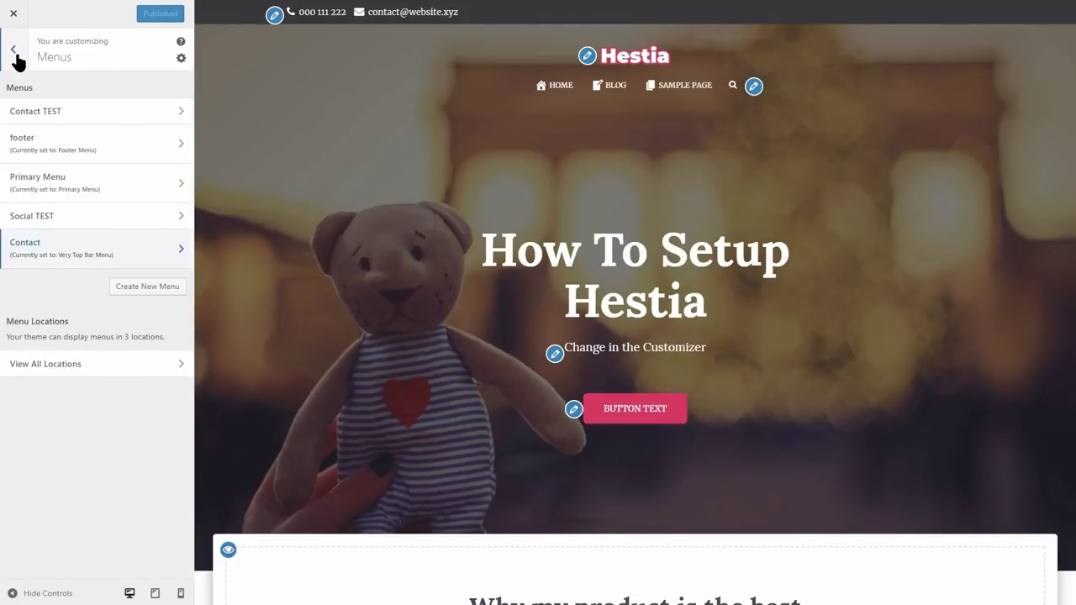
pyautogui.click(14, 51)
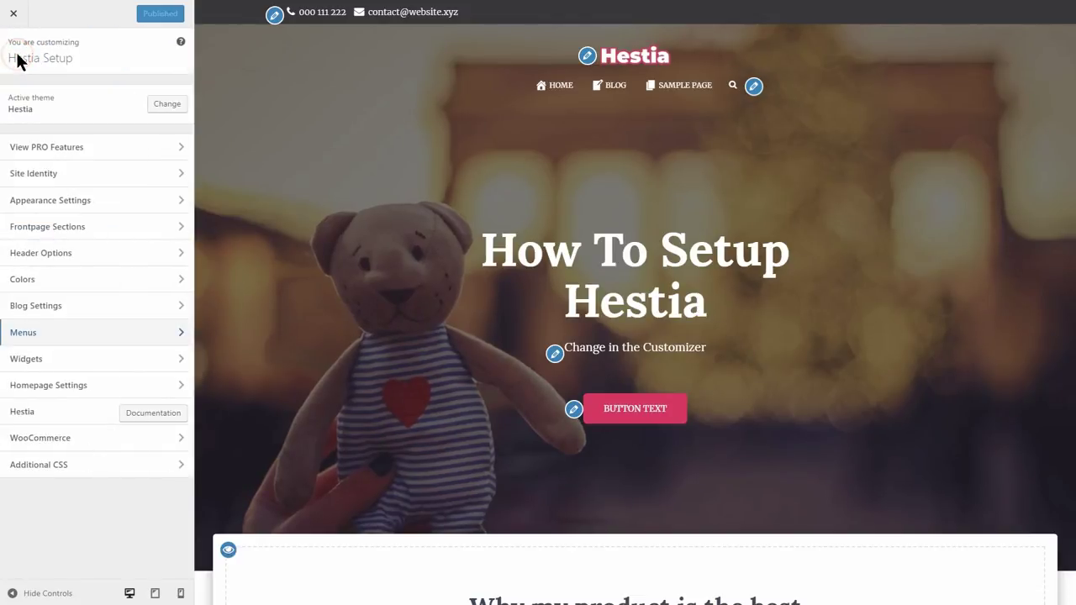
pyautogui.click(151, 251)
pyautogui.click(171, 96)
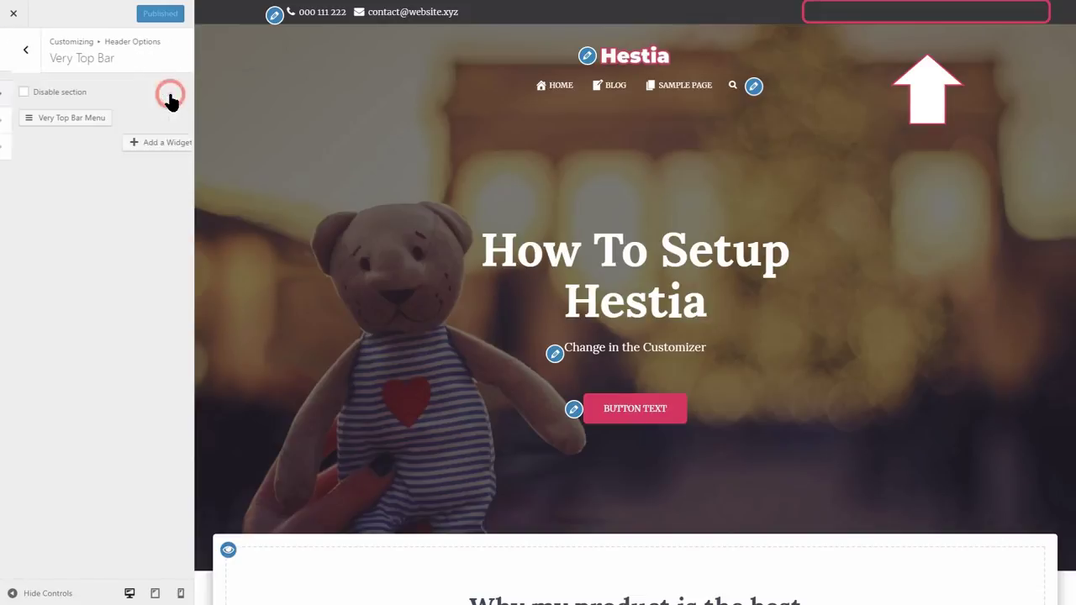
pyautogui.click(148, 145)
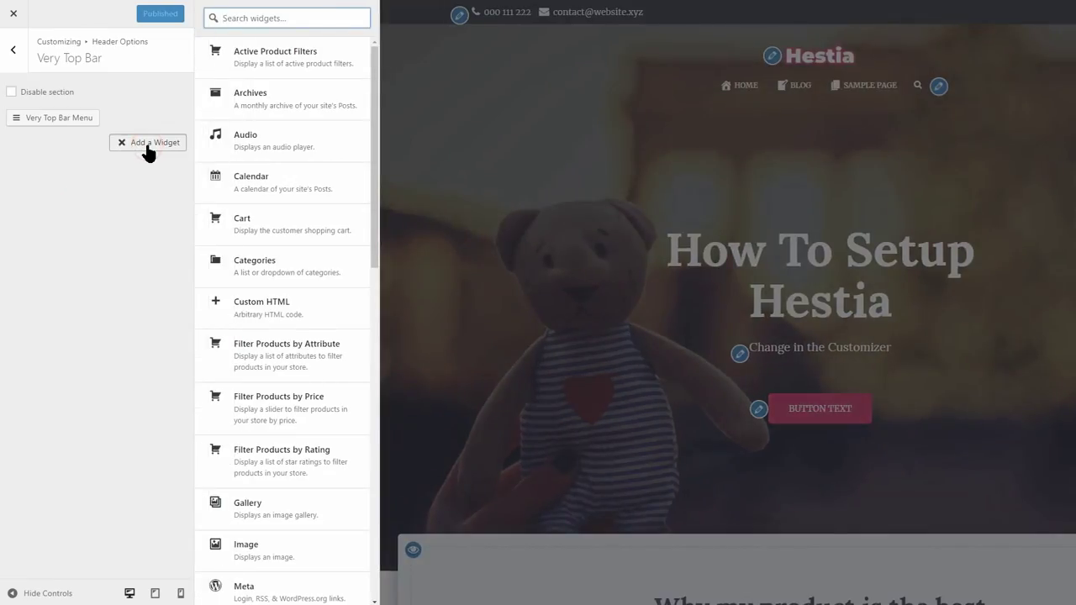
pyautogui.scroll(-8, 356, 401)
pyautogui.click(276, 258)
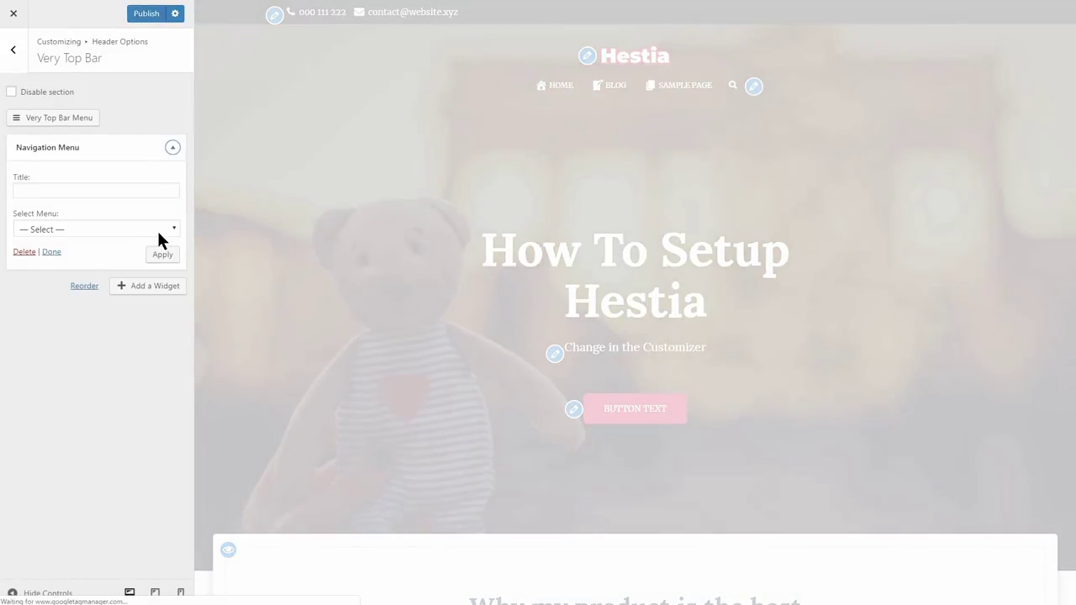
pyautogui.click(156, 227)
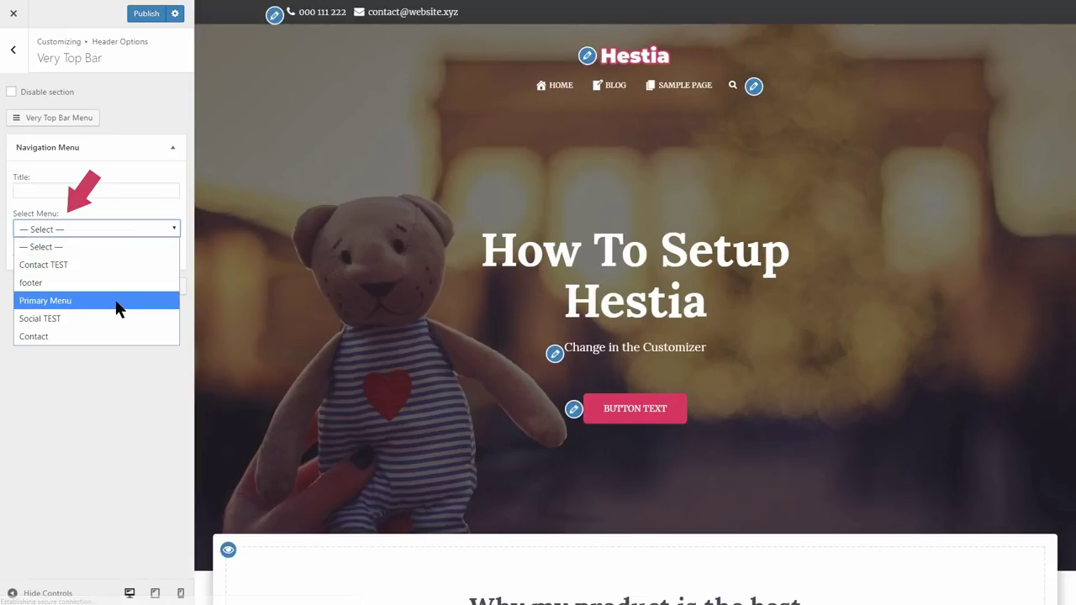
pyautogui.click(115, 319)
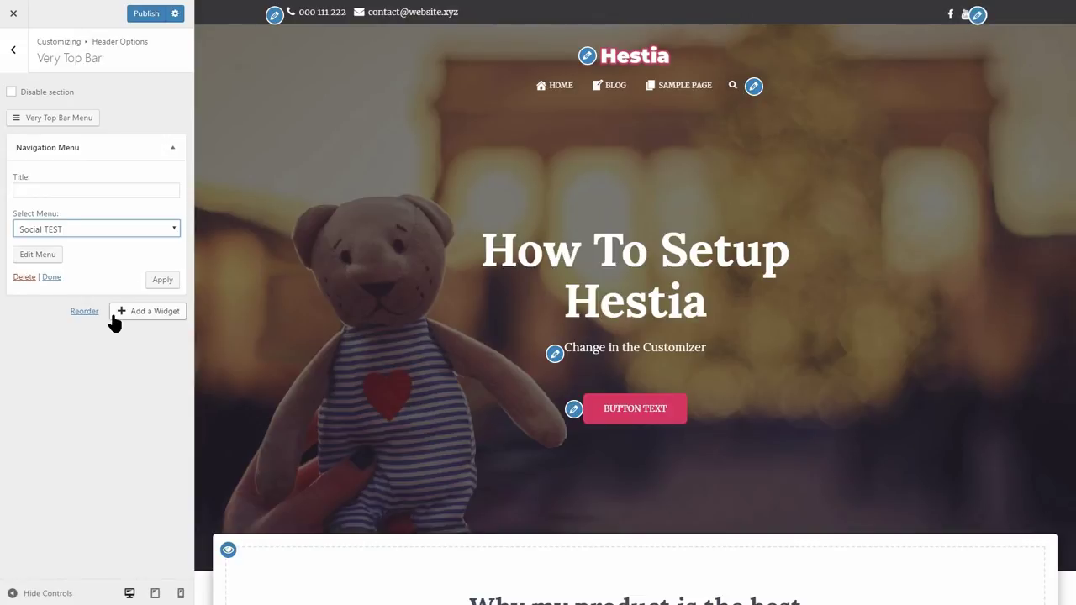
# - Return to the main Customizer list and open Menus
pyautogui.click(13, 52)
pyautogui.click(14, 52)
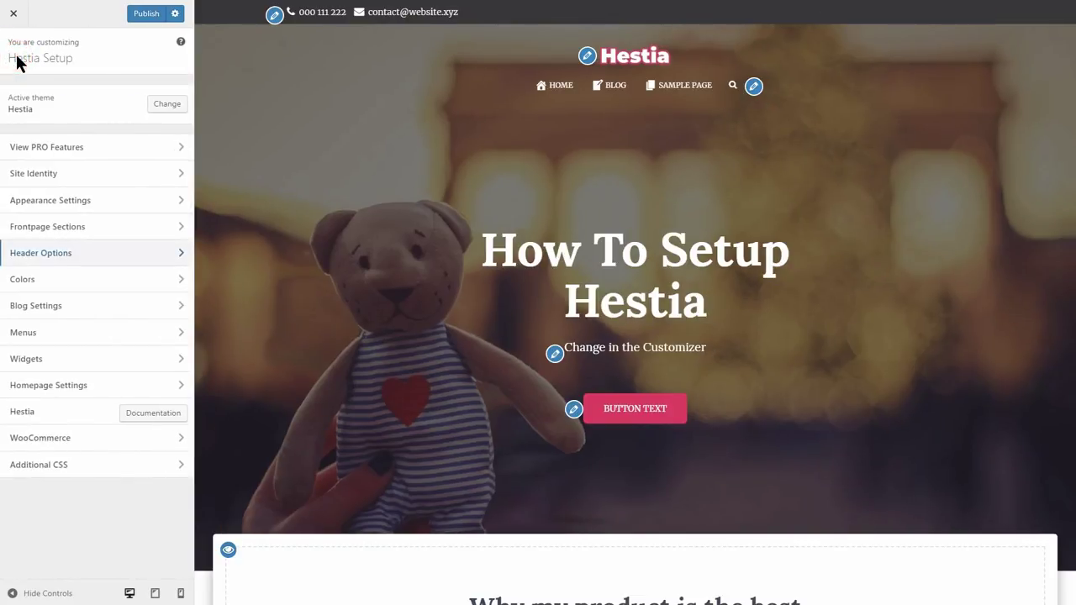
pyautogui.click(168, 334)
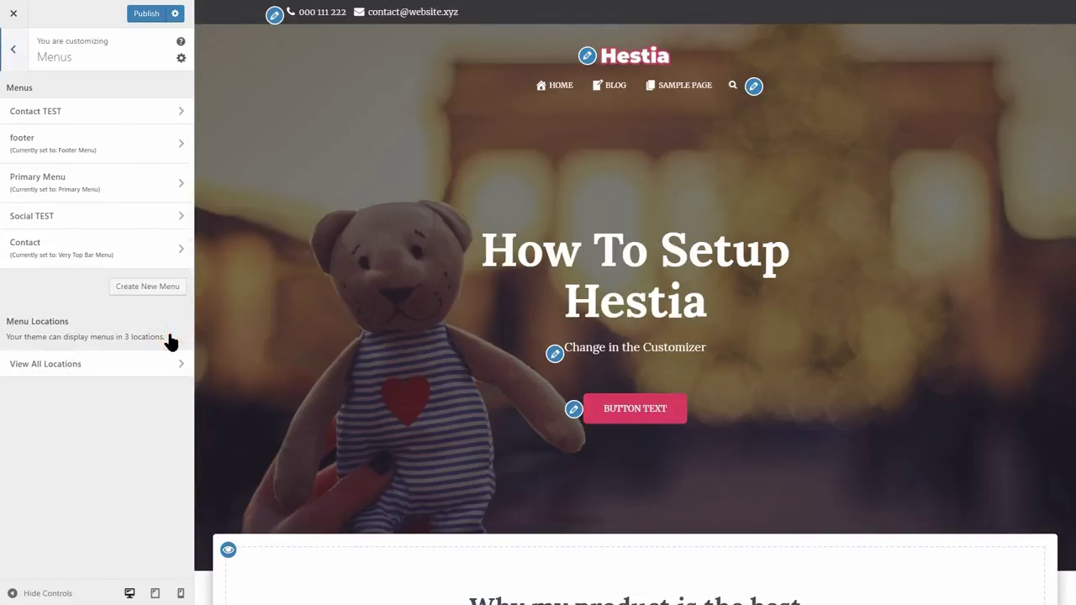
# - Create a menu named Social and add a Facebook custom link
pyautogui.click(158, 286)
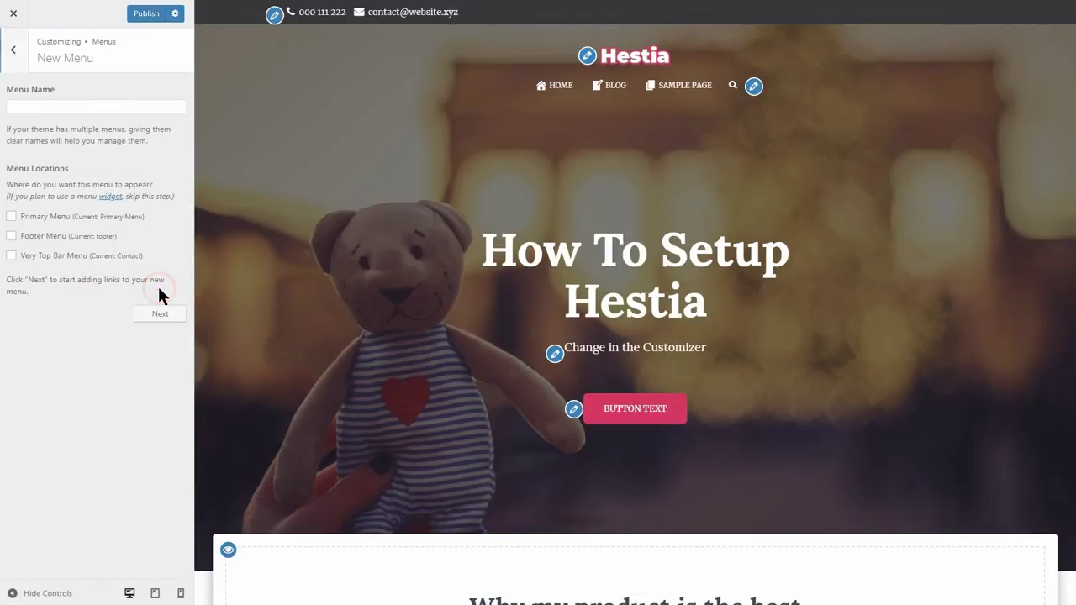
pyautogui.click(56, 107)
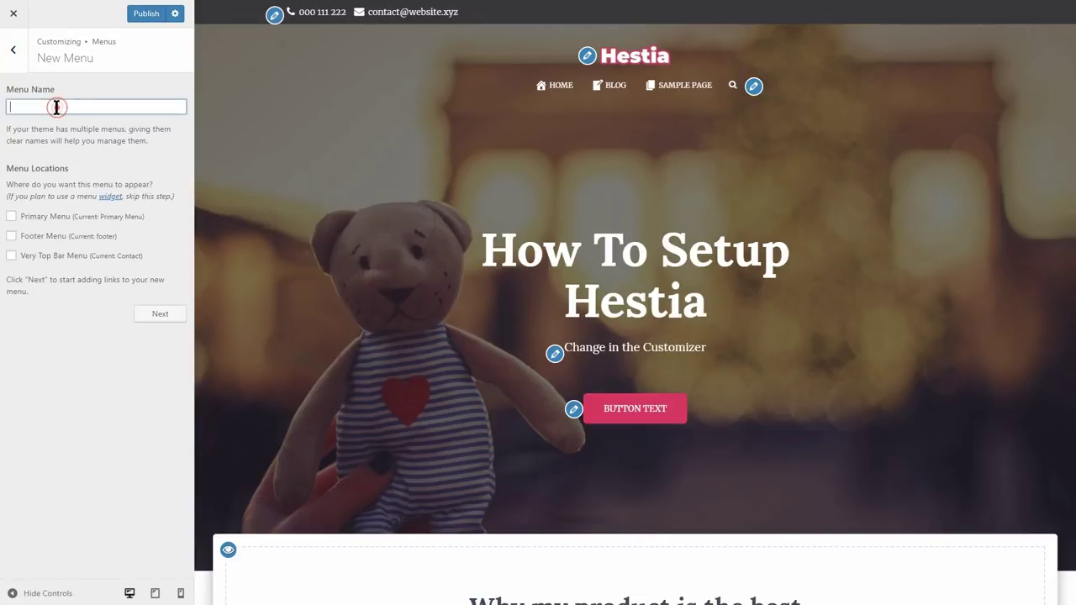
pyautogui.write('Social')
pyautogui.click(155, 315)
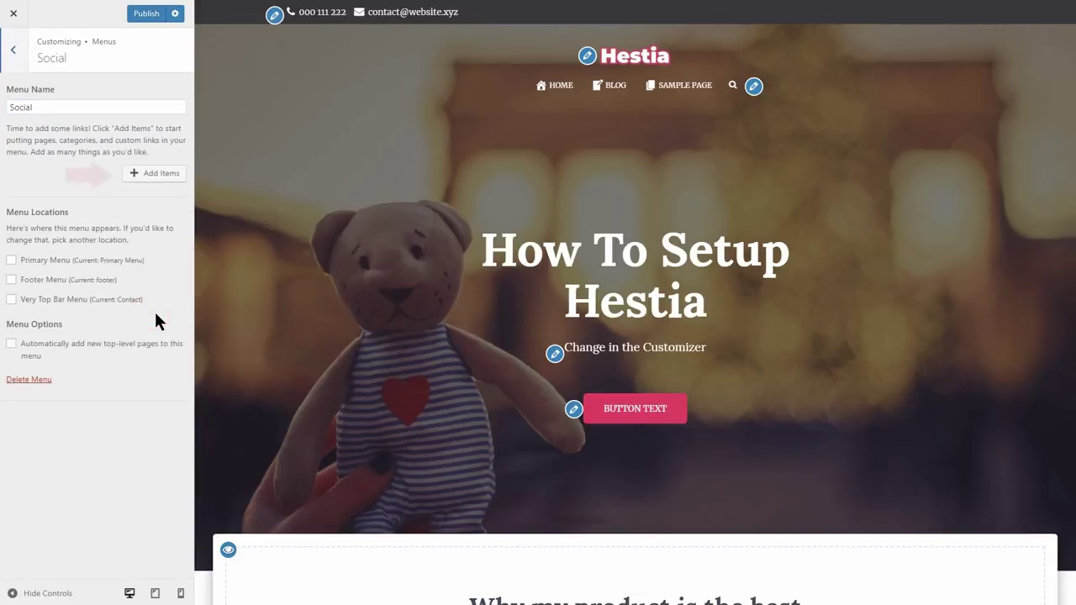
pyautogui.click(140, 180)
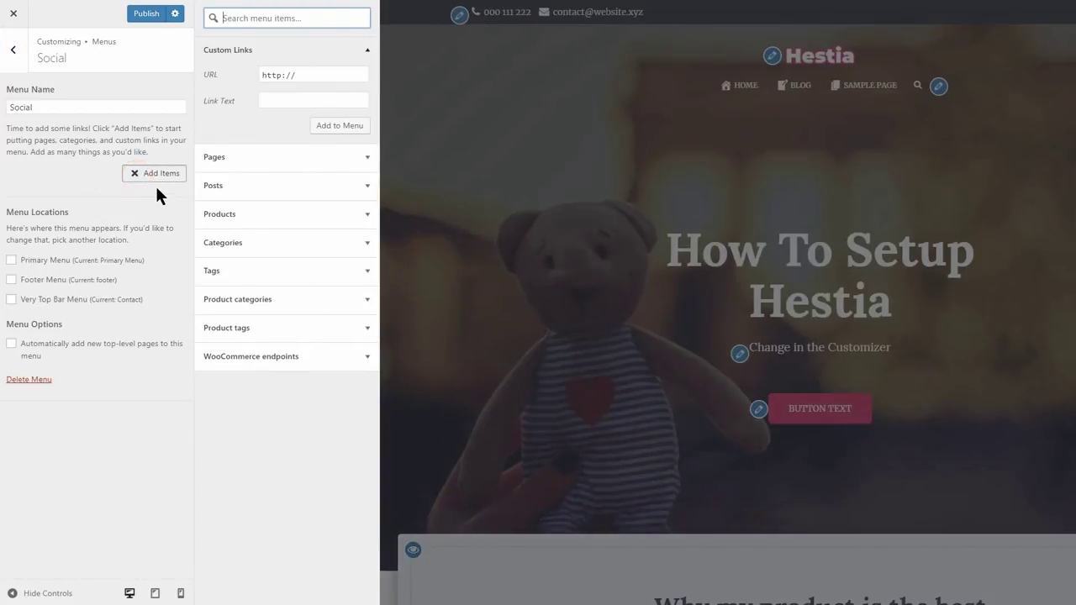
pyautogui.click(317, 78)
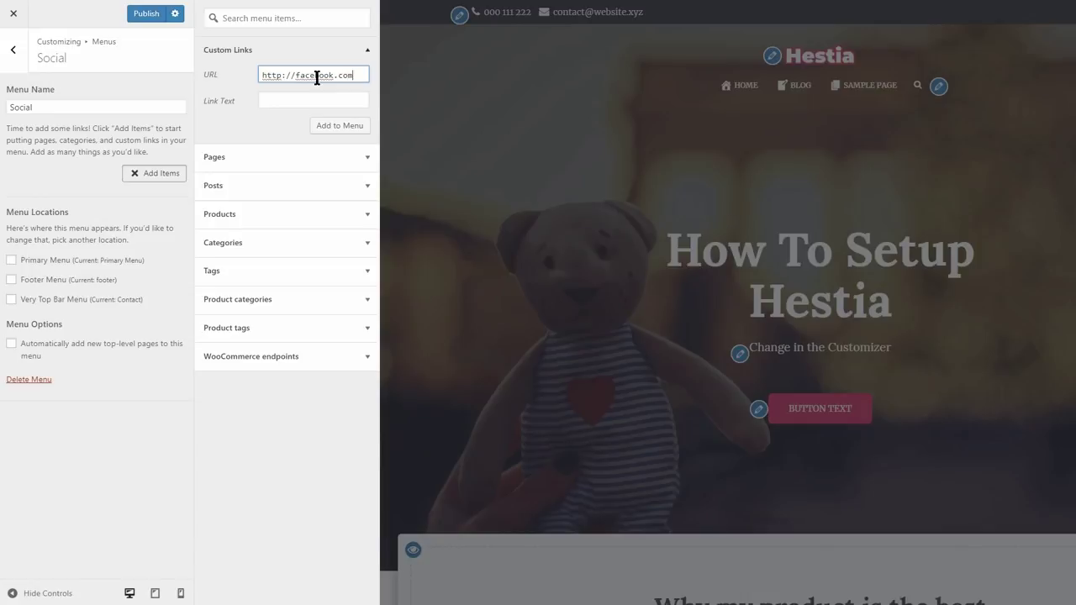
pyautogui.click(283, 101)
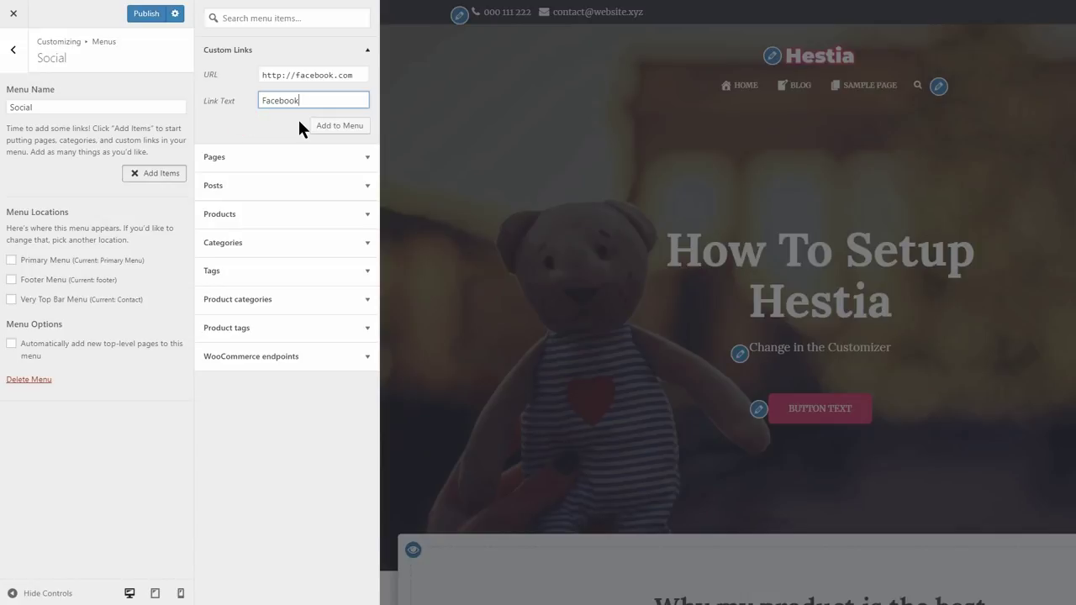
pyautogui.click(349, 127)
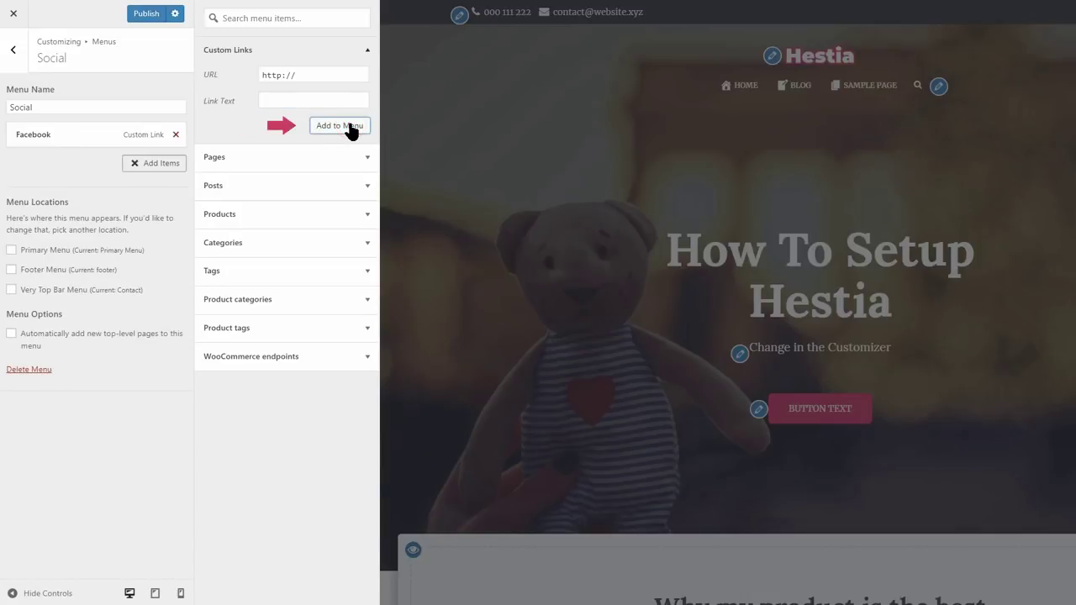
# - Add Youtube (youtube.com), Twitter and Insta custom links, then publish the Social menu
pyautogui.click(310, 78)
pyautogui.write('youtube.com')
pyautogui.press('Tab')
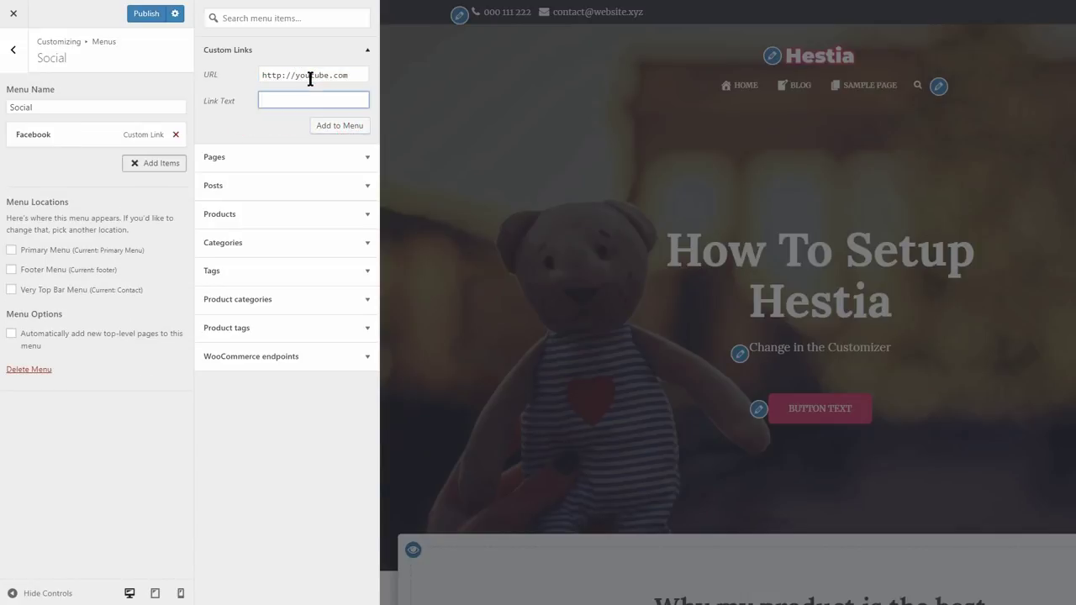
pyautogui.write('Youtube')
pyautogui.press('Return')
pyautogui.click(305, 75)
pyautogui.press('Tab')
pyautogui.write('Twitter')
pyautogui.click(340, 127)
pyautogui.click(314, 74)
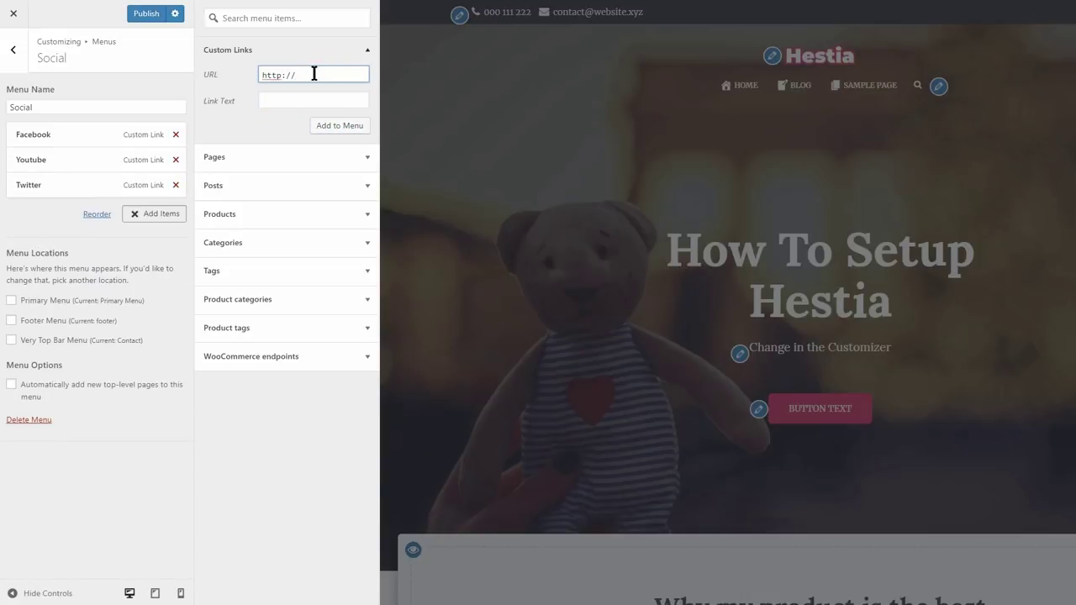
pyautogui.click(288, 101)
pyautogui.write('Instagram')
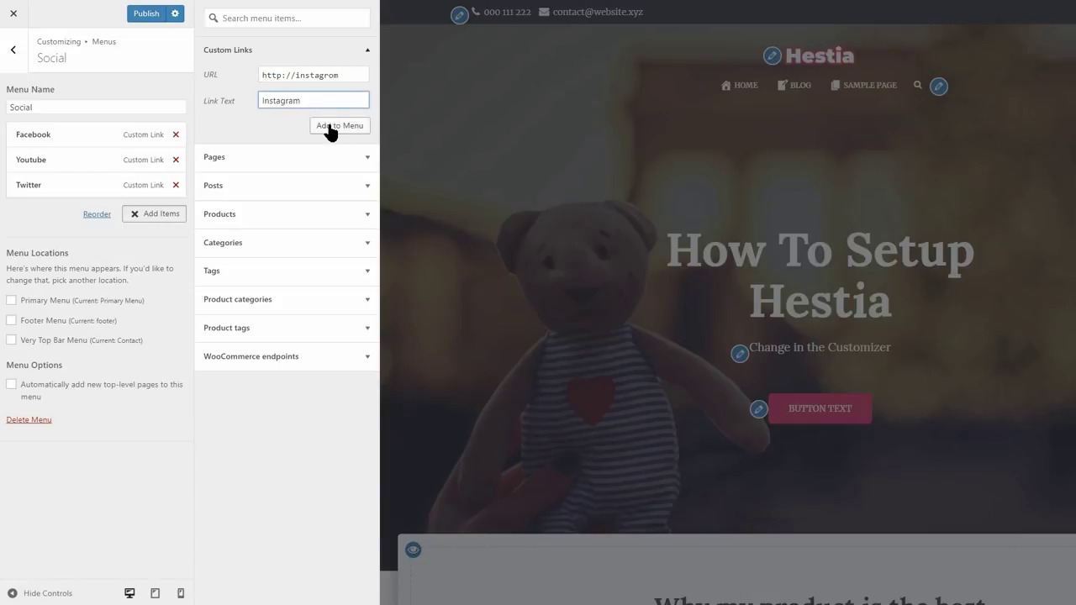
pyautogui.click(328, 127)
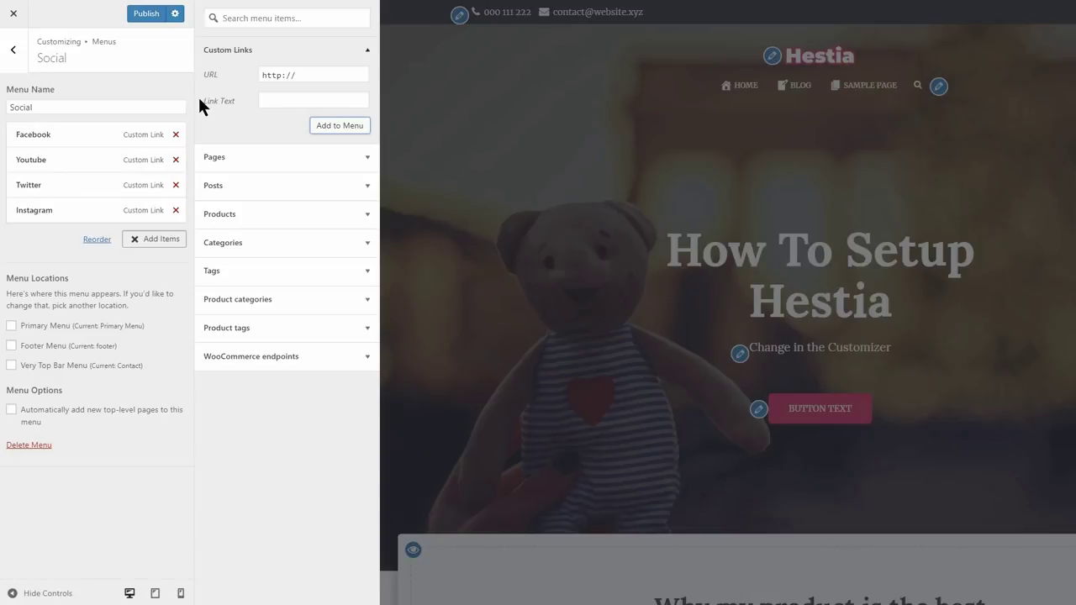
pyautogui.click(148, 15)
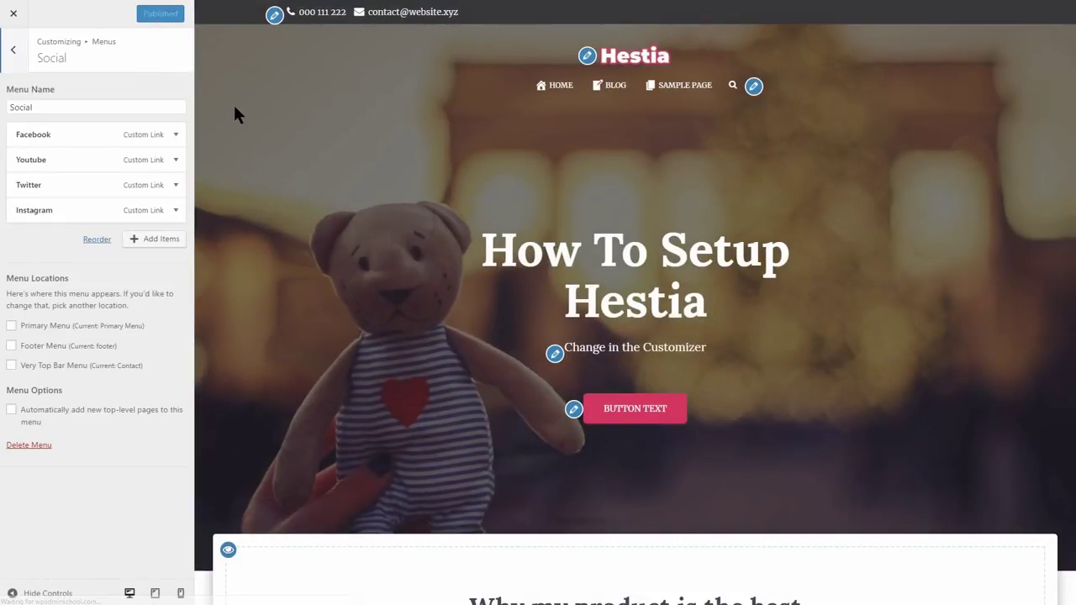
pyautogui.click(23, 61)
# - Set the Very Top Bar's Select Menu to Social
pyautogui.click(20, 57)
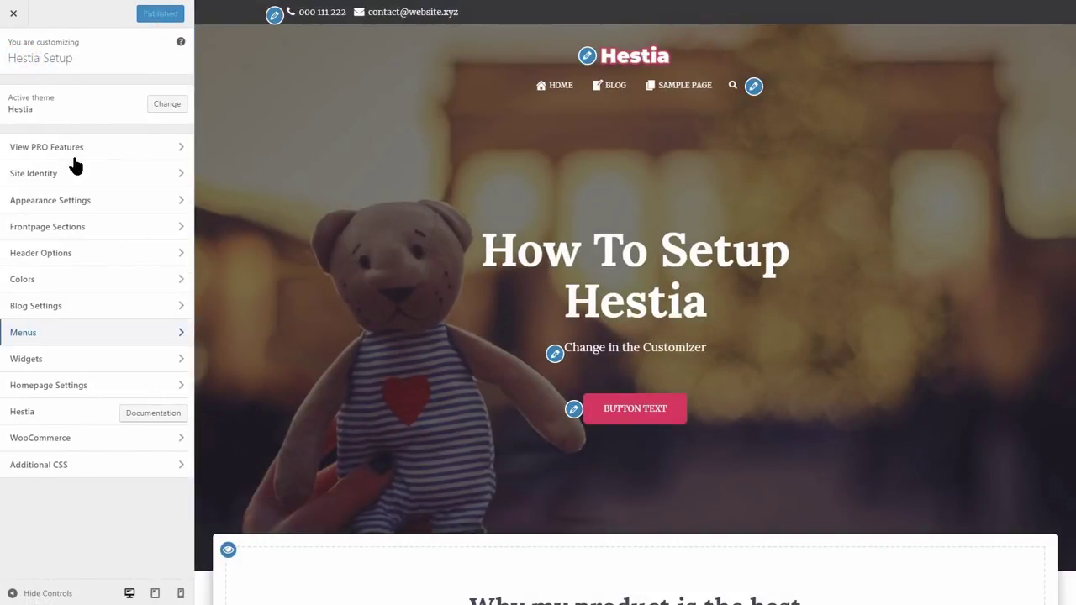
pyautogui.click(168, 254)
pyautogui.click(151, 98)
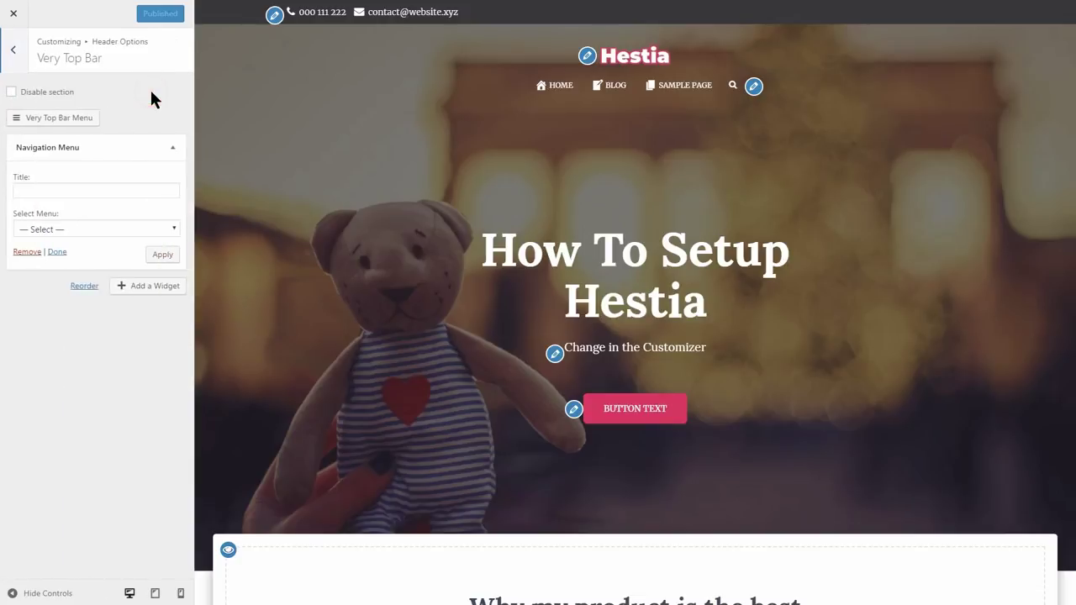
pyautogui.click(118, 228)
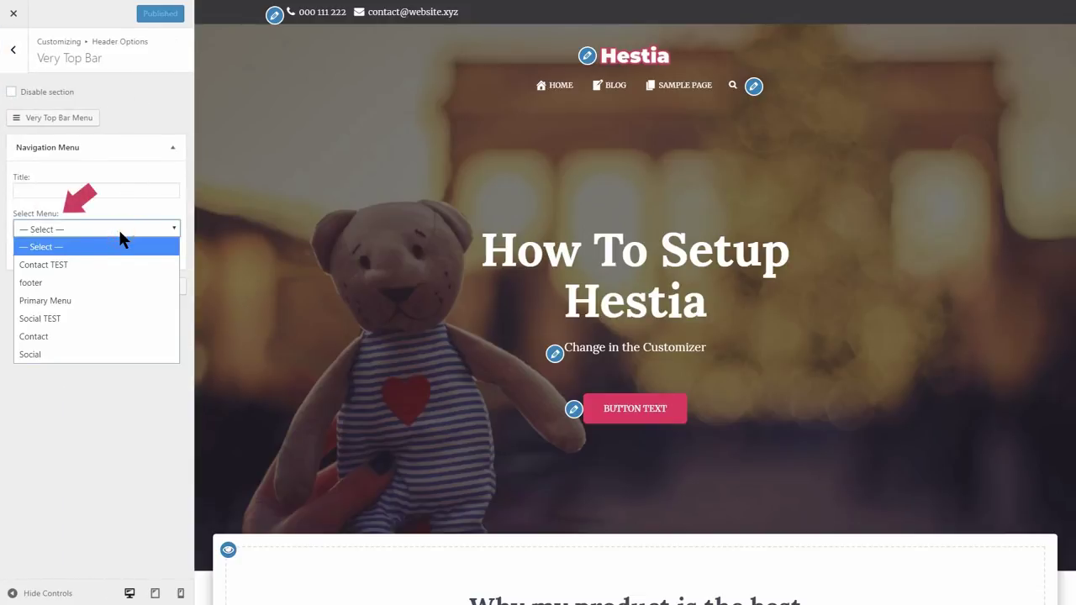
pyautogui.click(90, 354)
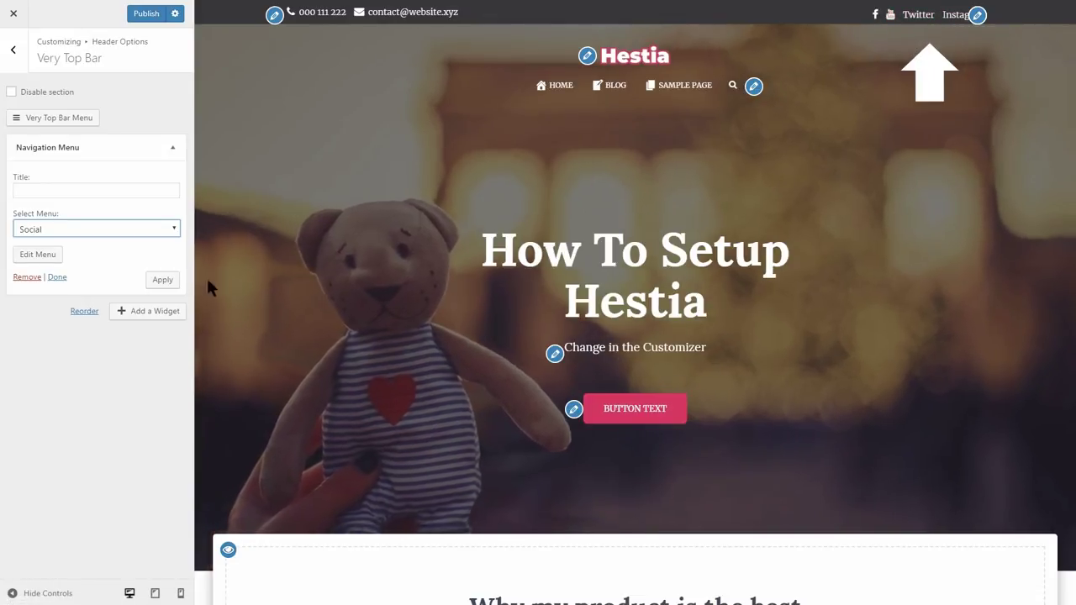
# - Append .com to the Twitter link URL and begin correcting the Instagram URL
pyautogui.click(48, 257)
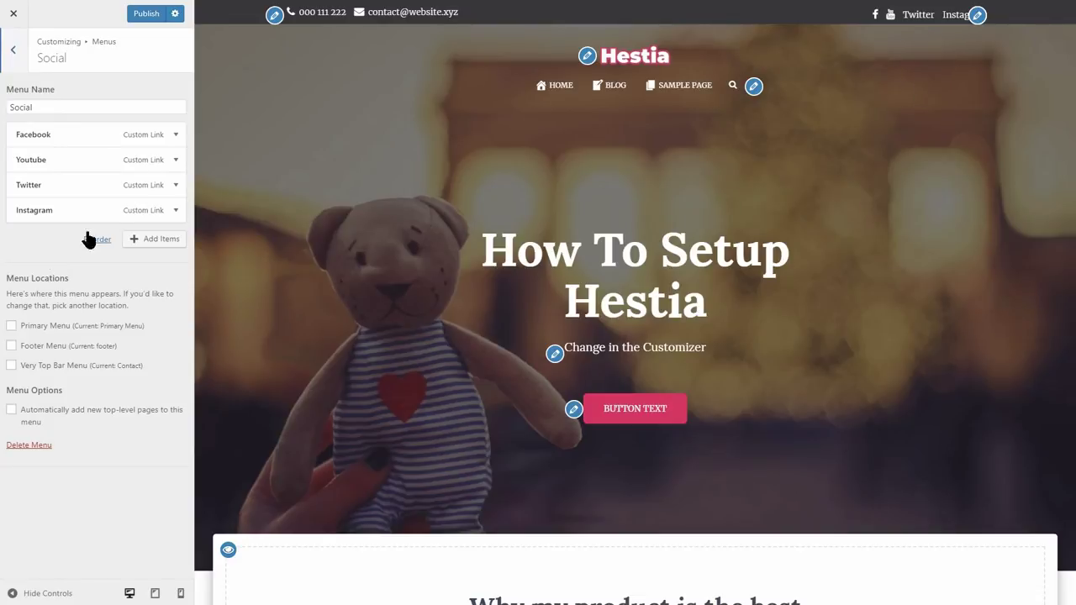
pyautogui.click(161, 183)
pyautogui.click(97, 225)
pyautogui.write('.co')
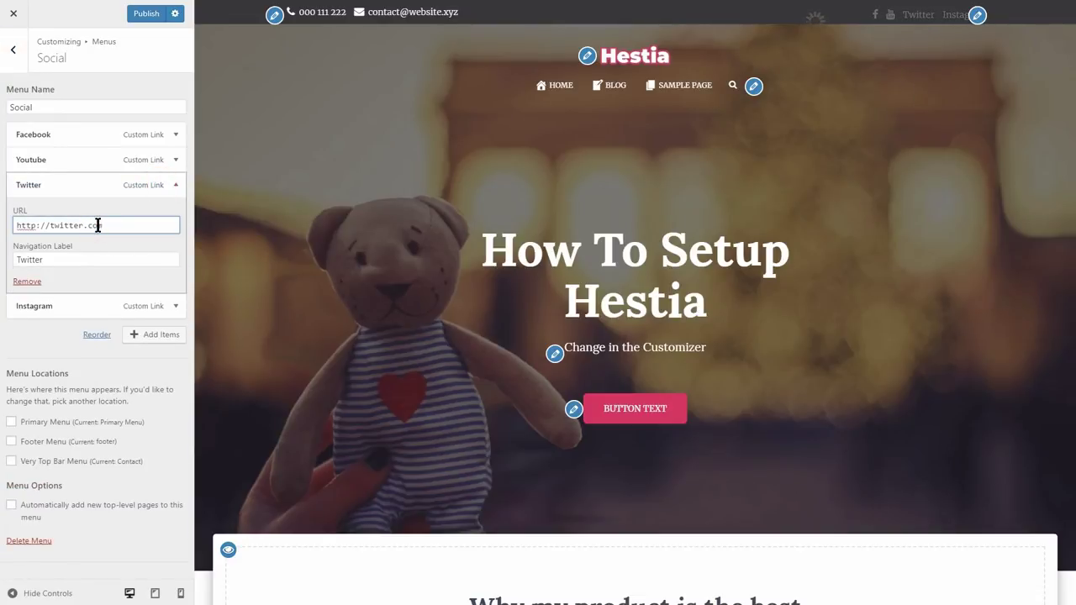
pyautogui.write('m')
pyautogui.click(175, 186)
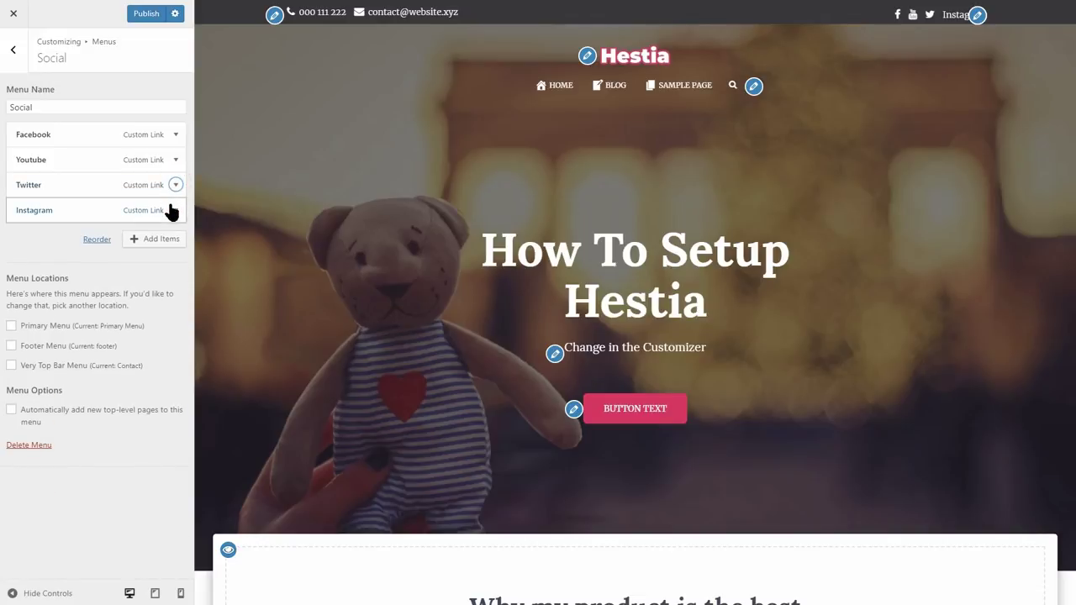
pyautogui.click(175, 210)
pyautogui.click(89, 253)
pyautogui.press('BackSpace')
pyautogui.press('BackSpace')
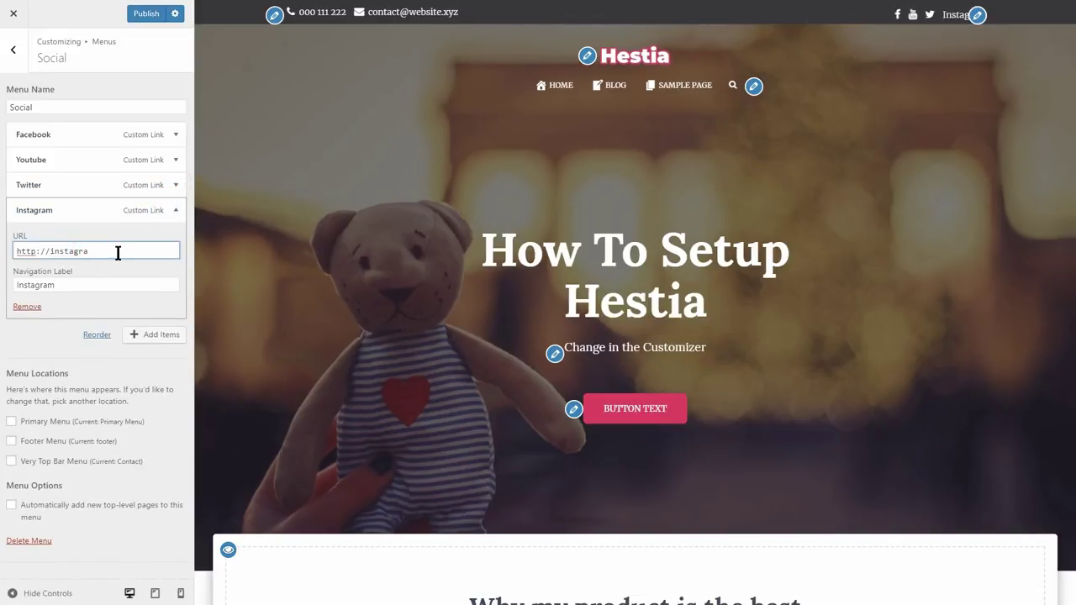
# - Finish the Instagram URL as instagram.com and enable search in the main menu
pyautogui.write('am.com')
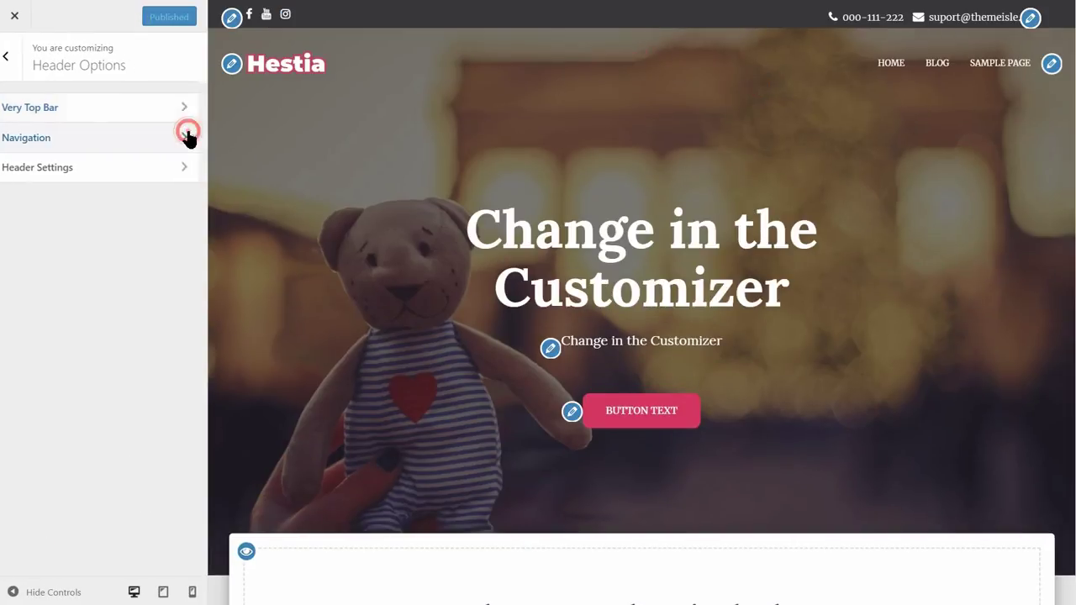
pyautogui.click(187, 137)
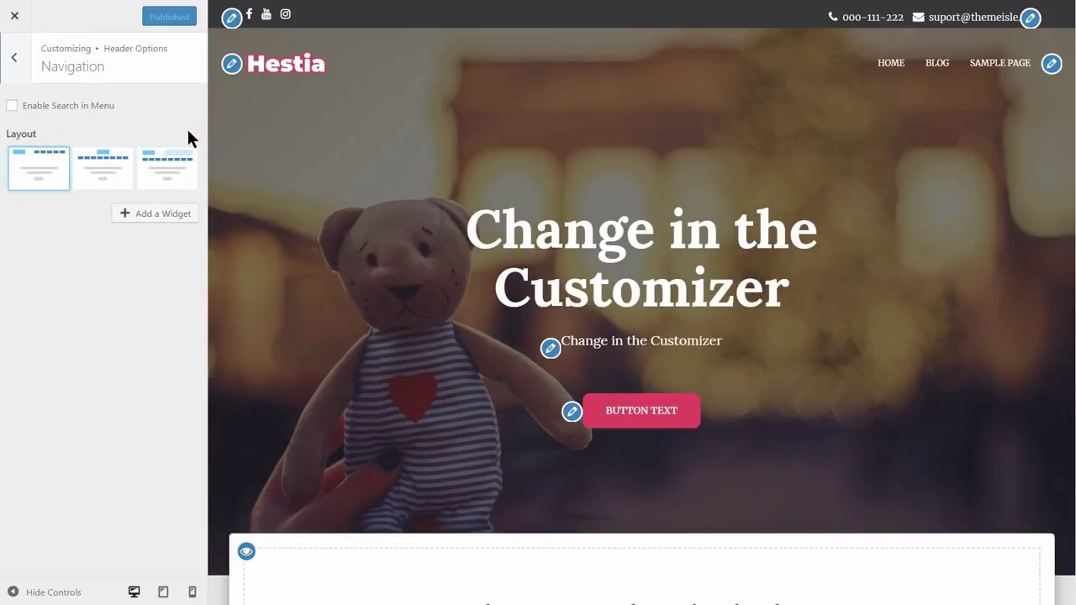
pyautogui.click(11, 106)
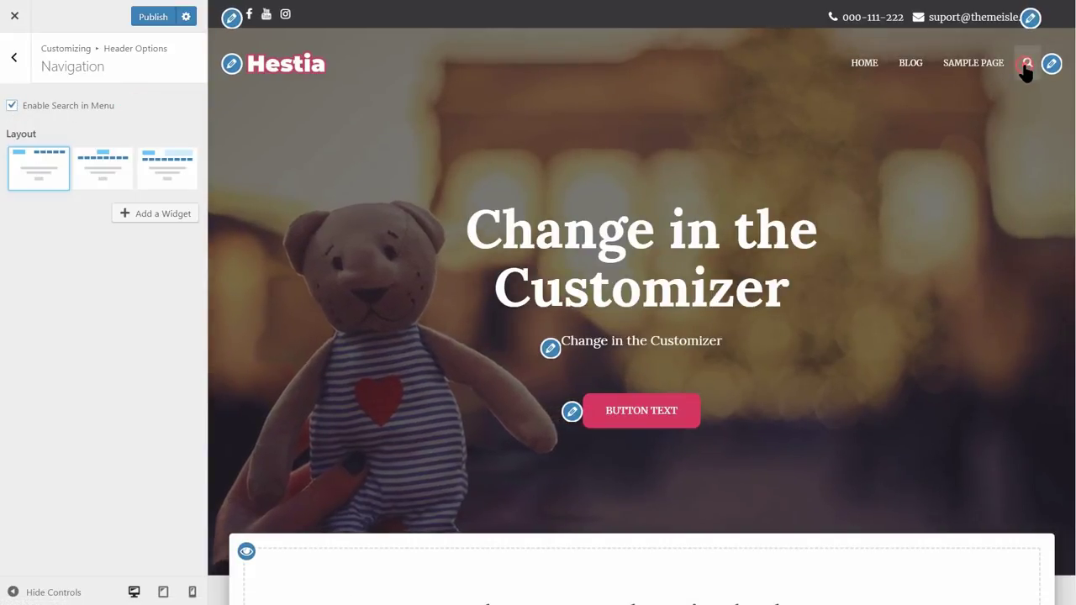
pyautogui.click(1027, 64)
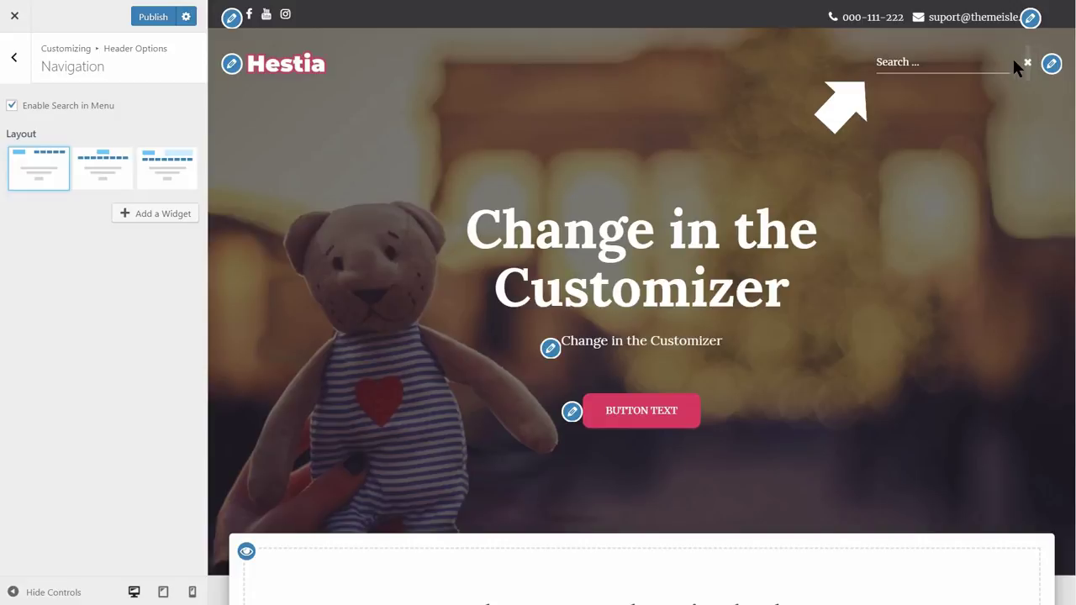
pyautogui.click(1028, 62)
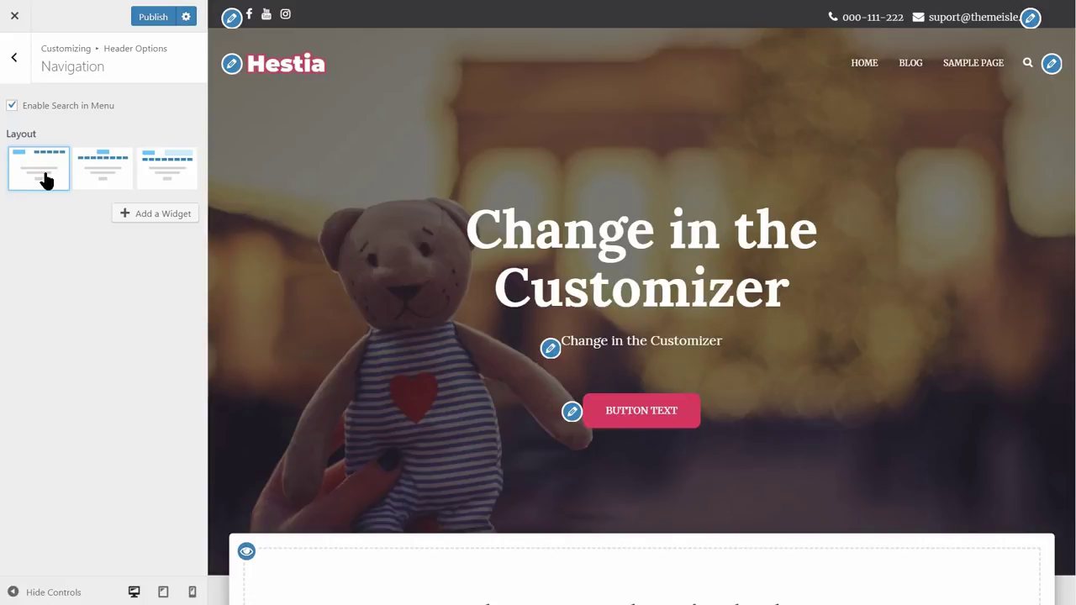
# - Set the Navigation layout to the third option, menu under logo beside a sidebar
pyautogui.click(101, 175)
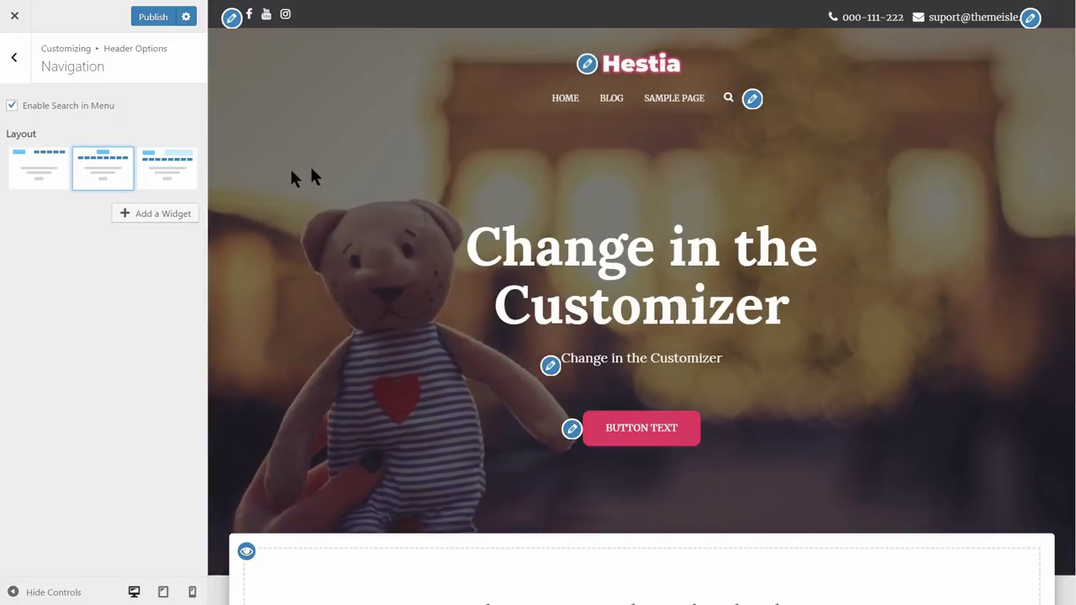
pyautogui.click(180, 167)
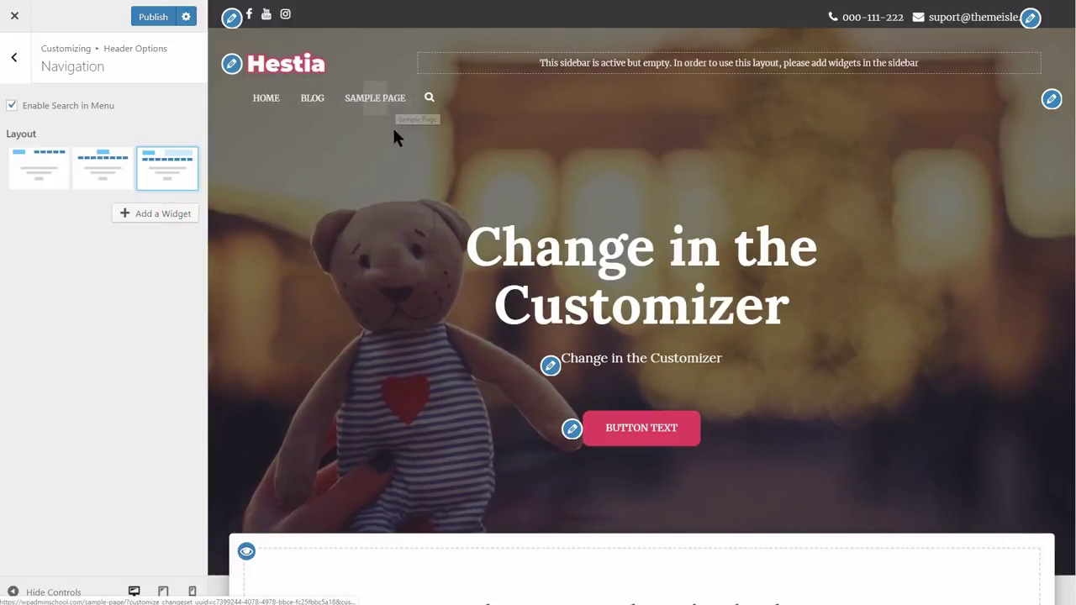
pyautogui.click(176, 215)
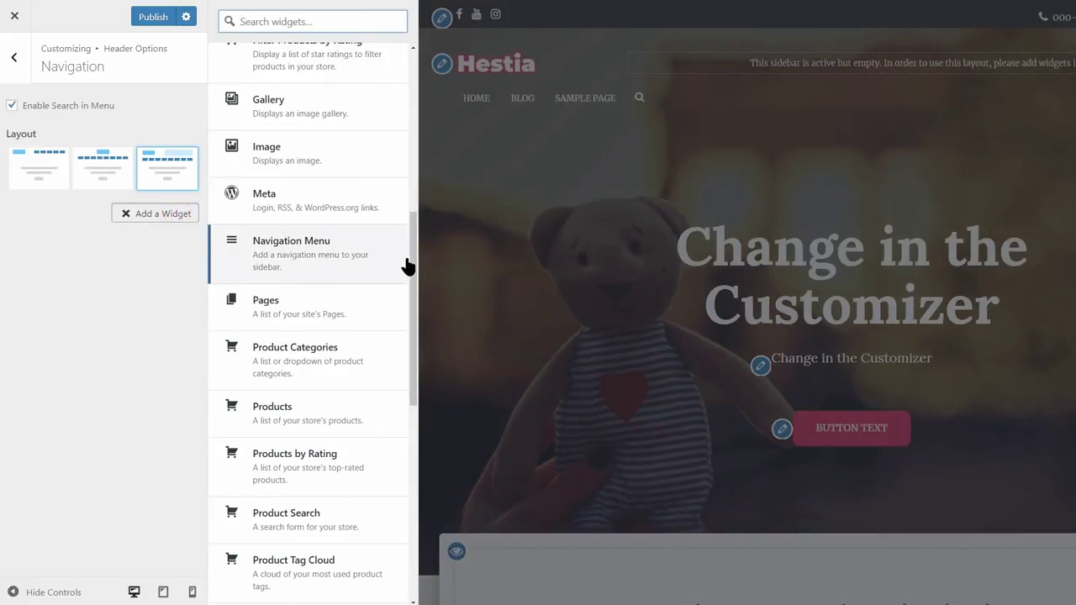
# - Add a Custom HTML widget to the header sidebar containing the pasted html5maker banner script
pyautogui.moveTo(416, 264); pyautogui.dragTo(428, 179)
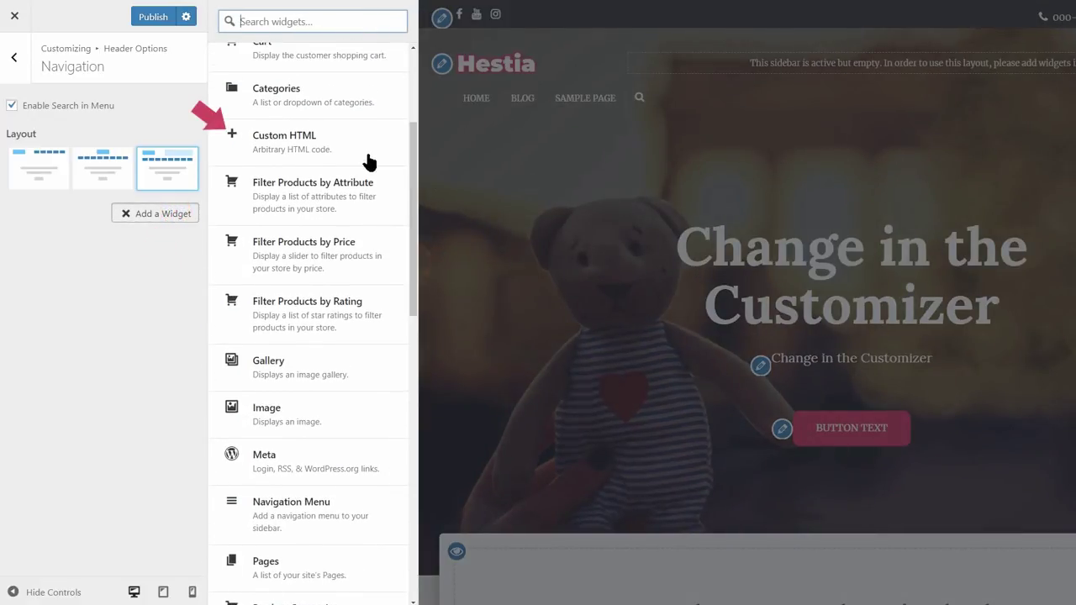
pyautogui.click(325, 146)
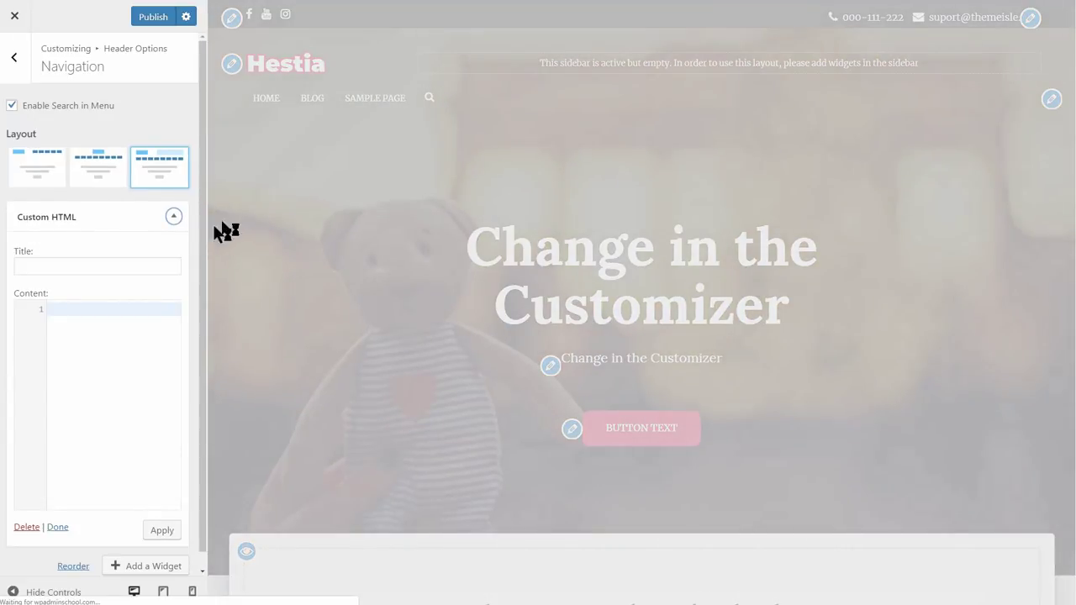
pyautogui.rightClick(72, 315)
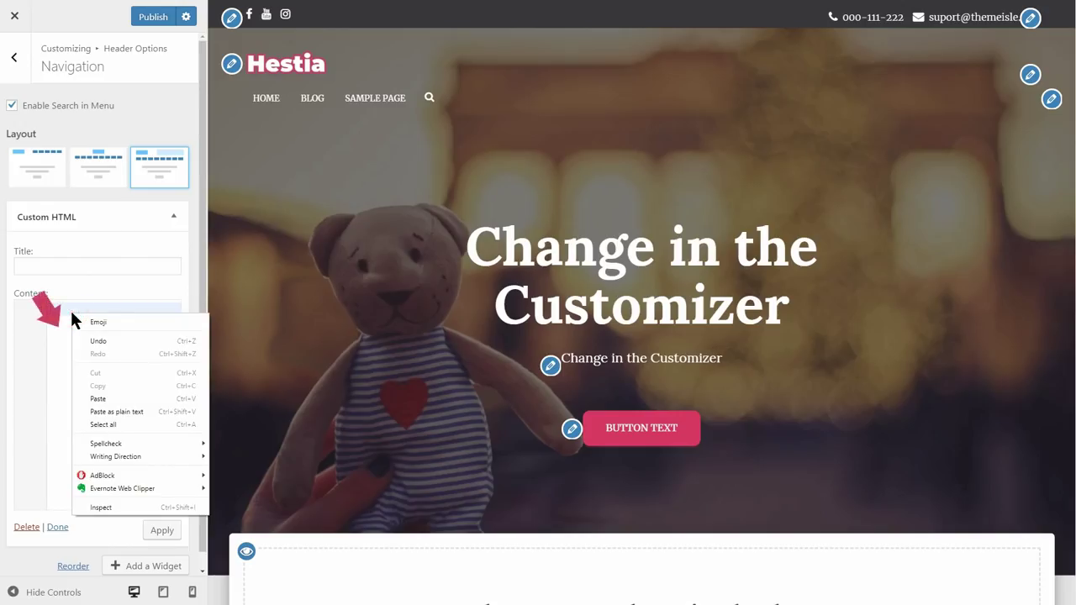
pyautogui.click(115, 399)
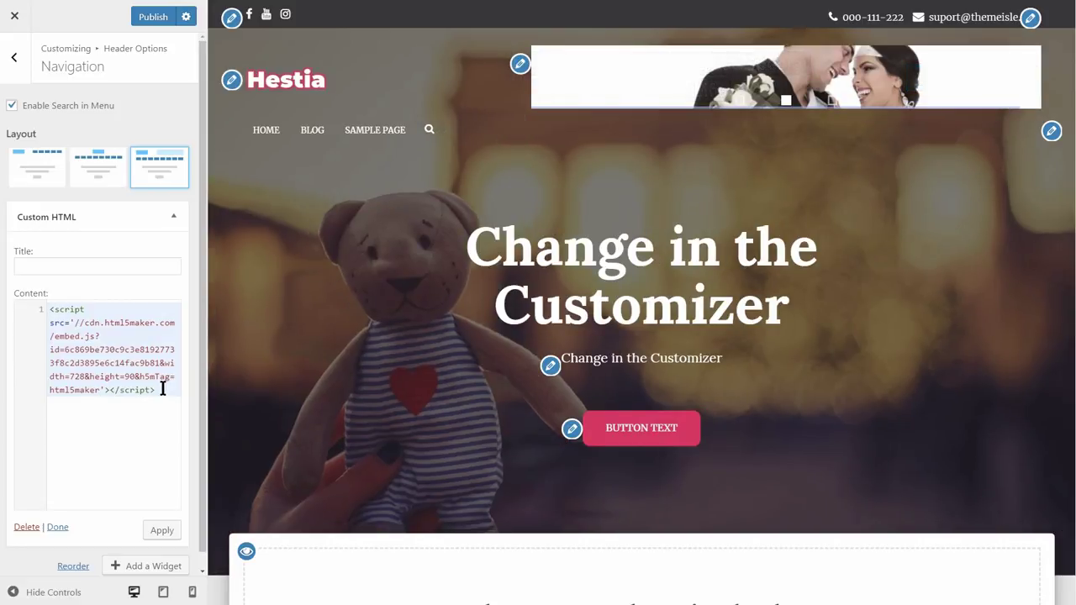
pyautogui.click(12, 66)
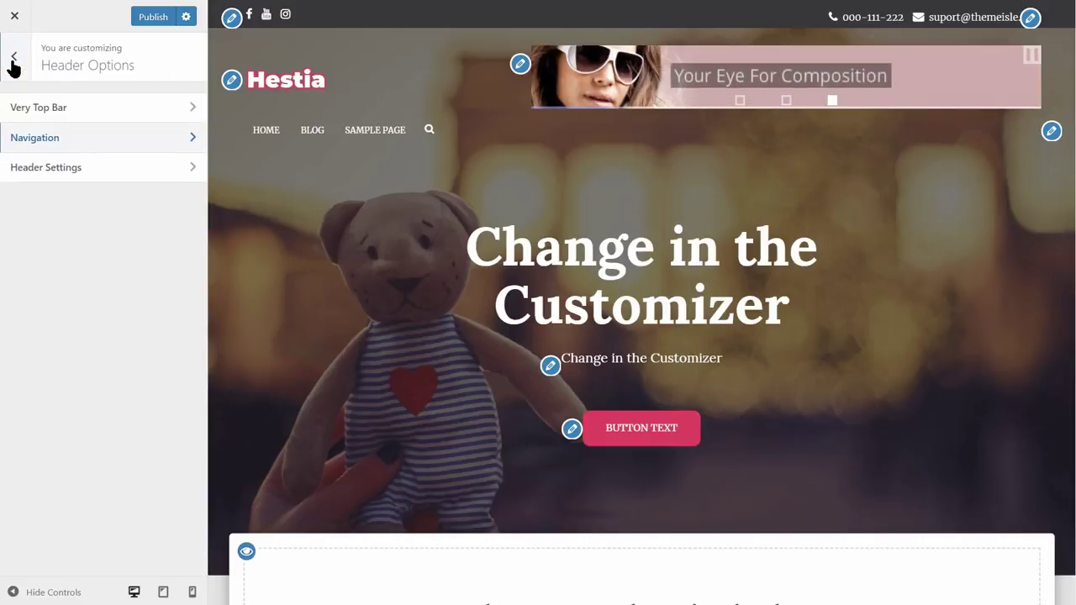
# - Preview the Sample Page and apply the third Header Settings layout
pyautogui.click(193, 168)
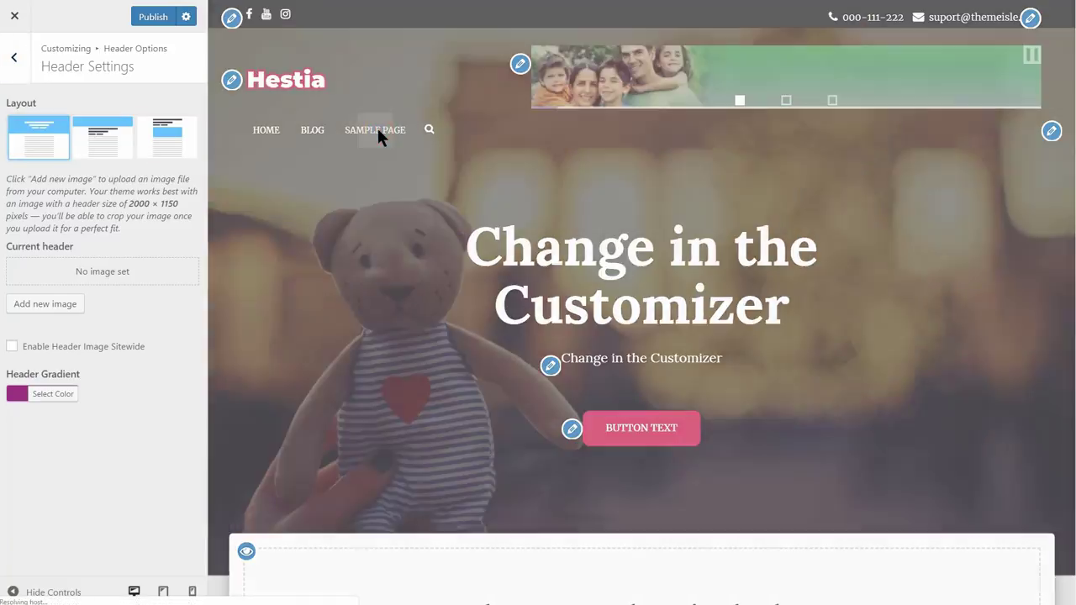
pyautogui.click(377, 135)
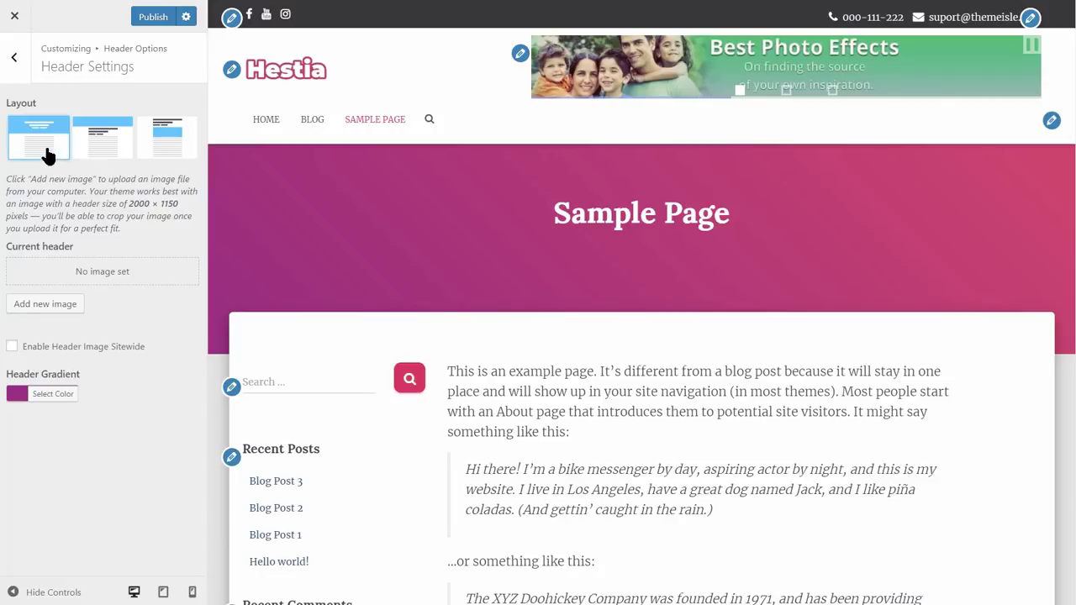
pyautogui.click(101, 148)
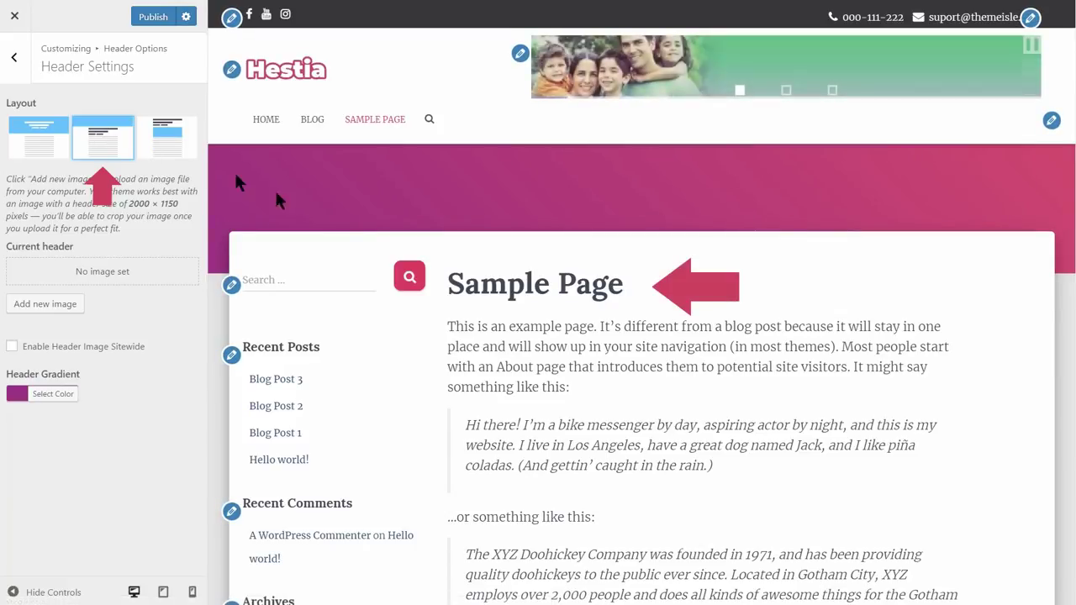
pyautogui.click(167, 148)
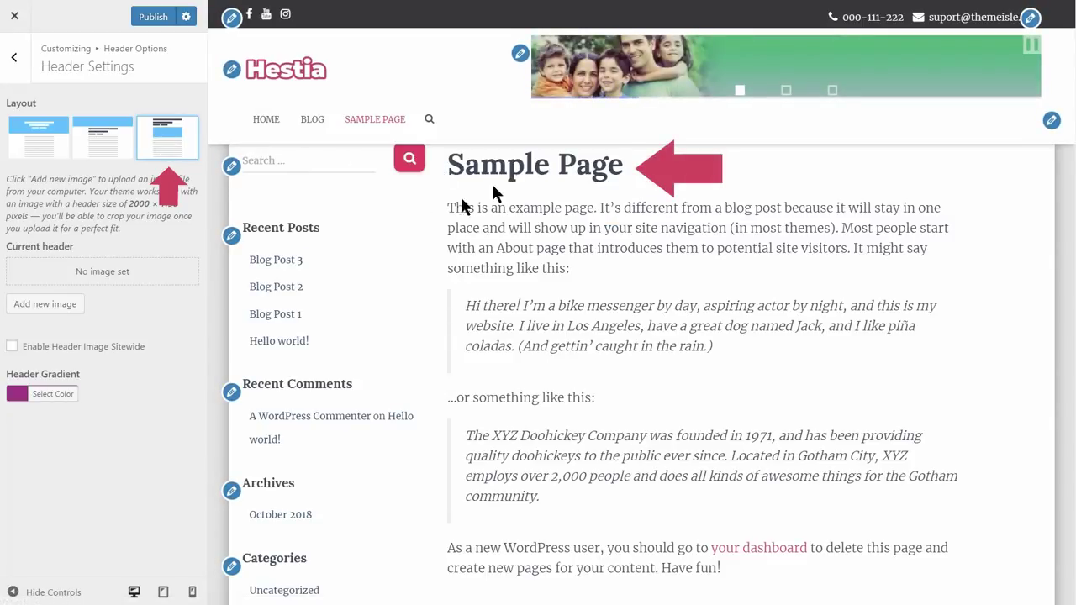
# - Add the teddy-bear photo as a header image, cropped from a lowered top edge
pyautogui.click(13, 305)
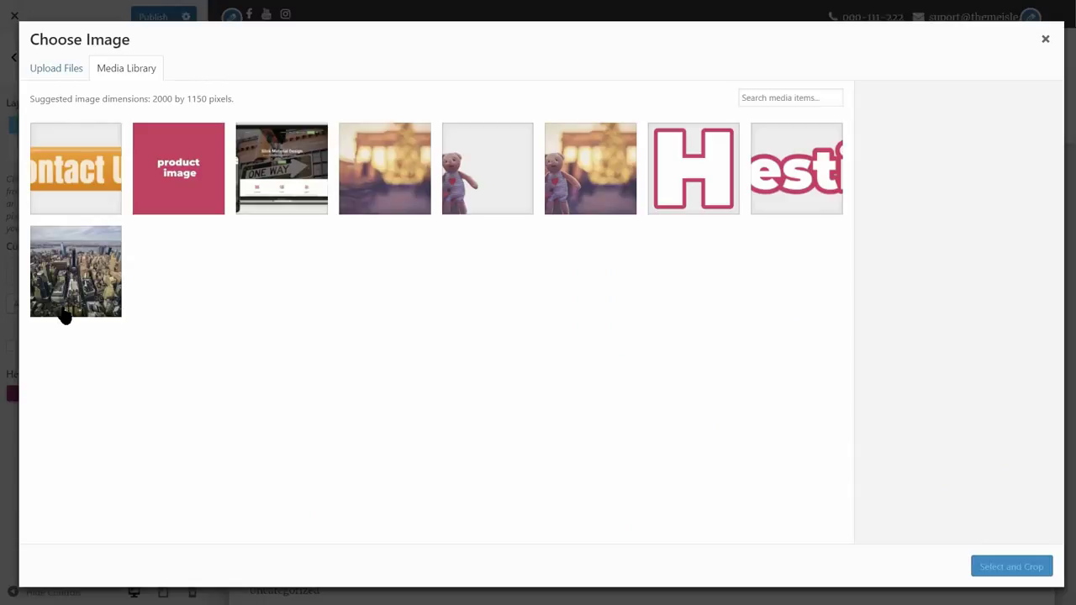
pyautogui.click(611, 197)
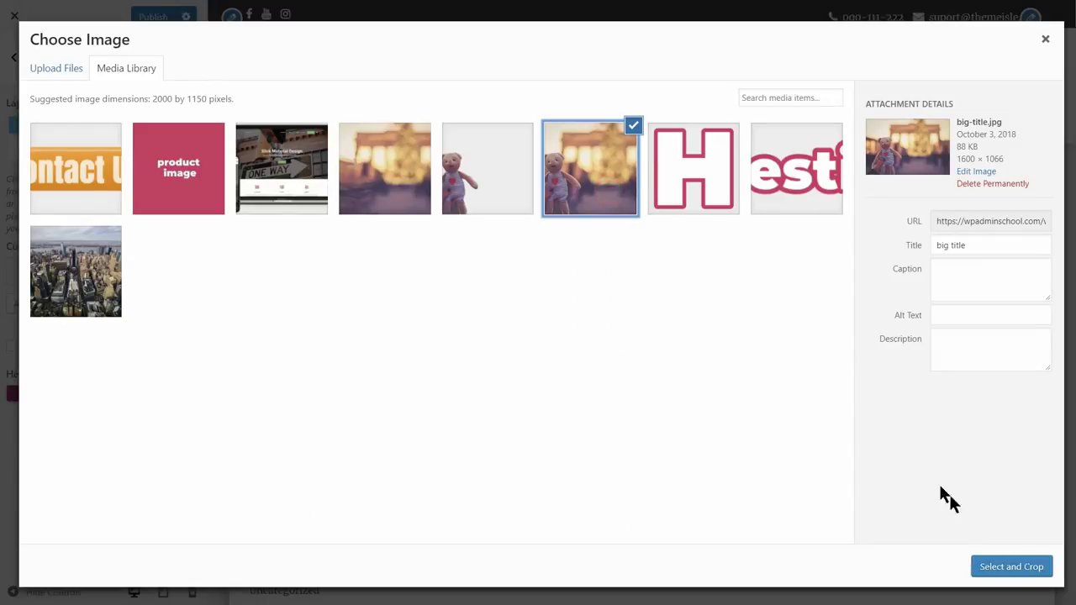
pyautogui.click(1017, 568)
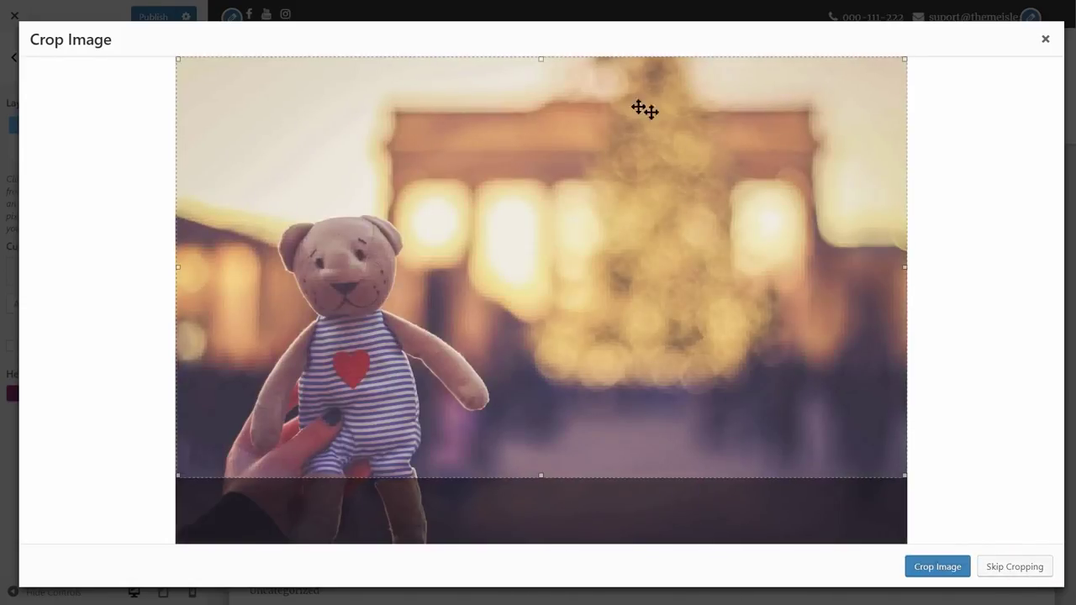
pyautogui.moveTo(542, 62); pyautogui.dragTo(542, 189)
pyautogui.click(941, 570)
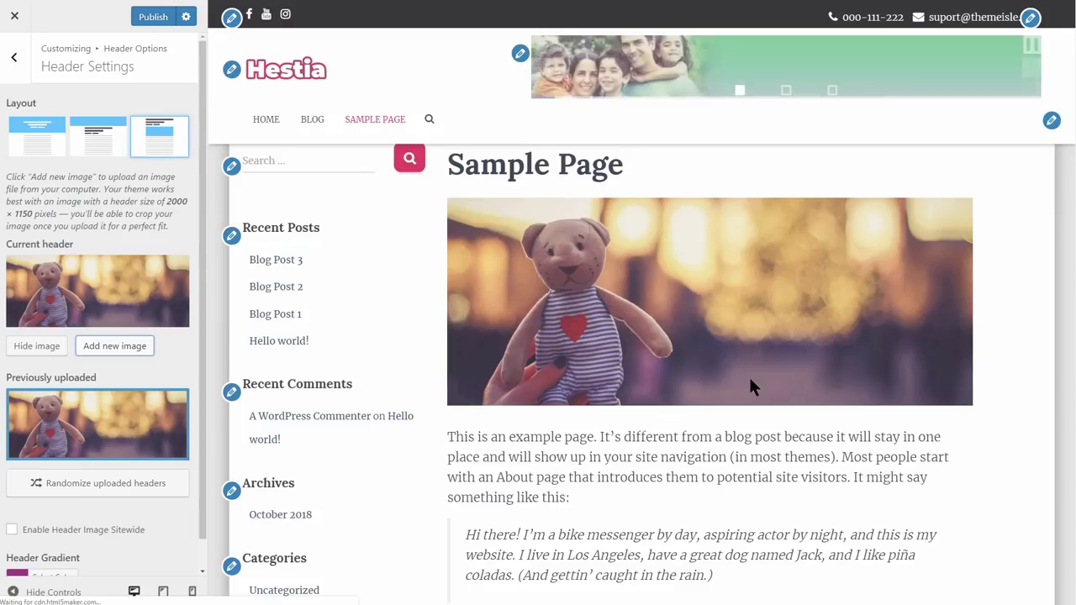
# - Add the city skyline photo as a second cropped header image
pyautogui.click(125, 347)
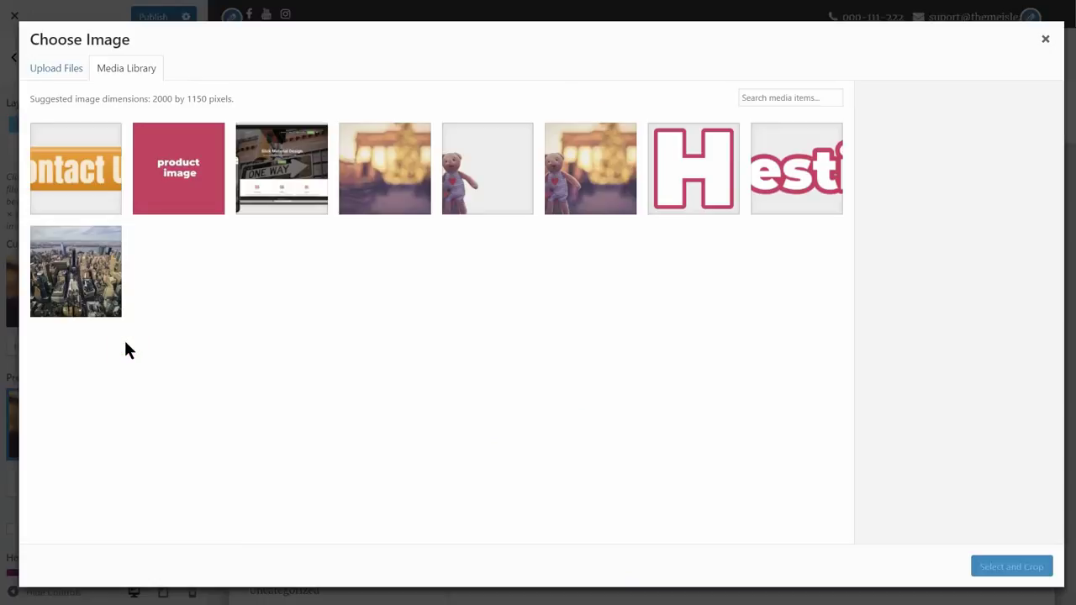
pyautogui.click(92, 312)
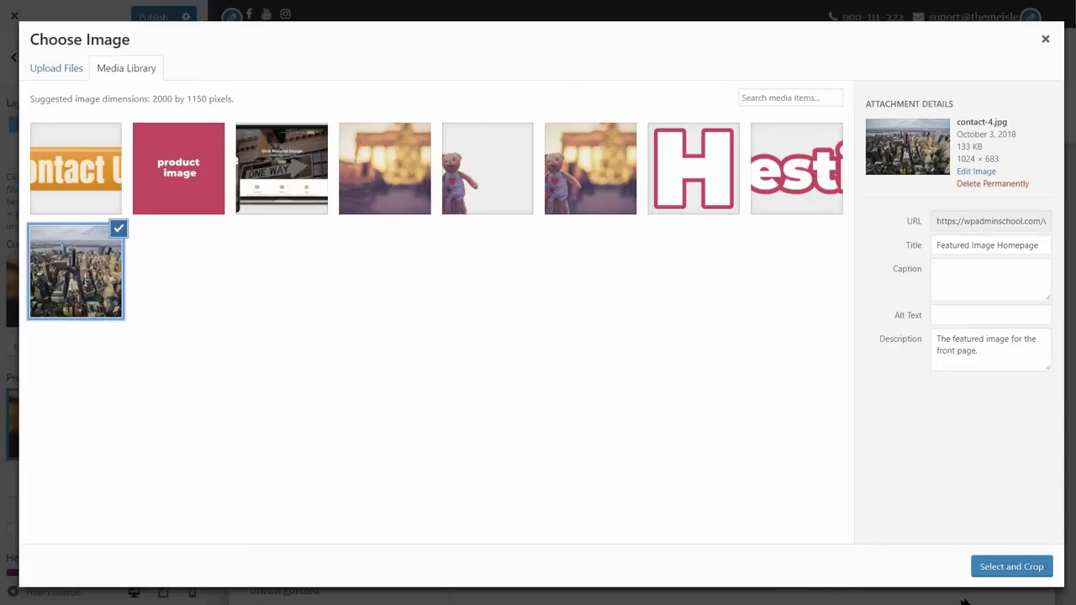
pyautogui.click(1013, 572)
pyautogui.moveTo(543, 61); pyautogui.dragTo(543, 232)
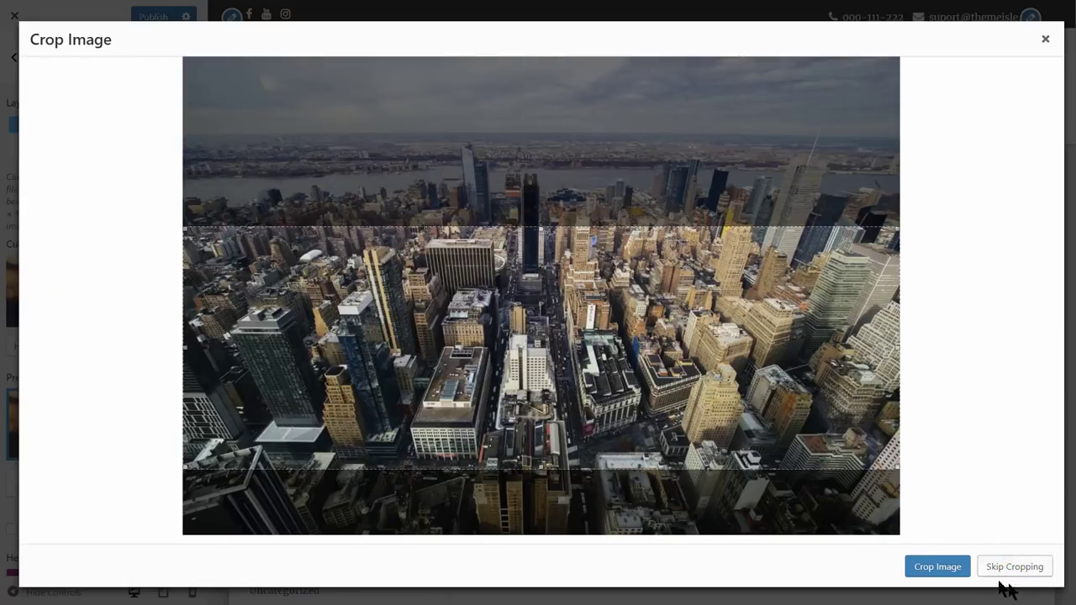
pyautogui.click(959, 571)
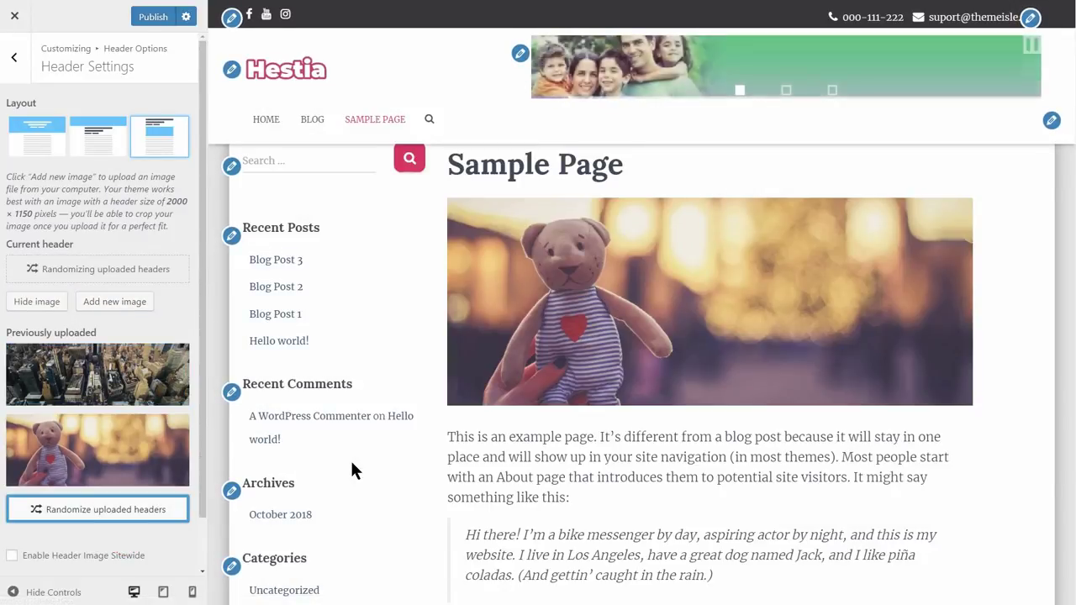
# - Set the header gradient colour to blue and publish the changes
pyautogui.scroll(-1, 84, 420)
pyautogui.click(48, 557)
pyautogui.scroll(-3, 179, 465)
pyautogui.click(72, 481)
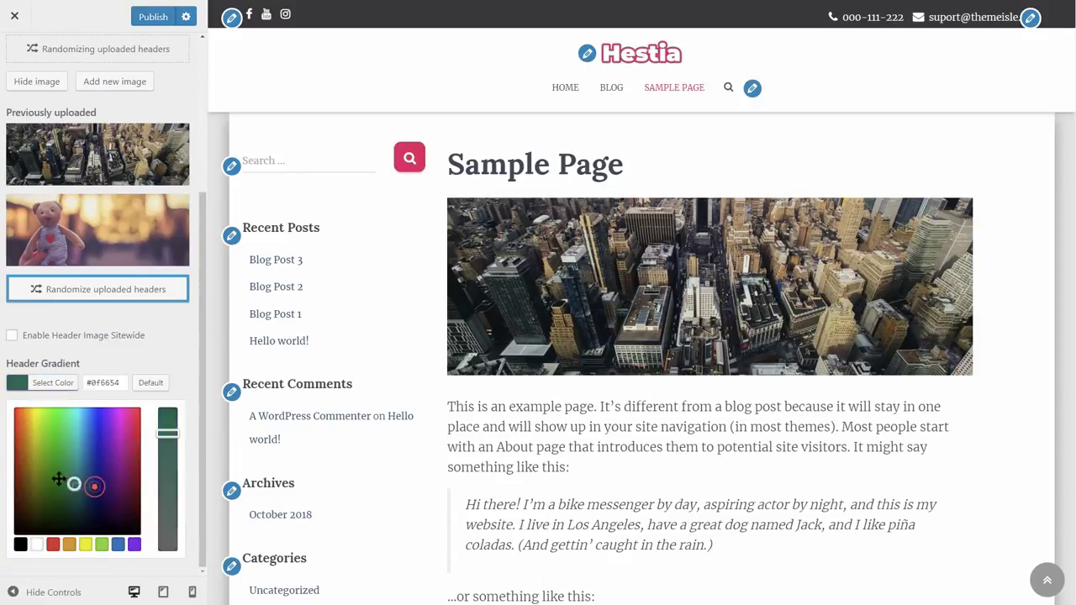
pyautogui.click(69, 544)
pyautogui.click(117, 544)
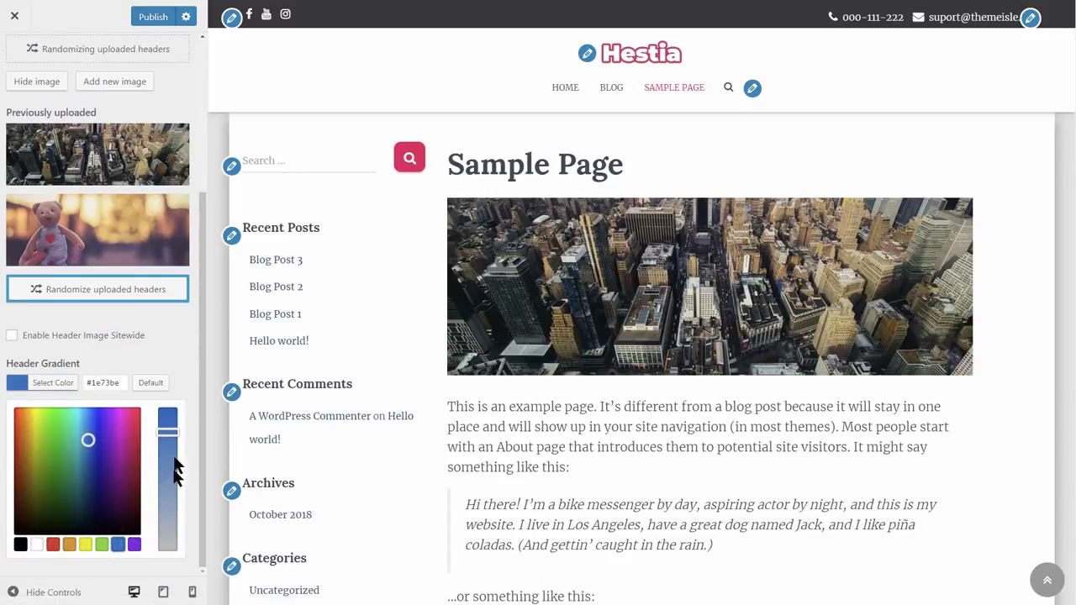
pyautogui.click(149, 21)
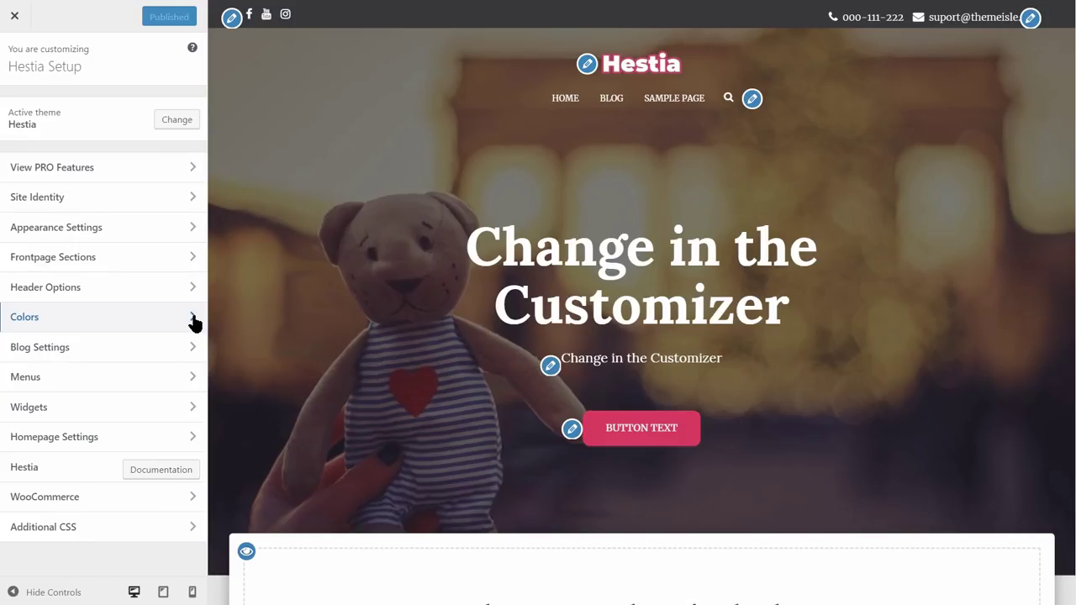
pyautogui.click(194, 318)
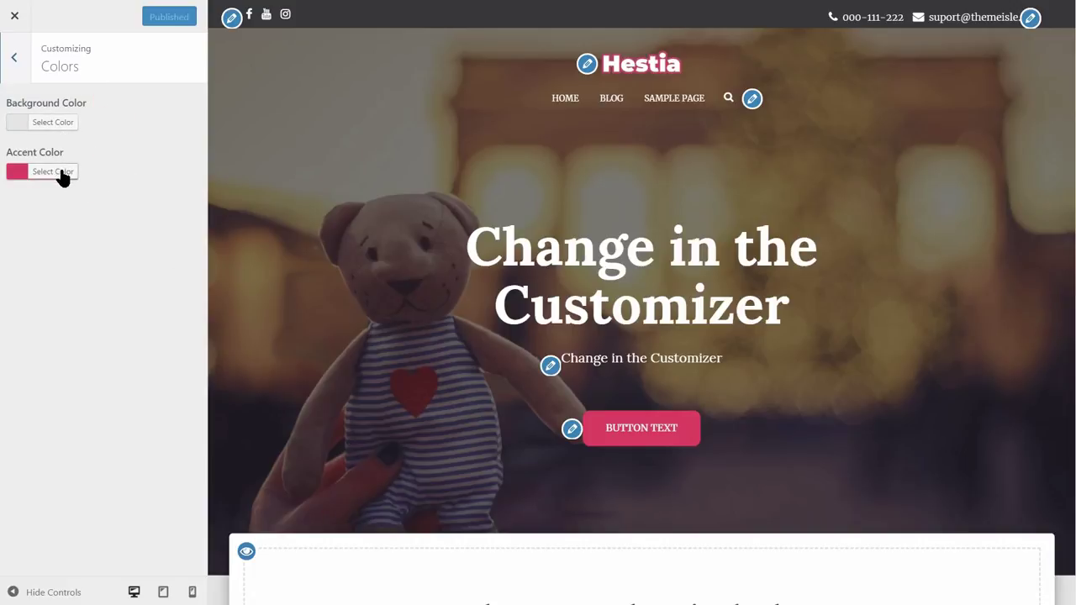
# - Set the background colour to white and the accent colour to green, then publish
pyautogui.click(57, 125)
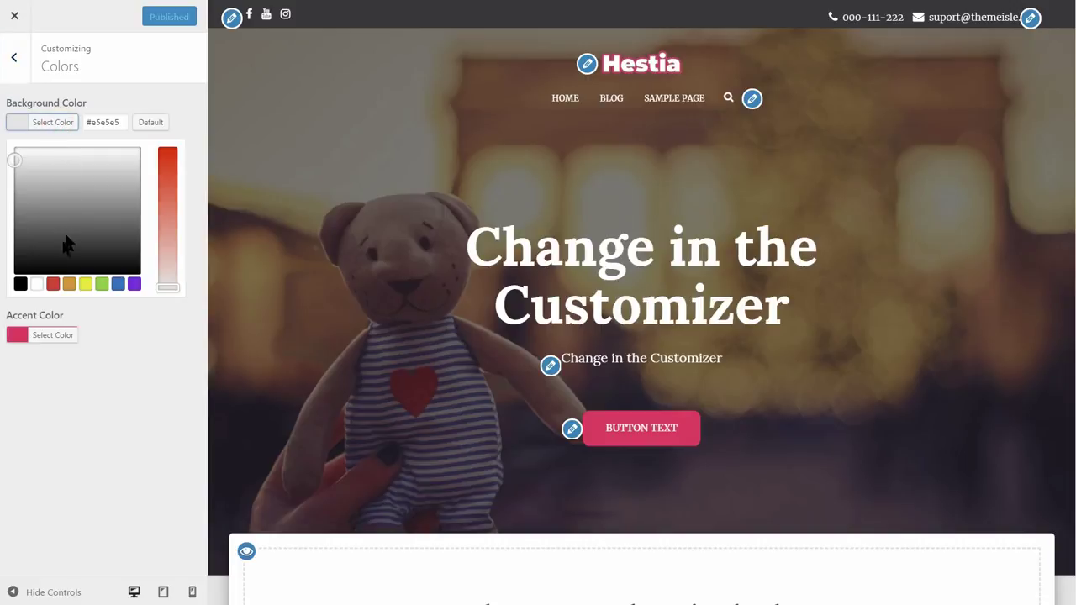
pyautogui.click(37, 284)
pyautogui.click(54, 122)
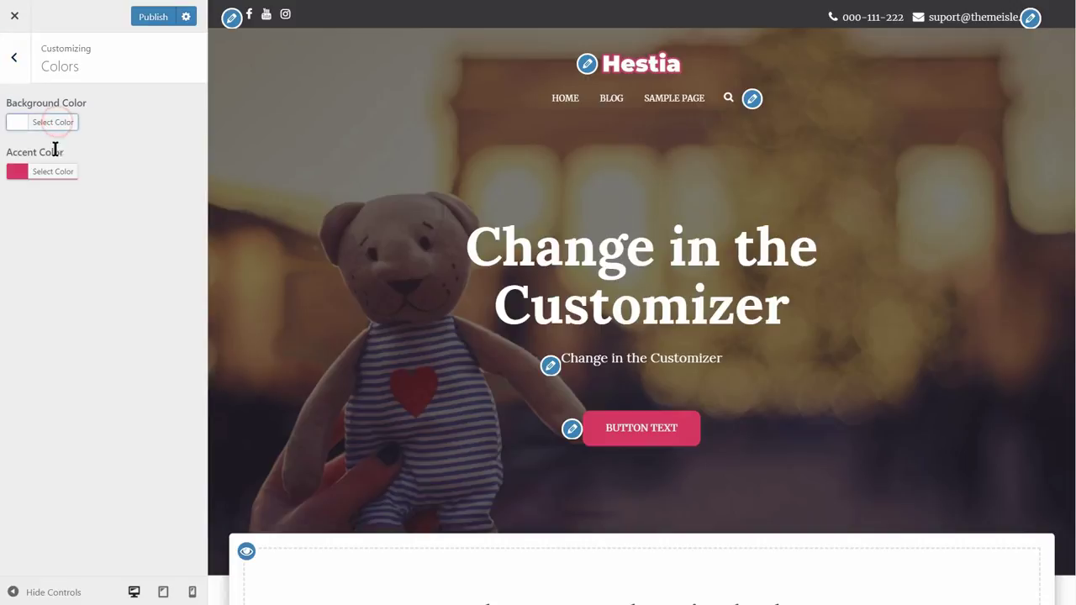
pyautogui.click(54, 173)
pyautogui.moveTo(56, 246); pyautogui.dragTo(48, 262)
pyautogui.click(50, 173)
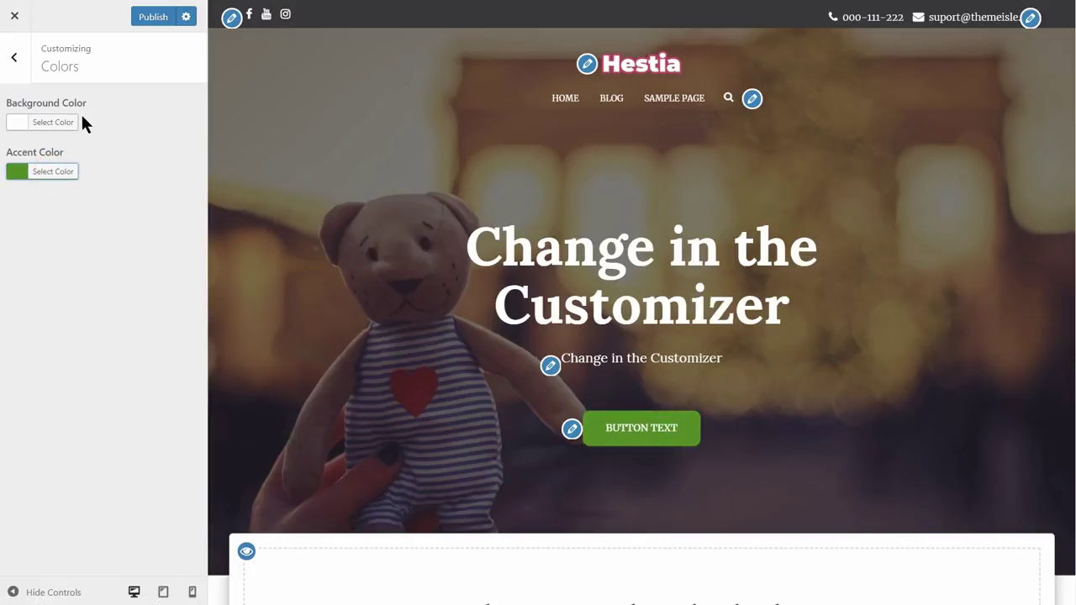
pyautogui.click(156, 18)
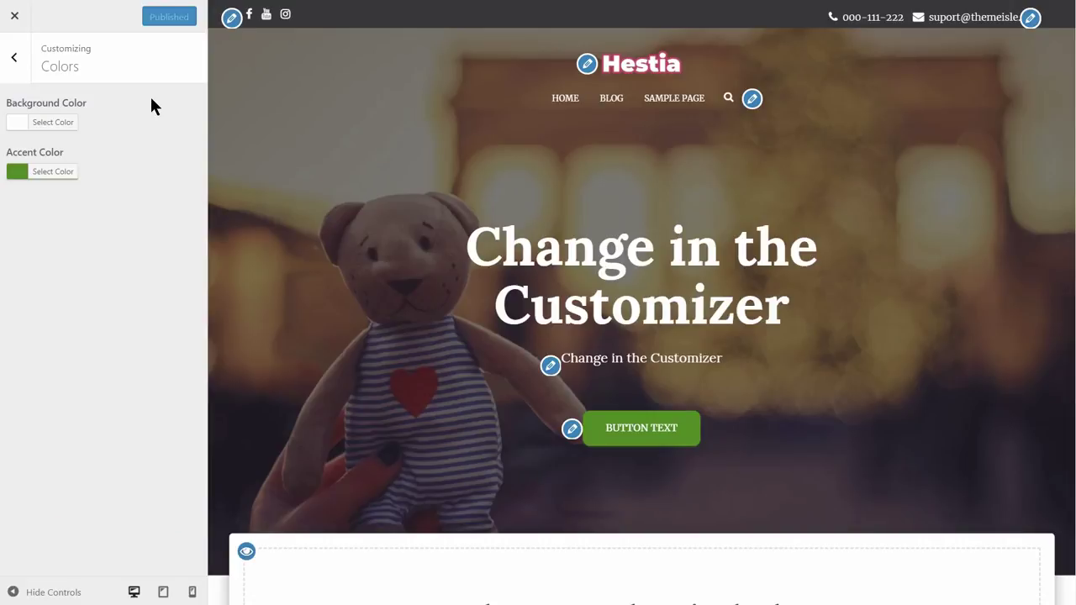
pyautogui.click(18, 64)
# - In Blog Settings, preview the Blog page and set Featured Posts Categories to '-- Disable section --'
pyautogui.click(173, 347)
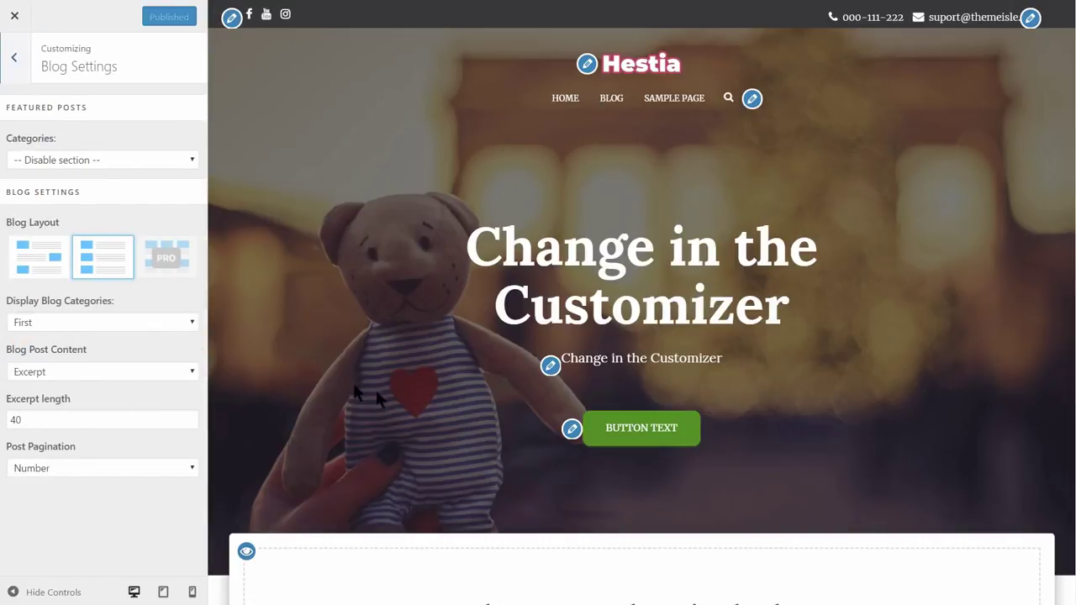
pyautogui.click(615, 101)
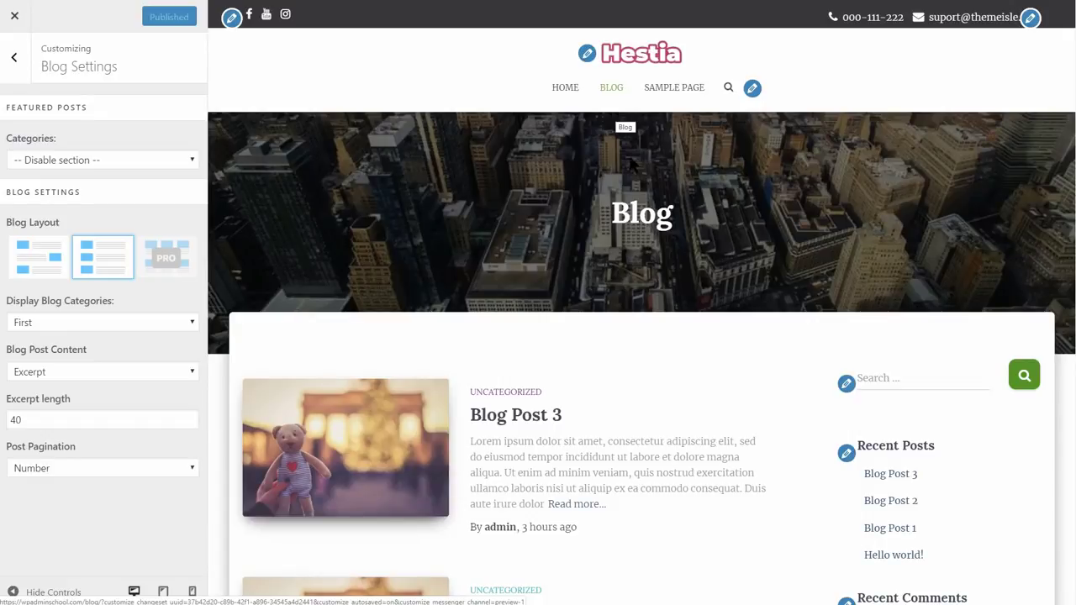
pyautogui.scroll(-3, 641, 336)
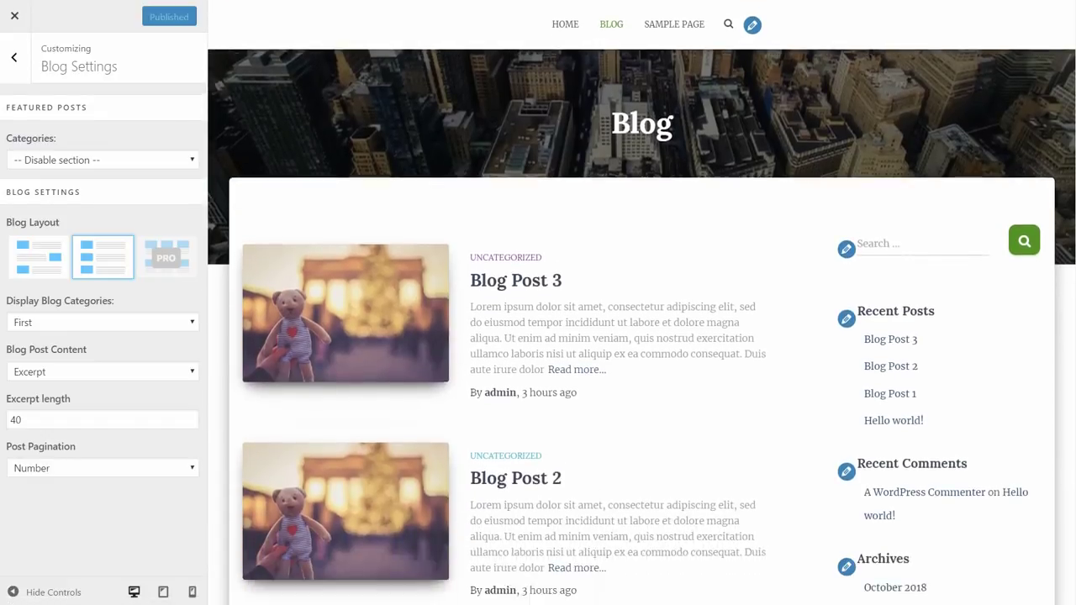
pyautogui.click(109, 159)
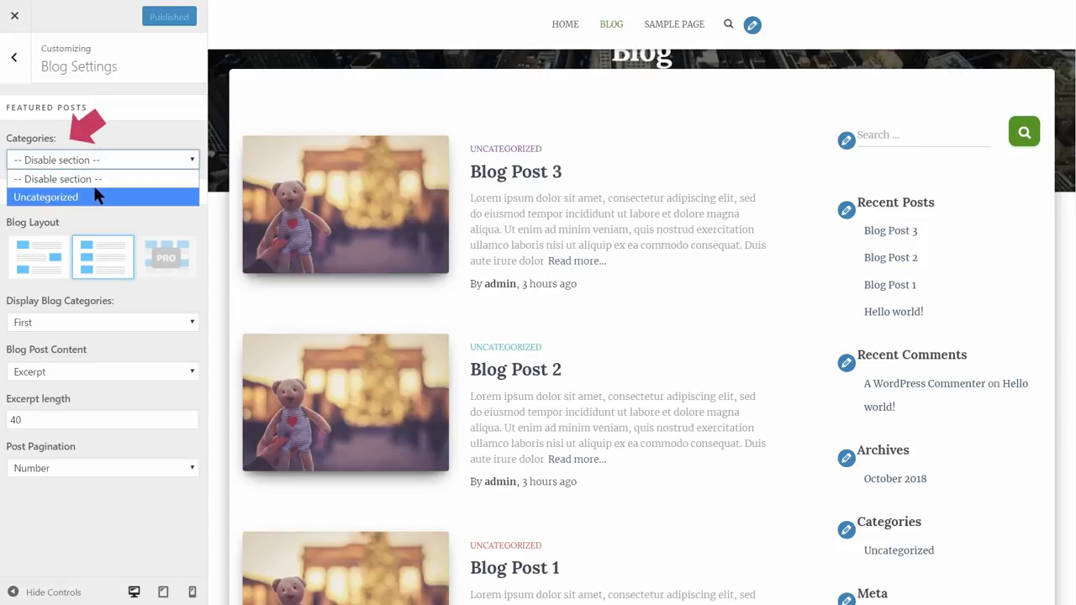
pyautogui.click(94, 196)
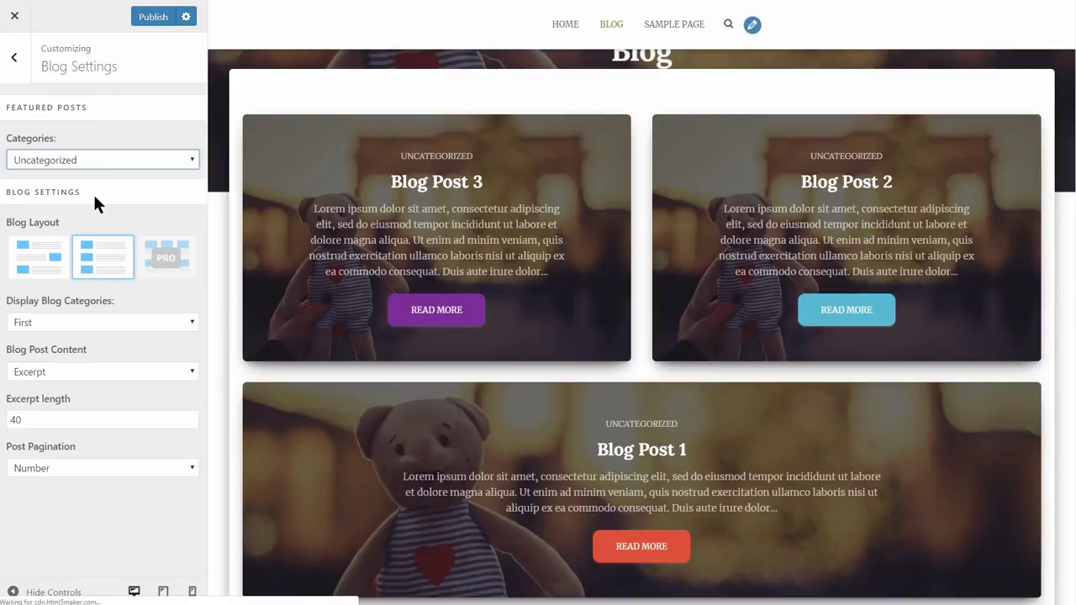
pyautogui.click(96, 164)
pyautogui.click(91, 175)
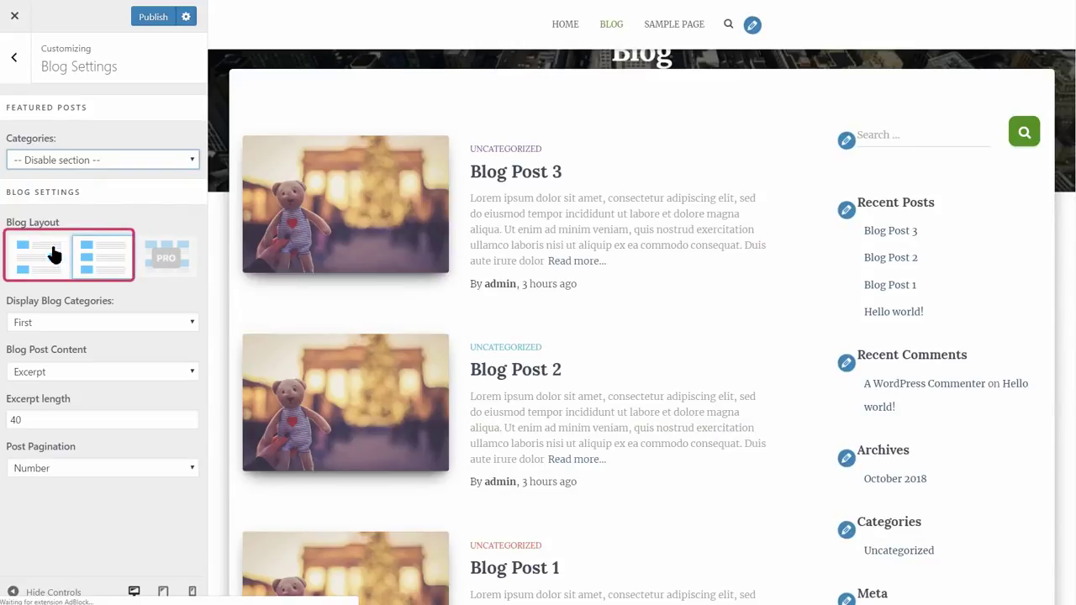
# - Choose the second Blog Layout, with post images on alternating sides
pyautogui.click(49, 250)
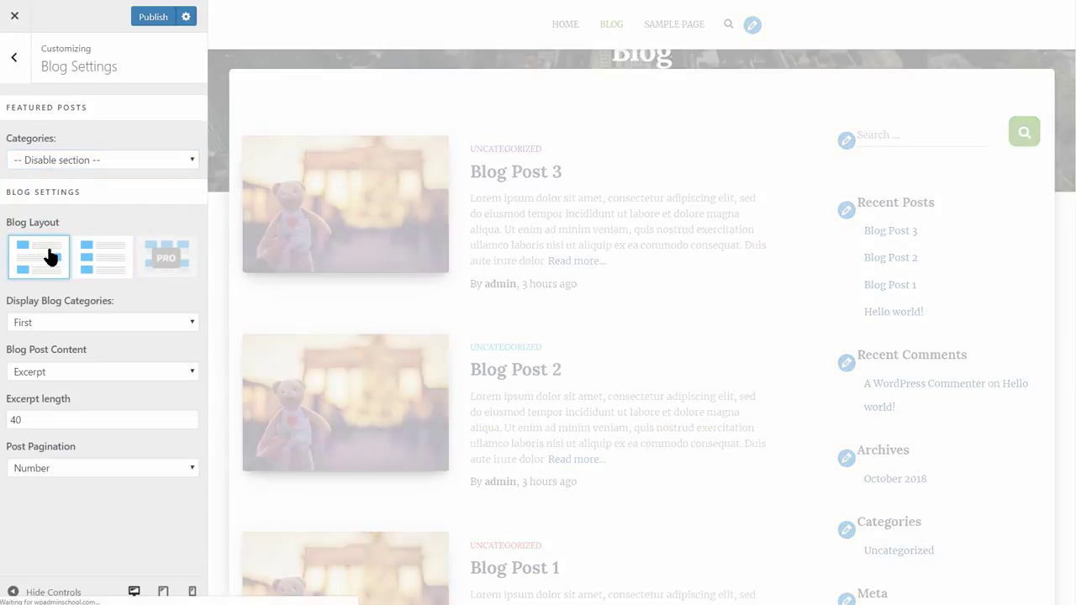
pyautogui.click(99, 264)
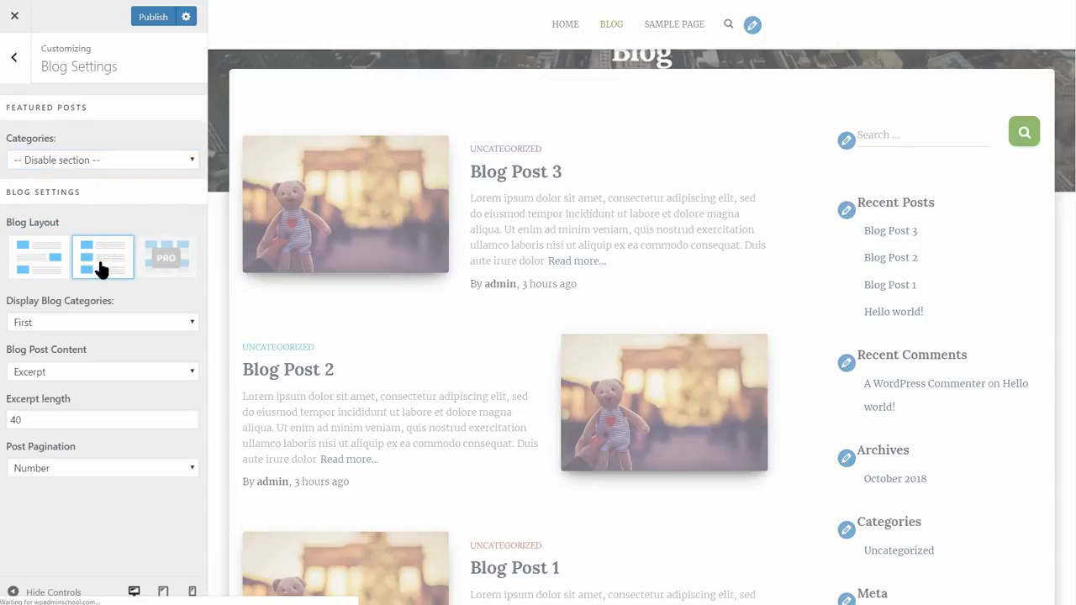
pyautogui.click(119, 322)
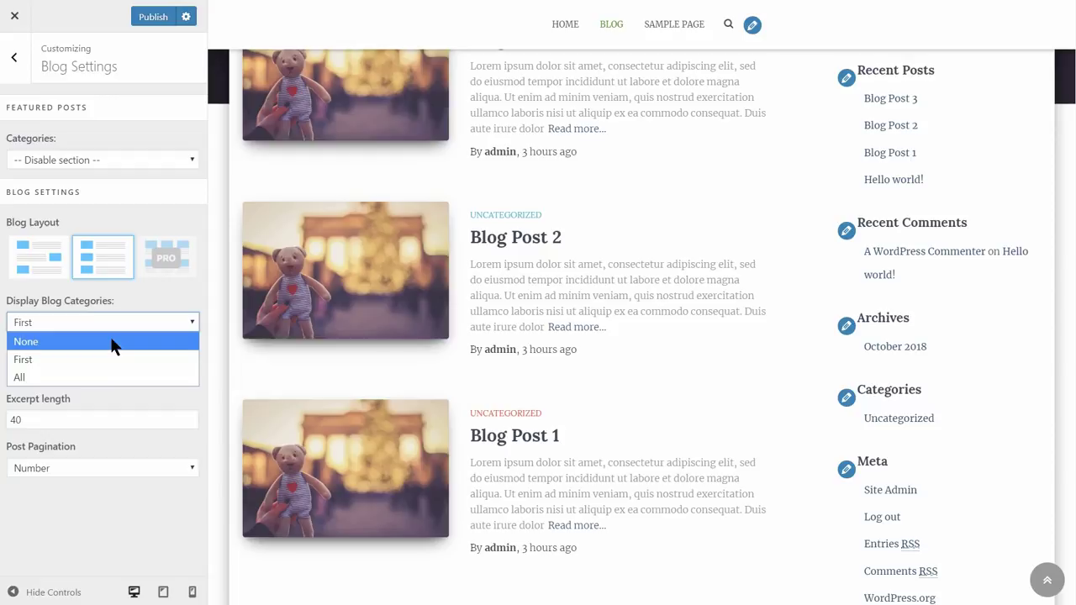
# - Set Display Blog Categories to None and keep Blog Post Content on Excerpt with length 40
pyautogui.click(115, 343)
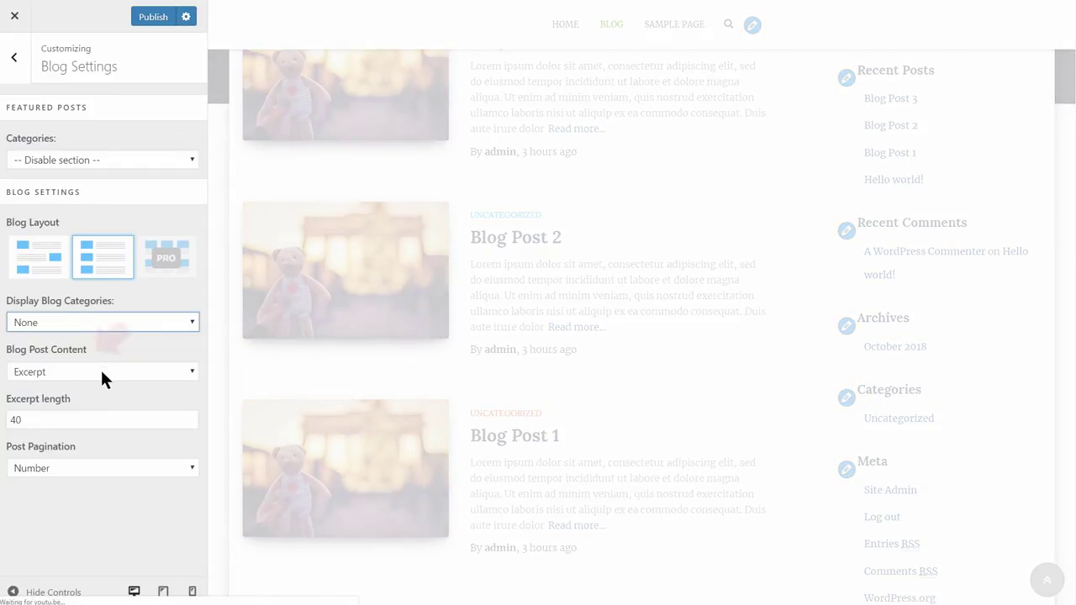
pyautogui.click(101, 370)
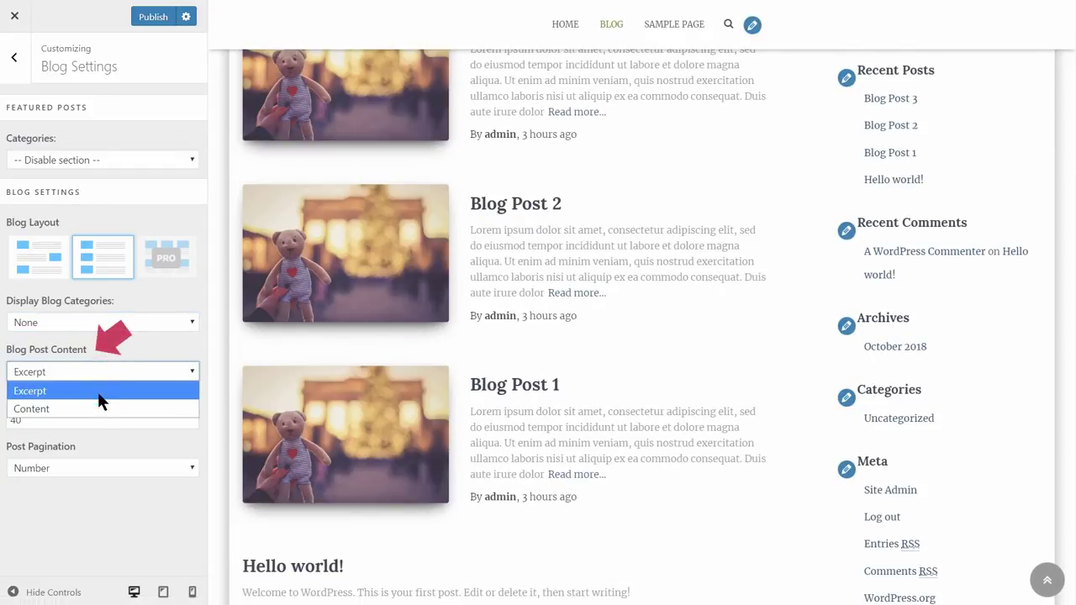
pyautogui.click(95, 409)
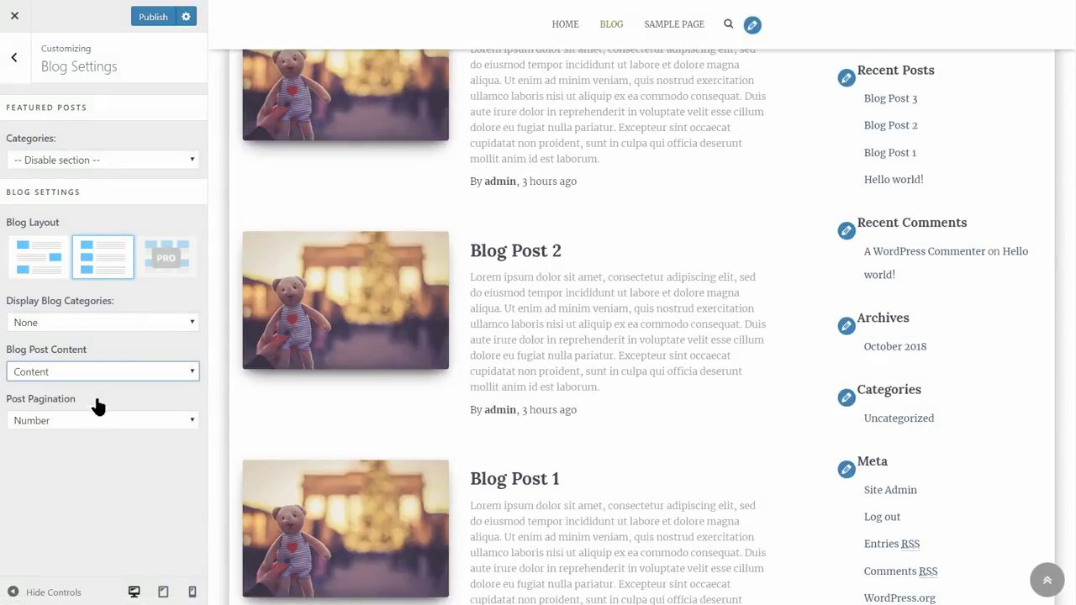
pyautogui.click(94, 370)
pyautogui.click(90, 394)
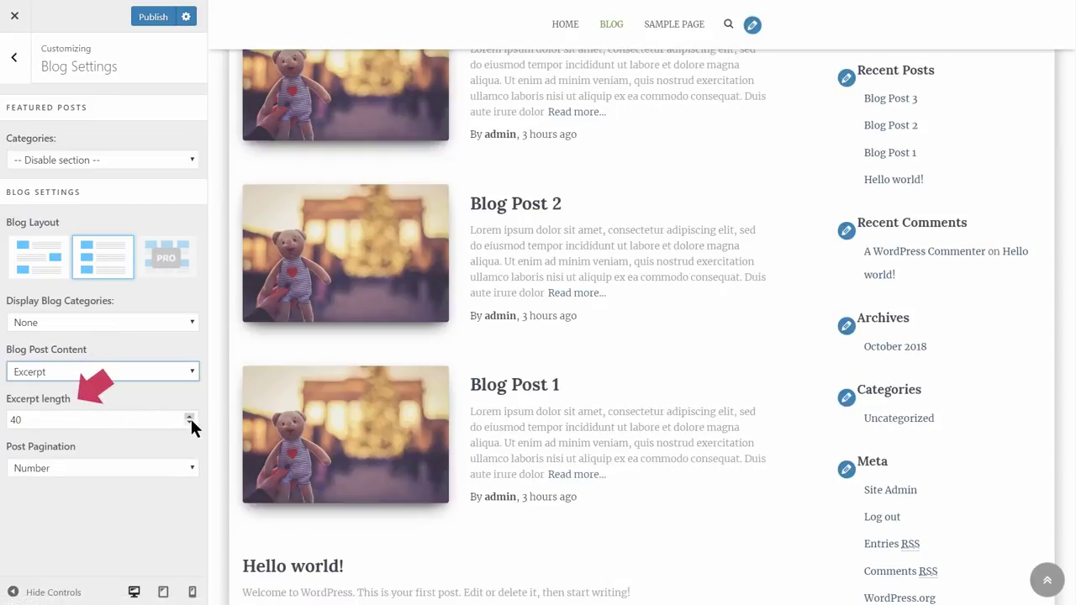
pyautogui.click(189, 420)
pyautogui.click(189, 420)
pyautogui.click(189, 420)
pyautogui.click(189, 416)
pyautogui.click(189, 416)
pyautogui.click(189, 415)
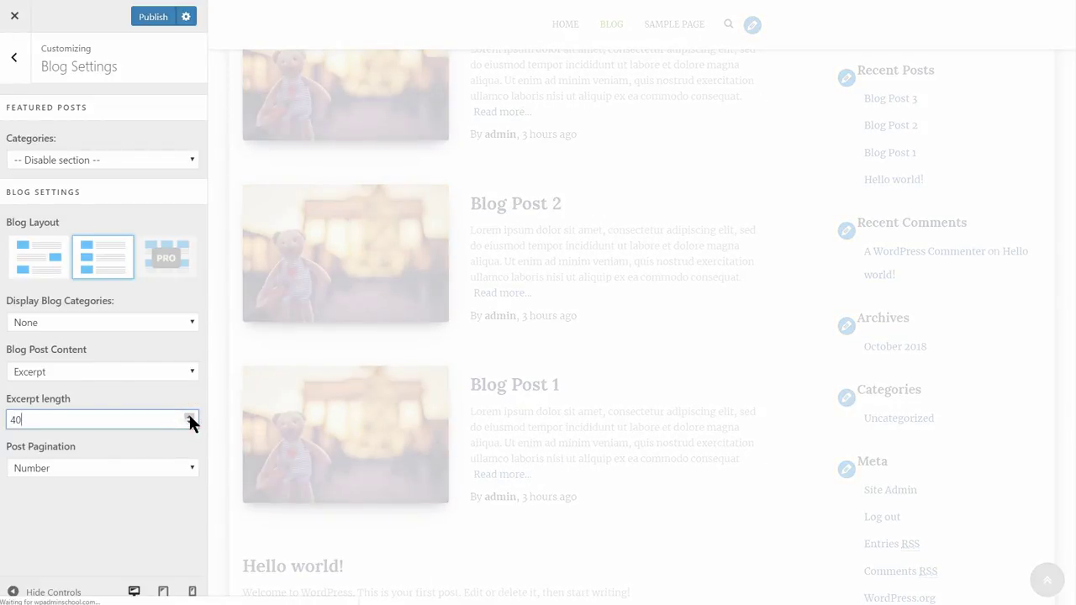
# - Switch Post Pagination to Infinite Scroll and publish
pyautogui.click(188, 468)
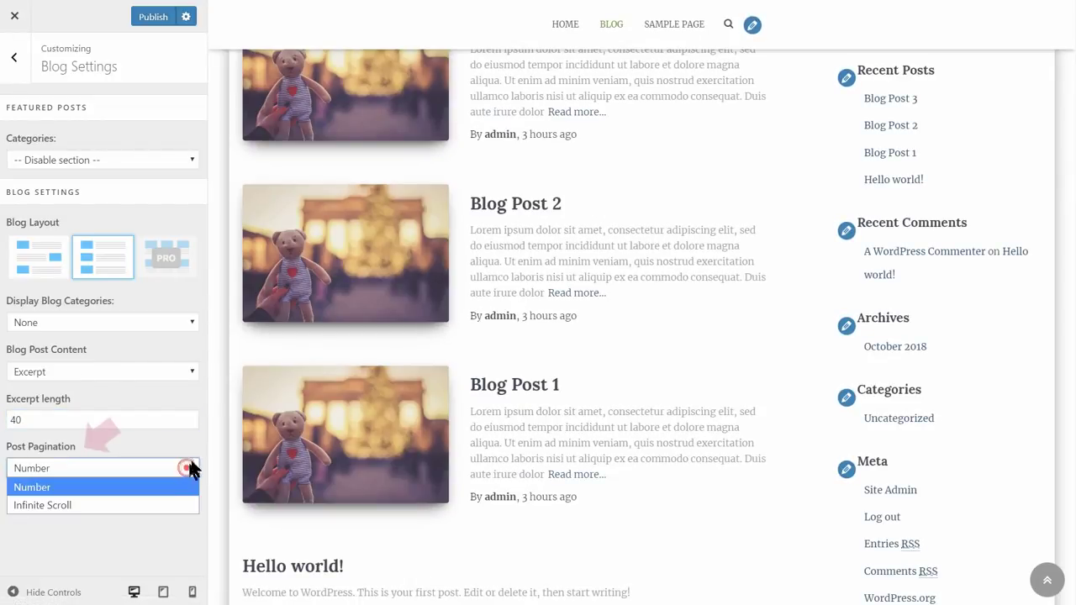
pyautogui.click(115, 505)
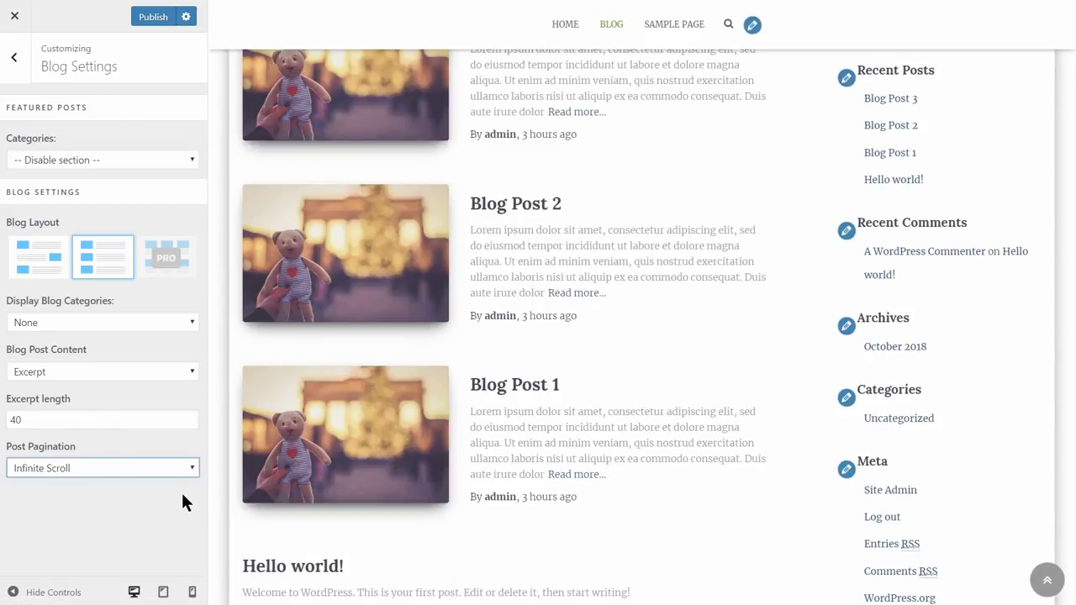
pyautogui.click(152, 20)
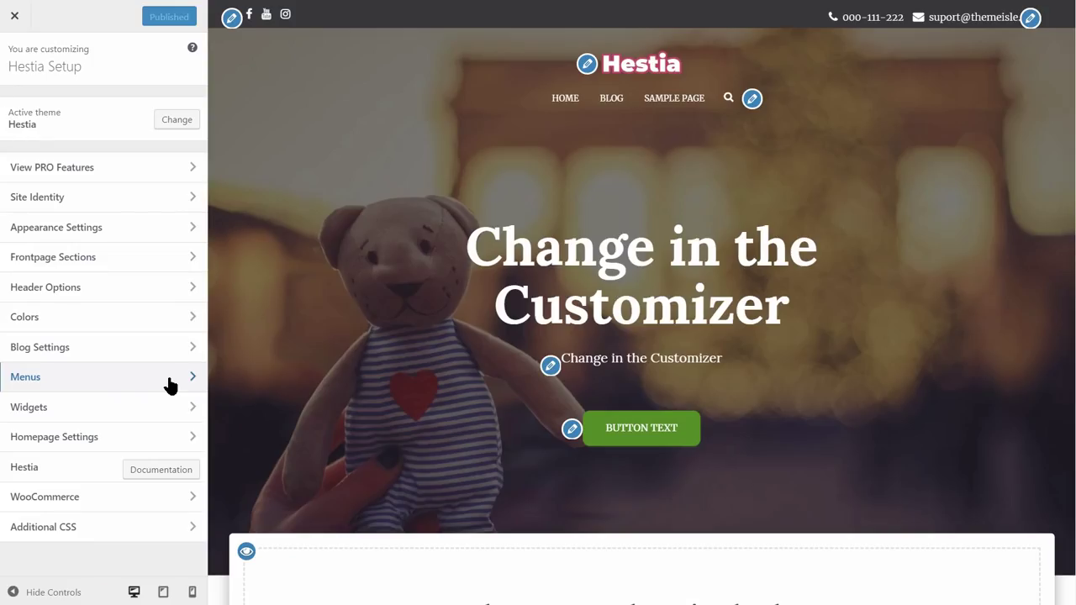
# - Open the Primary Menu, expand its Home and Blog items, and activate Orbit Fox Menu Icons
pyautogui.click(170, 383)
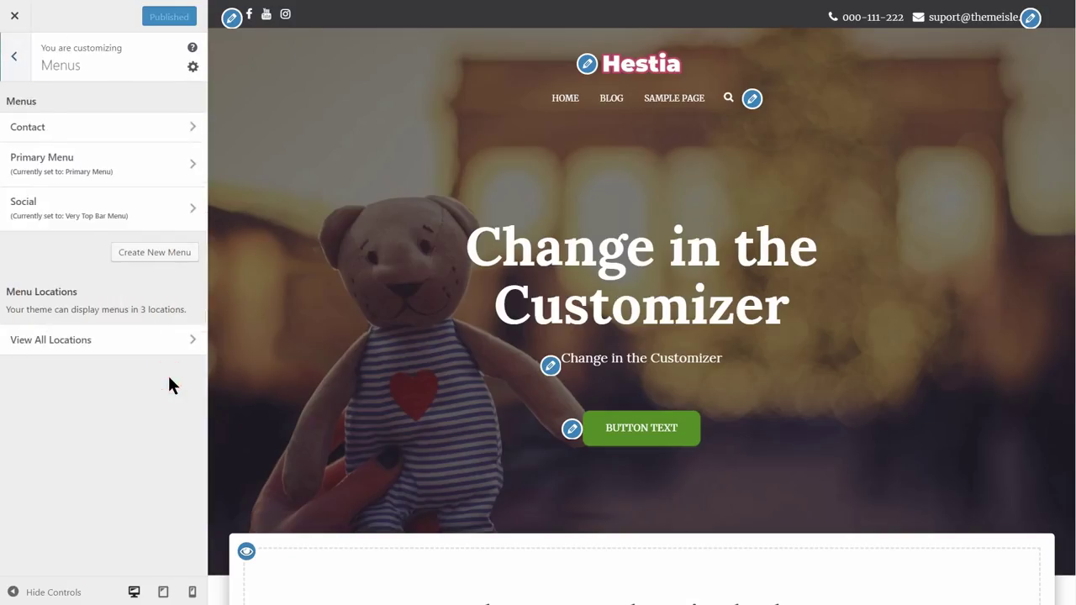
pyautogui.click(154, 251)
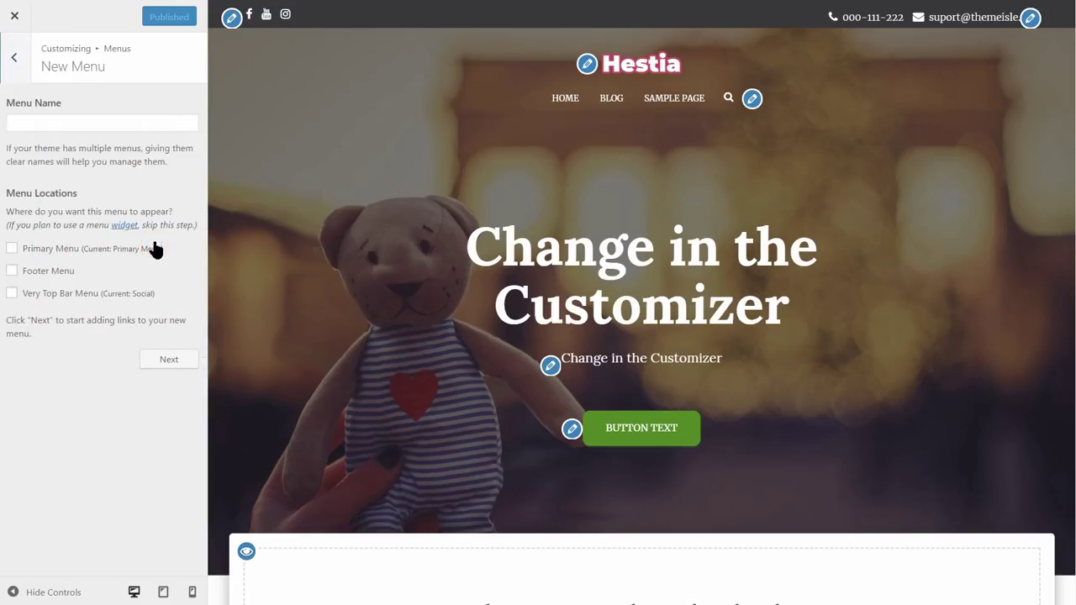
pyautogui.click(18, 61)
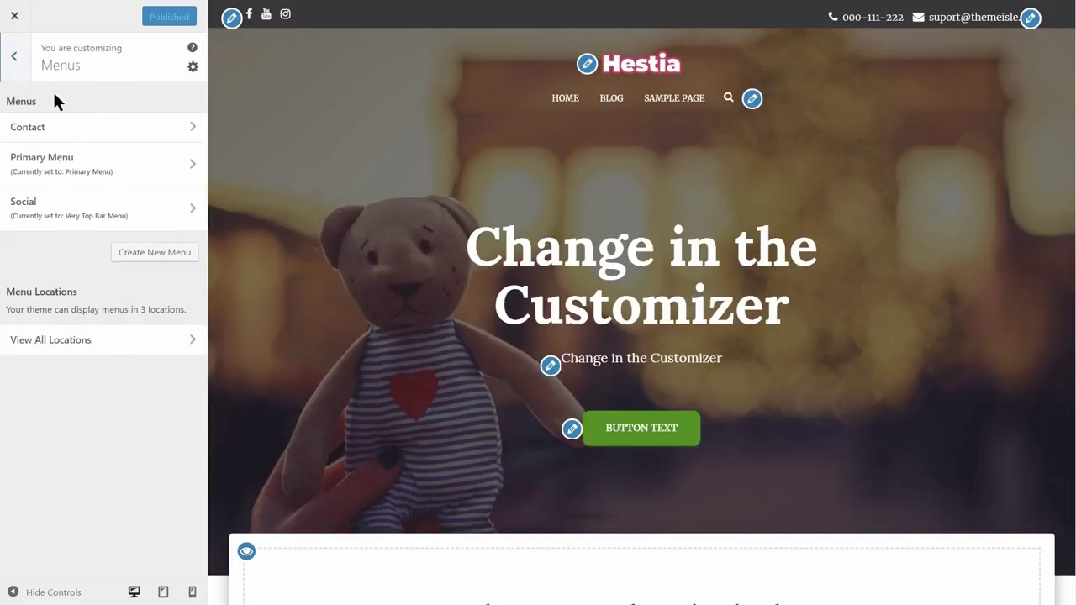
pyautogui.click(177, 173)
pyautogui.click(176, 165)
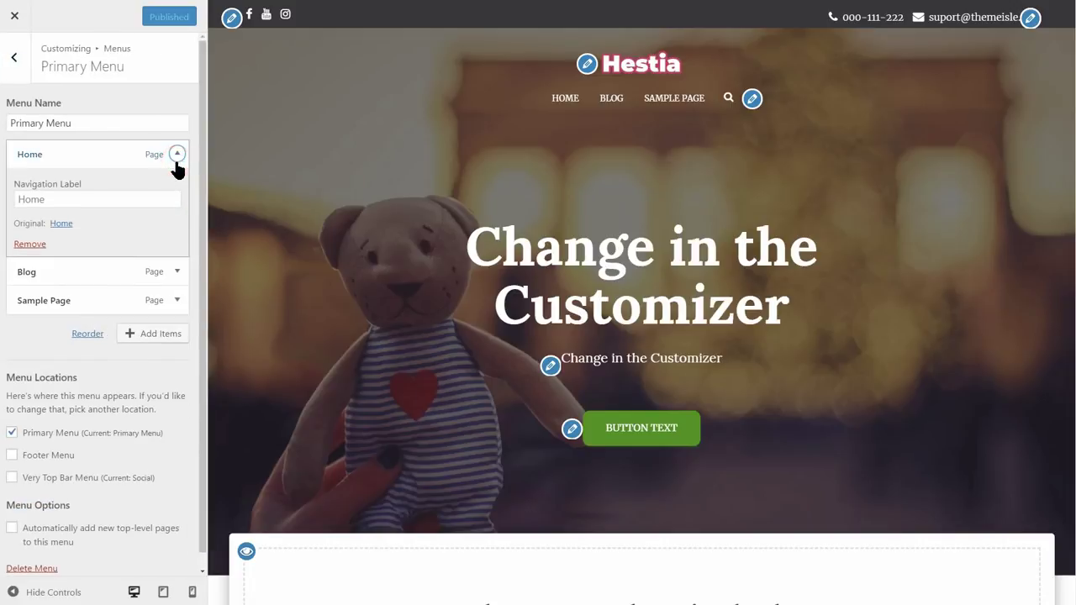
pyautogui.click(176, 270)
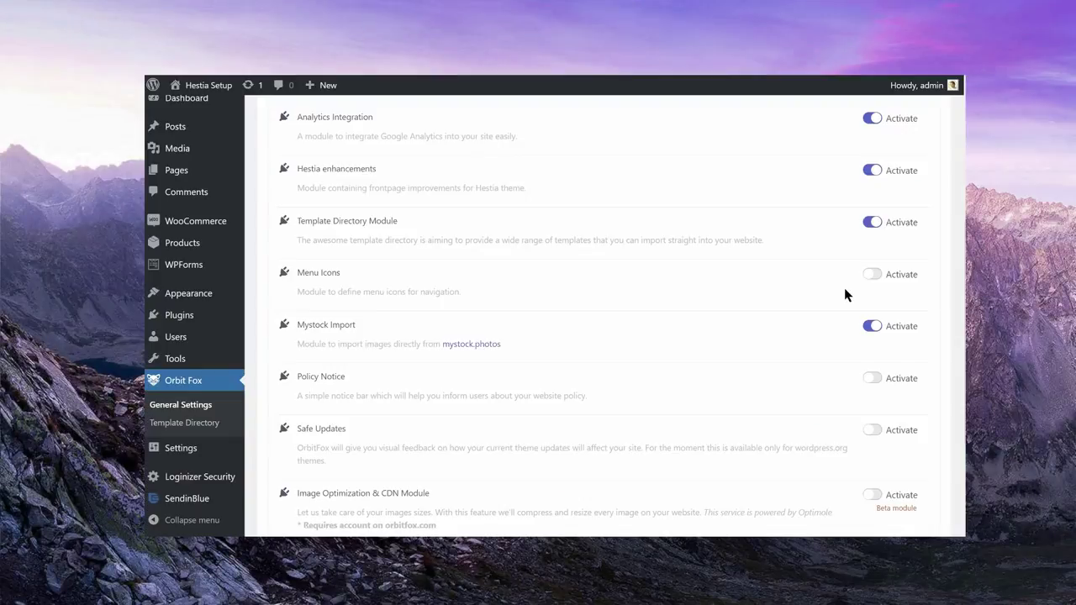
pyautogui.click(868, 278)
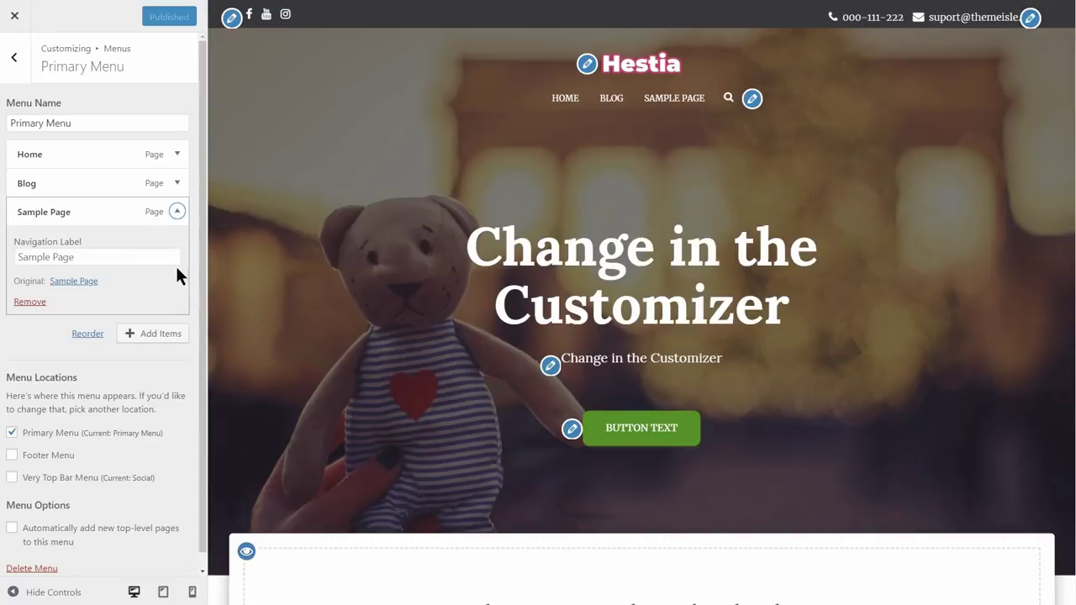
# - In Appearance > Menus, give Home a house icon, Blog a writing icon, Sample Page a page icon
pyautogui.click(15, 19)
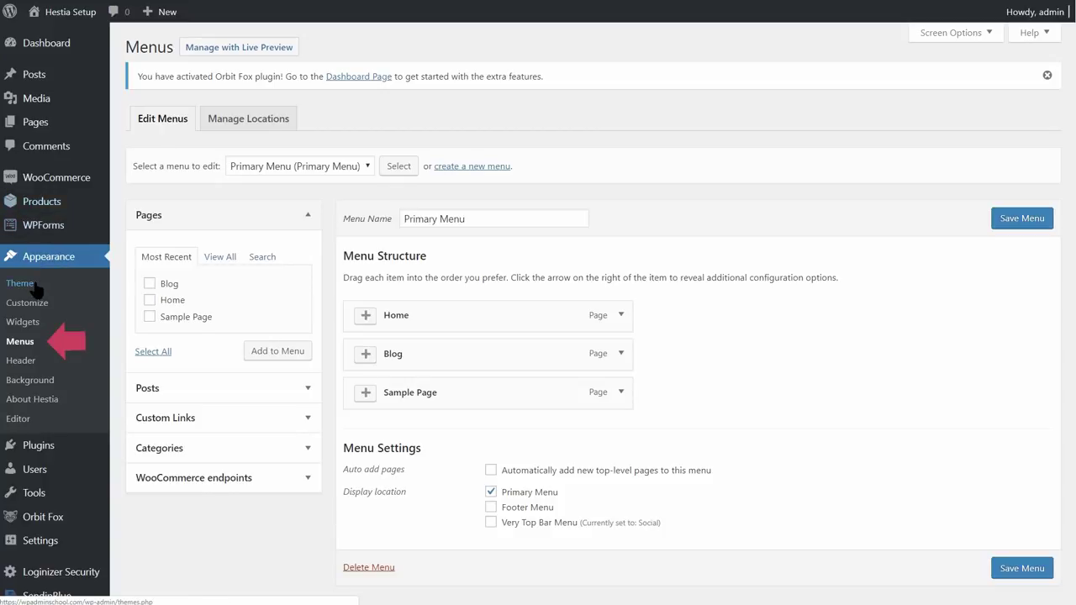
pyautogui.click(366, 318)
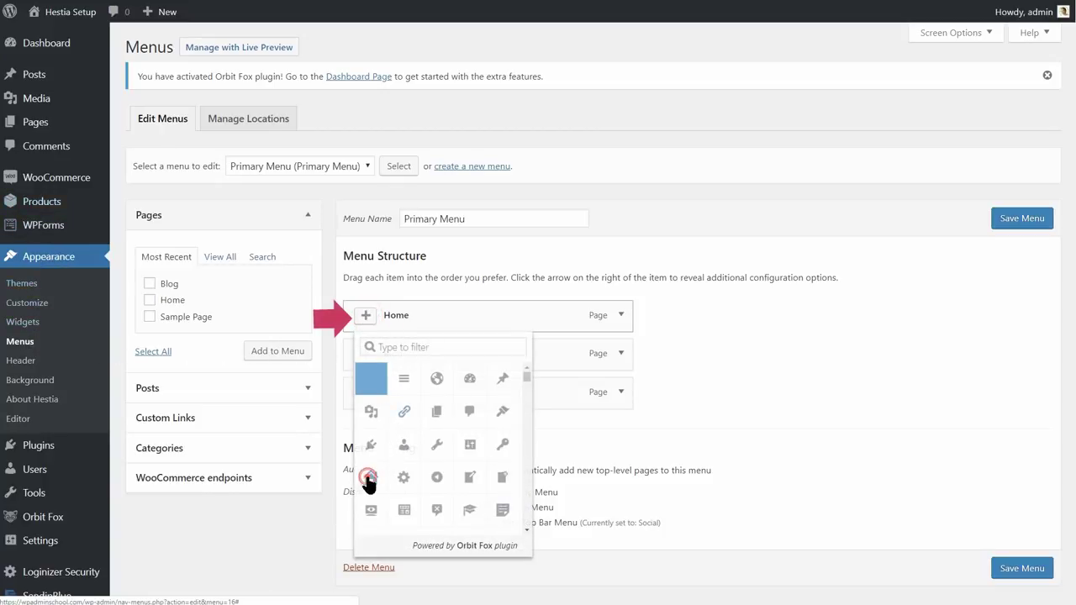
pyautogui.click(371, 476)
pyautogui.click(367, 356)
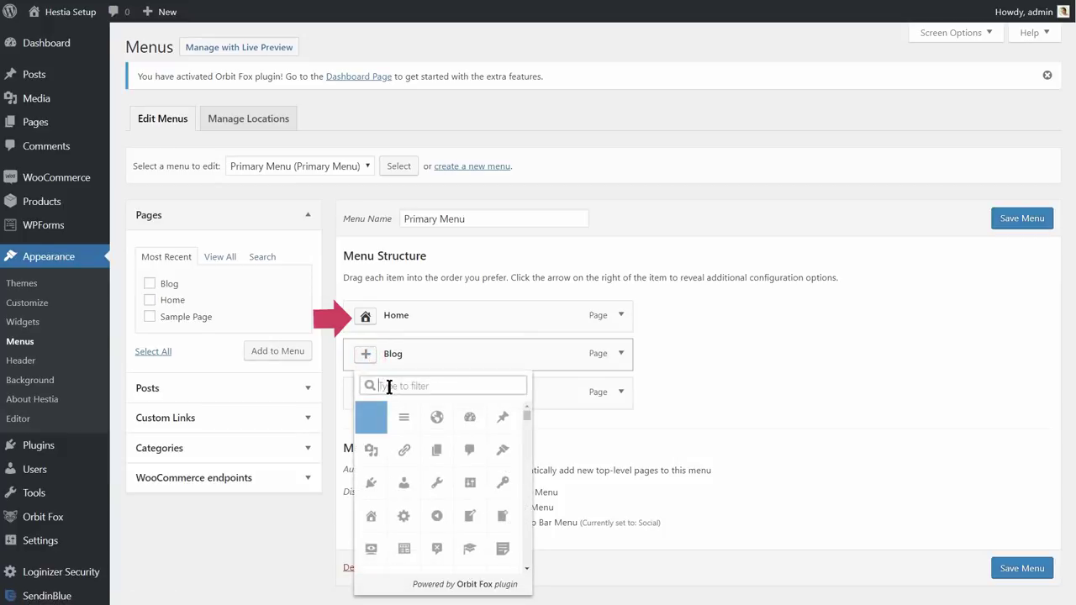
pyautogui.write('writ')
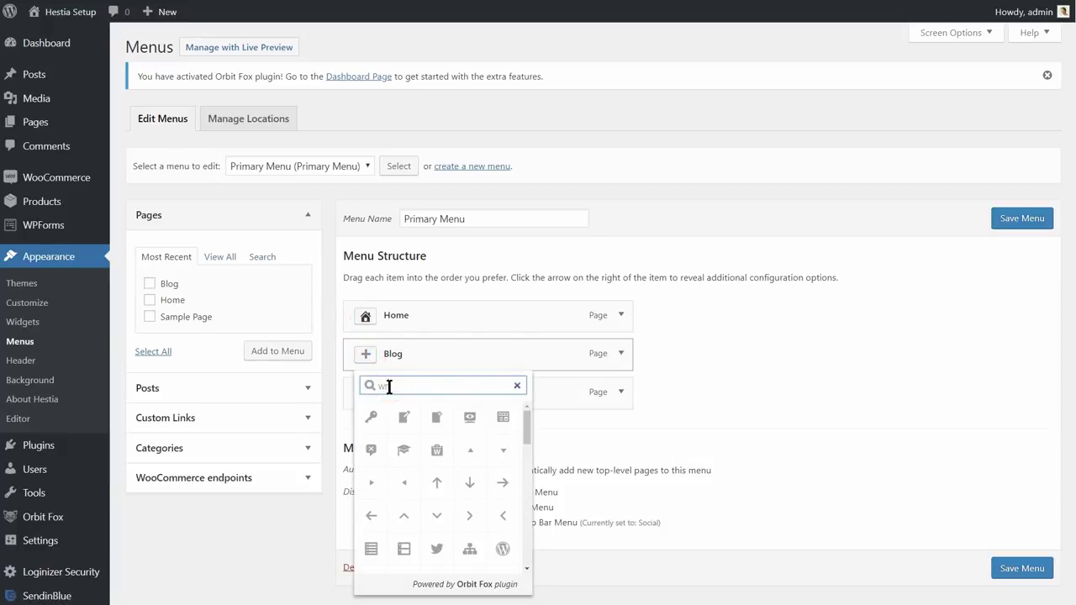
pyautogui.click(372, 419)
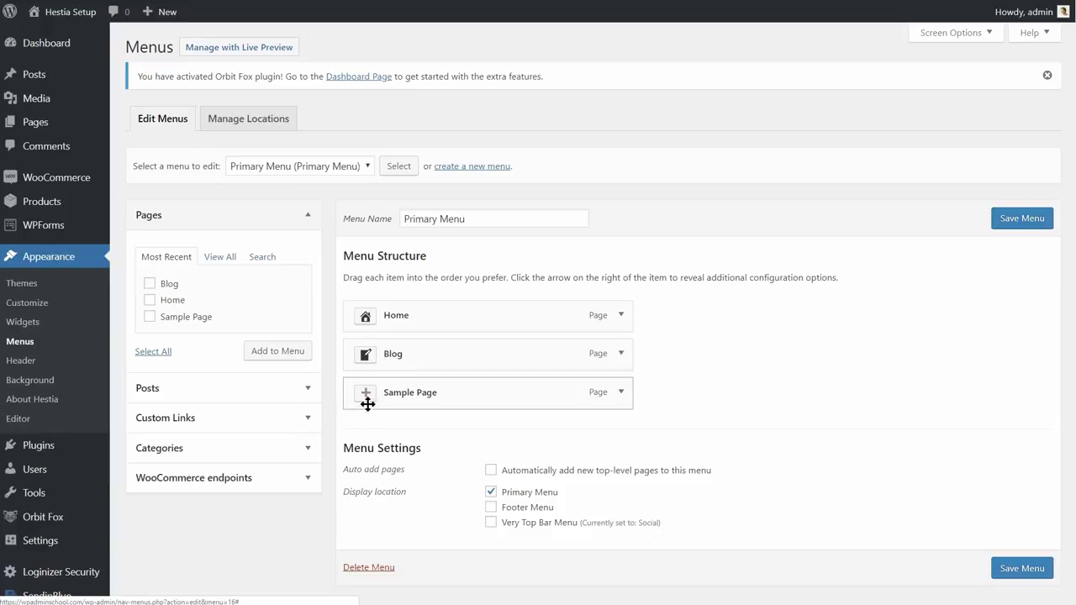
pyautogui.click(368, 395)
pyautogui.click(390, 424)
pyautogui.write('page')
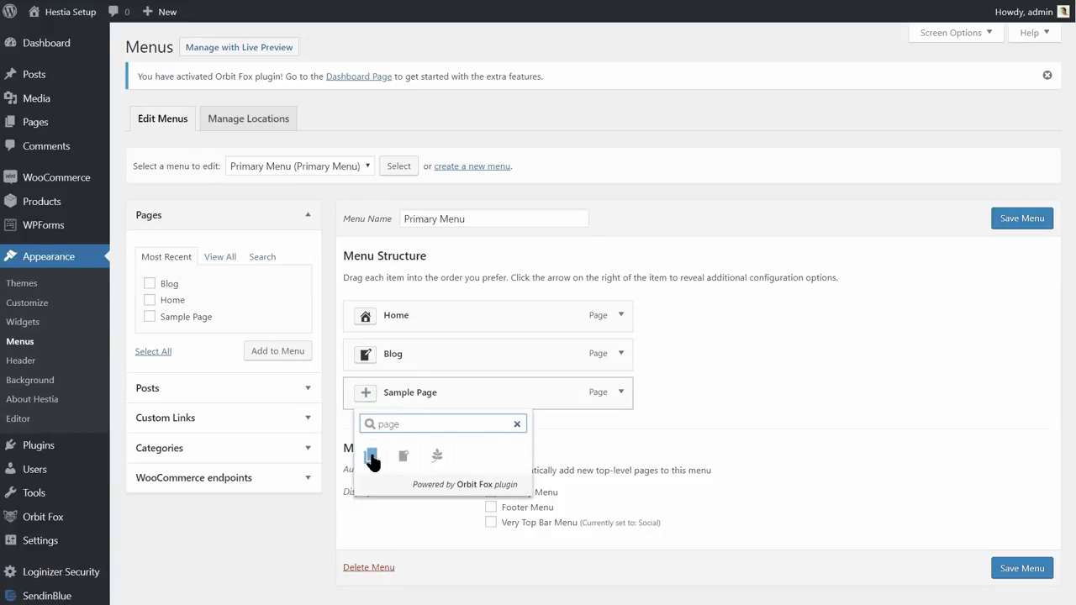
pyautogui.click(372, 456)
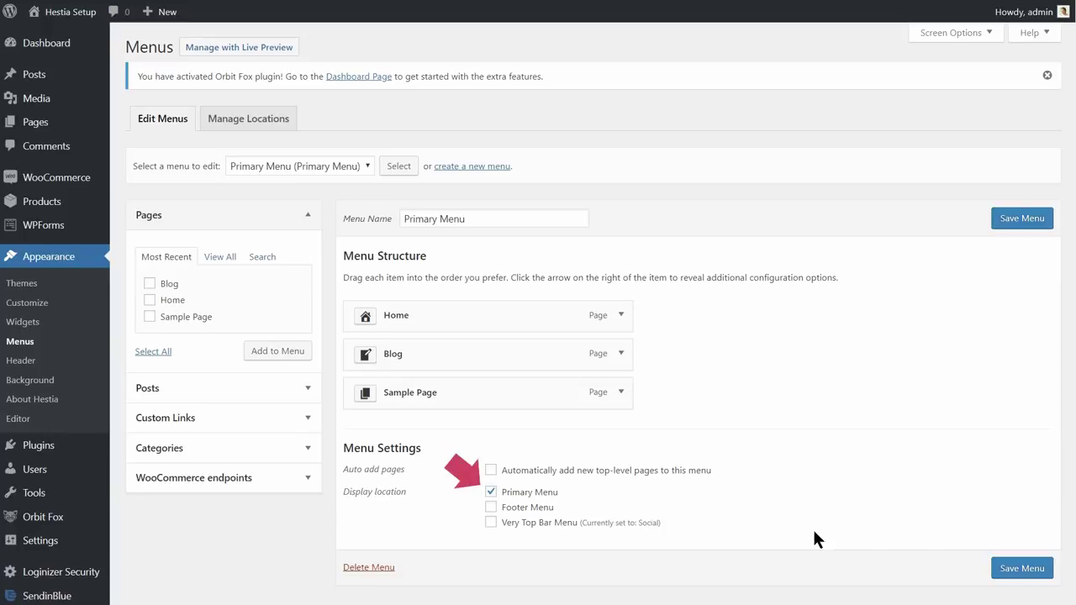
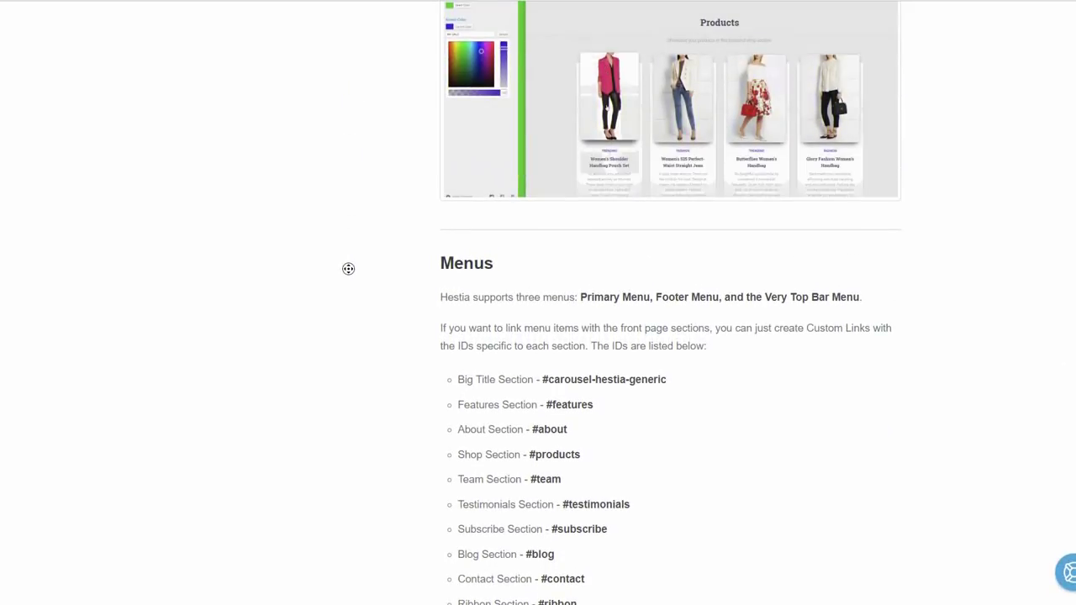
# - Scroll the Hestia docs to the Menus section and highlight the #features, #about, #blog section IDs
pyautogui.scroll(-2, 348, 269)
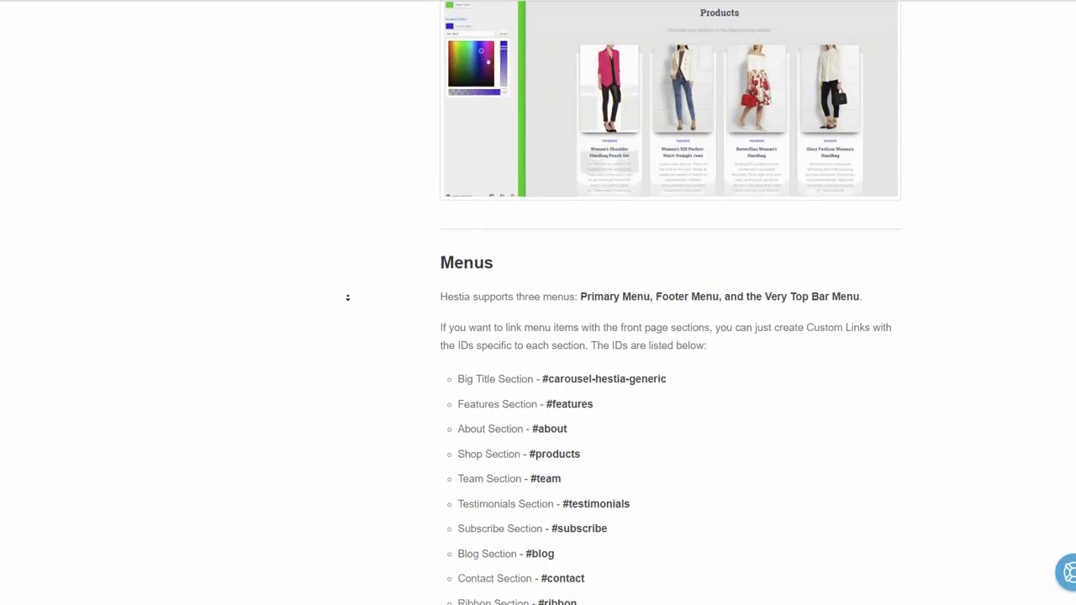
pyautogui.scroll(-2, 349, 291)
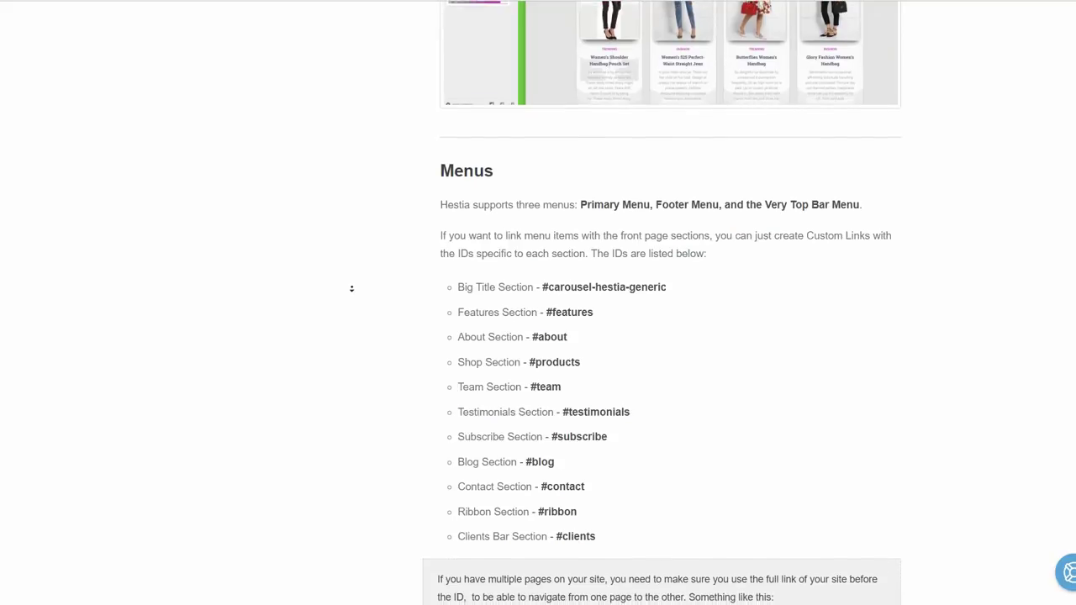
pyautogui.scroll(-2, 352, 287)
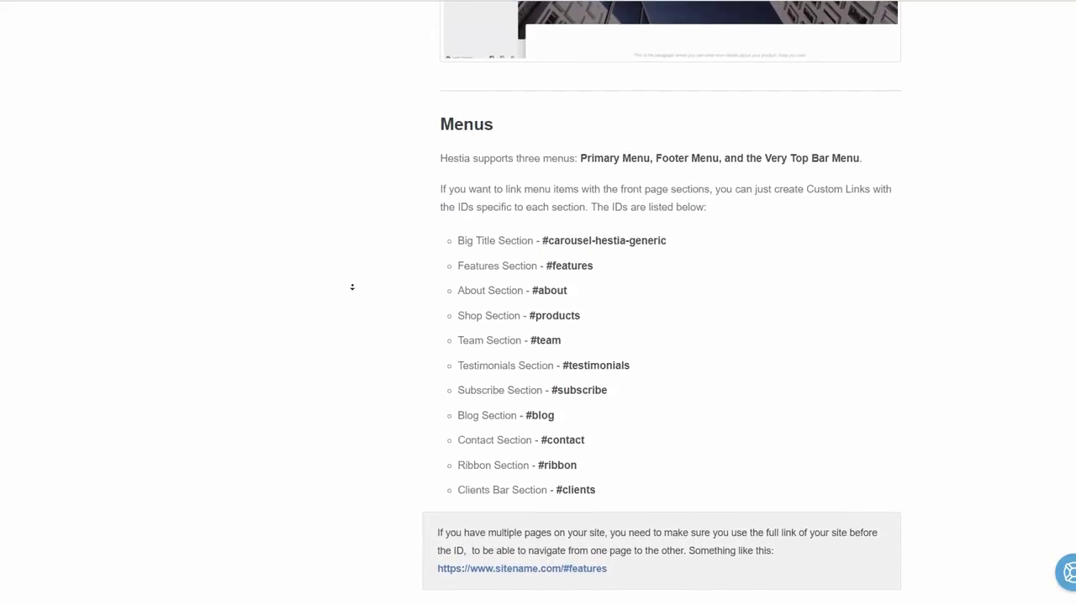
pyautogui.scroll(-1, 352, 287)
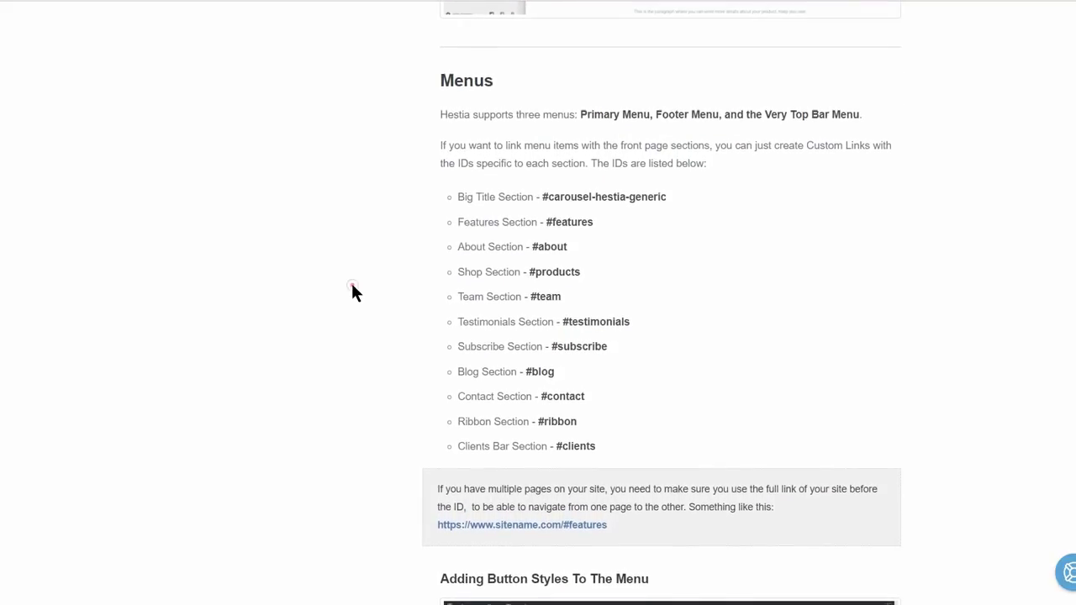
pyautogui.moveTo(597, 446); pyautogui.dragTo(461, 212)
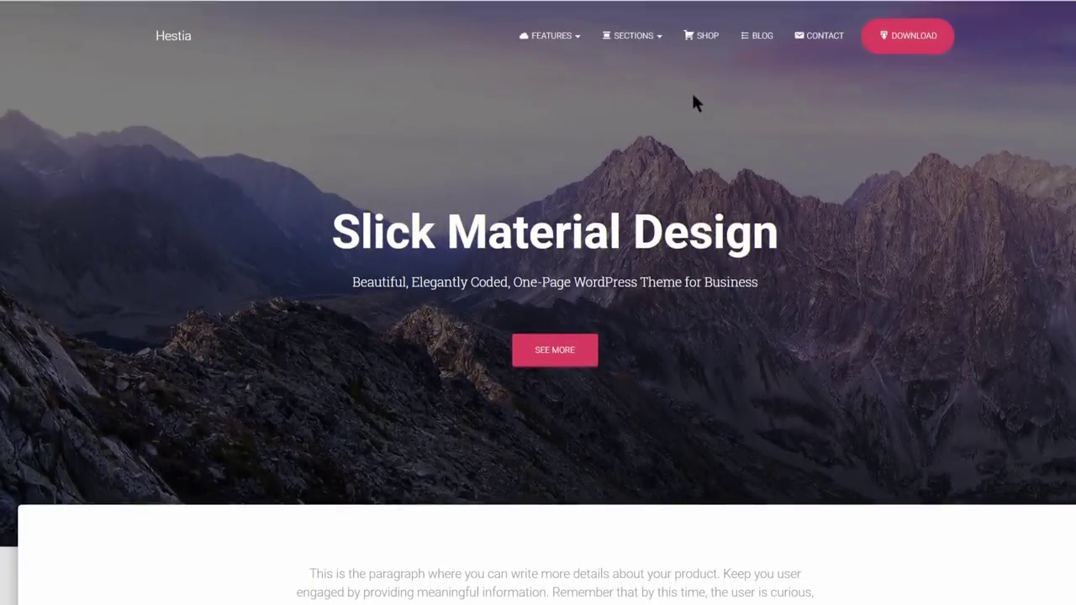
pyautogui.moveTo(646, 38)
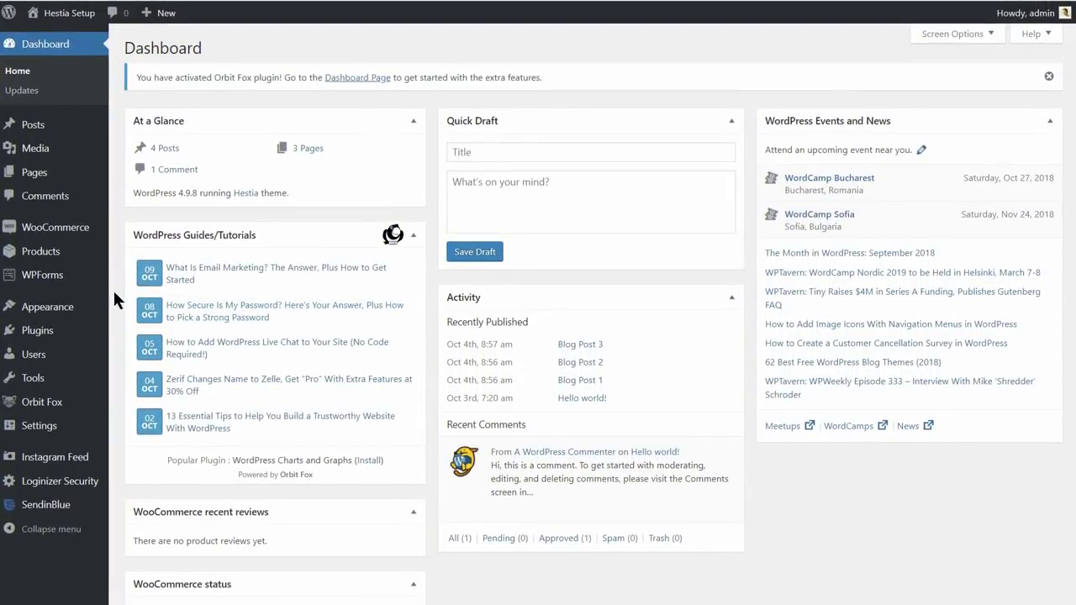
# - Open Appearance > Menus with the Primary Menu selected for editing
pyautogui.moveTo(87, 316)
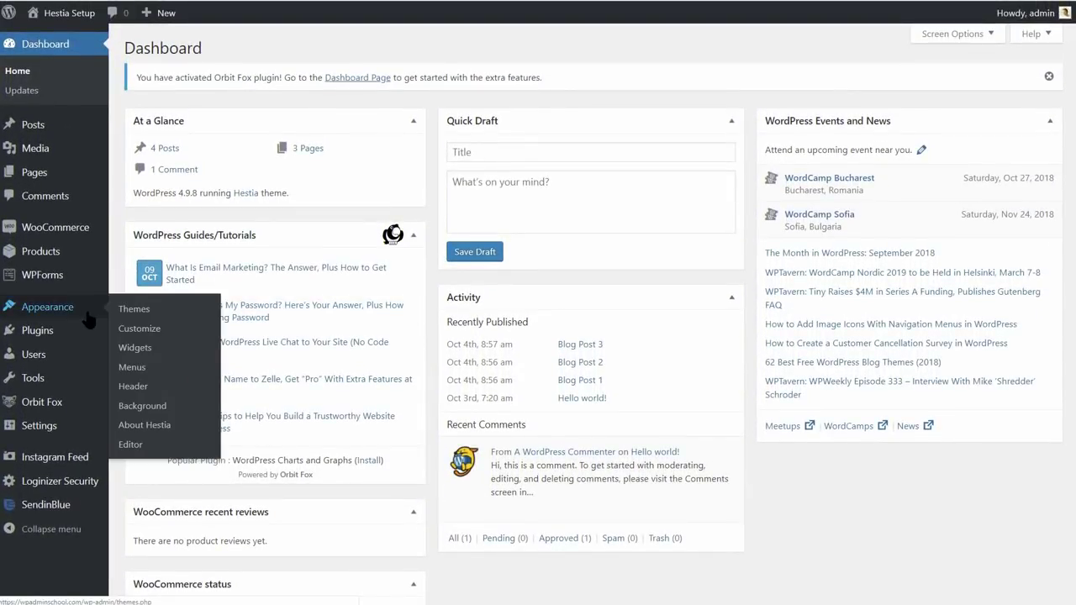
pyautogui.click(139, 370)
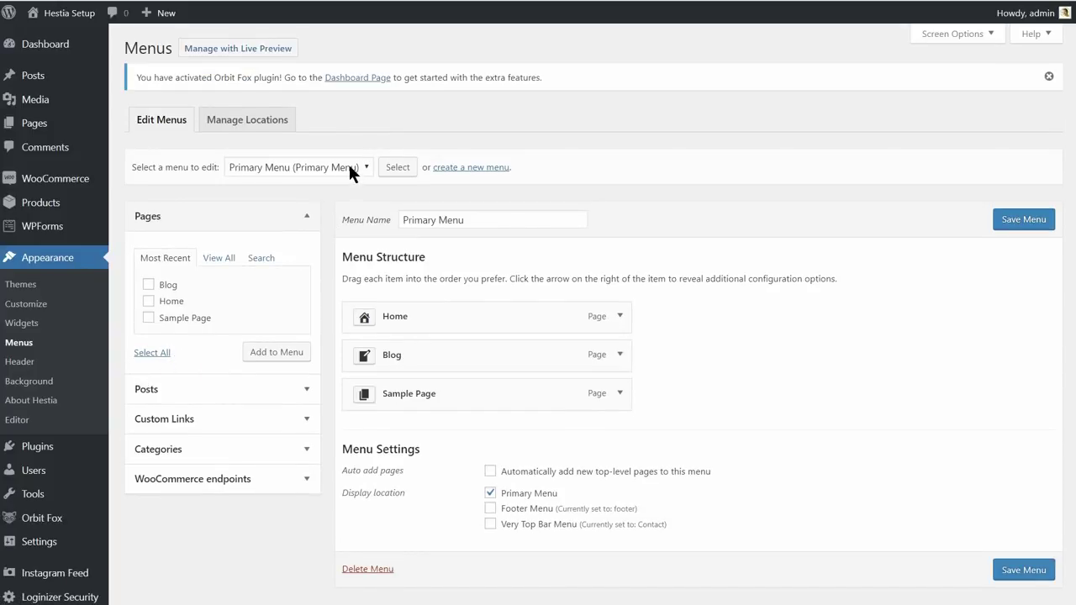
pyautogui.click(348, 165)
pyautogui.click(353, 166)
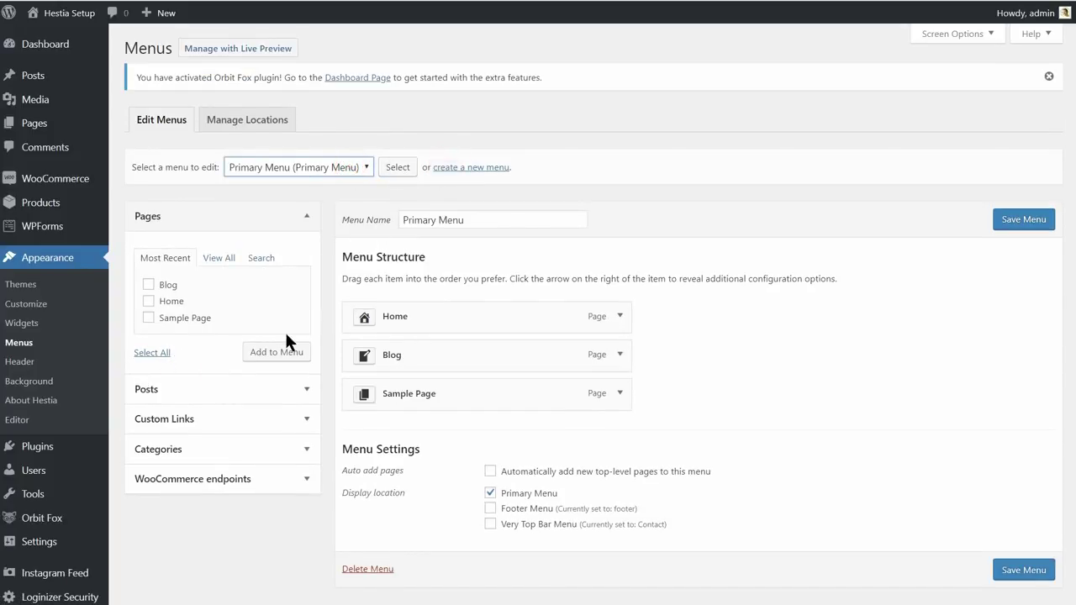
# - Add a custom link '#' labelled Sections and place it right under Home
pyautogui.click(216, 419)
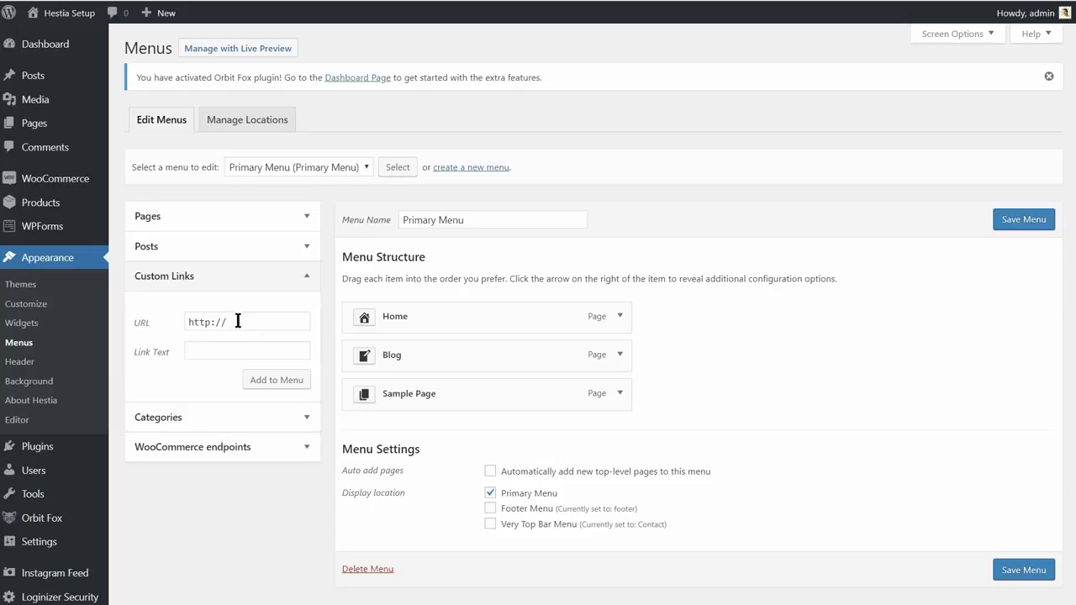
pyautogui.tripleClick(236, 322)
pyautogui.write('#')
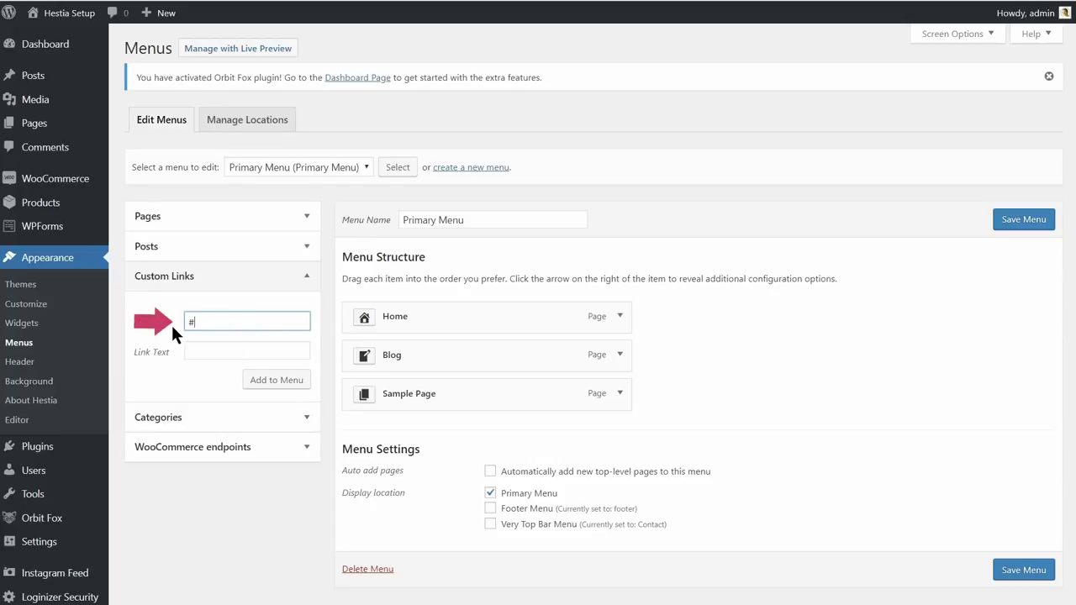
pyautogui.click(198, 350)
pyautogui.write('Sections')
pyautogui.click(263, 381)
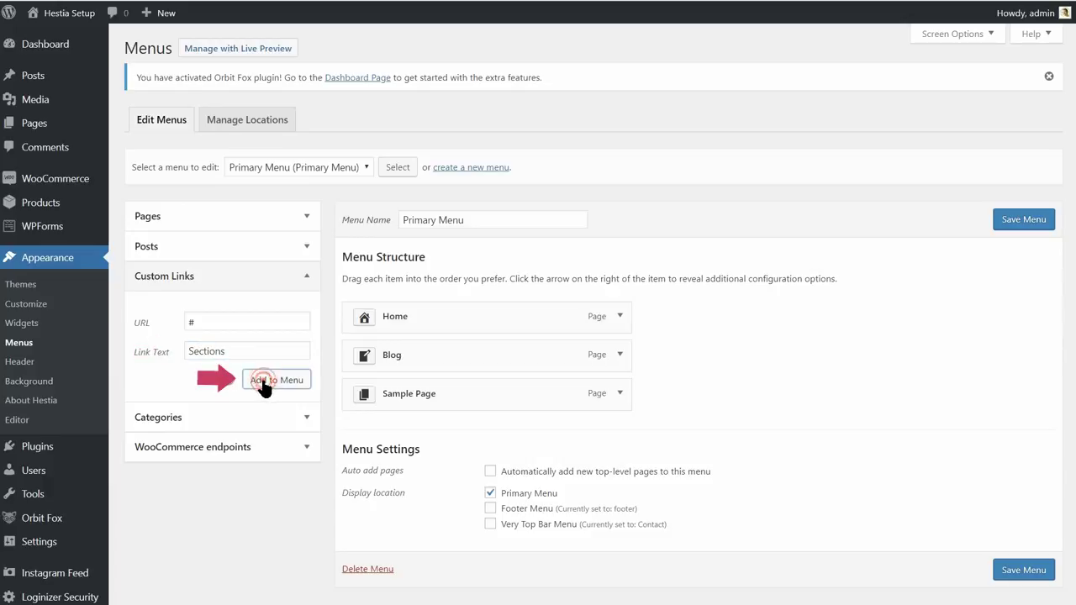
pyautogui.moveTo(408, 430); pyautogui.dragTo(409, 358)
# - Give Sections an align-style icon and enter #features as the next link's URL
pyautogui.click(365, 355)
pyautogui.click(397, 387)
pyautogui.write('ali')
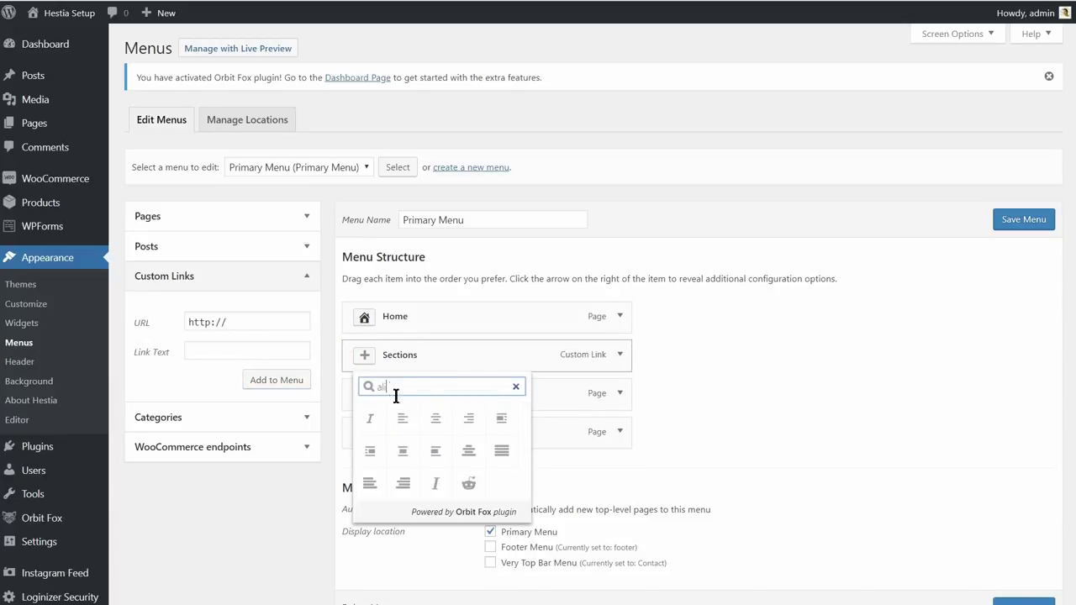
pyautogui.click(403, 450)
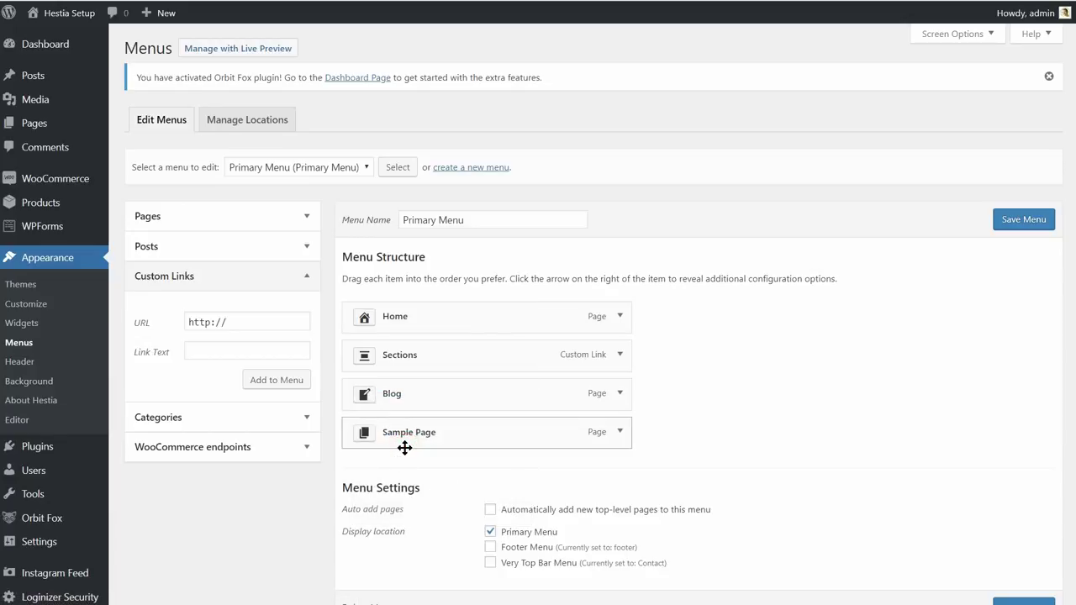
pyautogui.click(238, 323)
pyautogui.moveTo(238, 323); pyautogui.dragTo(182, 316)
pyautogui.write('#features')
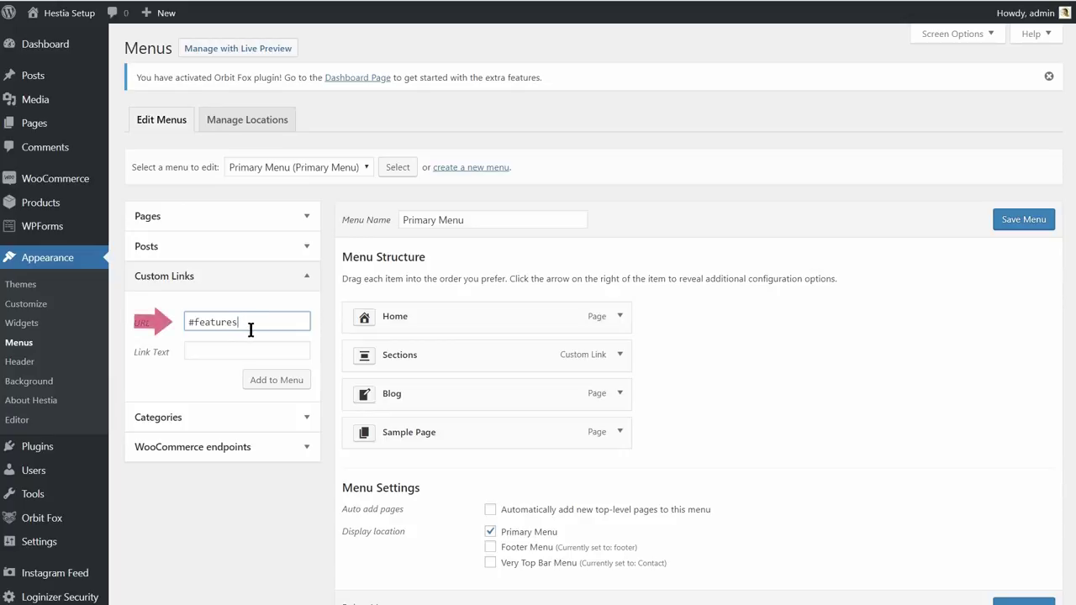
# - Add a Features link (#features) nested under Sections, with a wrench icon
pyautogui.moveTo(248, 322); pyautogui.dragTo(191, 322)
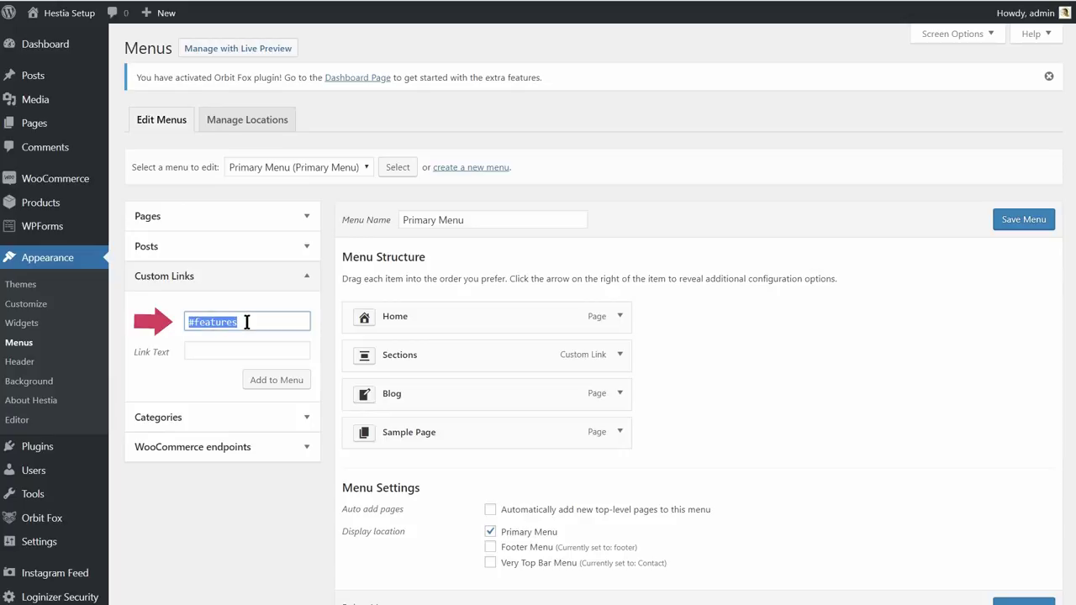
pyautogui.click(215, 350)
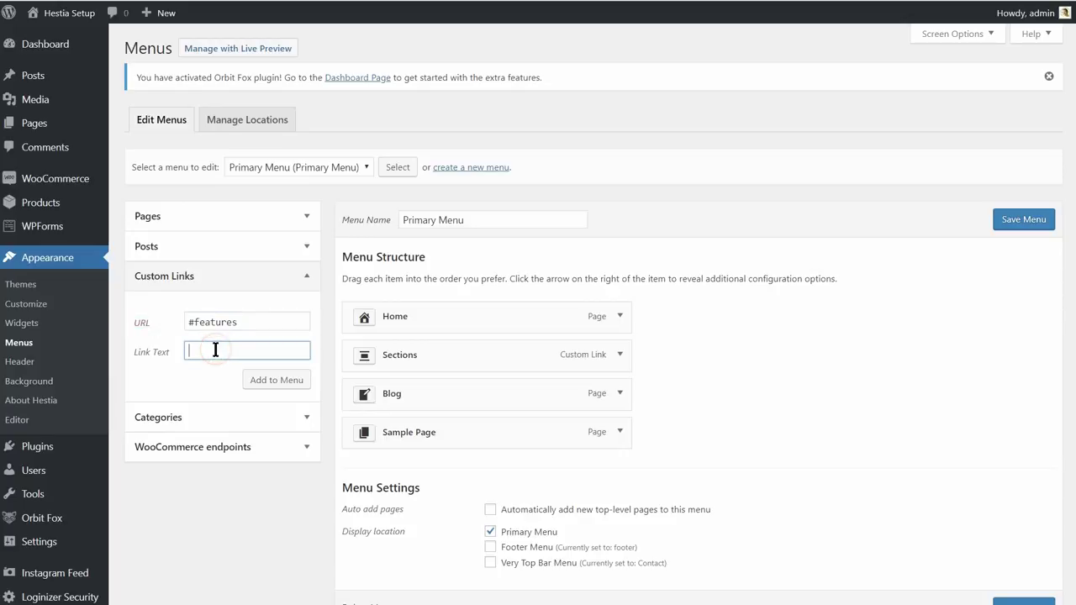
pyautogui.write('Features')
pyautogui.click(265, 383)
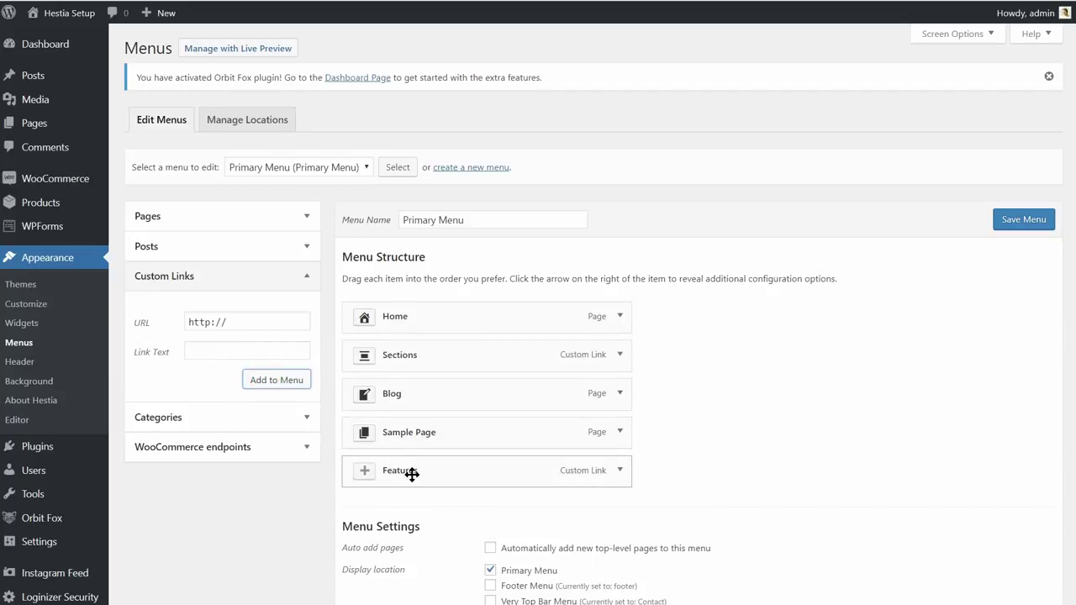
pyautogui.moveTo(412, 475); pyautogui.dragTo(434, 397)
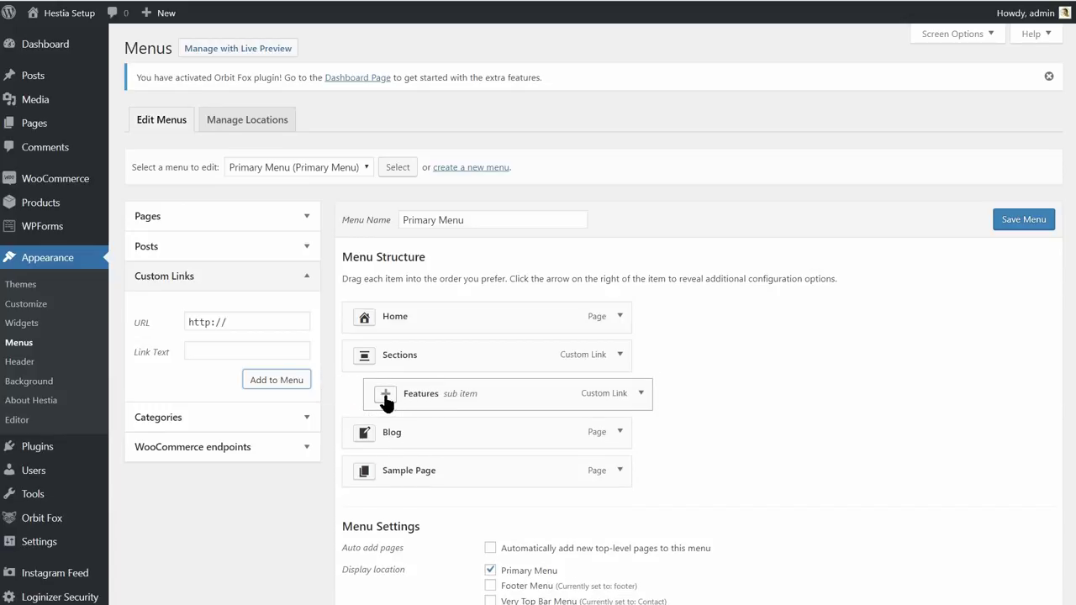
pyautogui.click(386, 395)
pyautogui.click(406, 425)
pyautogui.write('too')
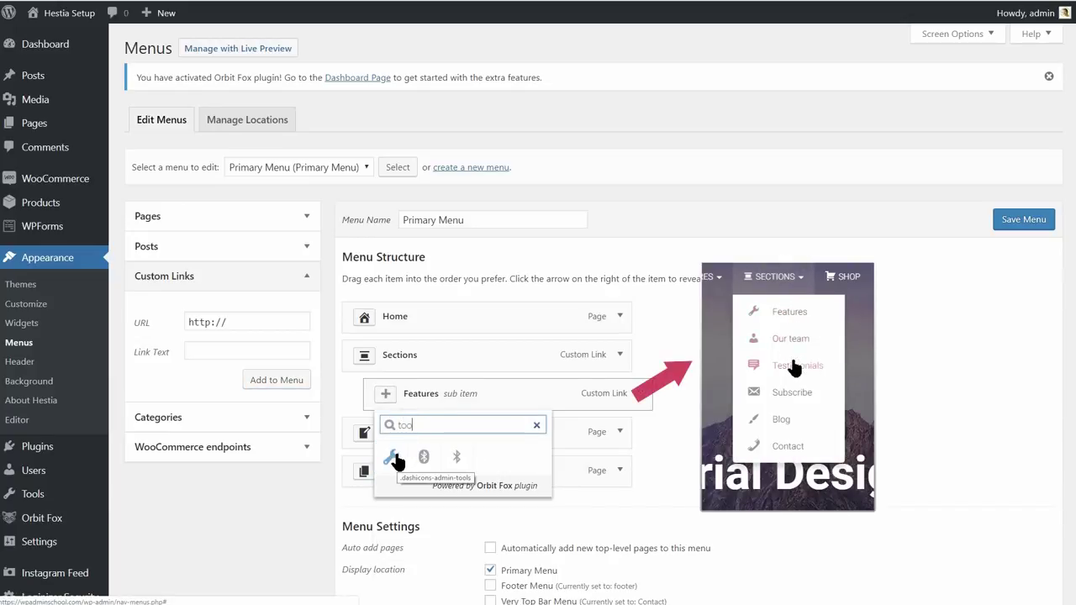
pyautogui.click(393, 459)
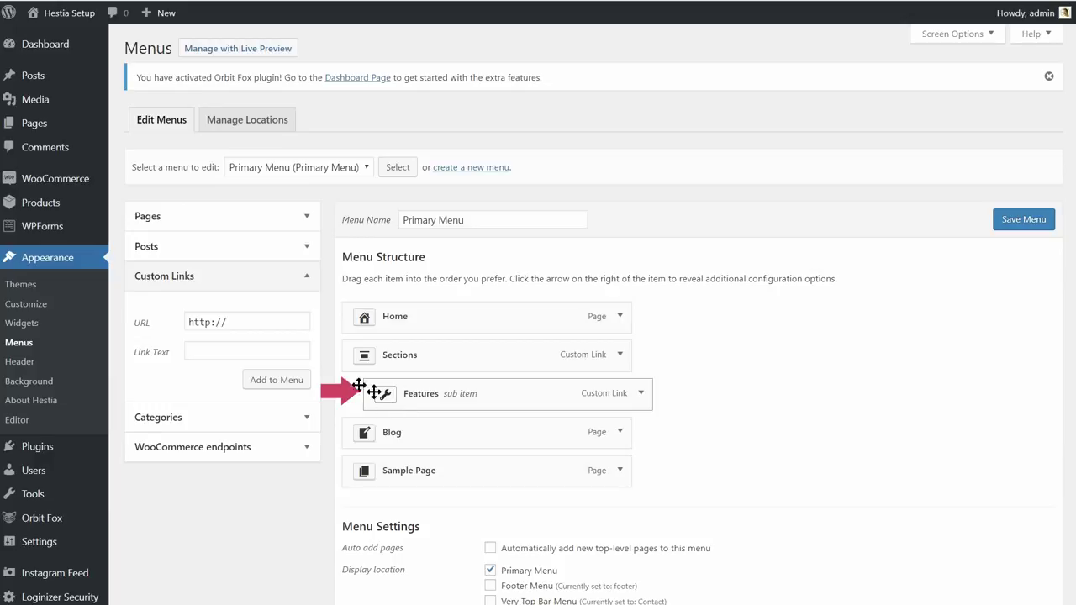
# - Add an About link (#about) nested under Sections below Features, with a person icon
pyautogui.moveTo(250, 322); pyautogui.dragTo(168, 323)
pyautogui.write('#')
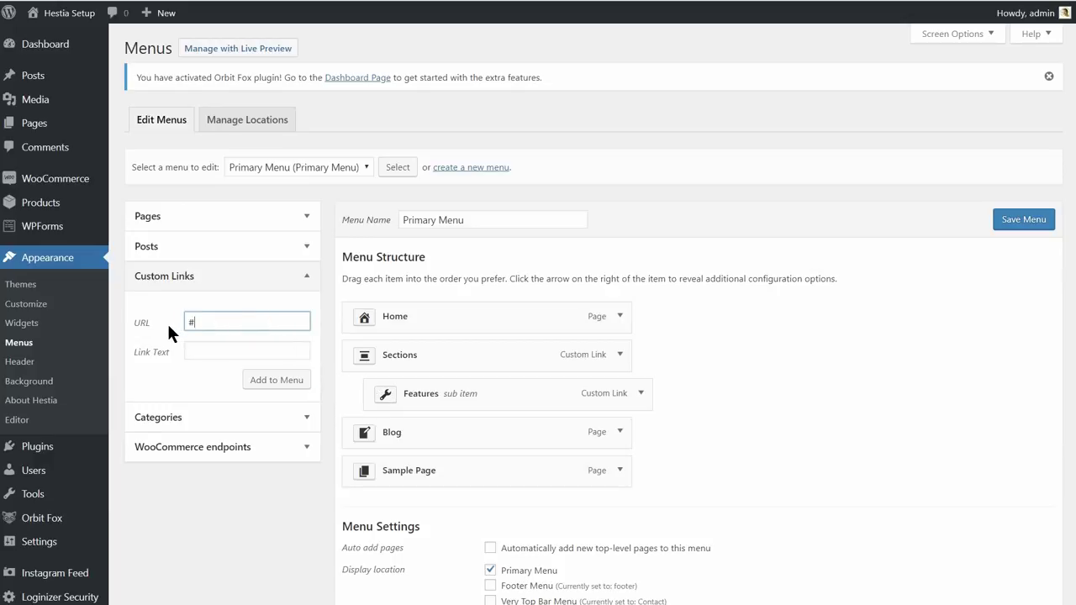
pyautogui.write('about')
pyautogui.moveTo(234, 323); pyautogui.dragTo(190, 322)
pyautogui.click(206, 351)
pyautogui.write('About')
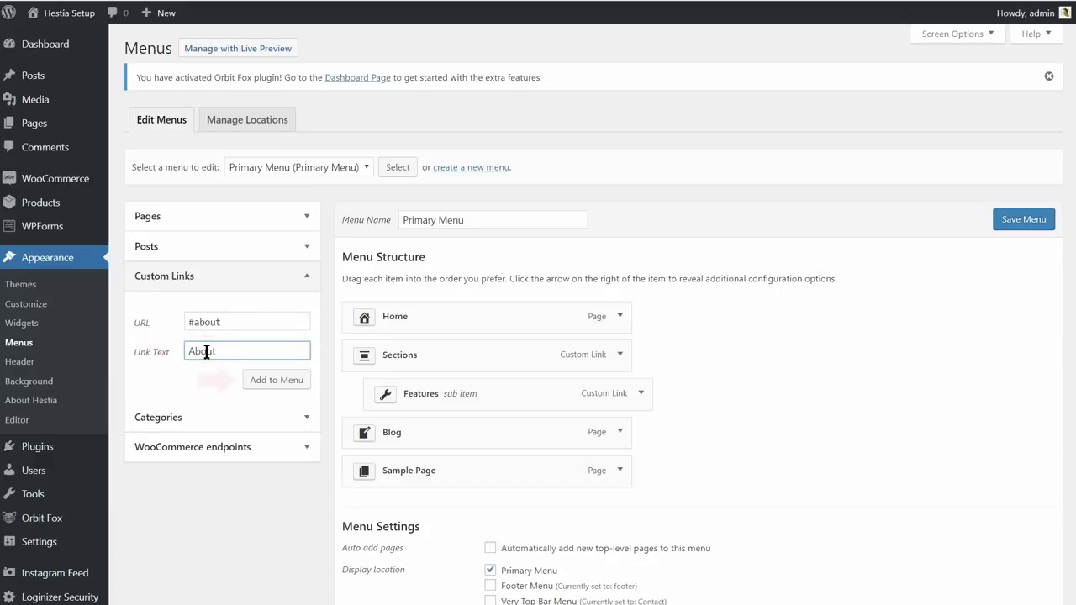
pyautogui.click(256, 380)
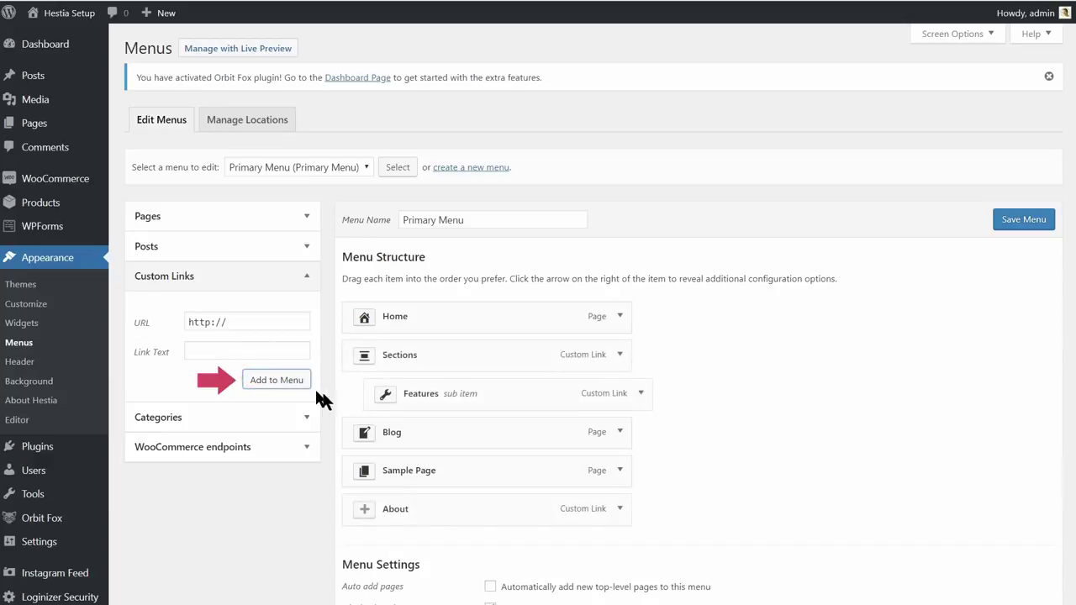
pyautogui.moveTo(397, 509); pyautogui.dragTo(385, 434)
pyautogui.click(385, 432)
pyautogui.click(424, 557)
# - Add a Blog link (#blog) nested under Sections, with a page icon
pyautogui.moveTo(243, 323); pyautogui.dragTo(164, 314)
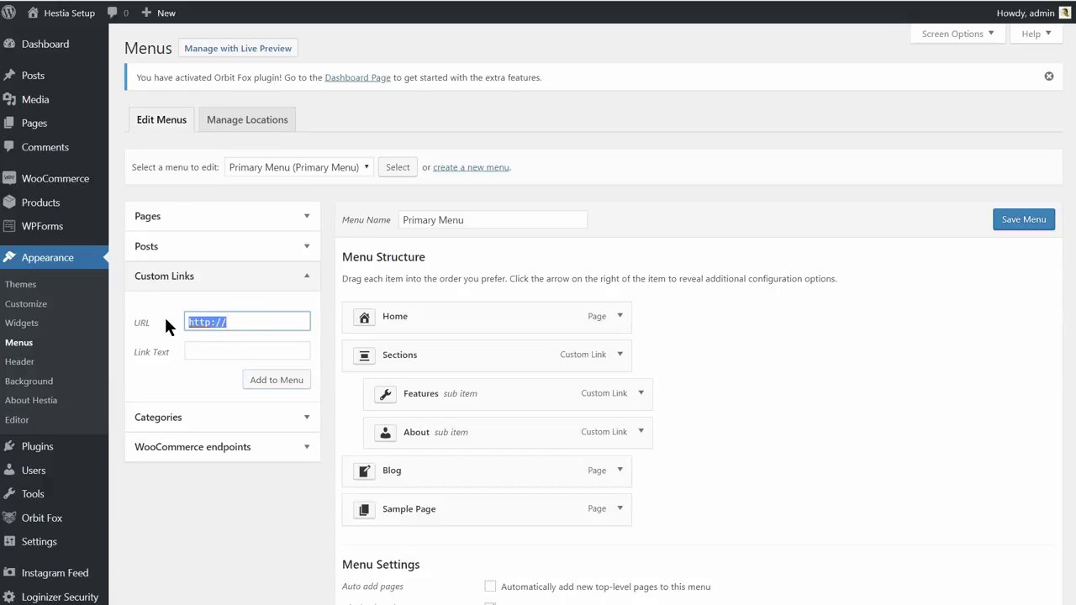
pyautogui.write('#blog')
pyautogui.click(210, 351)
pyautogui.write('Blog')
pyautogui.click(277, 380)
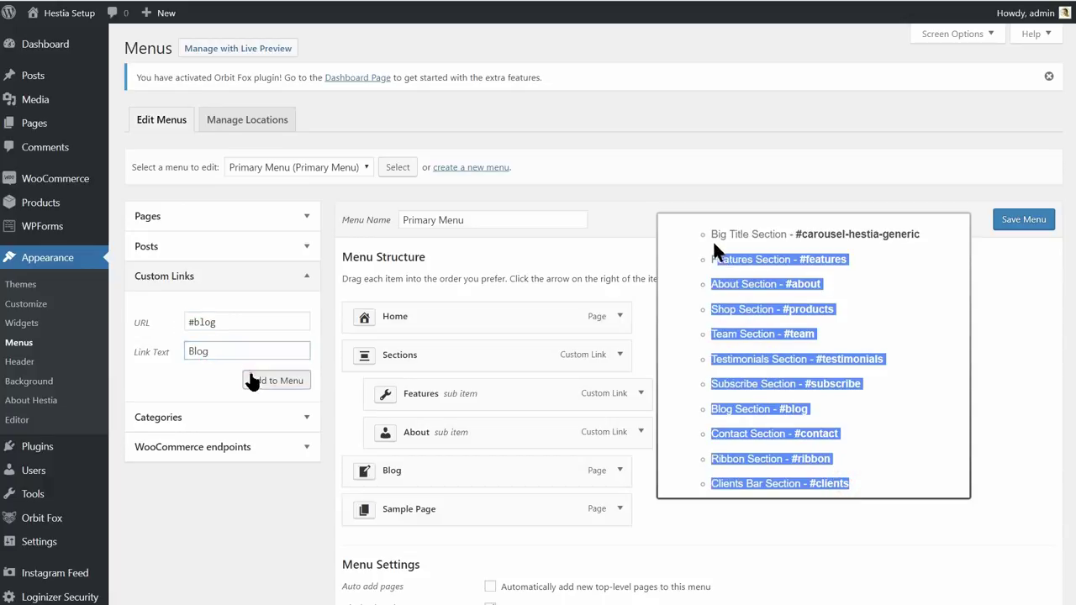
pyautogui.moveTo(395, 547); pyautogui.dragTo(384, 471)
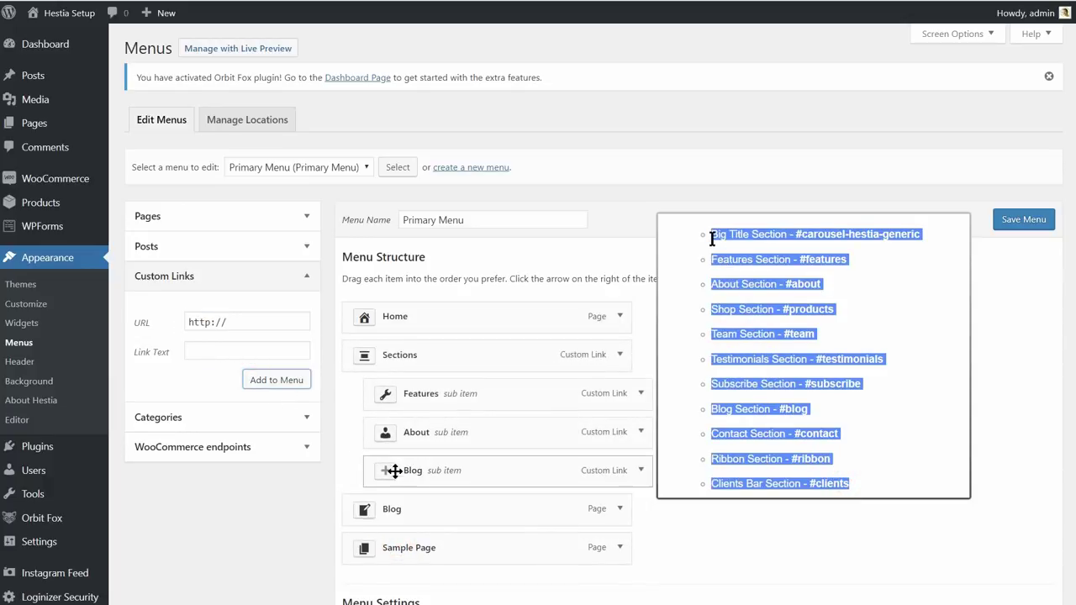
pyautogui.click(386, 471)
pyautogui.click(457, 558)
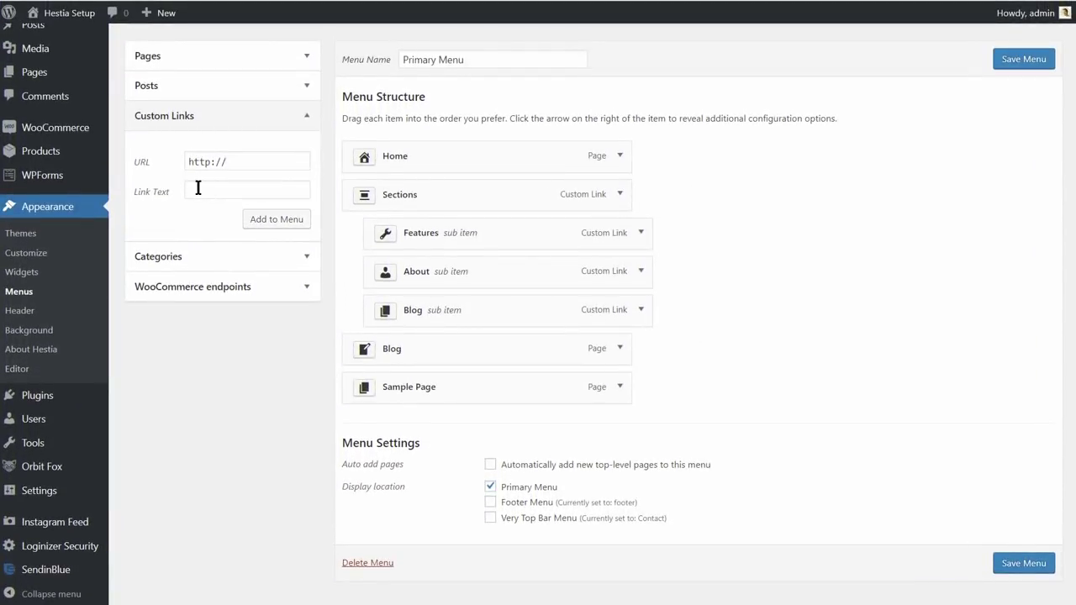
# - Add a custom link 'BUY NOW' with URL '#' to the end of the Primary Menu
pyautogui.click(202, 189)
pyautogui.write('BUY NOW')
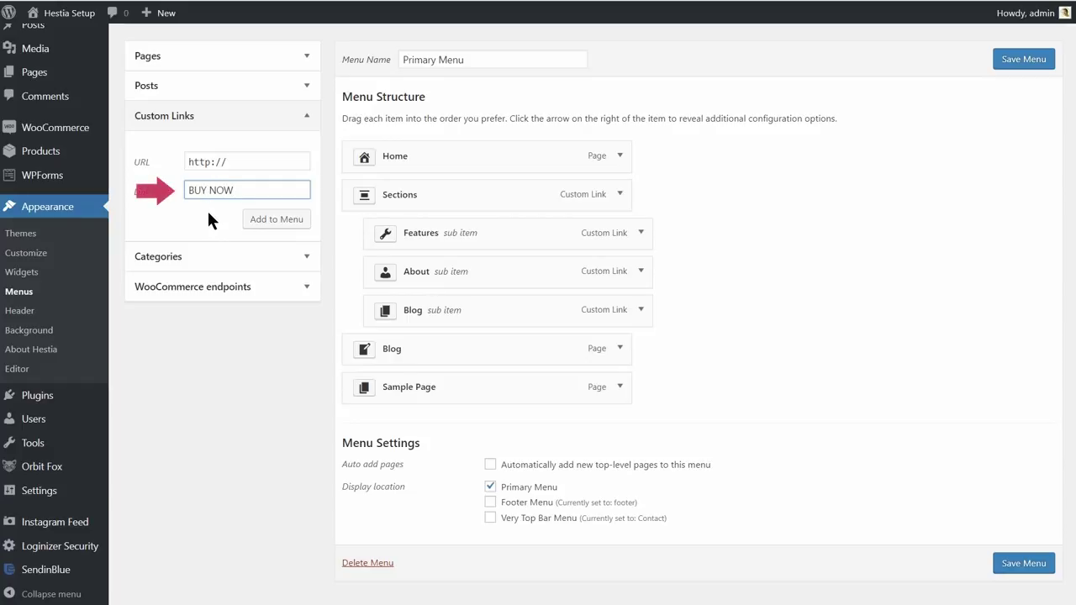
pyautogui.click(270, 219)
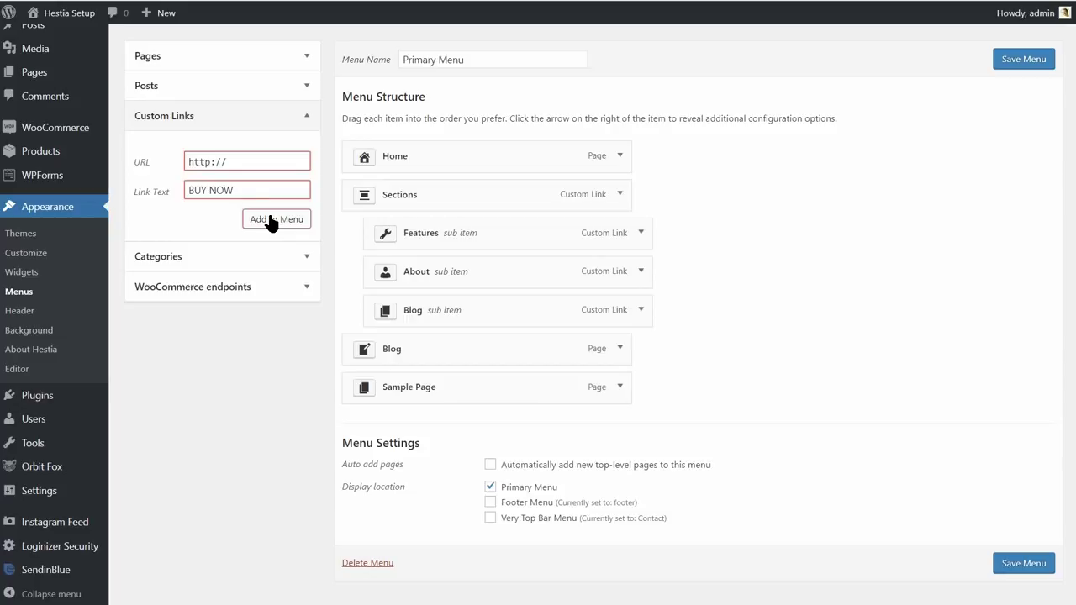
pyautogui.moveTo(231, 162); pyautogui.dragTo(184, 162)
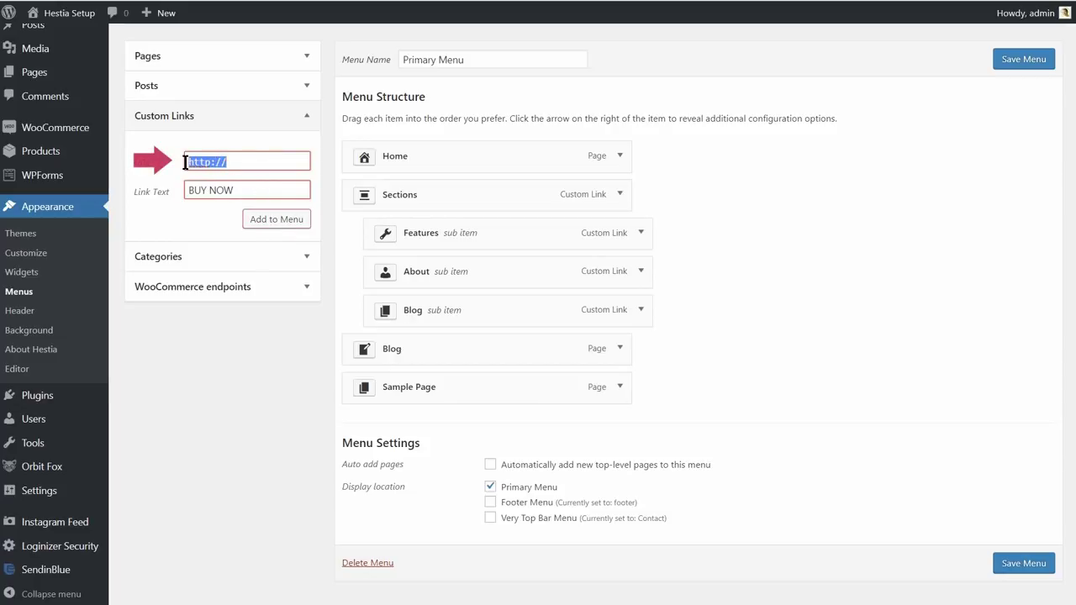
pyautogui.write('#')
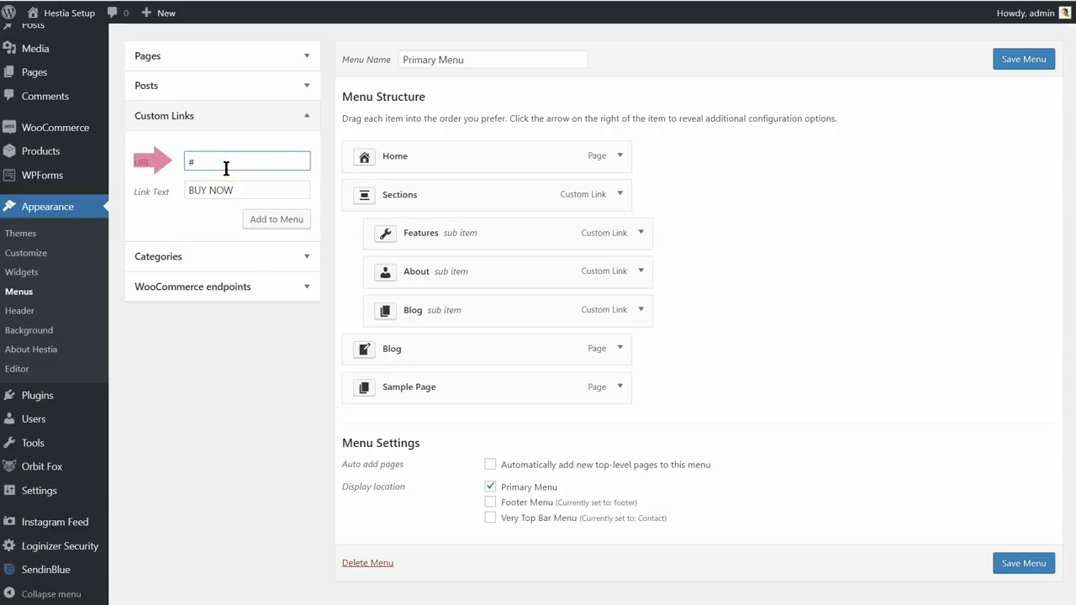
pyautogui.click(273, 222)
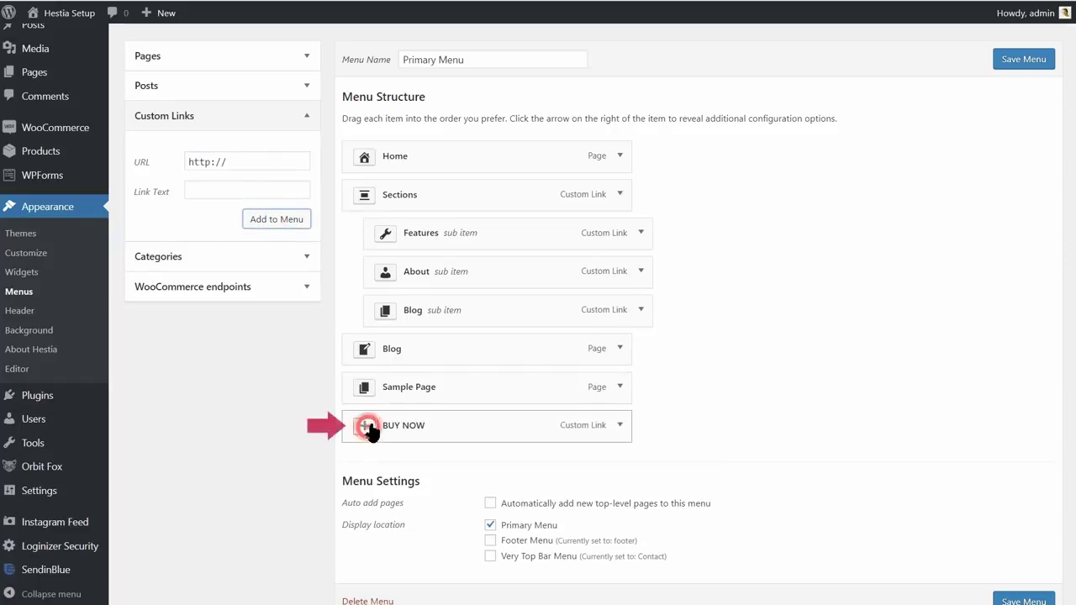
# - Give BUY NOW the banknote icon found by searching 'money'
pyautogui.click(365, 426)
pyautogui.write('m')
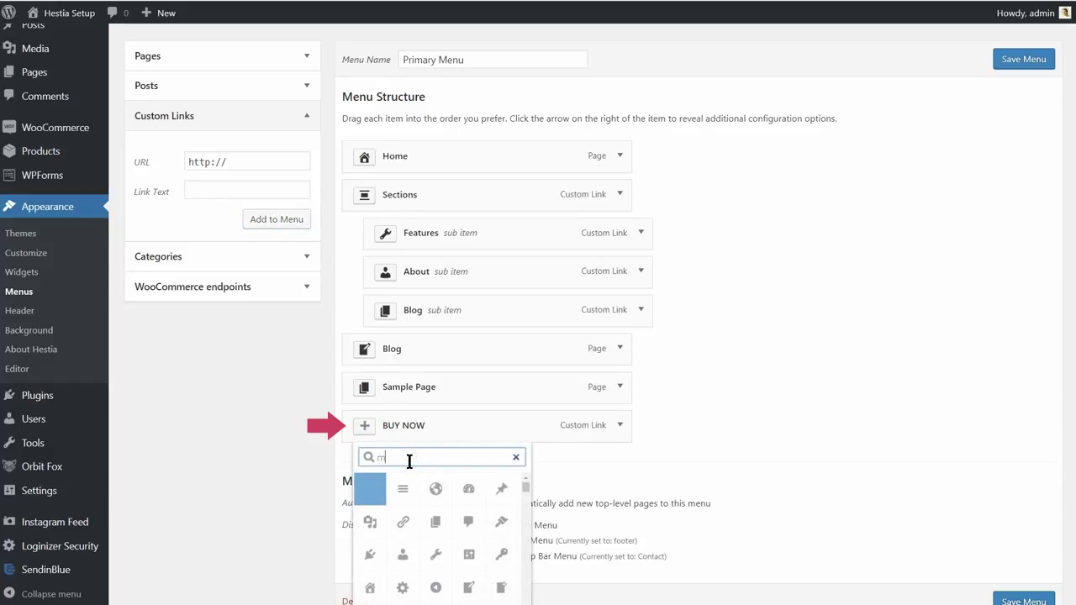
pyautogui.write('oney')
pyautogui.click(370, 493)
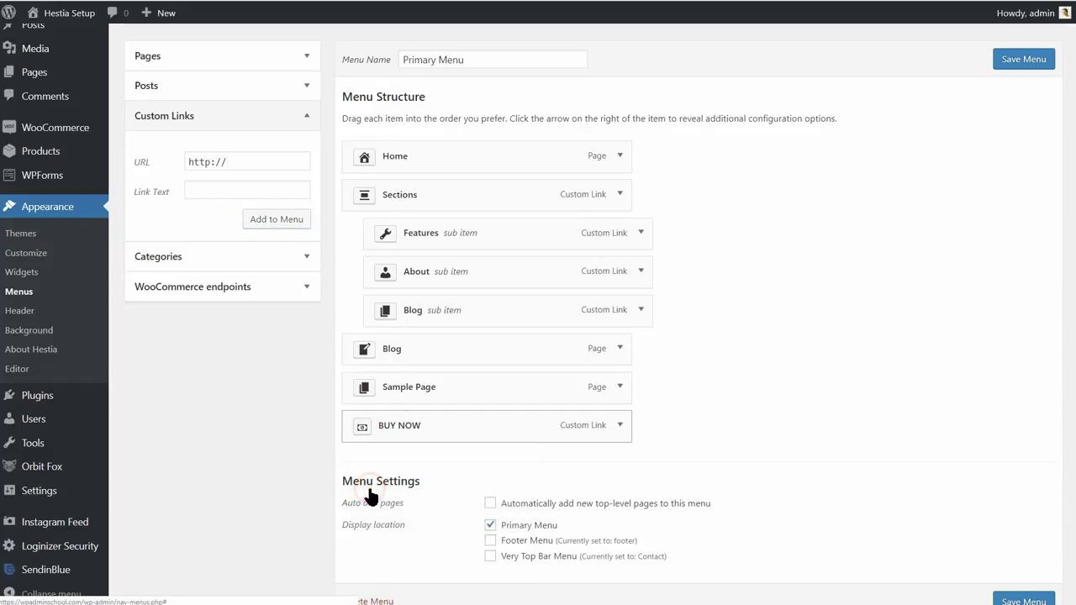
pyautogui.click(620, 426)
pyautogui.scroll(-3, 664, 410)
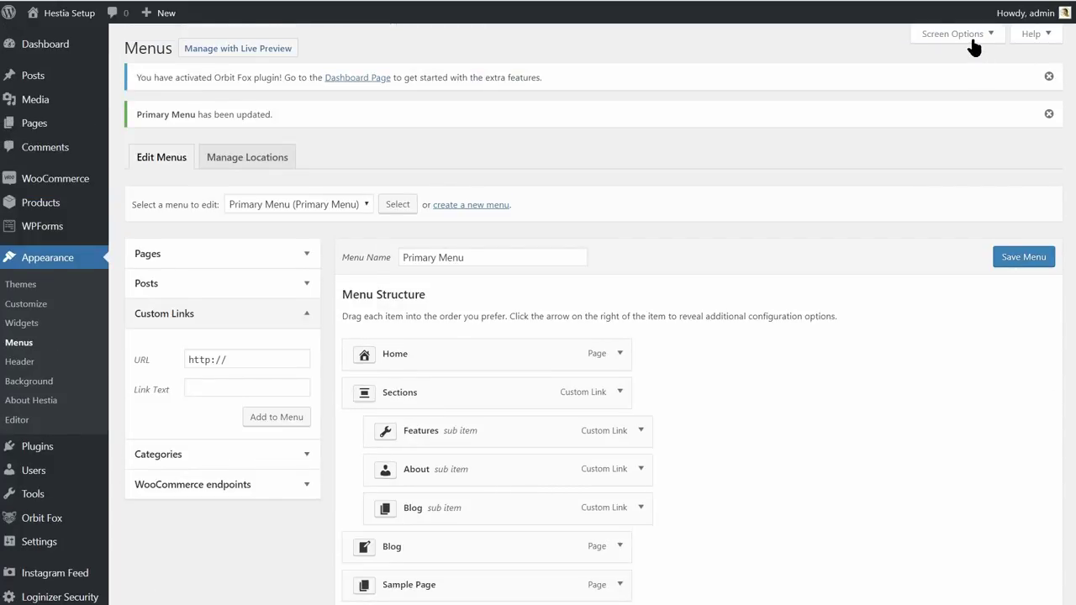
# - Enable the CSS Classes field, set BUY NOW's classes to 'btn btn-primary', and save the menu
pyautogui.click(967, 34)
pyautogui.click(307, 112)
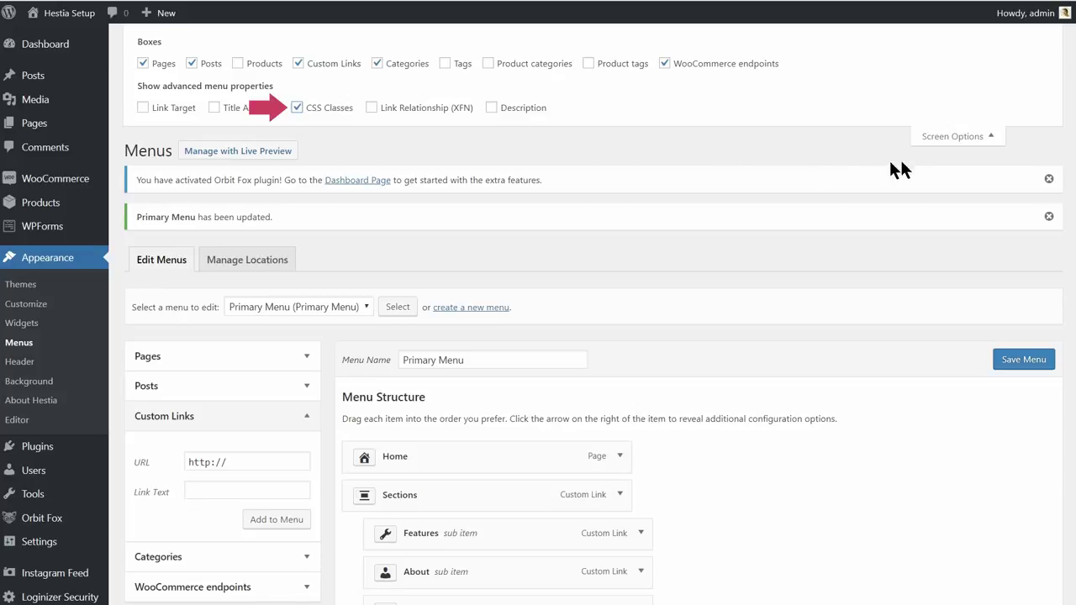
pyautogui.click(963, 139)
pyautogui.scroll(-5, 582, 290)
pyautogui.click(379, 310)
pyautogui.write('btn btn-primary')
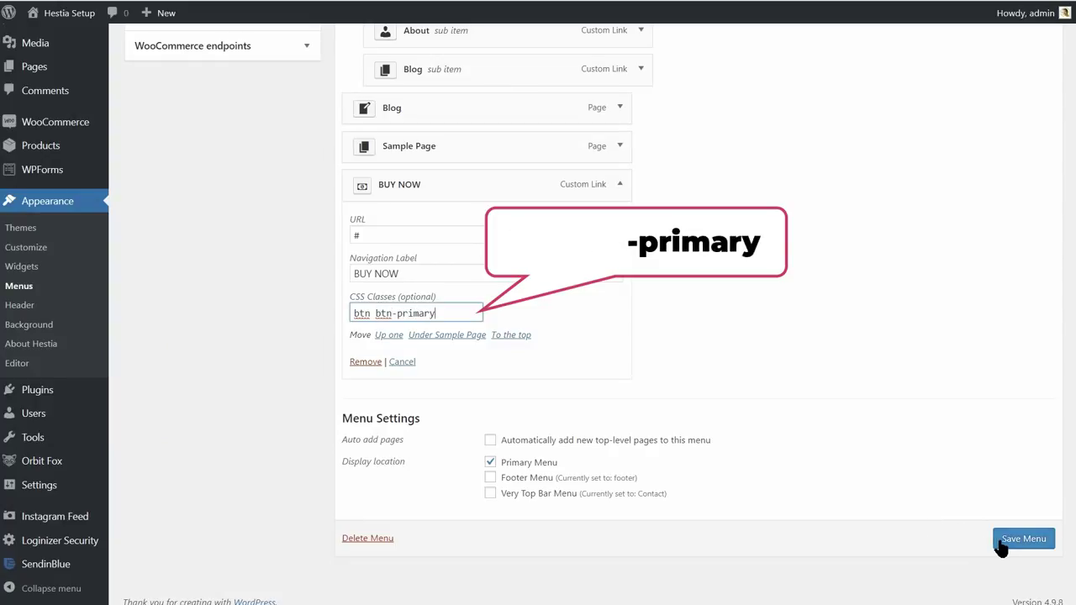
pyautogui.click(1020, 539)
# - Check the BUY NOW item on the live site, then return to the menu editor
pyautogui.moveTo(71, 13)
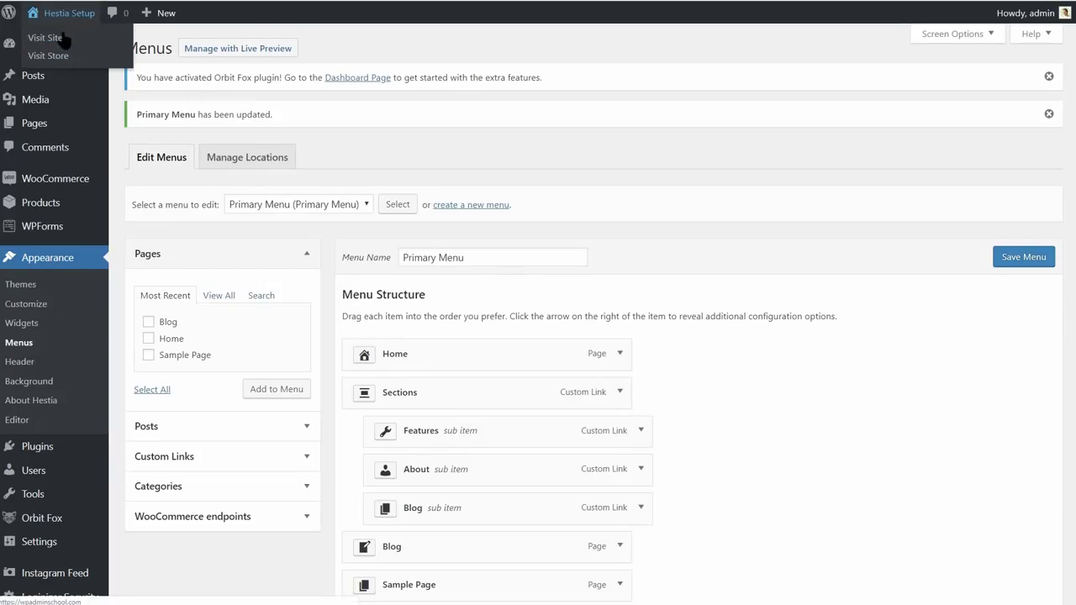
pyautogui.click(49, 37)
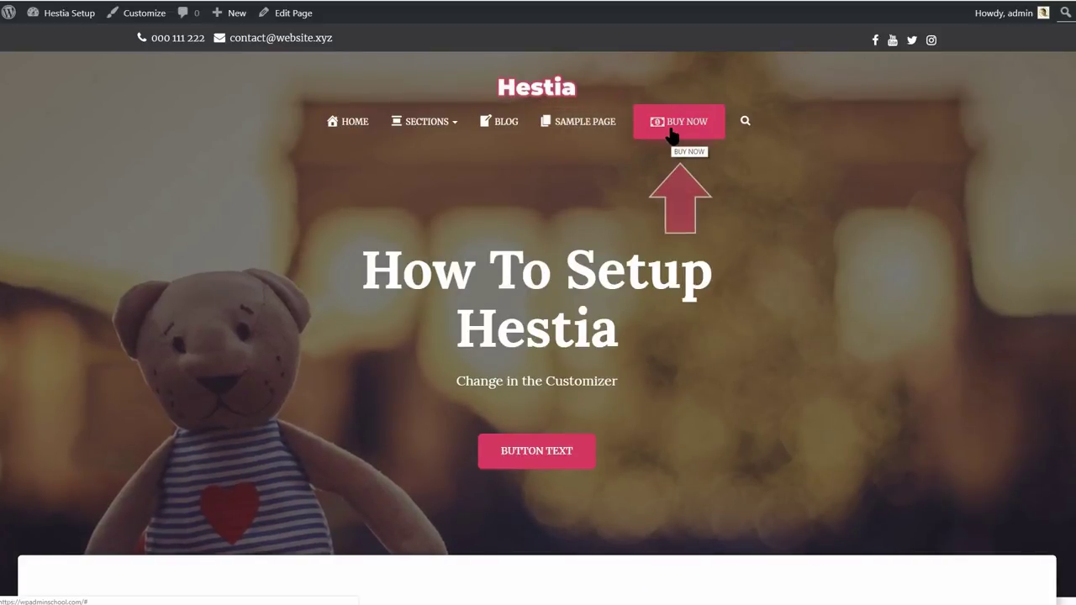
pyautogui.moveTo(76, 23)
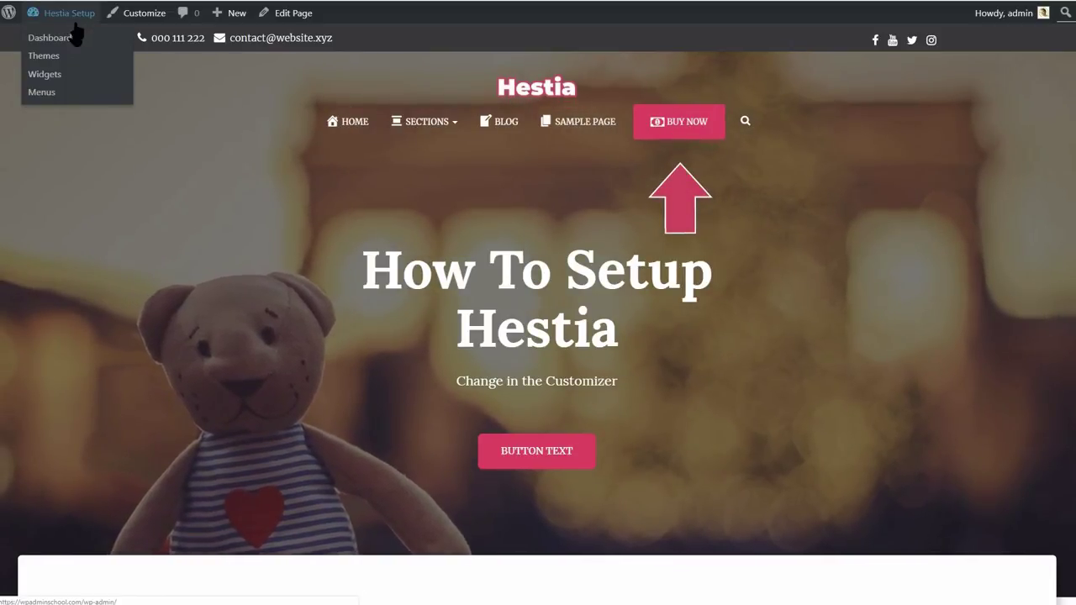
pyautogui.click(43, 94)
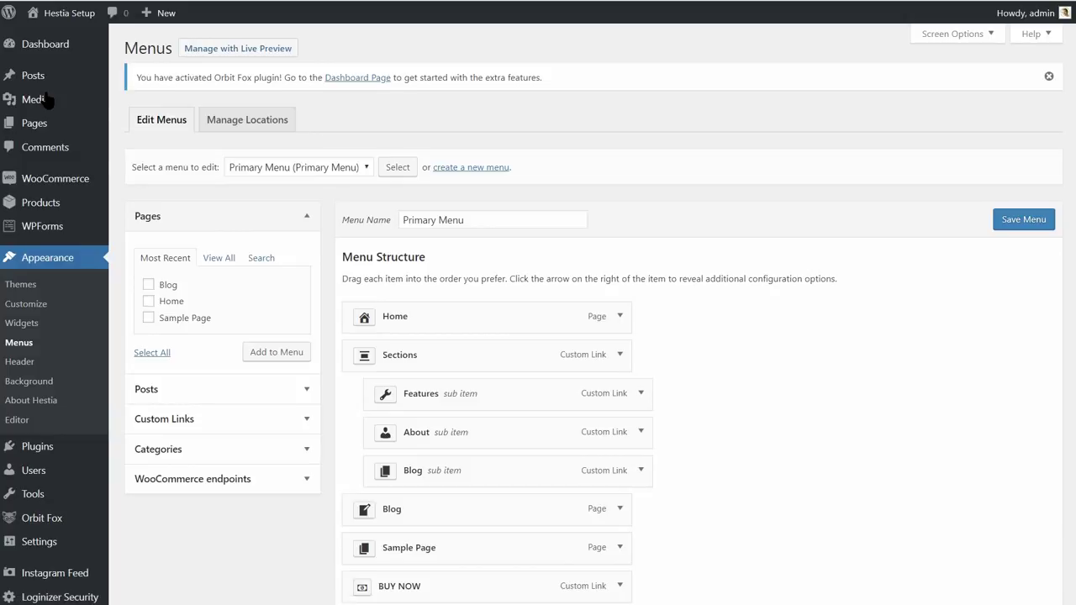
# - Append 'btn-round' to BUY NOW's CSS classes and save the Primary Menu
pyautogui.scroll(-3, 412, 409)
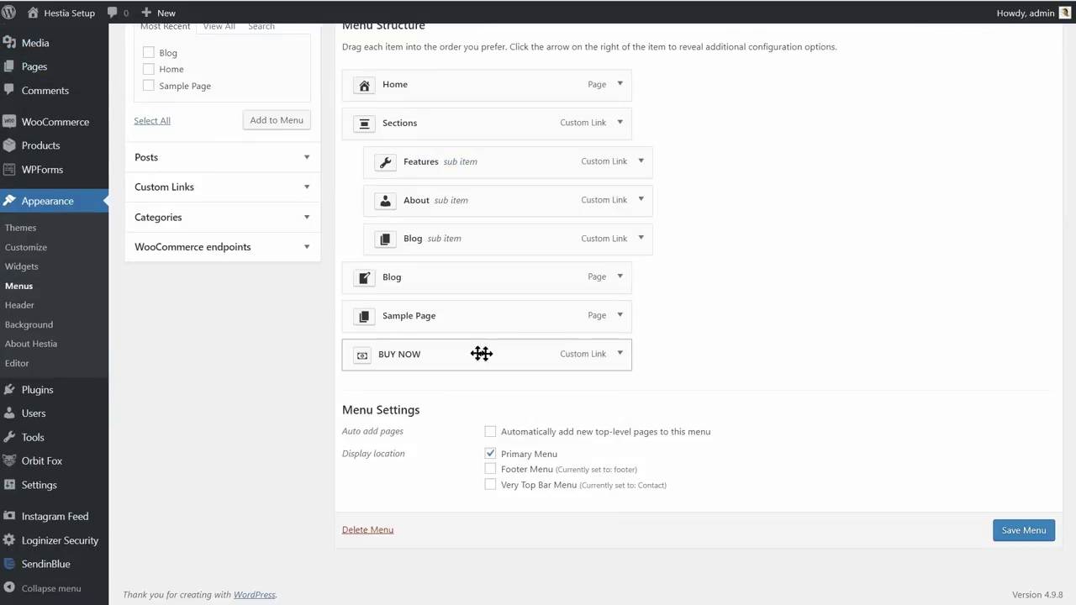
pyautogui.click(619, 354)
pyautogui.click(461, 481)
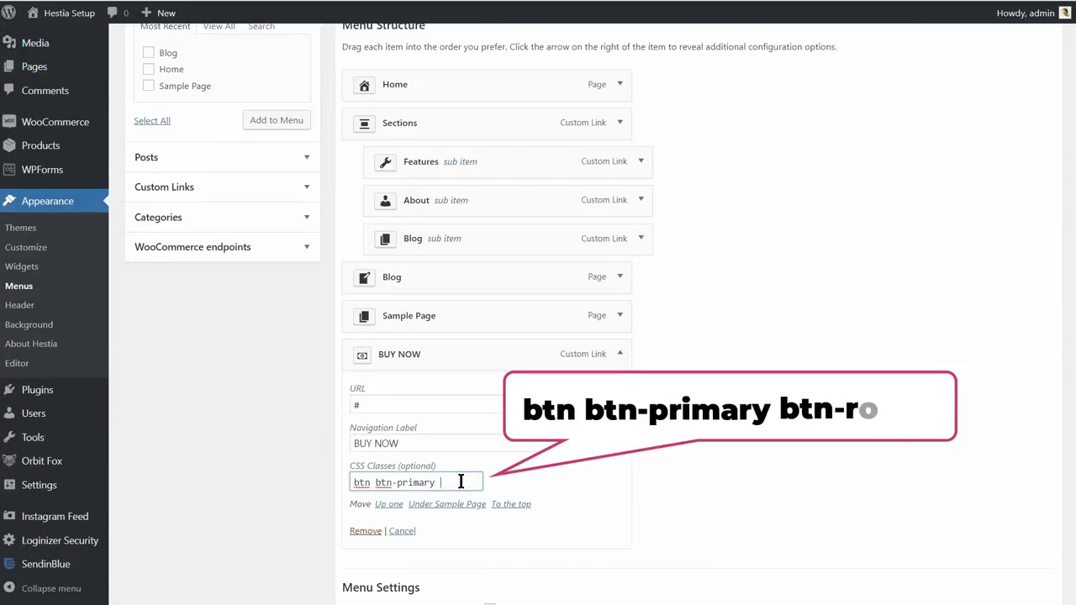
pyautogui.write('btn-round')
pyautogui.scroll(-2, 970, 557)
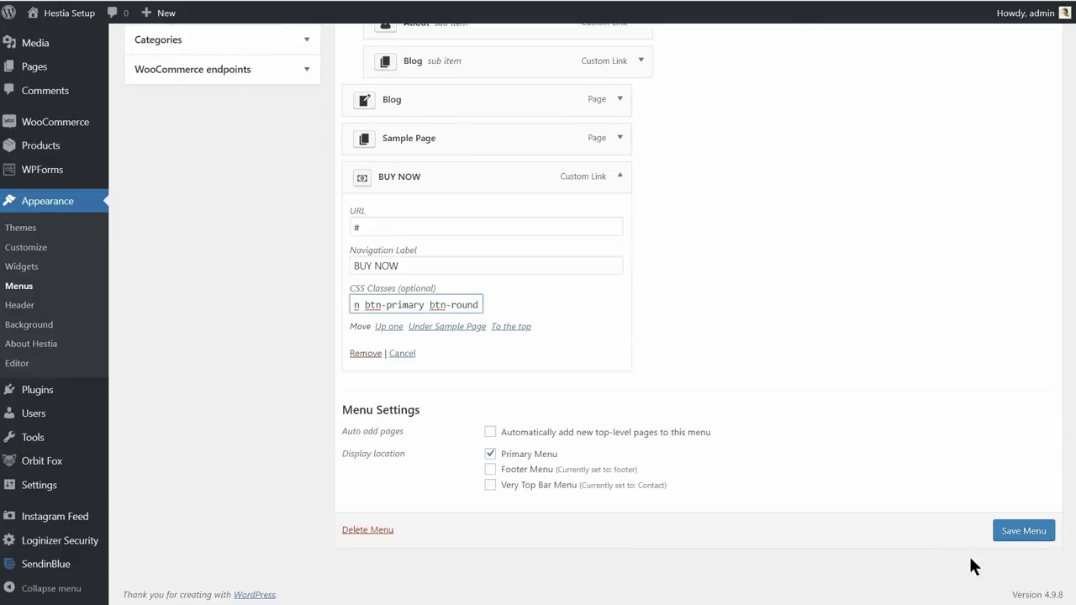
pyautogui.click(1026, 538)
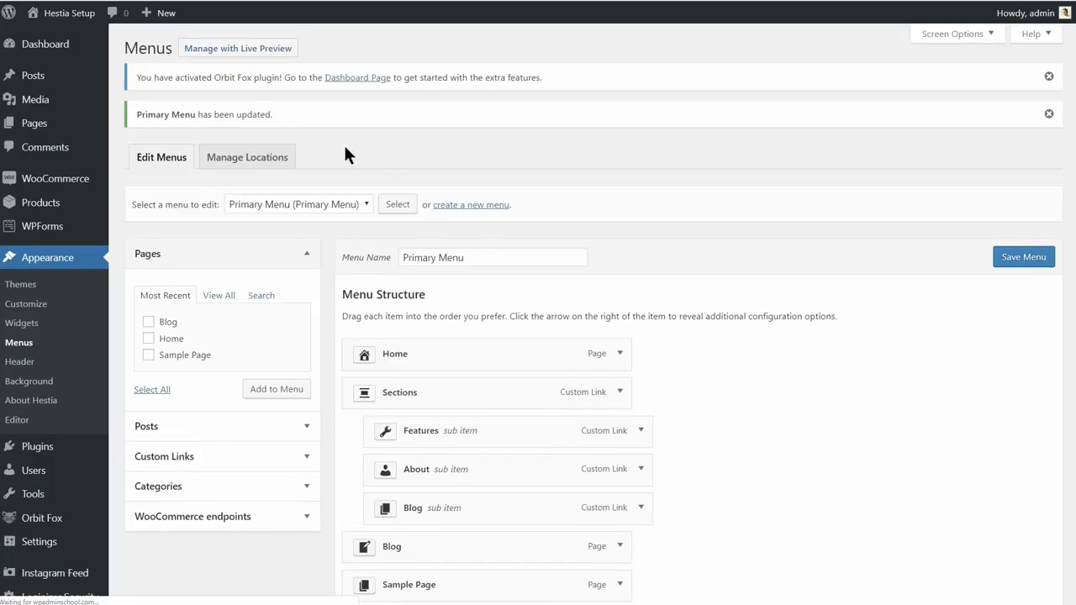
# - Confirm BUY NOW shows as a rounded pink button on the live site, then return to Menus
pyautogui.moveTo(63, 13)
pyautogui.click(53, 37)
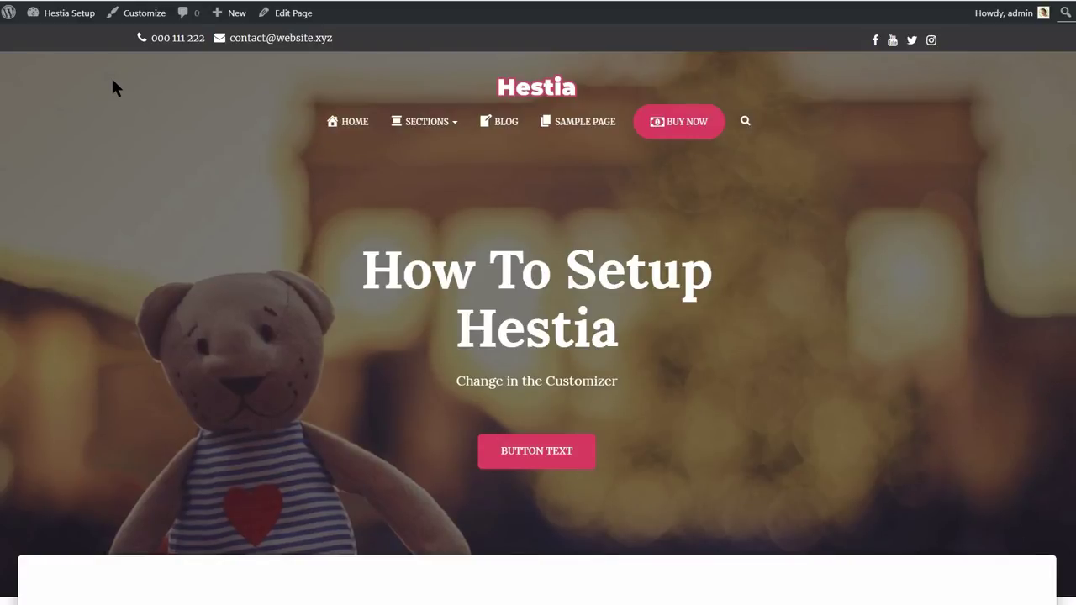
pyautogui.moveTo(67, 16)
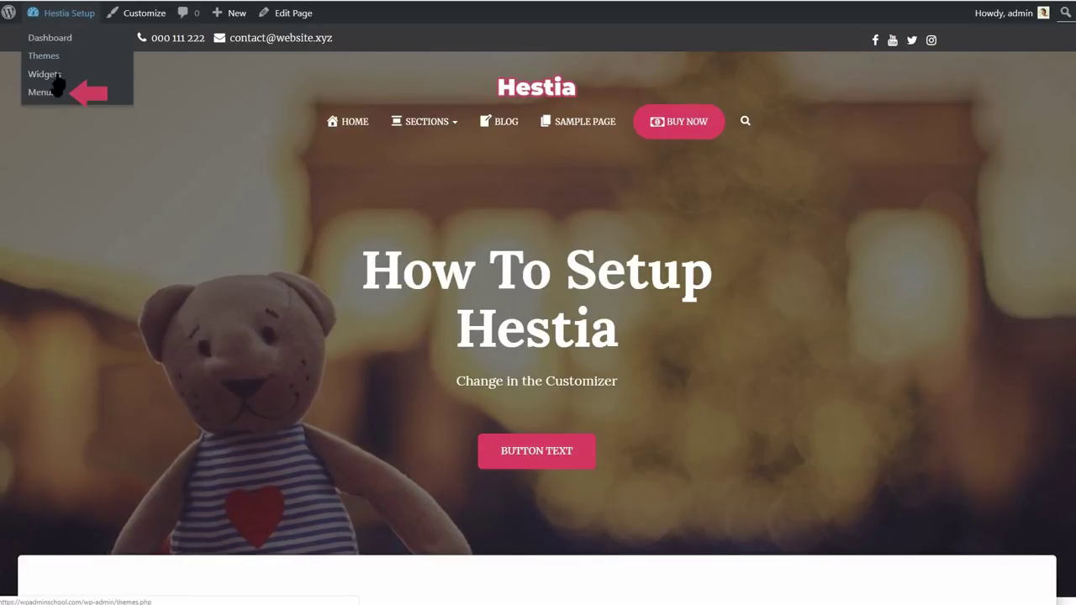
pyautogui.click(50, 89)
# - Create a 'Footer' menu with Sample Page (page icon), assign it to Footer Menu, and save
pyautogui.click(483, 168)
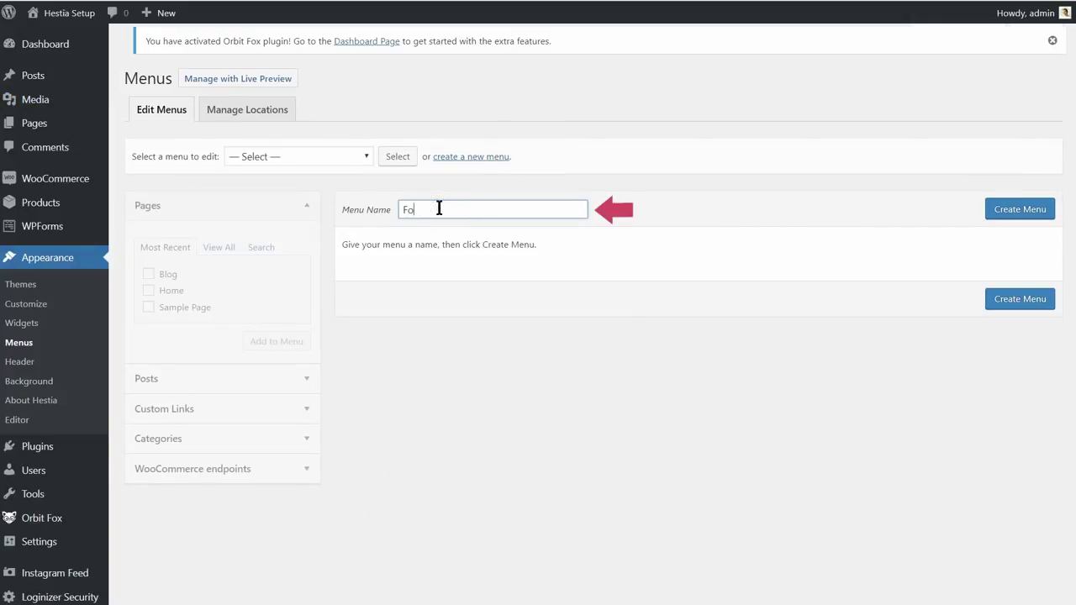
pyautogui.write('Footer')
pyautogui.click(1020, 211)
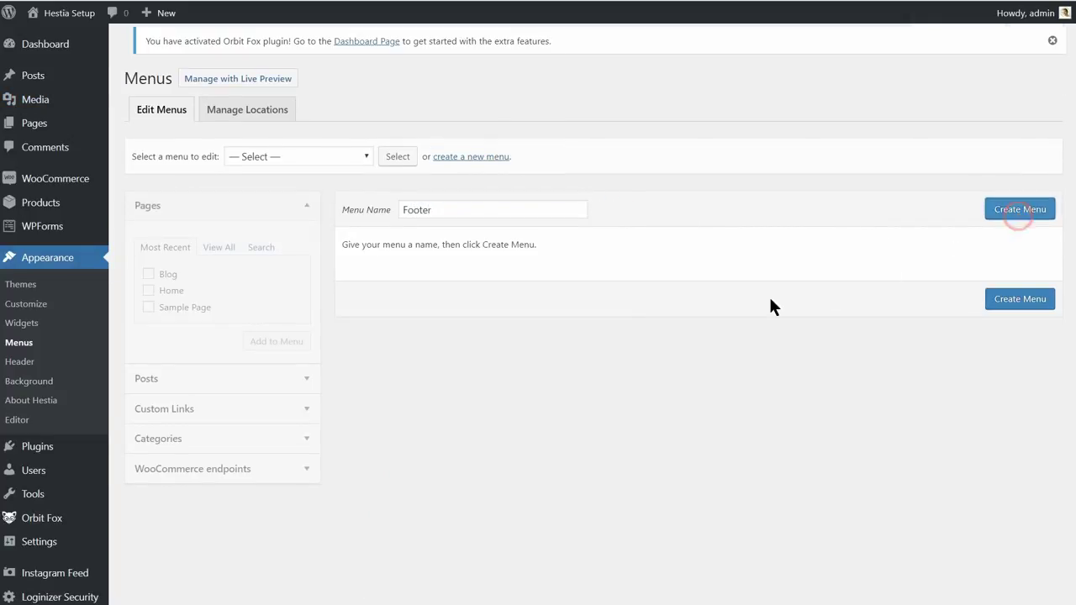
pyautogui.click(277, 350)
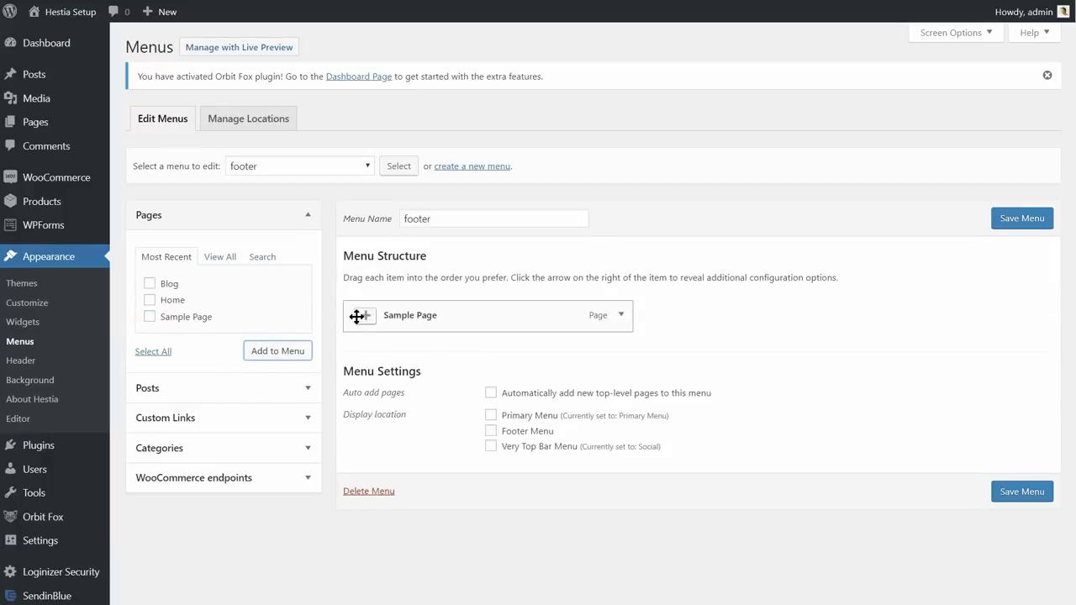
pyautogui.click(356, 316)
pyautogui.write('page')
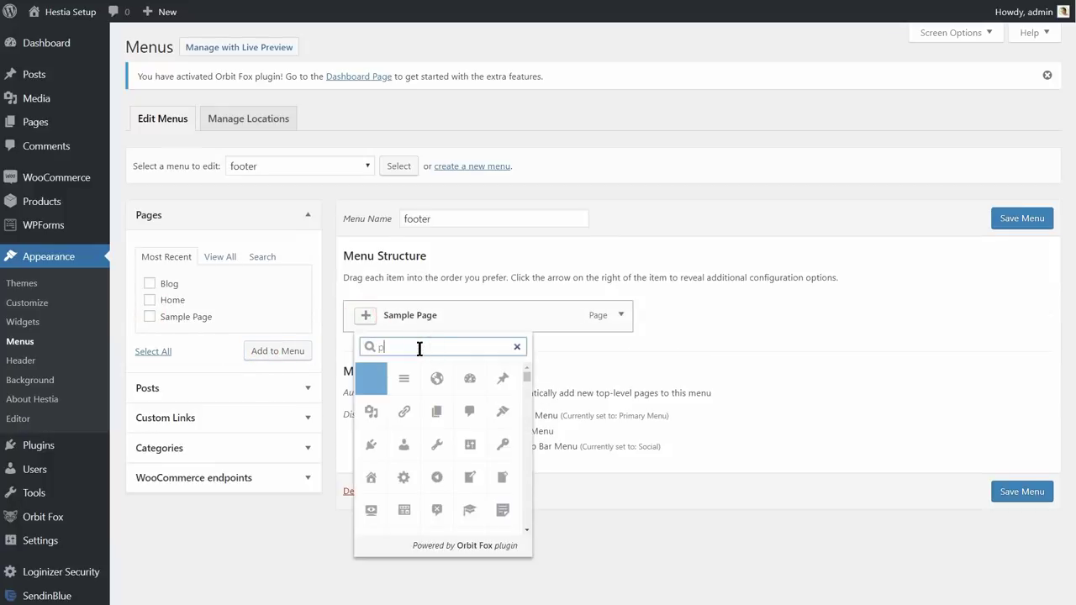
pyautogui.click(370, 378)
pyautogui.click(490, 431)
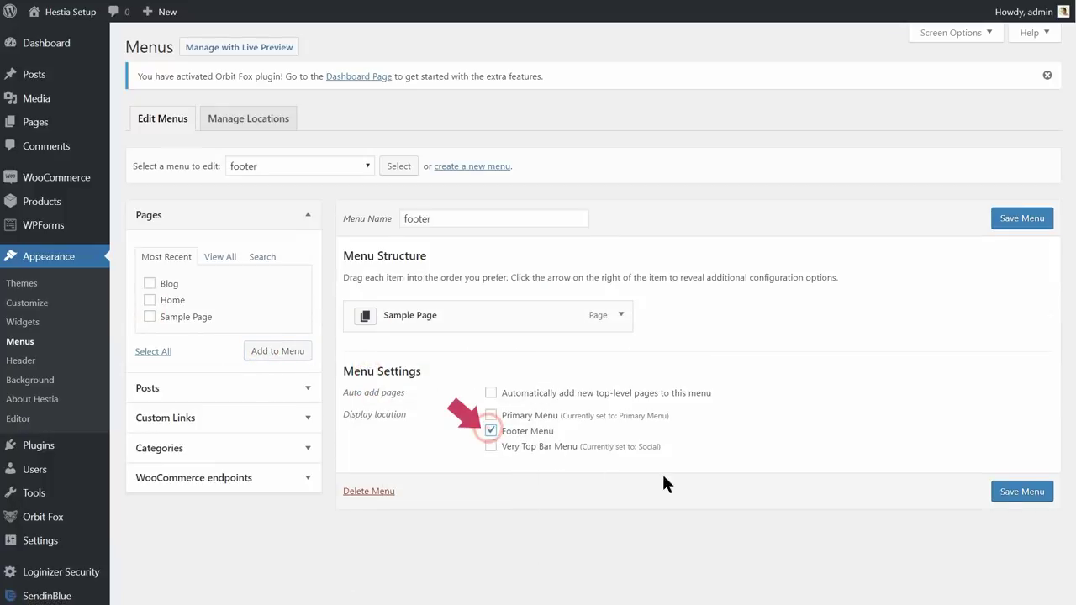
pyautogui.click(1018, 497)
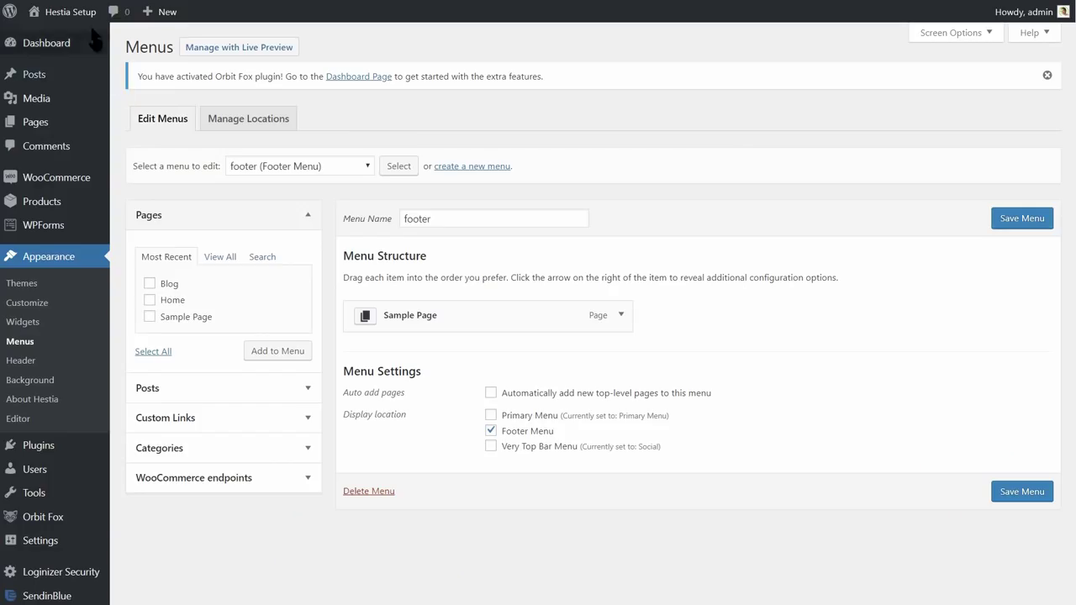
# - View the live Blog page and scroll through its sidebar widgets
pyautogui.moveTo(85, 18)
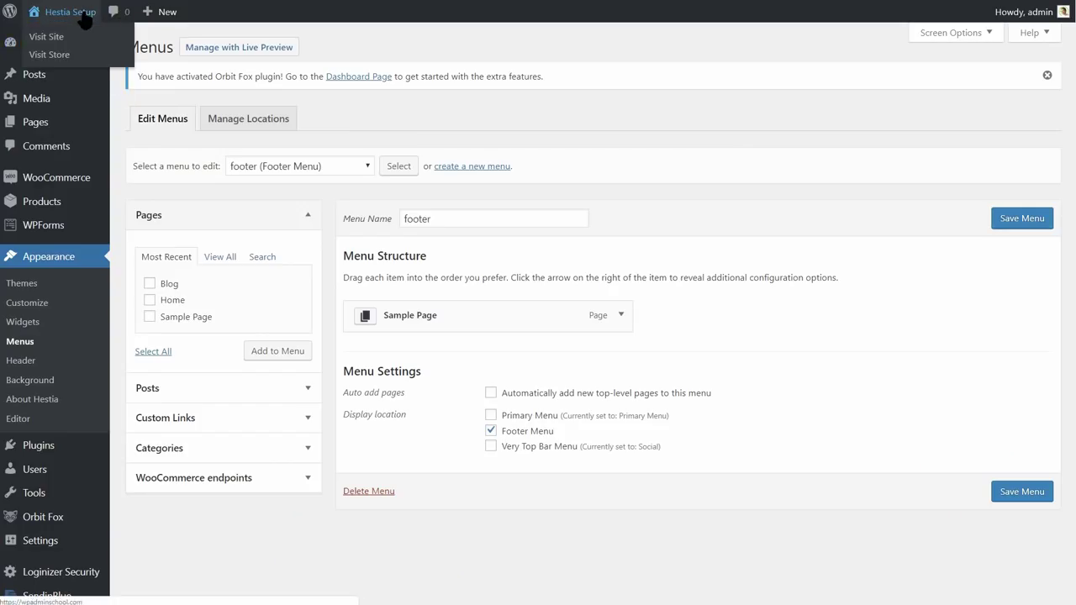
pyautogui.click(49, 37)
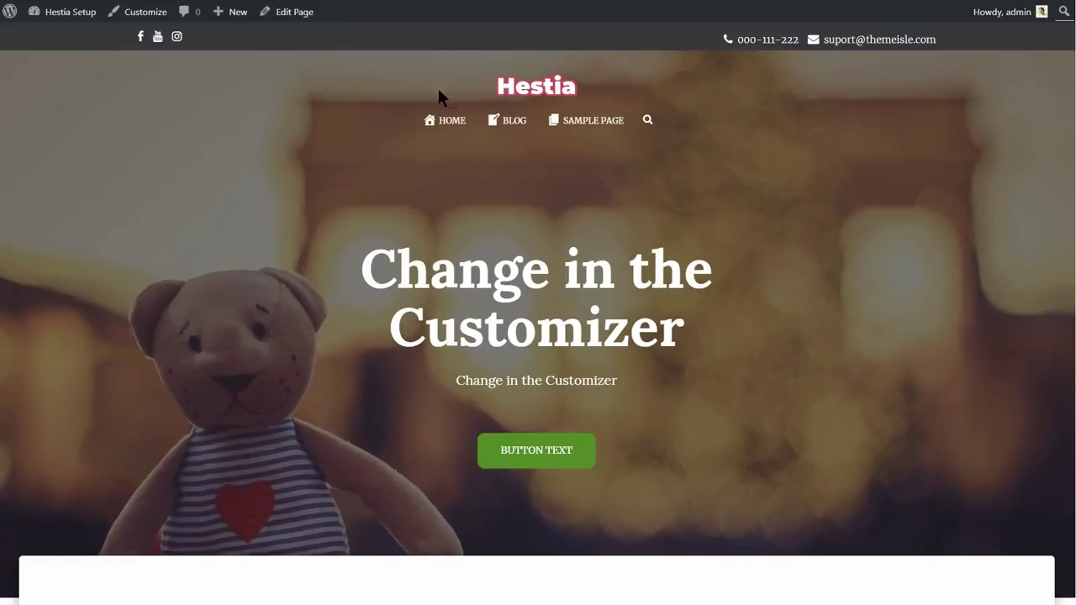
pyautogui.click(507, 111)
pyautogui.scroll(-4, 707, 268)
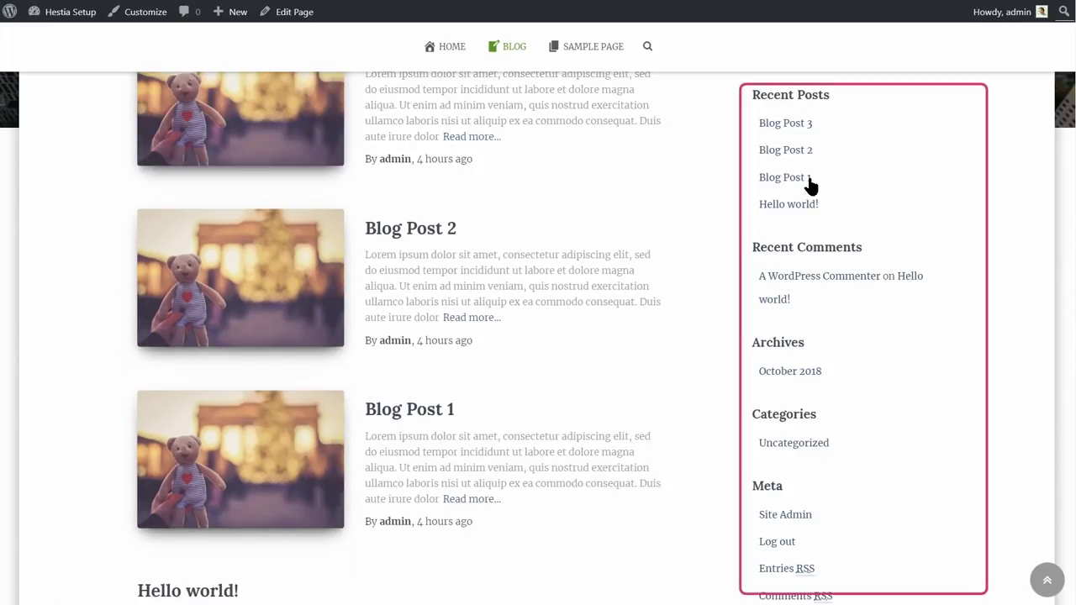
pyautogui.scroll(-2, 808, 471)
pyautogui.scroll(7, 803, 481)
# - Open Appearance > Widgets and inspect the Sidebar's Search widget
pyautogui.moveTo(59, 12)
pyautogui.click(58, 39)
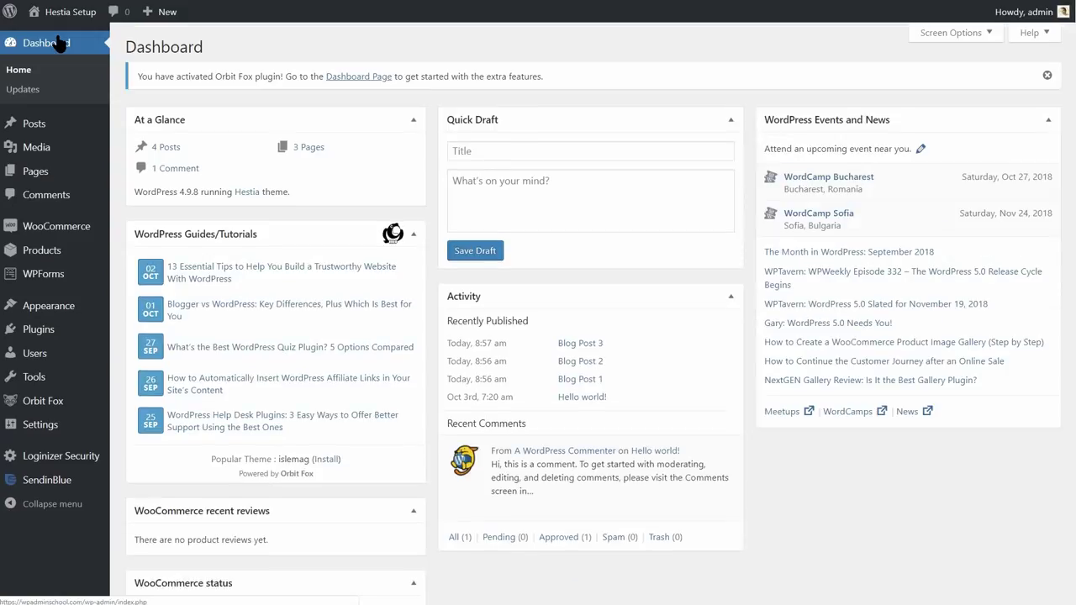
pyautogui.moveTo(60, 306)
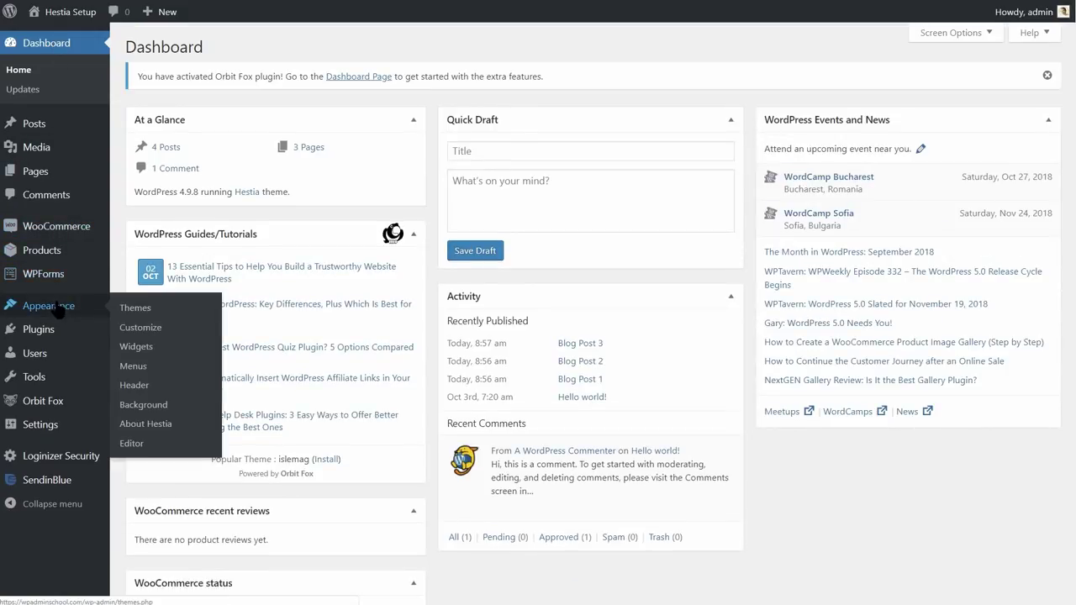
pyautogui.click(137, 348)
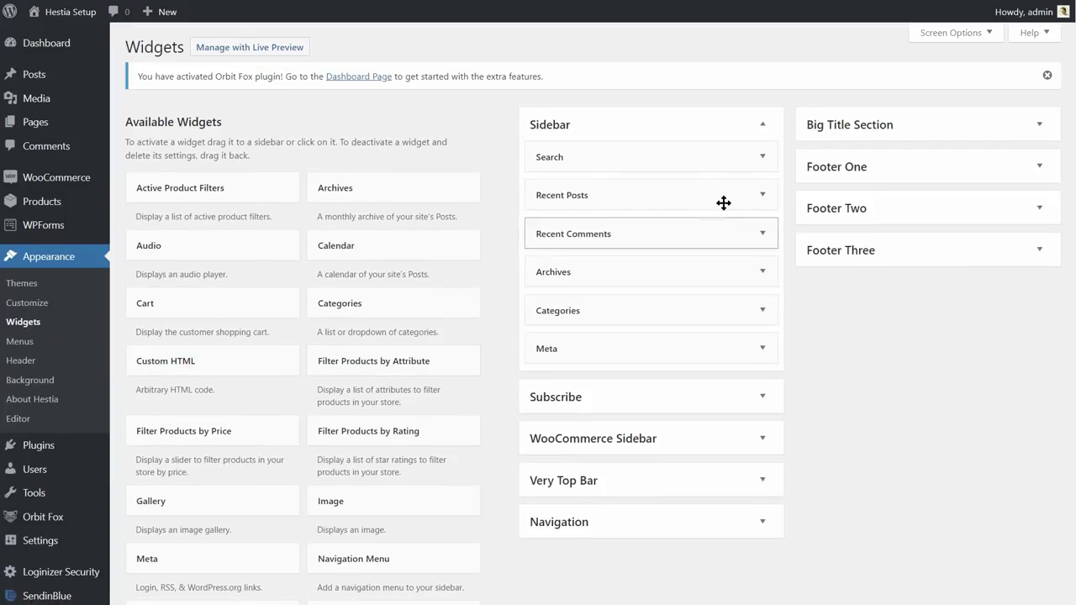
pyautogui.click(761, 130)
pyautogui.click(760, 130)
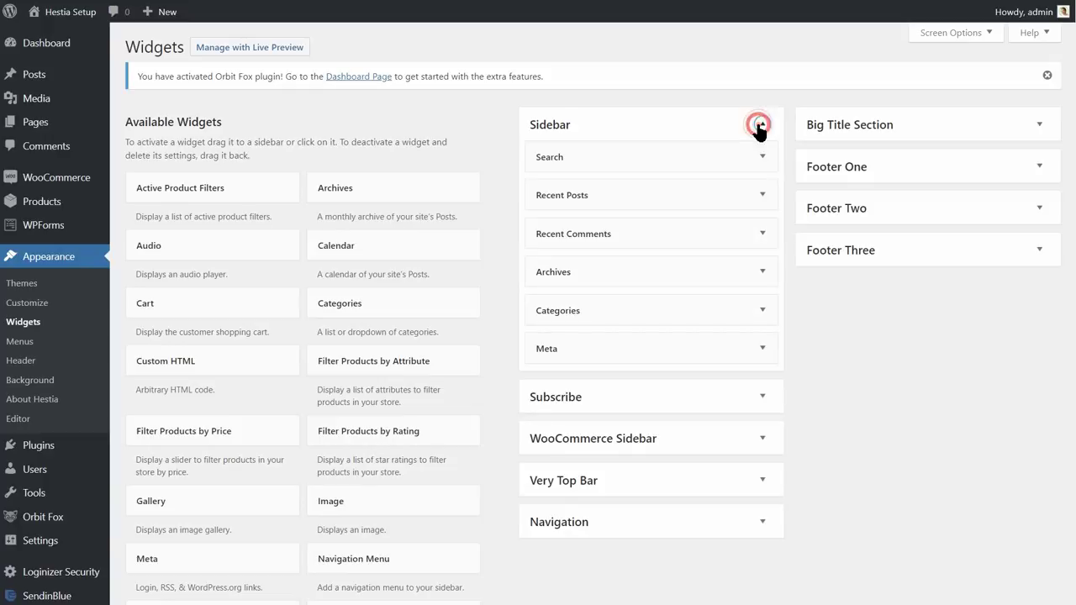
pyautogui.moveTo(724, 157)
pyautogui.mouseDown()
pyautogui.moveTo(731, 243)
pyautogui.moveTo(724, 157)
pyautogui.mouseUp()
pyautogui.click(764, 160)
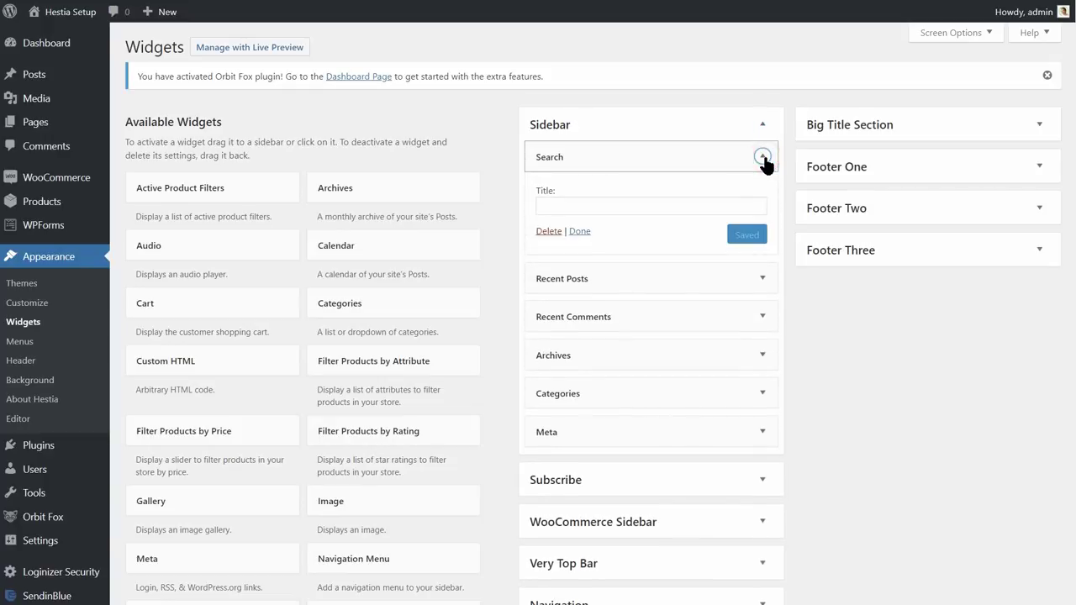
# - Replace the Sidebar's Recent Posts widget with the SendinBlue Widget
pyautogui.click(763, 280)
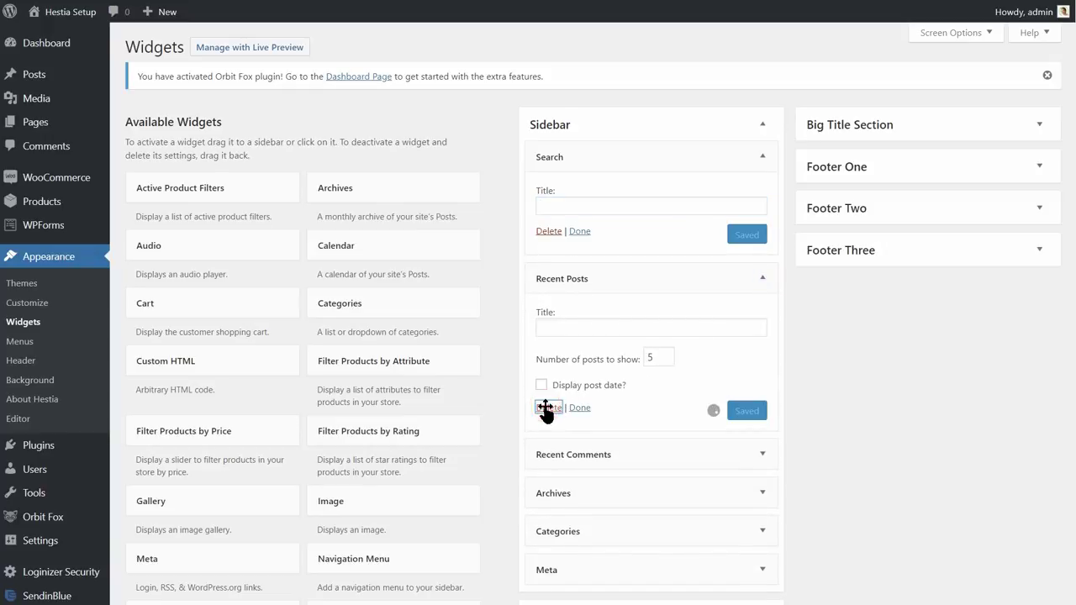
pyautogui.scroll(-5, 499, 339)
pyautogui.moveTo(143, 581); pyautogui.dragTo(638, 271)
pyautogui.click(639, 272)
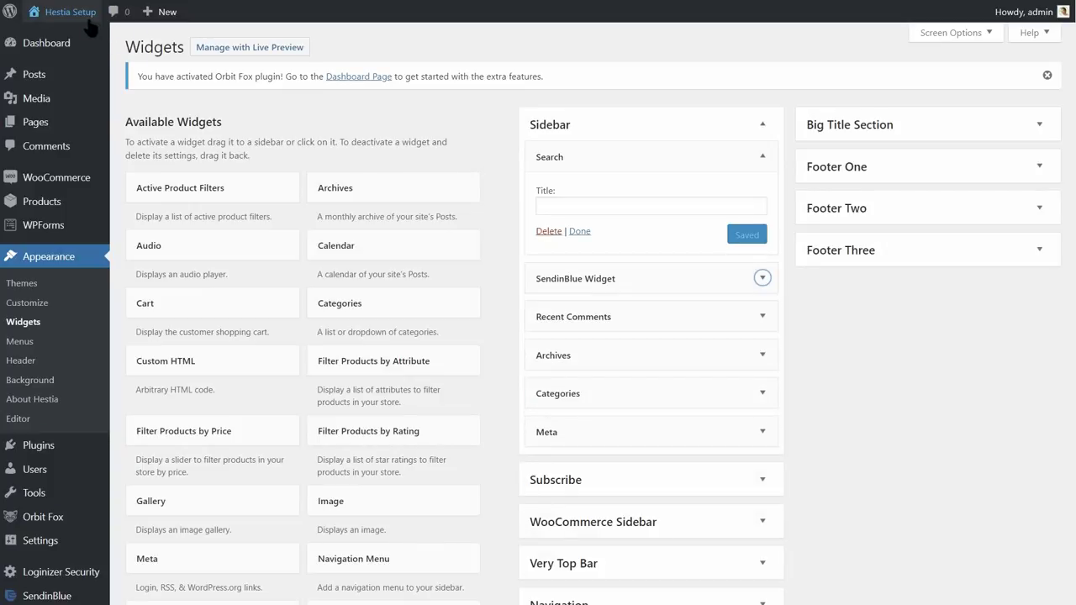
# - Check the SendinBlue newsletter form in the live Blog page's sidebar
pyautogui.moveTo(86, 23)
pyautogui.click(48, 39)
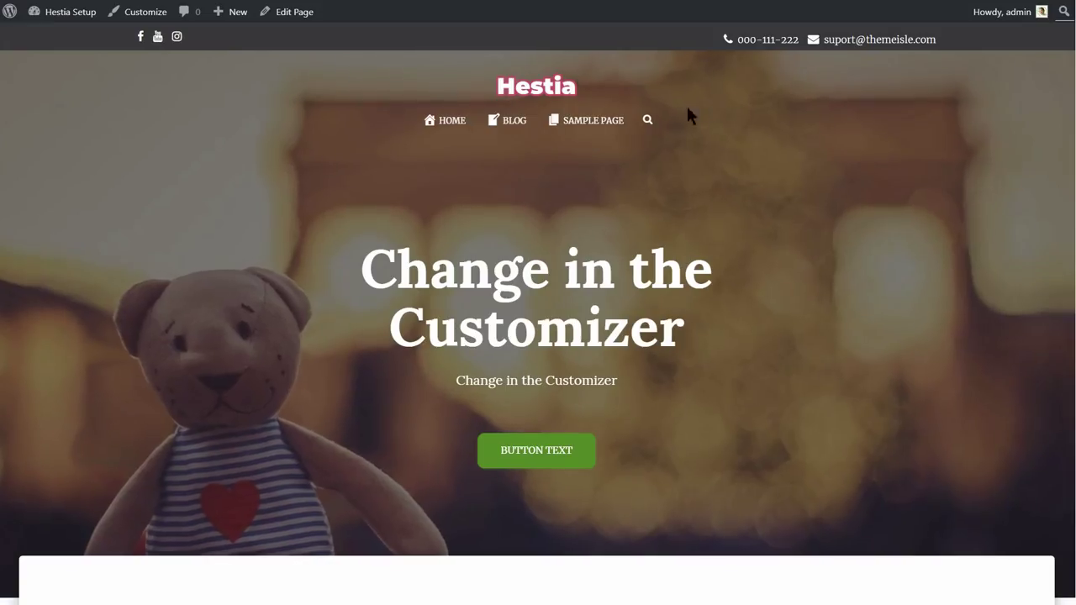
pyautogui.click(510, 121)
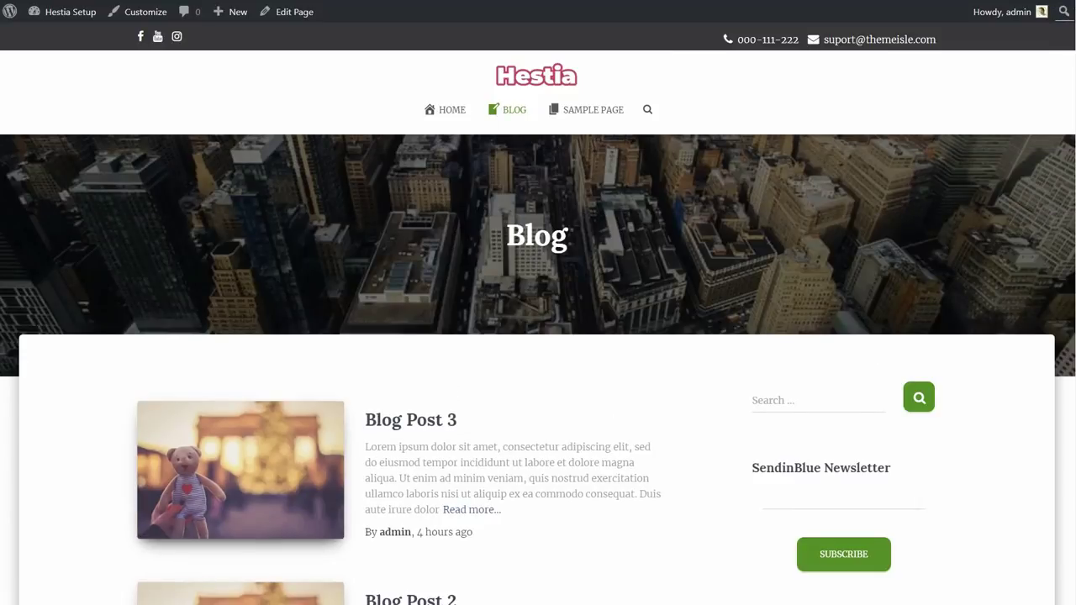
pyautogui.scroll(-3, 538, 336)
pyautogui.click(815, 293)
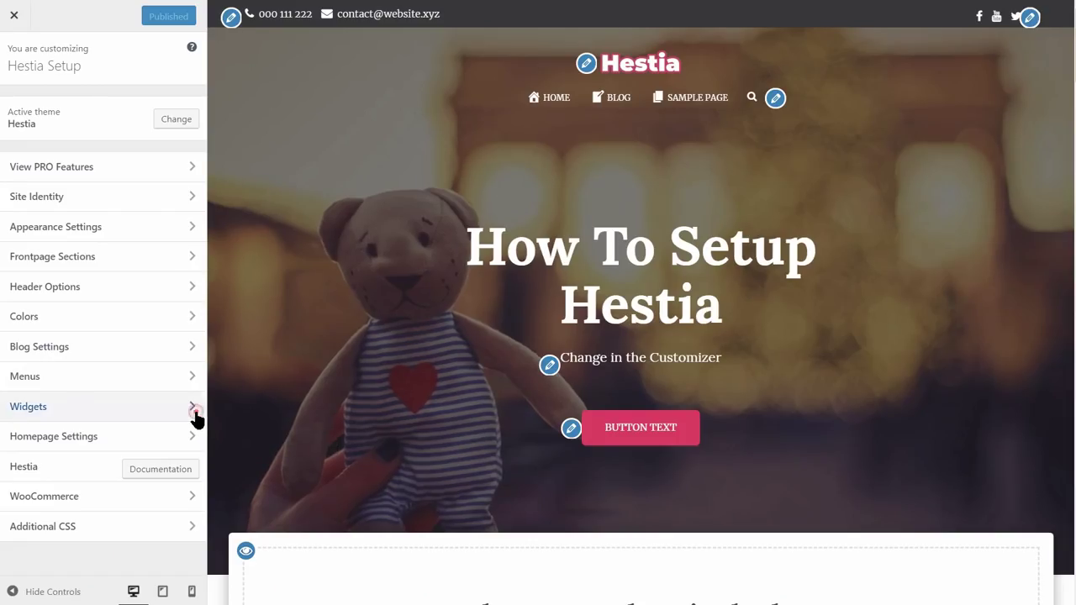
# - Add an 'About Us' Text widget with a pasted placeholder paragraph to Footer One
pyautogui.click(196, 414)
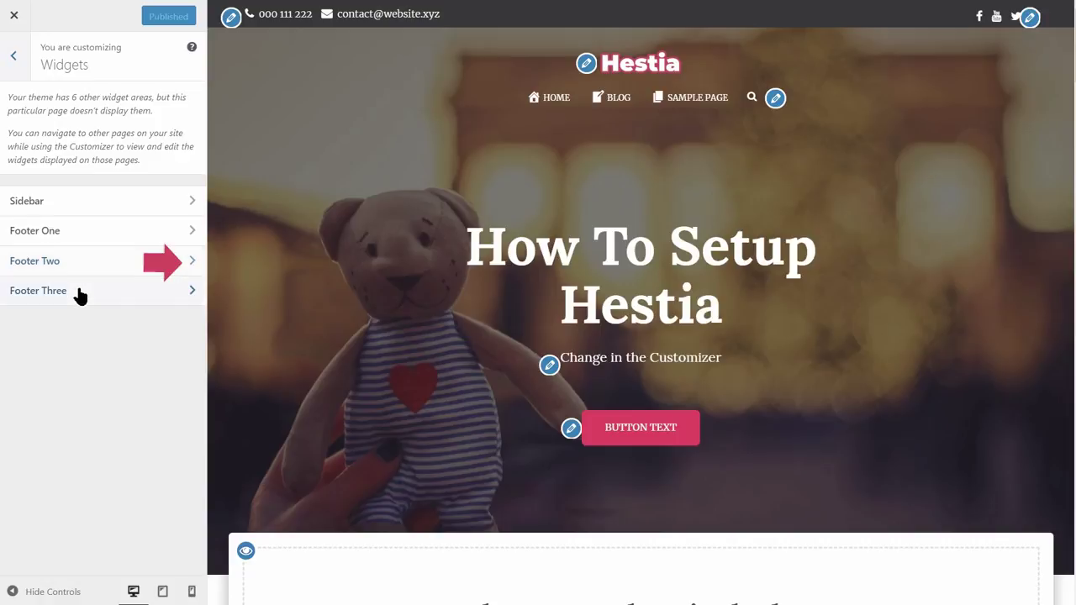
pyautogui.scroll(-10, 319, 341)
pyautogui.scroll(-10, 386, 515)
pyautogui.click(195, 242)
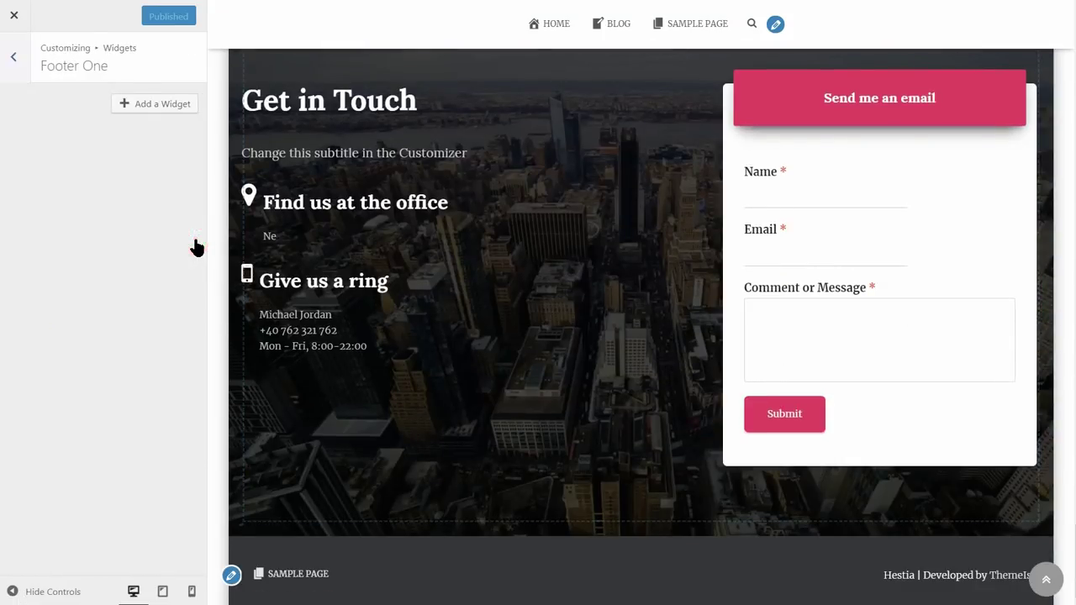
pyautogui.click(168, 106)
pyautogui.click(297, 467)
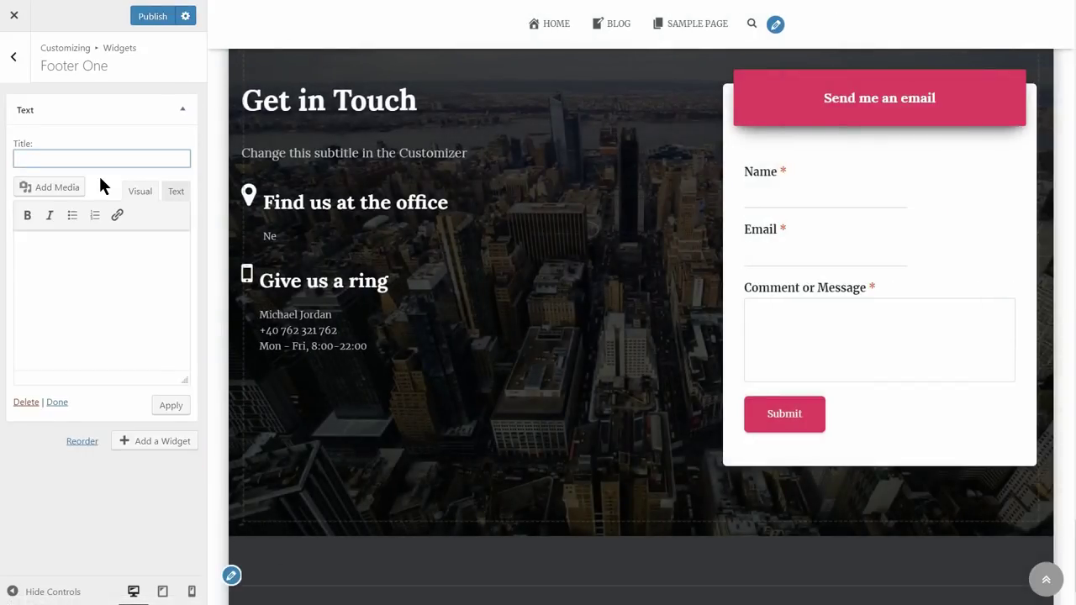
pyautogui.write('About Us')
pyautogui.rightClick(42, 246)
pyautogui.click(81, 334)
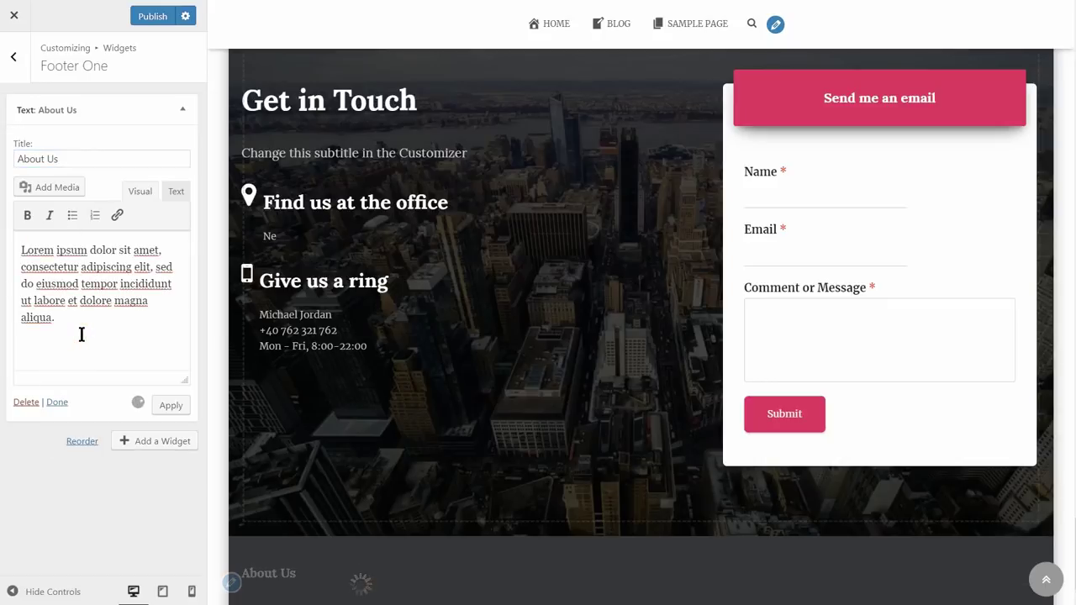
pyautogui.click(180, 116)
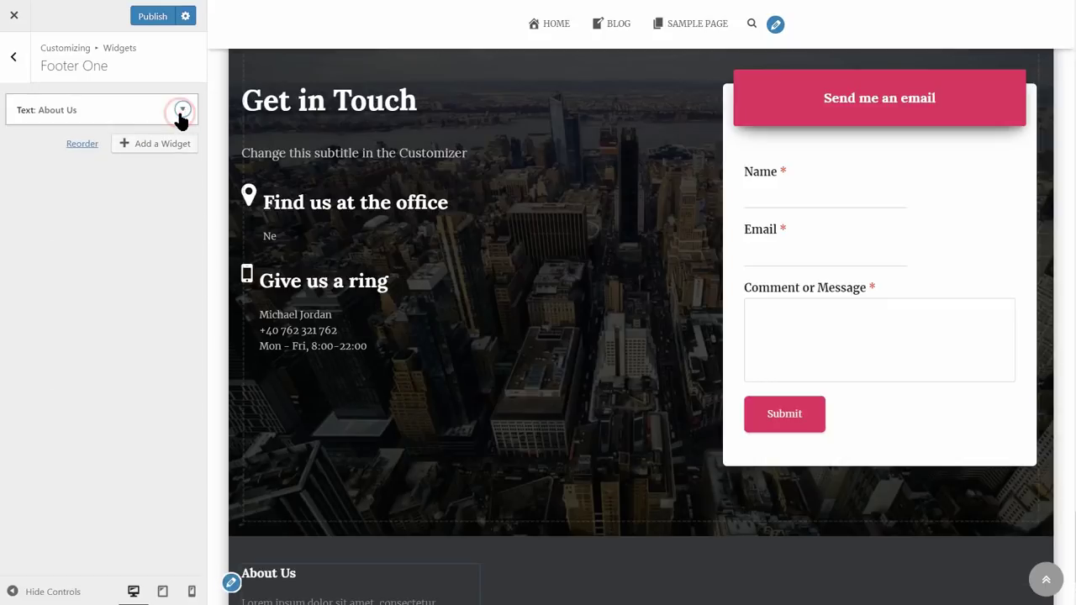
pyautogui.click(14, 63)
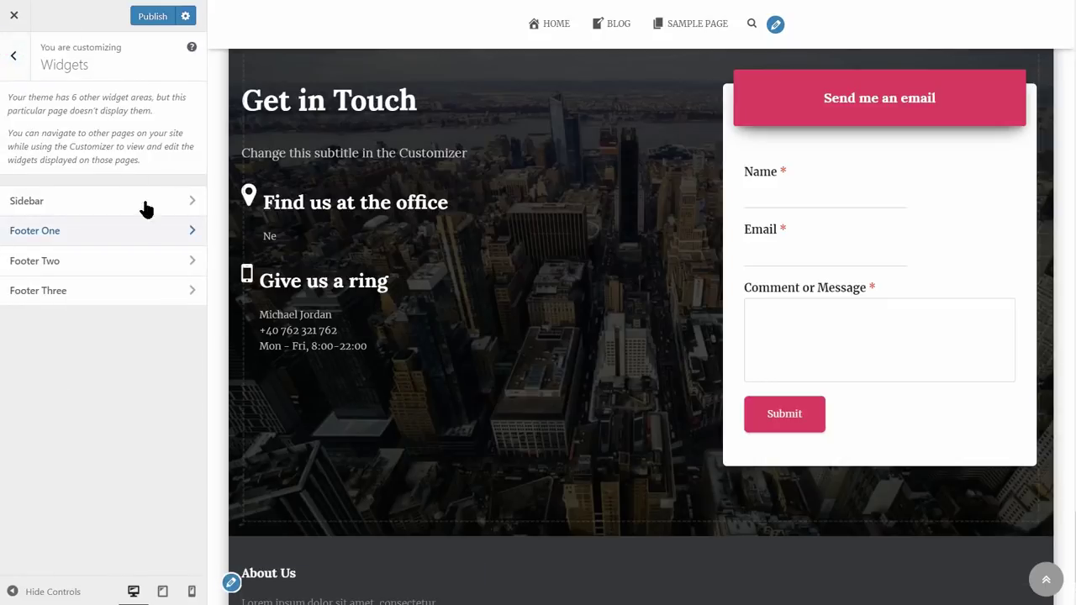
# - Add an Image widget showing the blurred city-lights image to Footer Two
pyautogui.click(190, 262)
pyautogui.click(149, 103)
pyautogui.scroll(5, 278, 211)
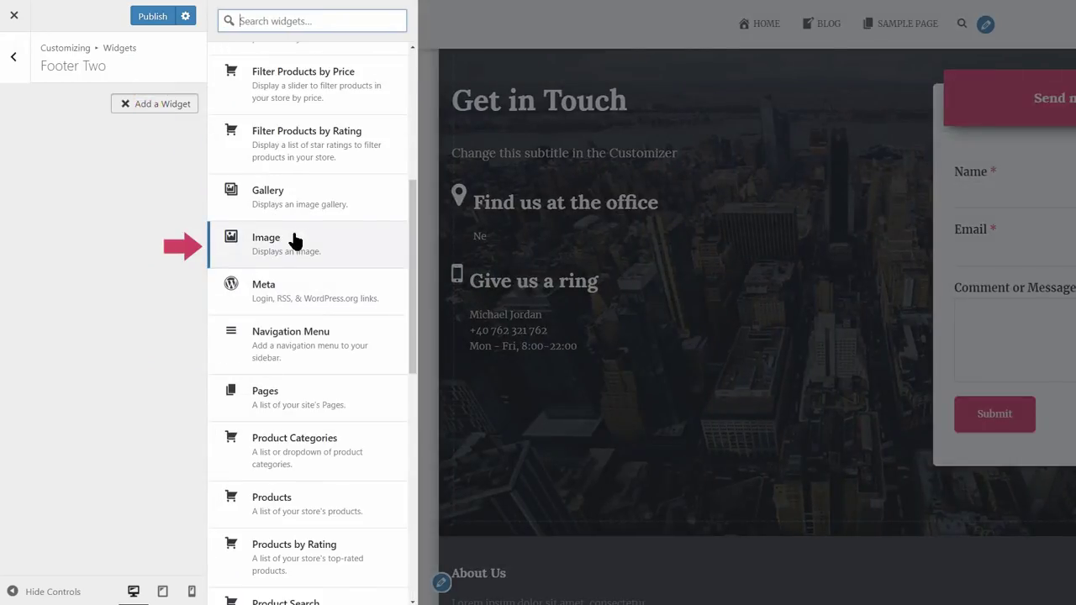
pyautogui.click(295, 241)
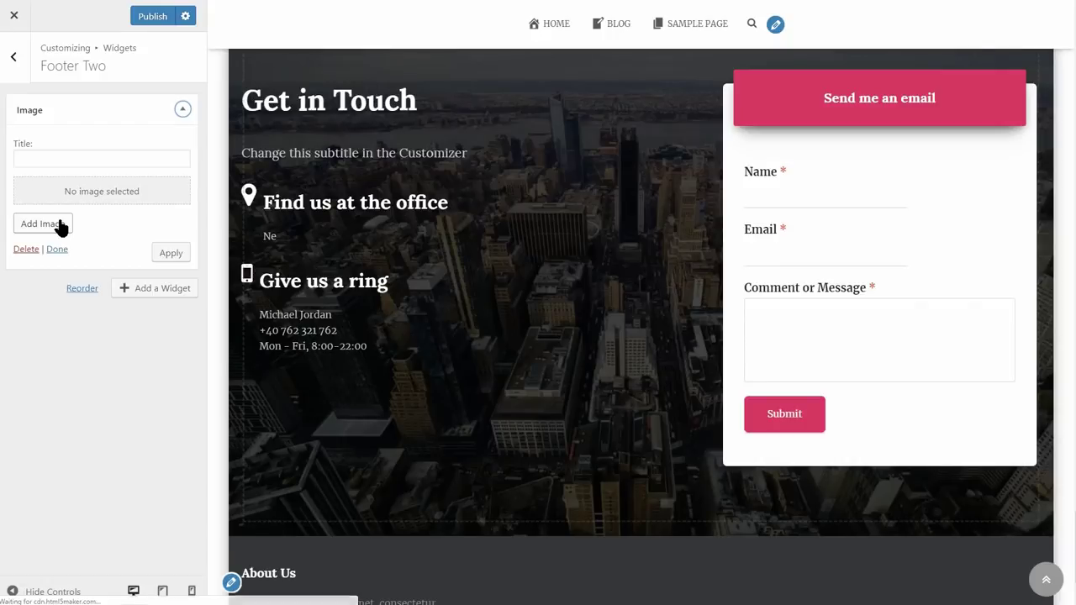
pyautogui.click(59, 223)
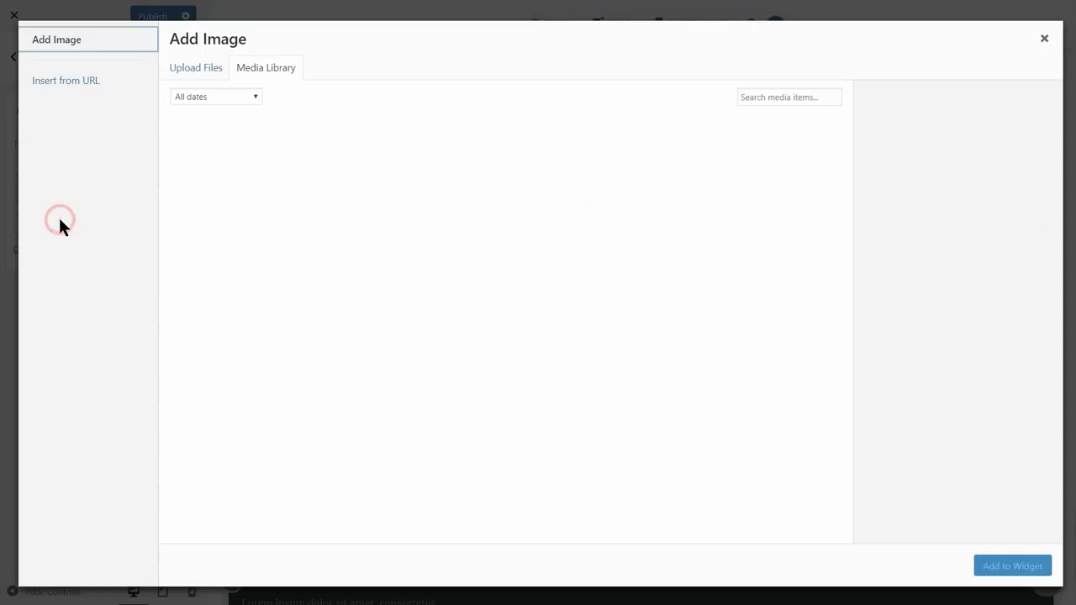
pyautogui.click(509, 189)
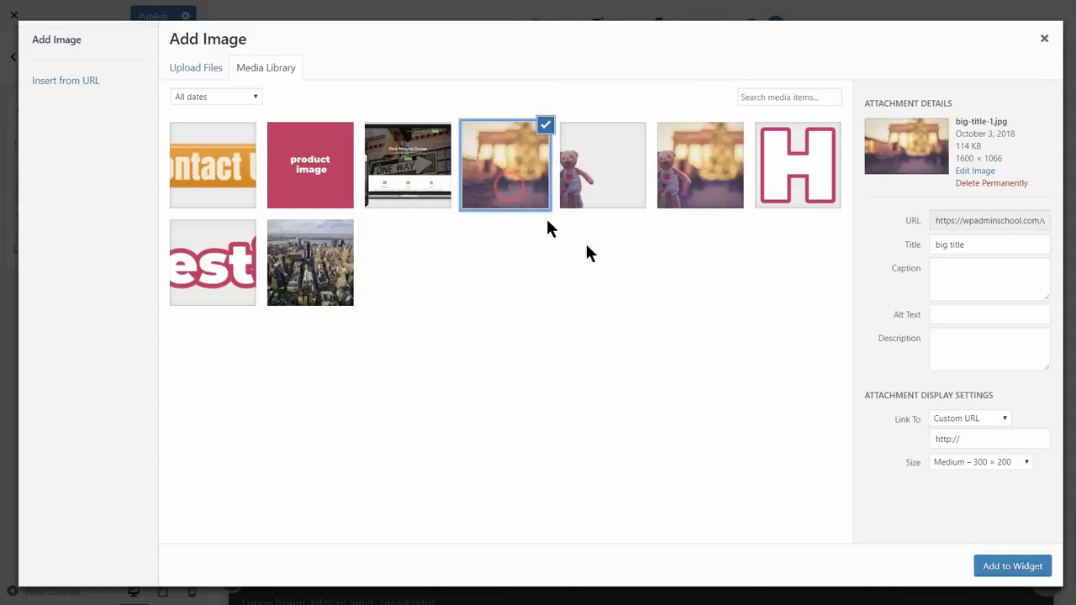
pyautogui.click(1009, 566)
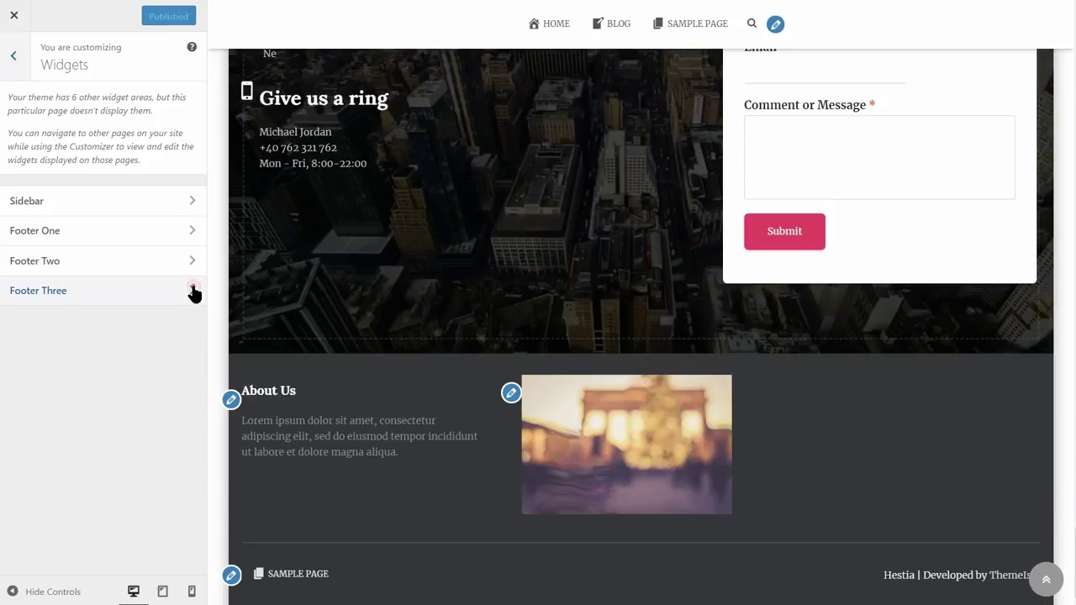
# - Add an [instagram-feed] Text widget to Footer Three and publish the changes
pyautogui.click(191, 288)
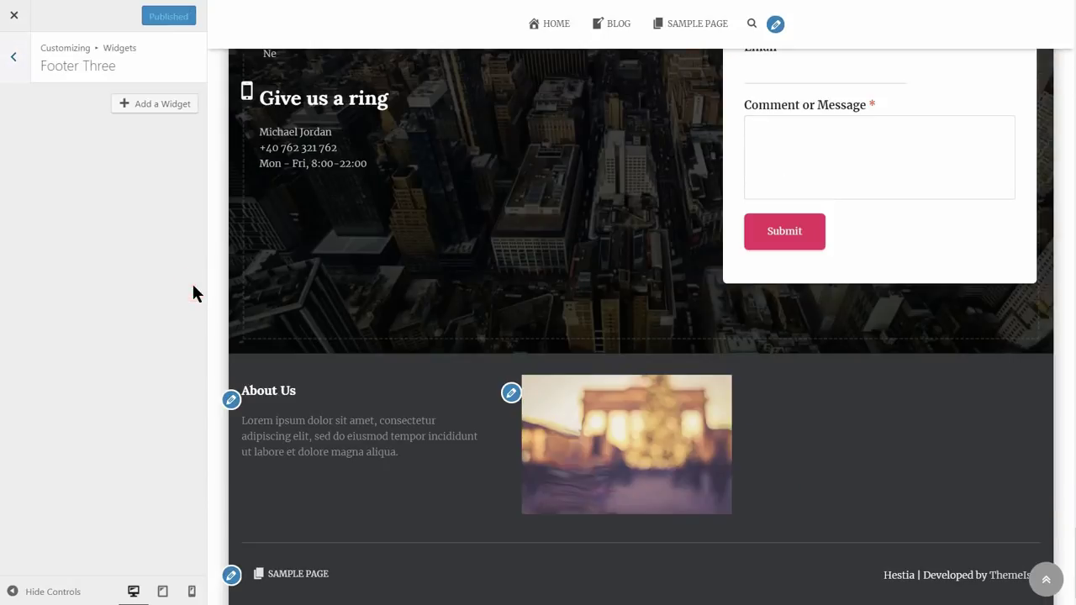
pyautogui.click(161, 105)
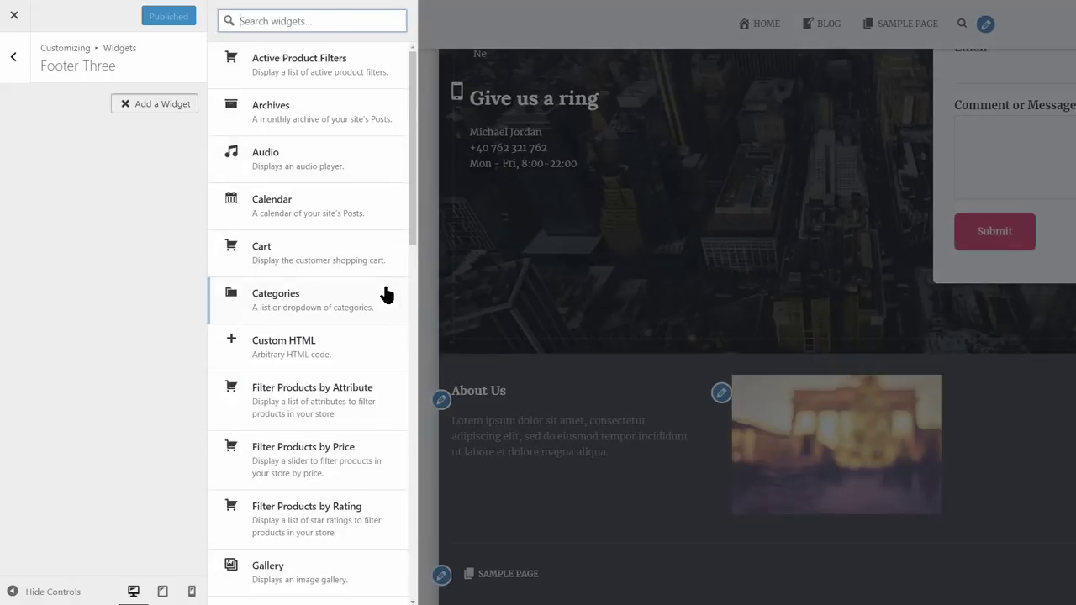
pyautogui.write('text')
pyautogui.click(375, 87)
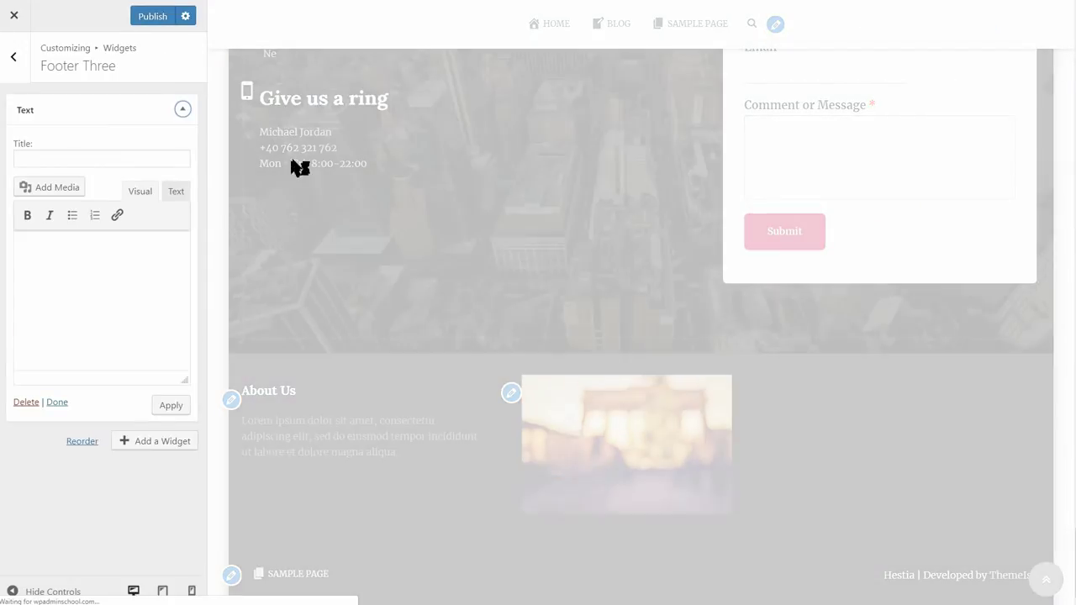
pyautogui.rightClick(63, 253)
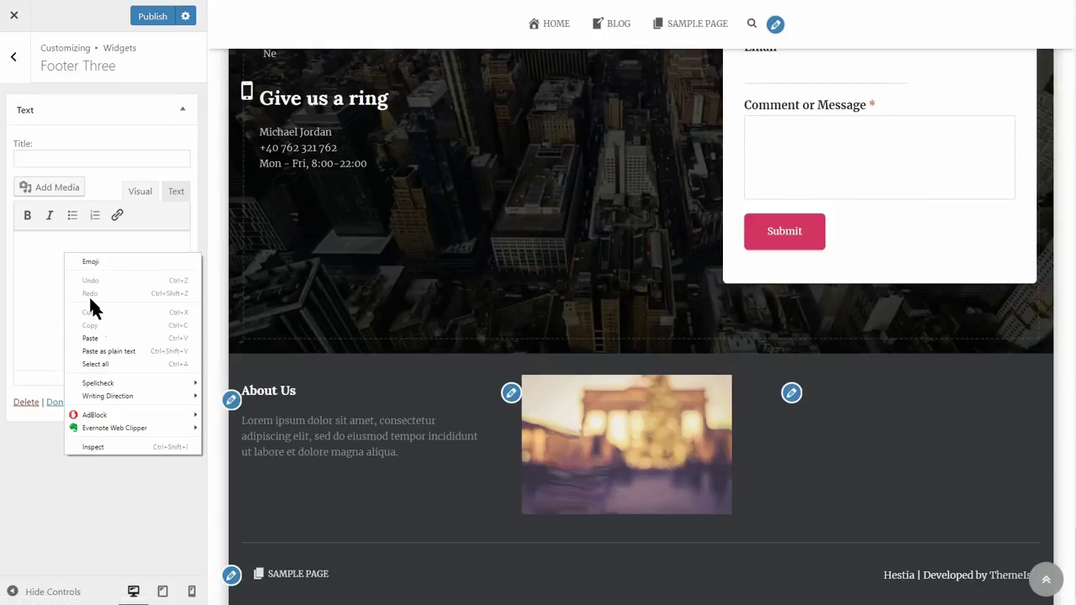
pyautogui.click(107, 336)
pyautogui.hotkey('ctrl', 's')
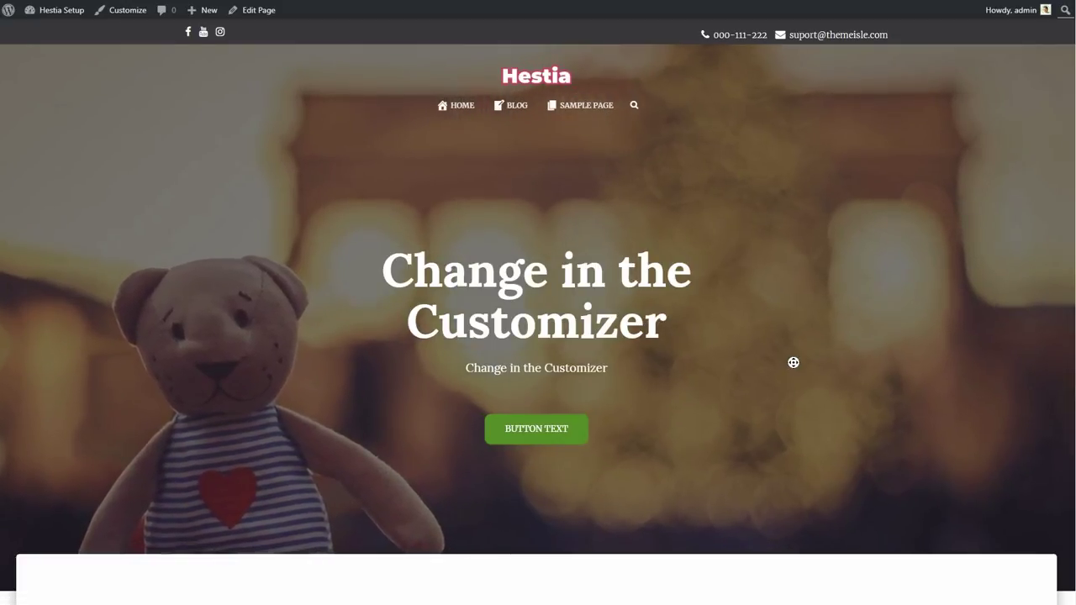
# - Go from the admin dashboard to the Orbit Fox General Settings module page
pyautogui.scroll(-8, 800, 440)
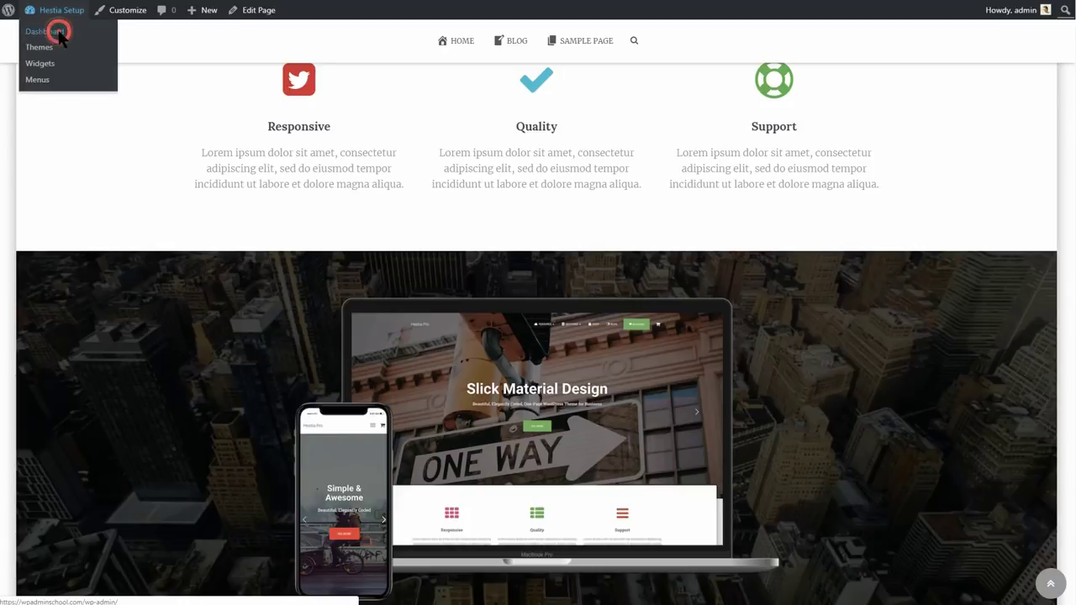
pyautogui.click(58, 31)
pyautogui.moveTo(48, 353)
pyautogui.click(154, 357)
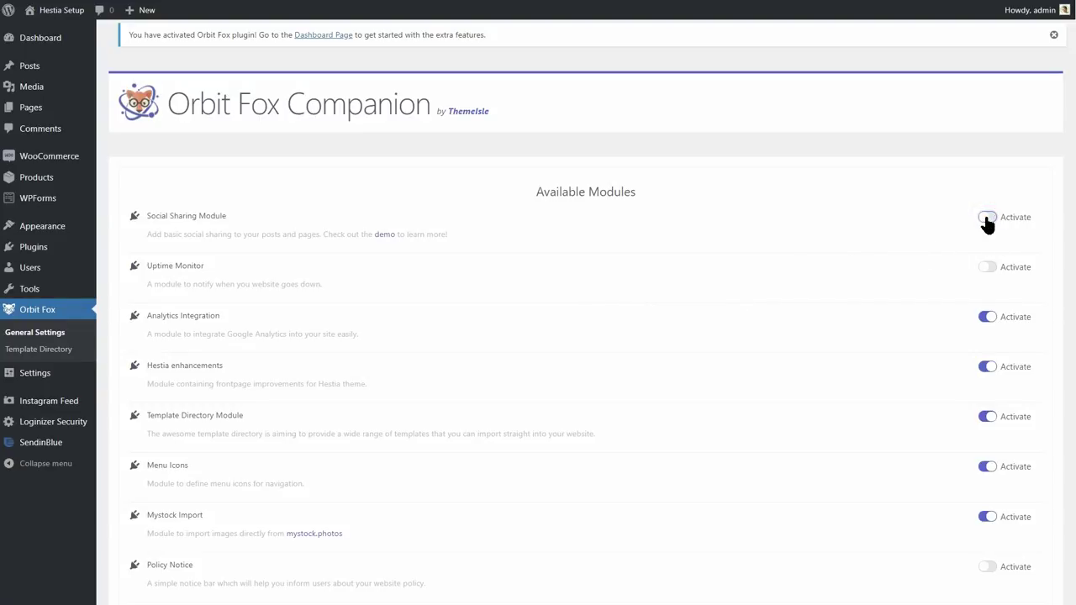
# - Turn on Twitter, Google Plus and Pinterest sharing, include Pages, and save the Social Sharing settings
pyautogui.scroll(-3, 987, 217)
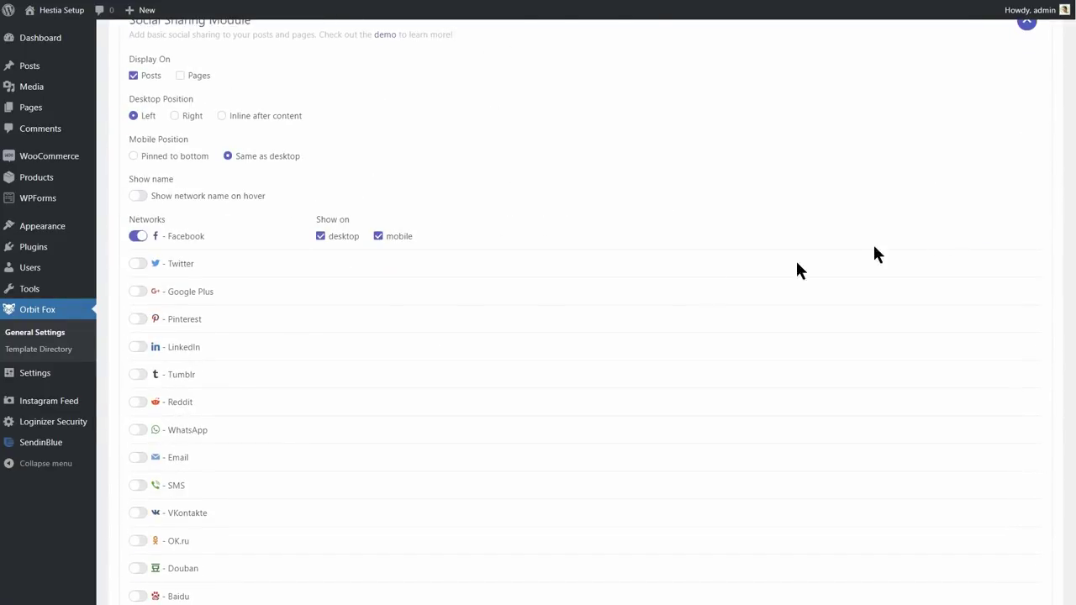
pyautogui.click(136, 264)
pyautogui.click(137, 291)
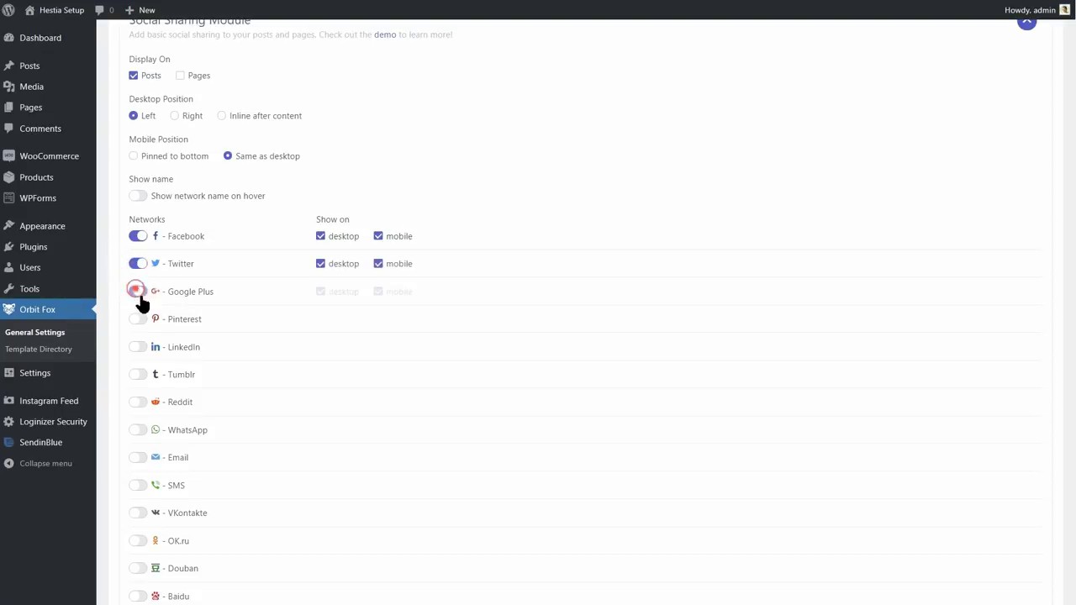
pyautogui.click(138, 320)
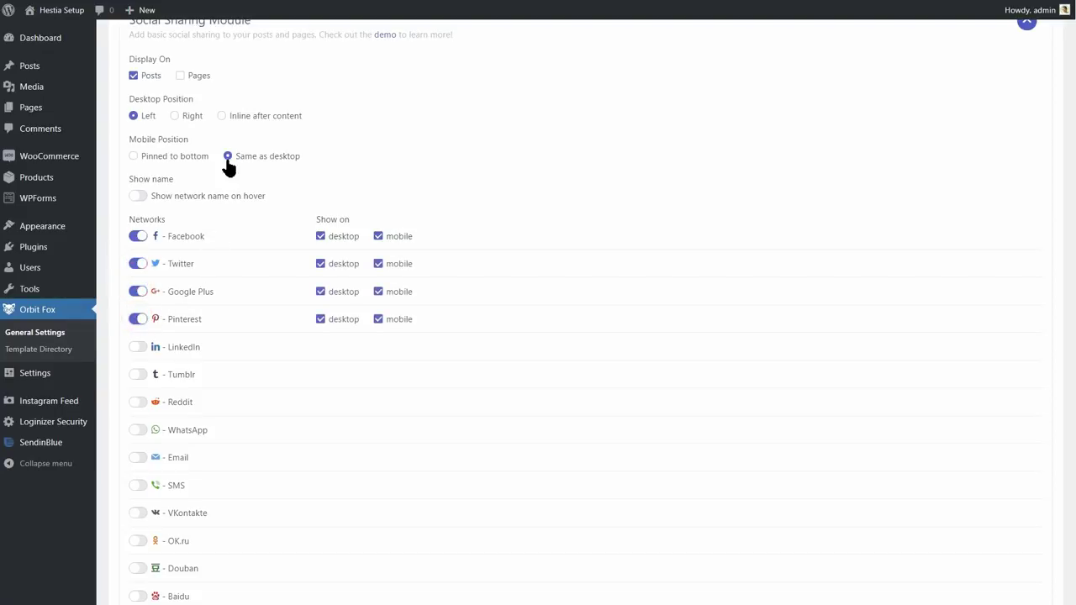
pyautogui.click(185, 76)
pyautogui.scroll(-3, 432, 395)
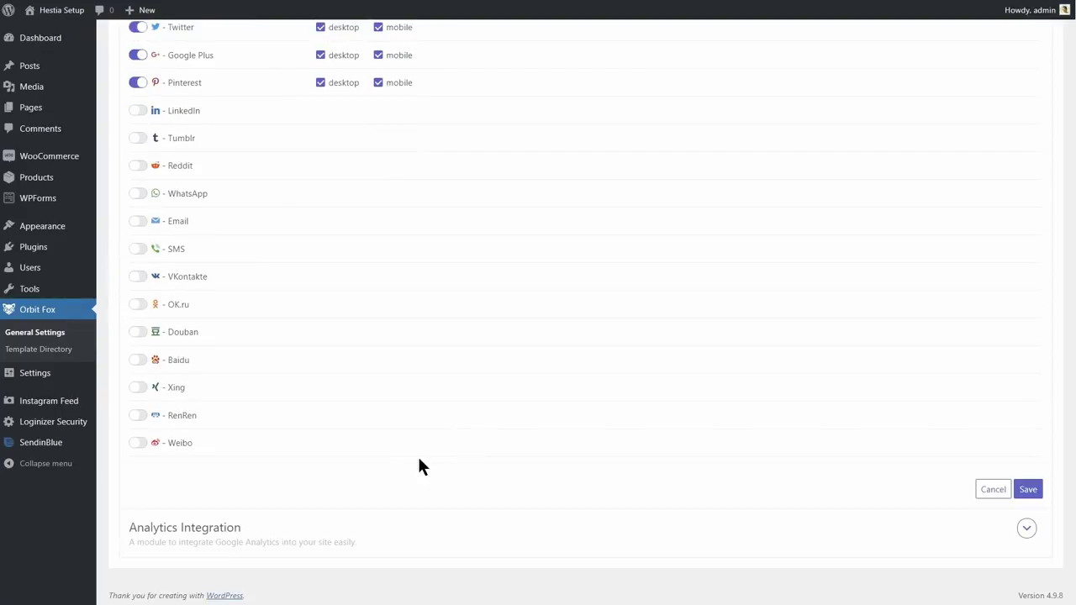
pyautogui.click(1029, 492)
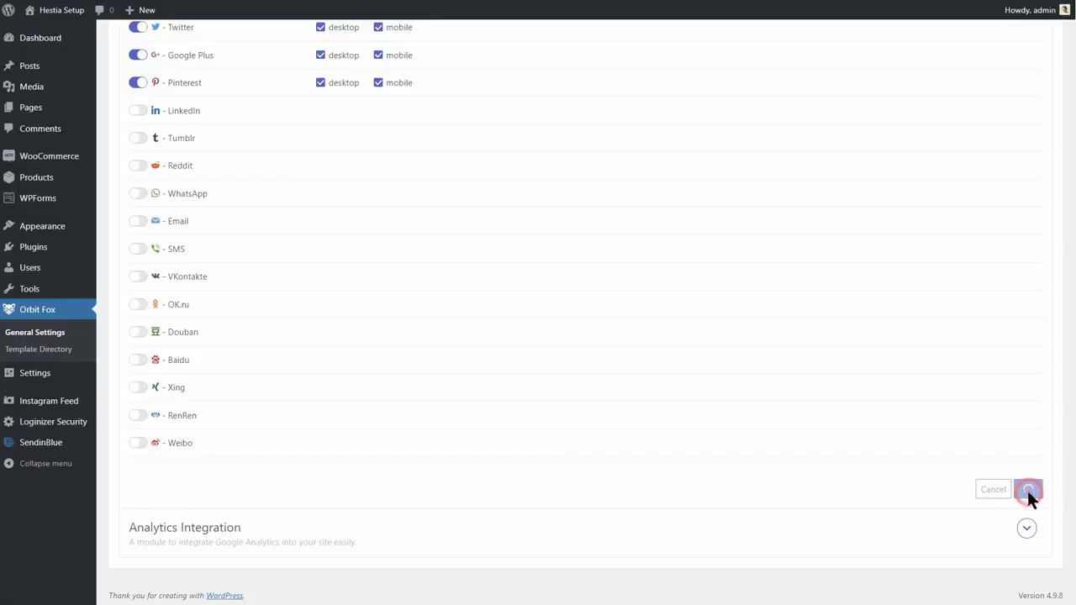